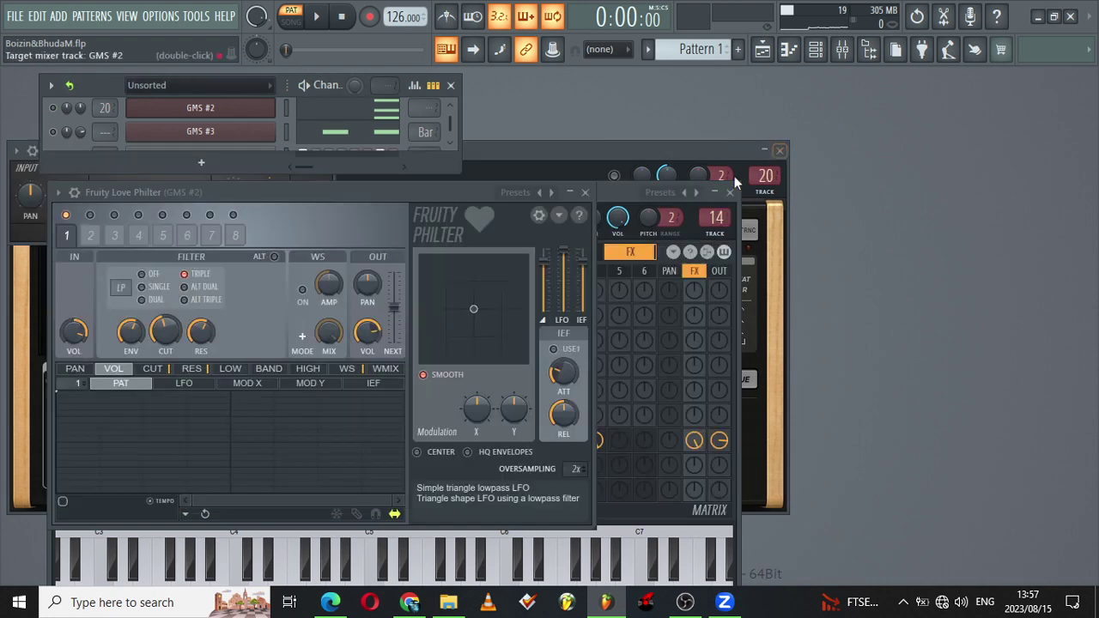
Step: Close the Fruity Love Philter window and the instrument and sampler windows cluttering the workspace
click(730, 194)
click(780, 152)
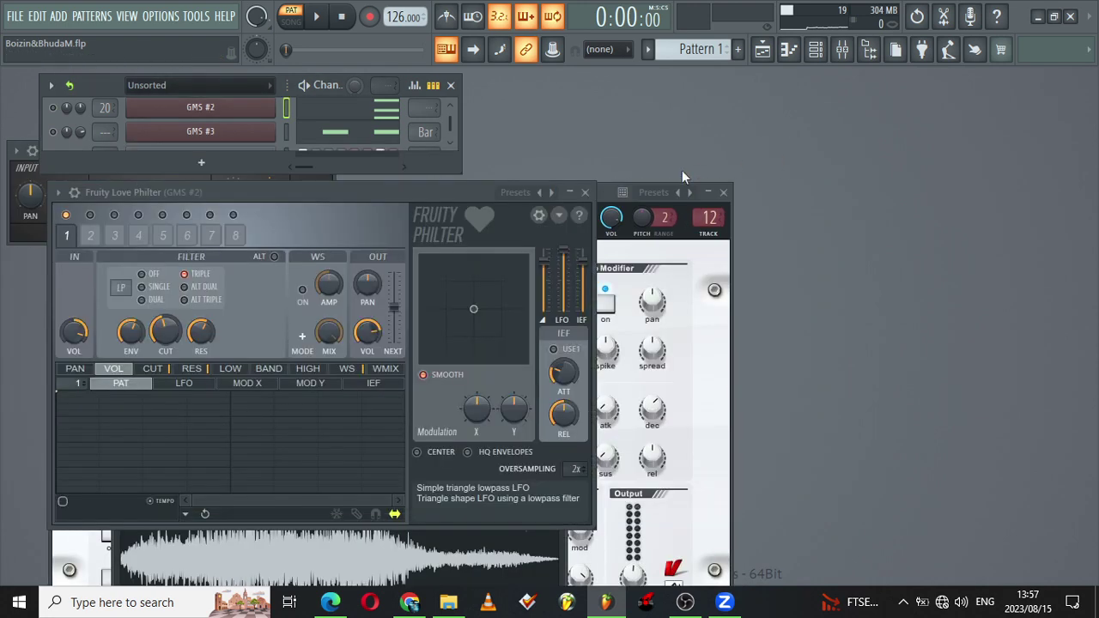
click(584, 193)
click(723, 192)
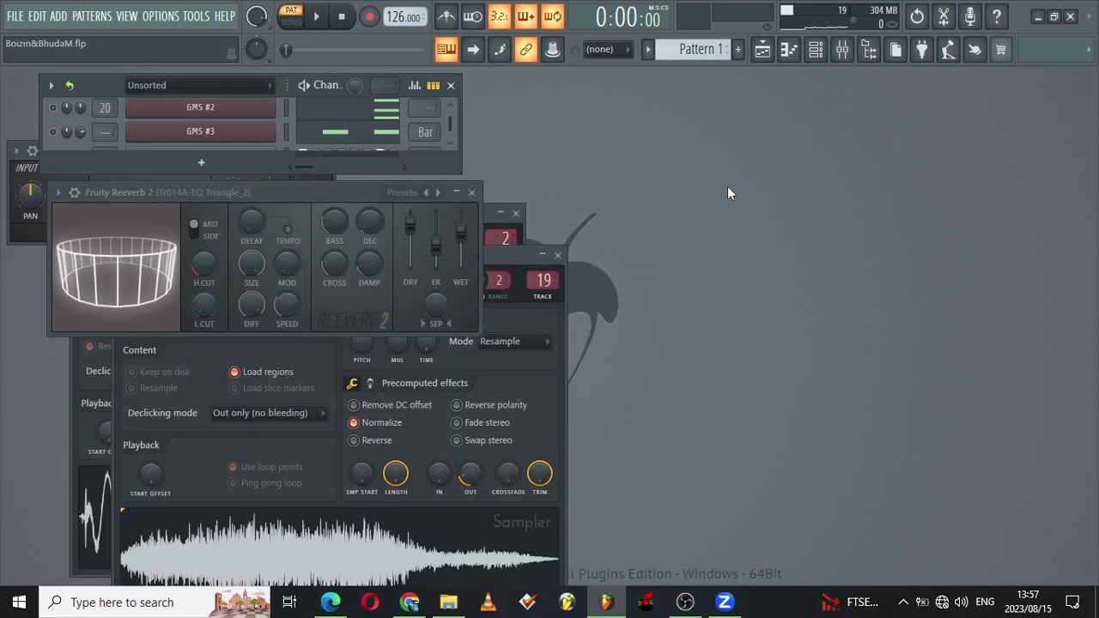
click(558, 255)
click(517, 214)
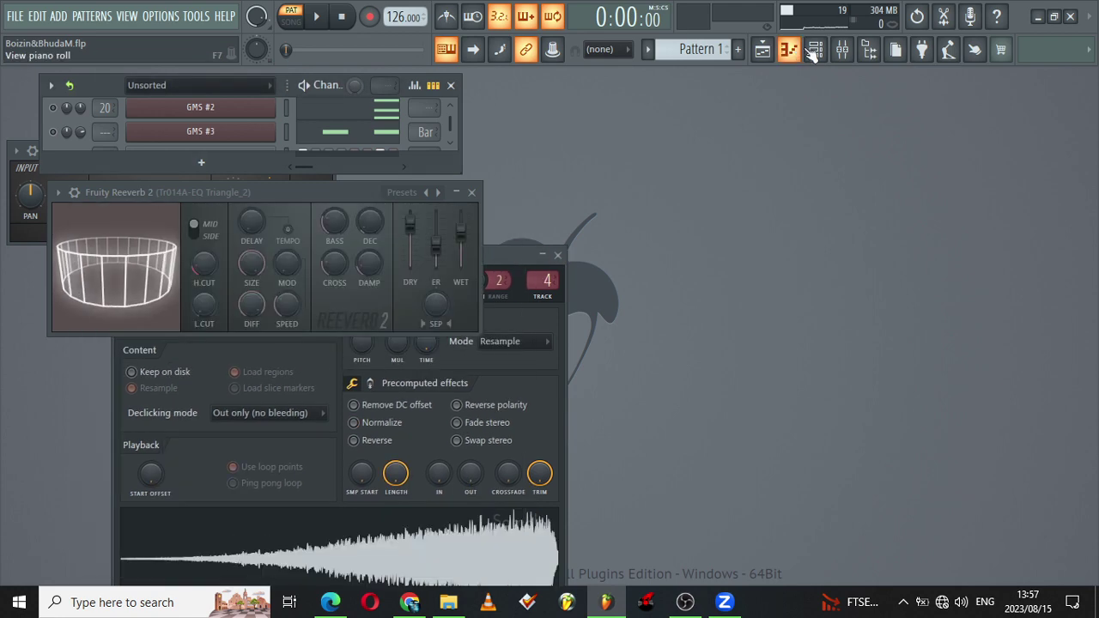
Step: Bring up the channel rack, maximize it and start playback of Pattern 1
click(817, 49)
click(817, 50)
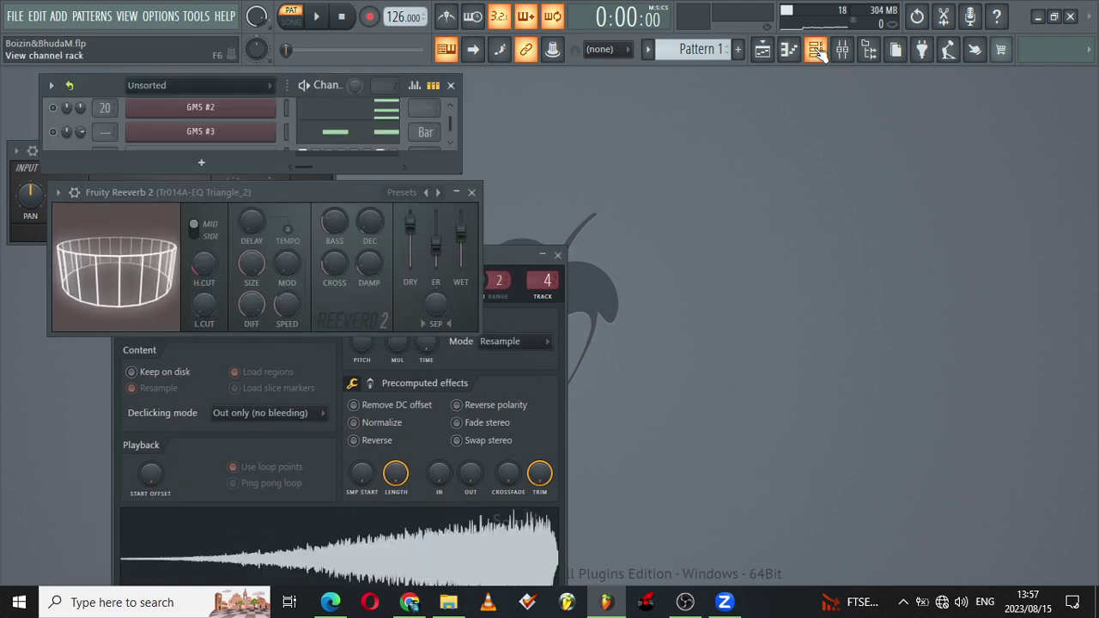
double_click(97, 76)
key(space)
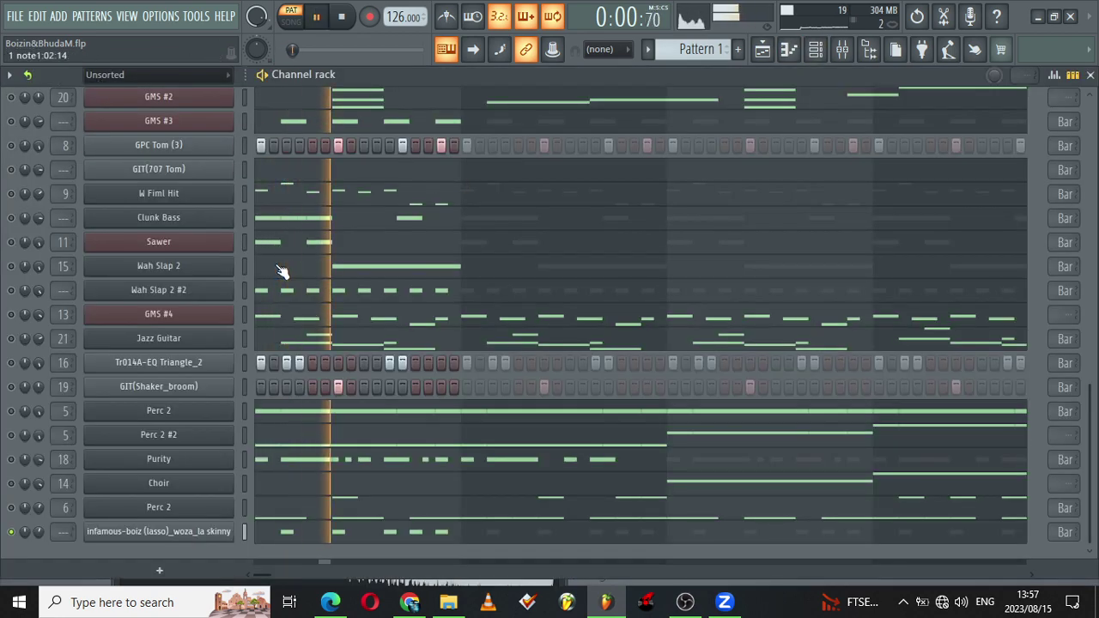
Step: Unmute the channels from STR_Mixo_C3 down to Dark LV RAW HIT, plus GPC Tom (3), GIT(707 Tom), Sawer and GMS #4, during playback
drag(1090, 454, 1084, 79)
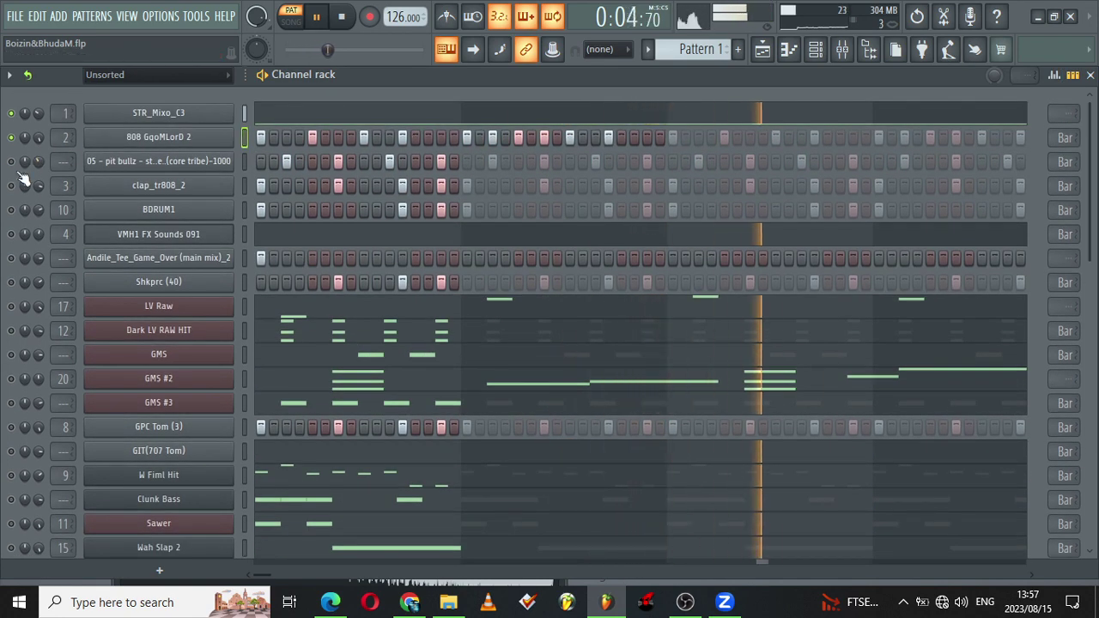
click(12, 161)
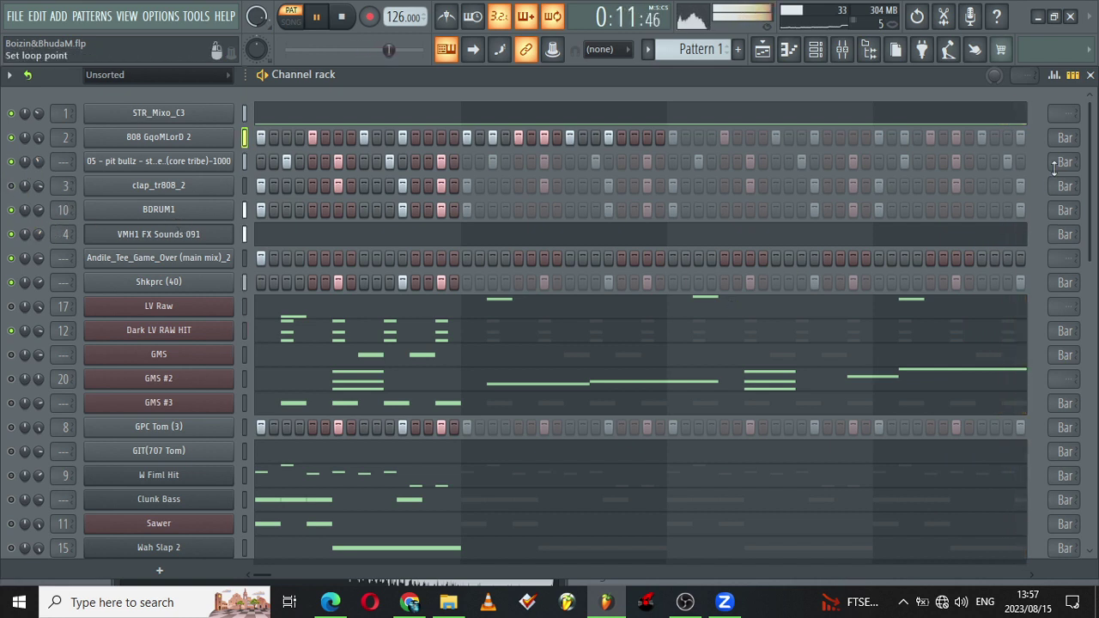
scroll(921, 238, down, 5)
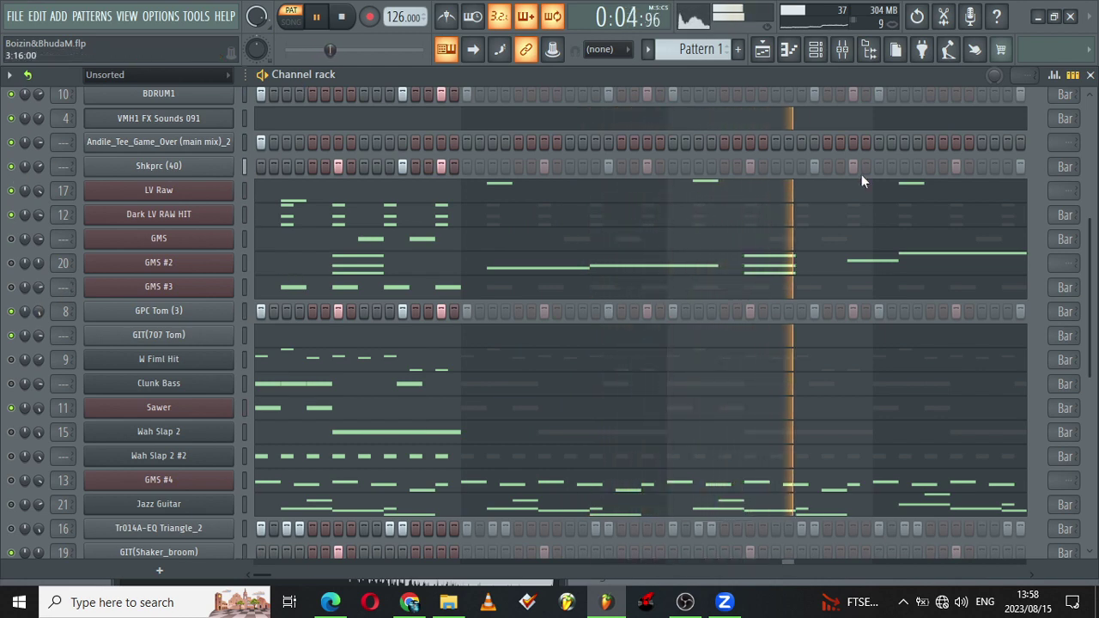
Step: Open the clap_tr808_2 channel's settings, lower one of its controls and close the window
scroll(4, 161, up, 3)
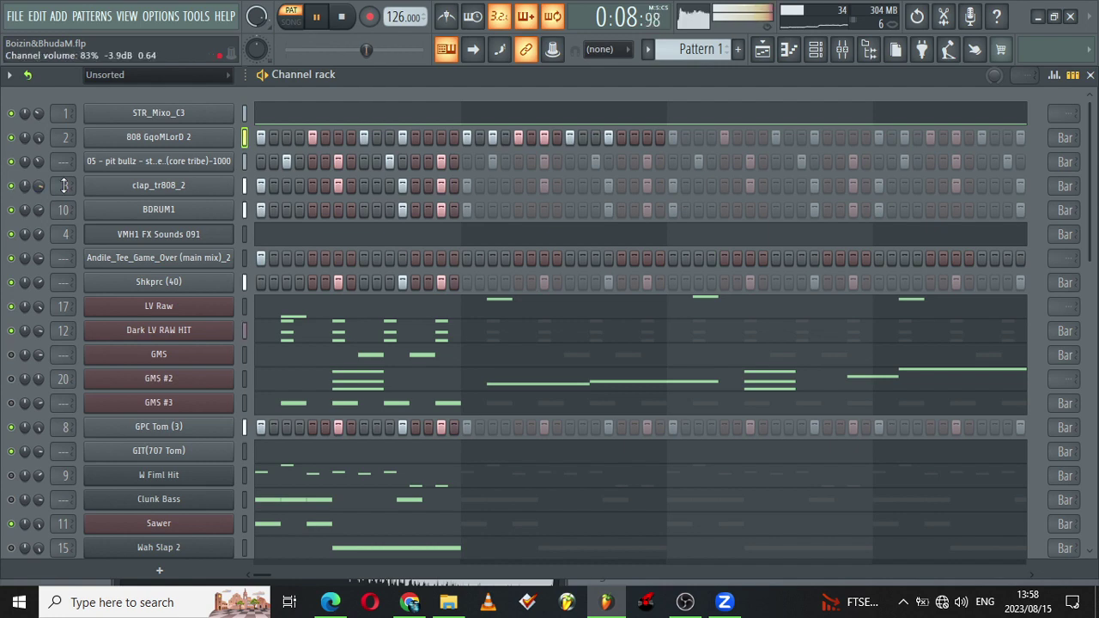
click(204, 185)
drag(452, 450, 452, 469)
click(537, 235)
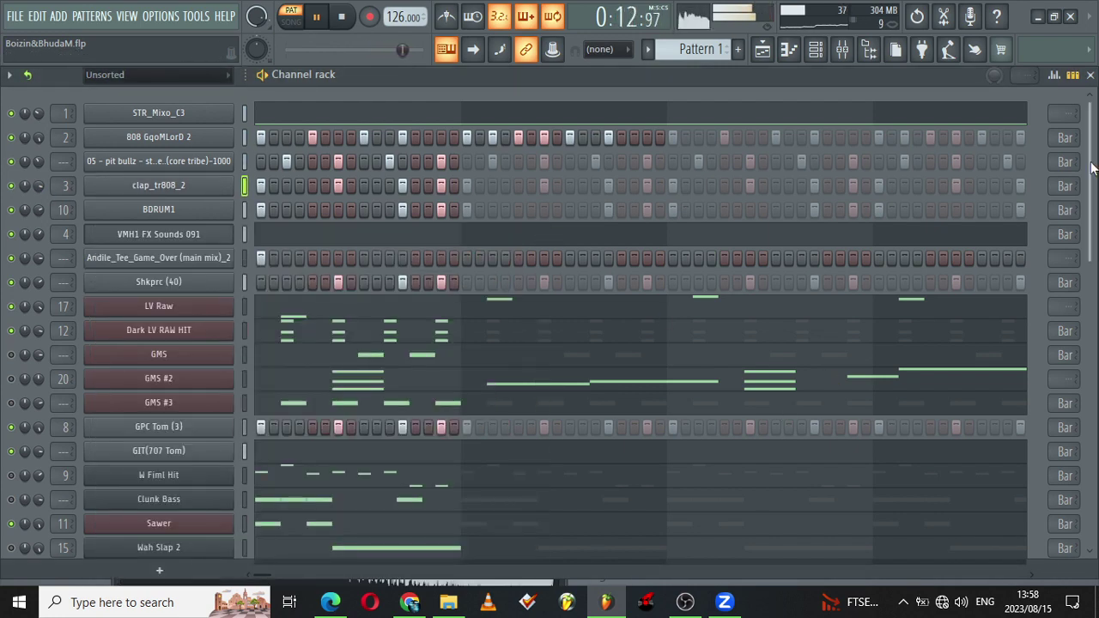
Step: Unmute Clunk Bass, both Wah Slap 2 channels, Tr014A-EQ Triangle_2 and GMS, and lower the GMS channel volume to 95%
drag(1092, 168, 1025, 522)
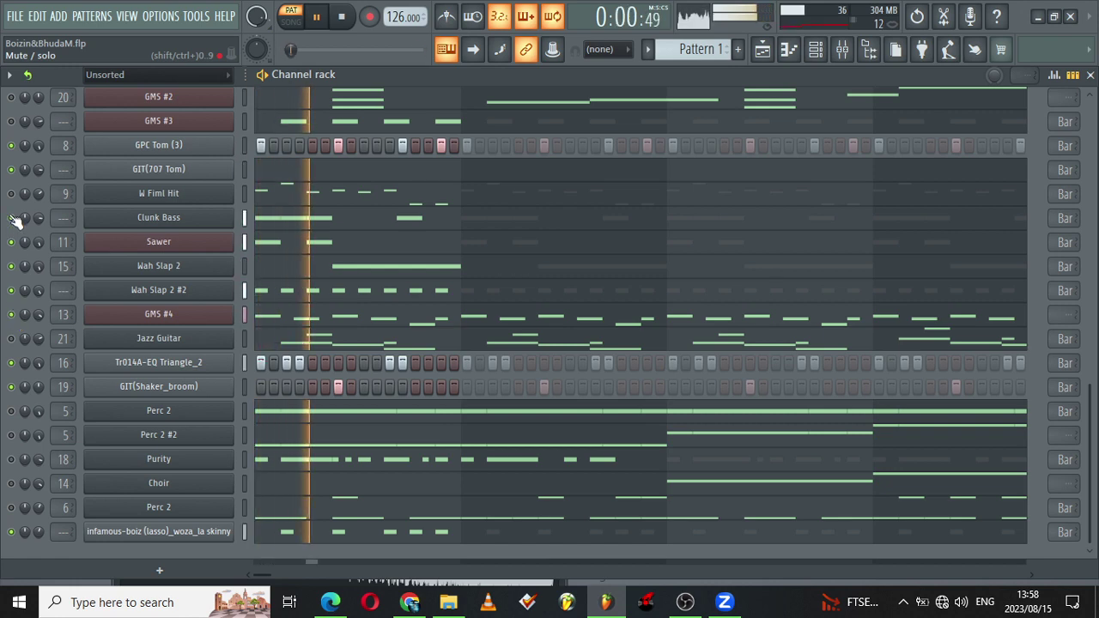
scroll(1087, 388, up, 4)
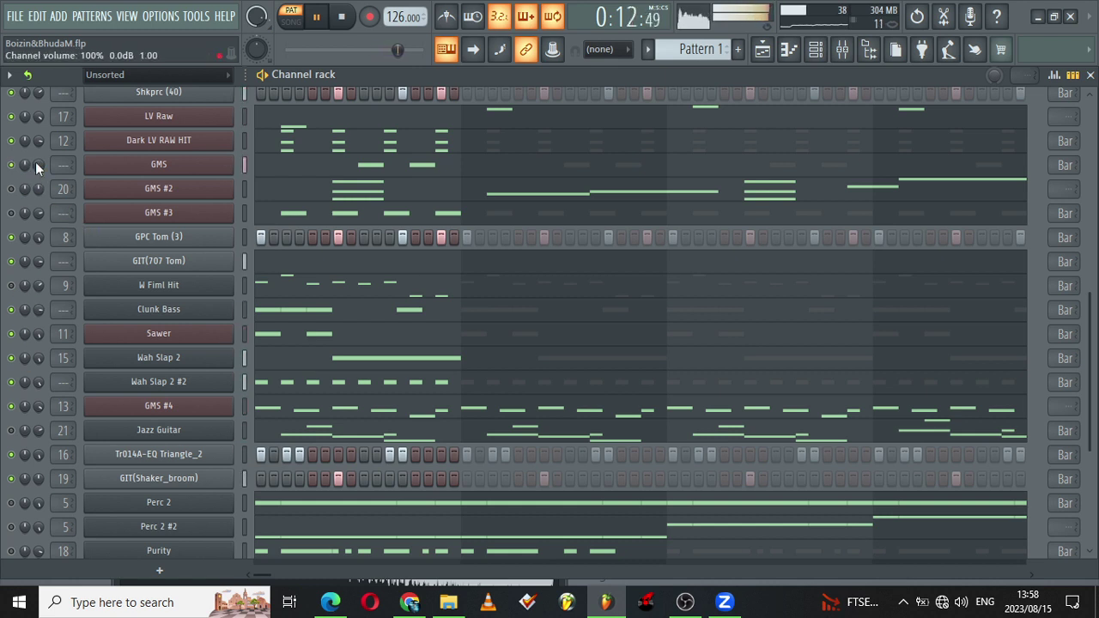
drag(37, 165, 38, 172)
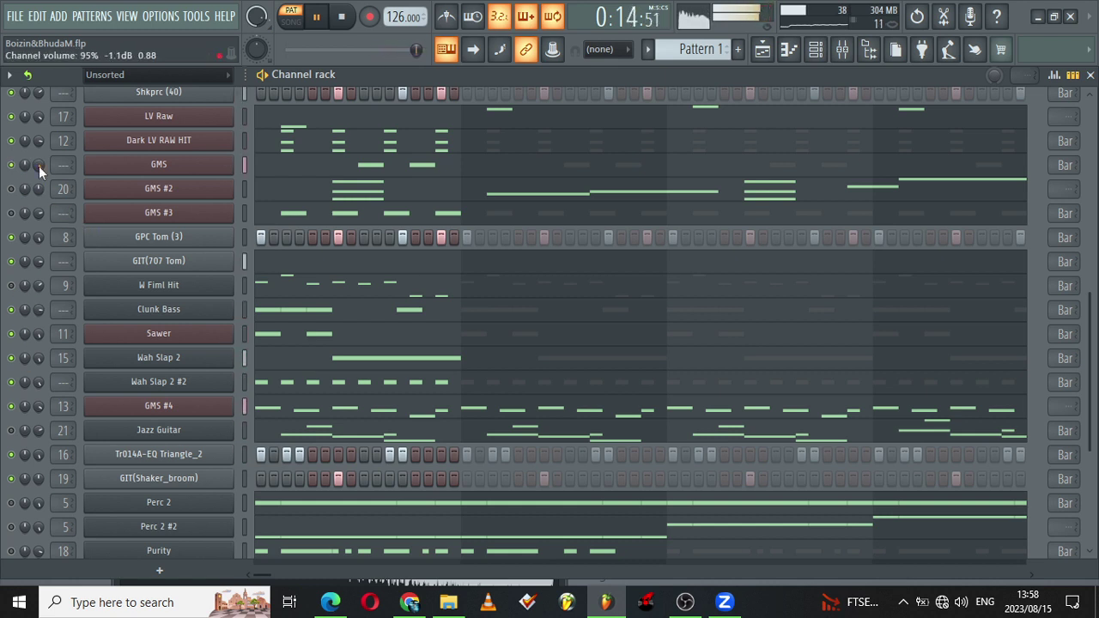
Step: Unmute the GMS #2, W Fiml Hit and first Perc 2 channels
scroll(326, 111, up, 8)
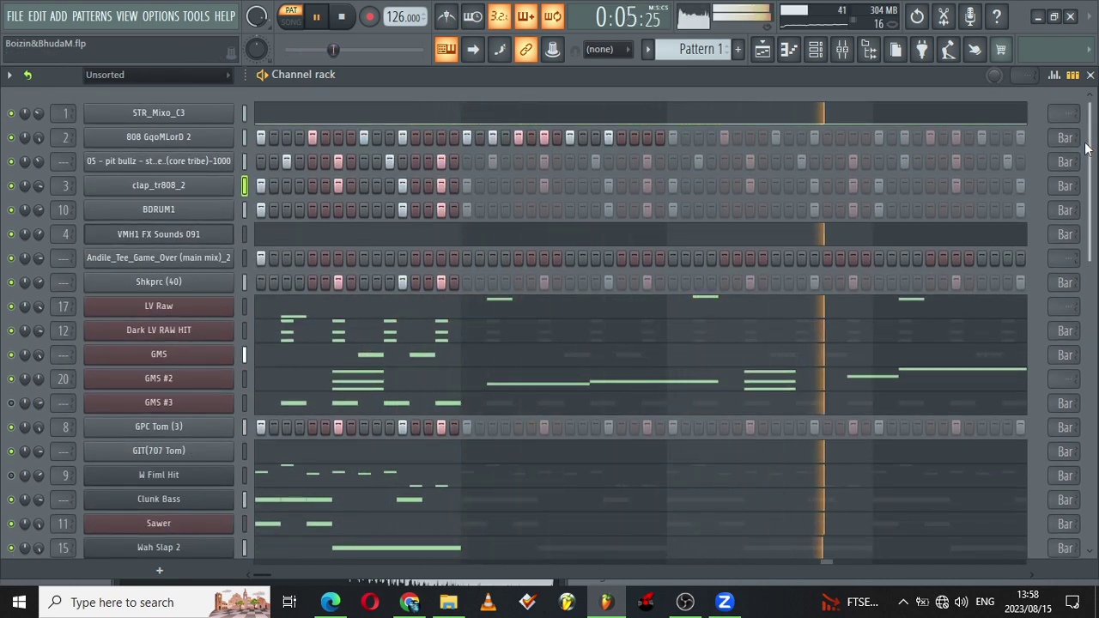
scroll(528, 258, down, 4)
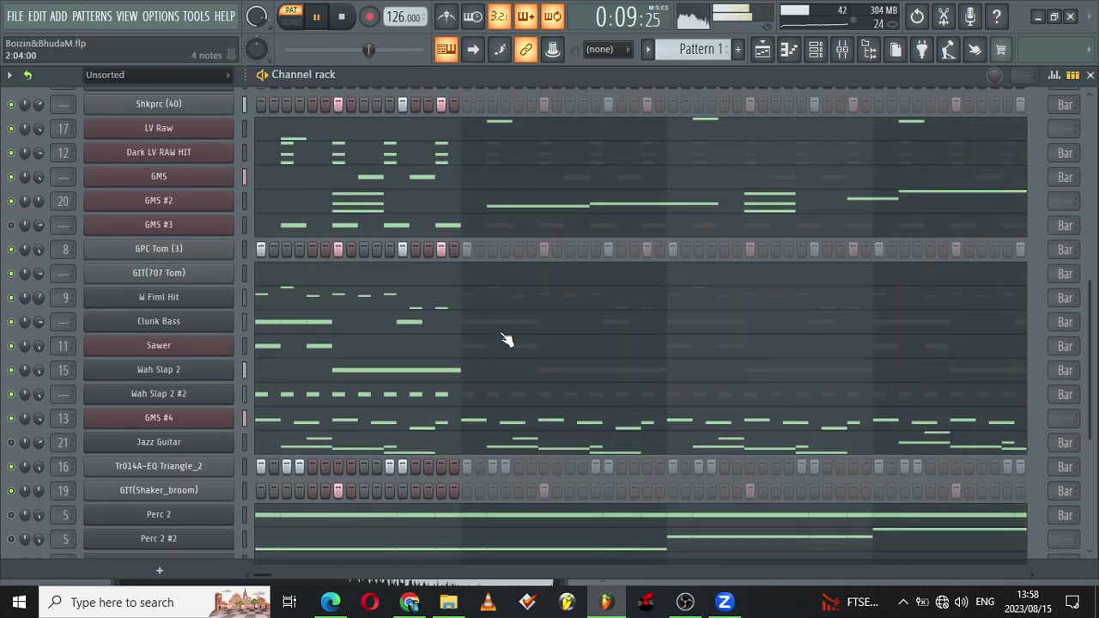
scroll(1092, 302, down, 3)
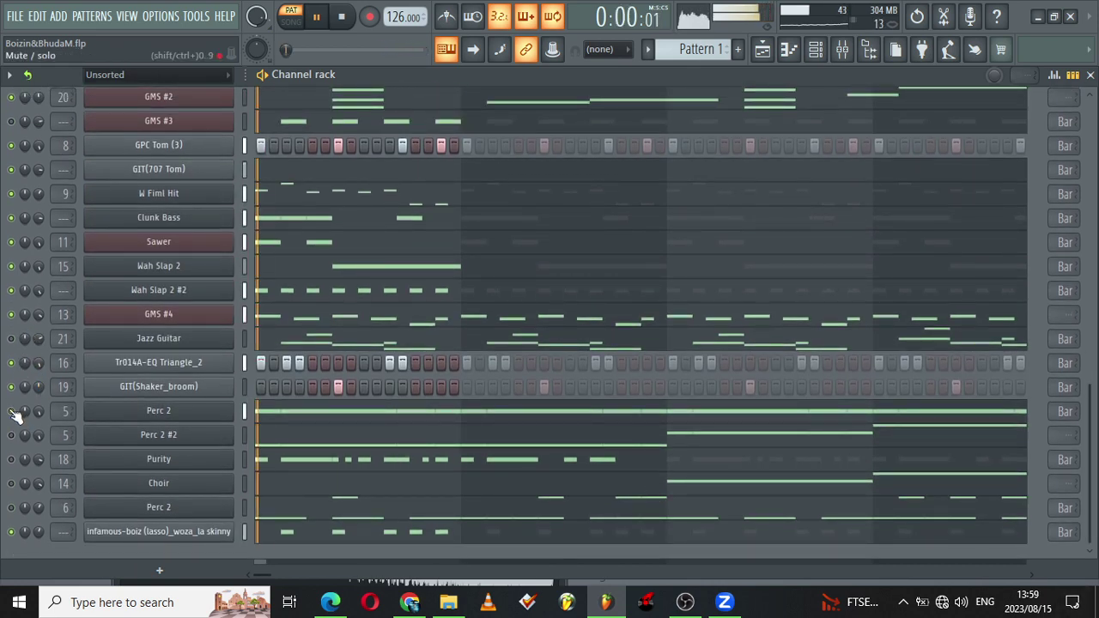
Step: Clone the Perc 2 channel below GIT(Shaker_broom) and copy its notes into the clone
right_click(134, 410)
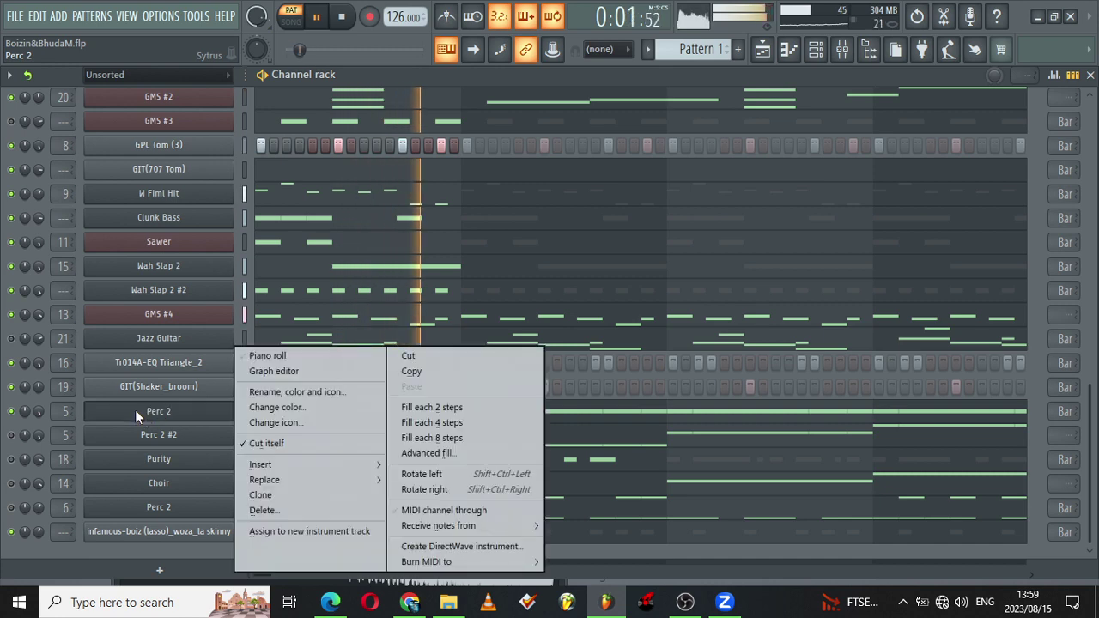
click(290, 495)
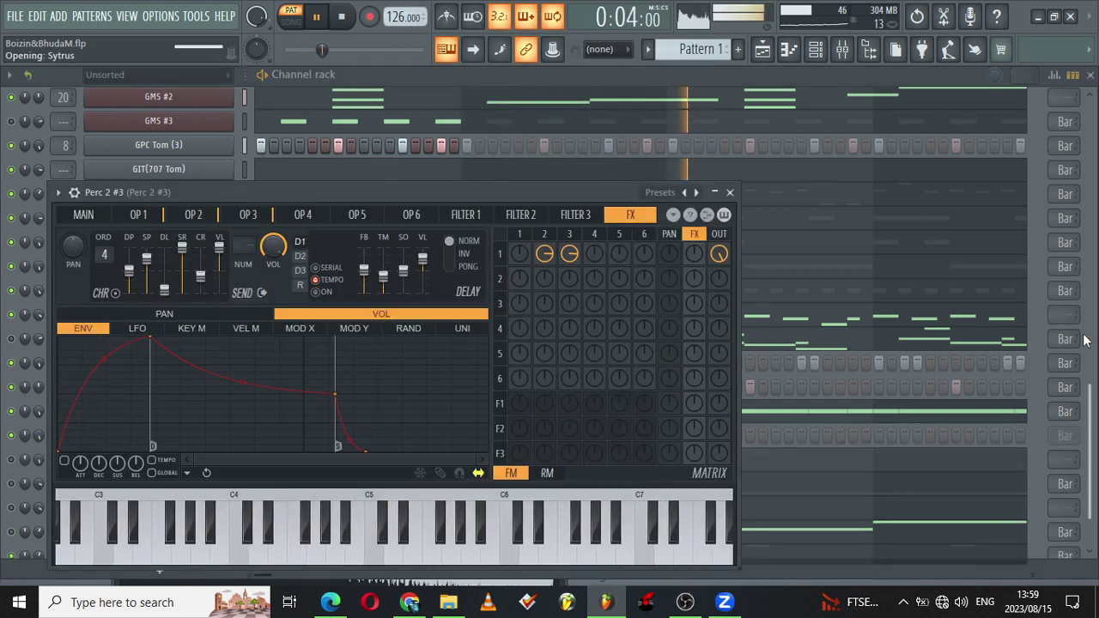
click(1091, 427)
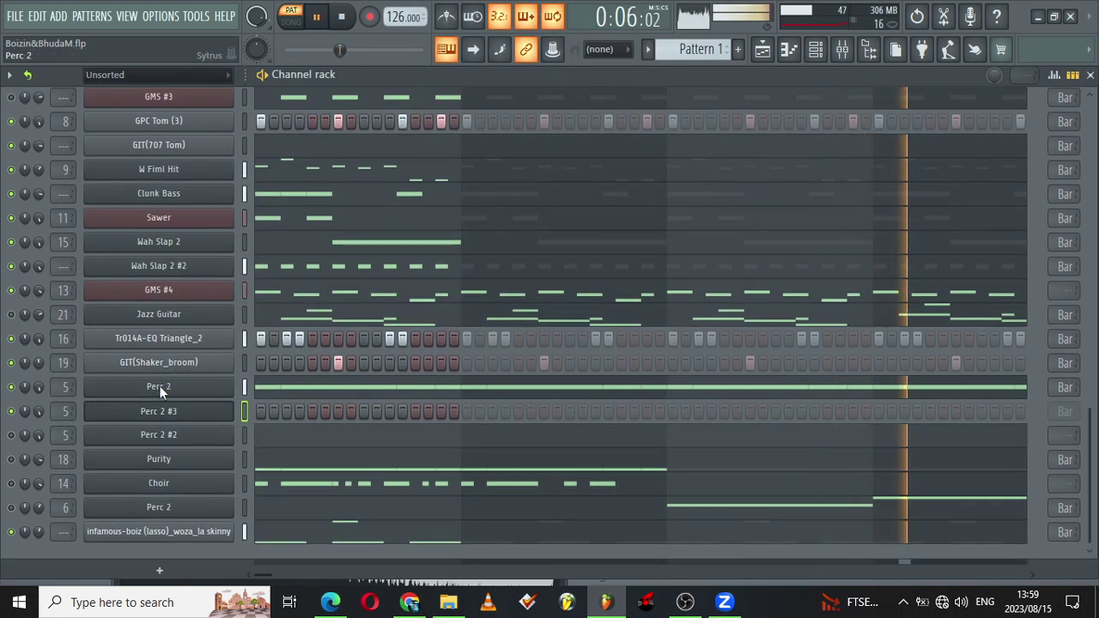
right_click(159, 386)
click(407, 371)
right_click(173, 417)
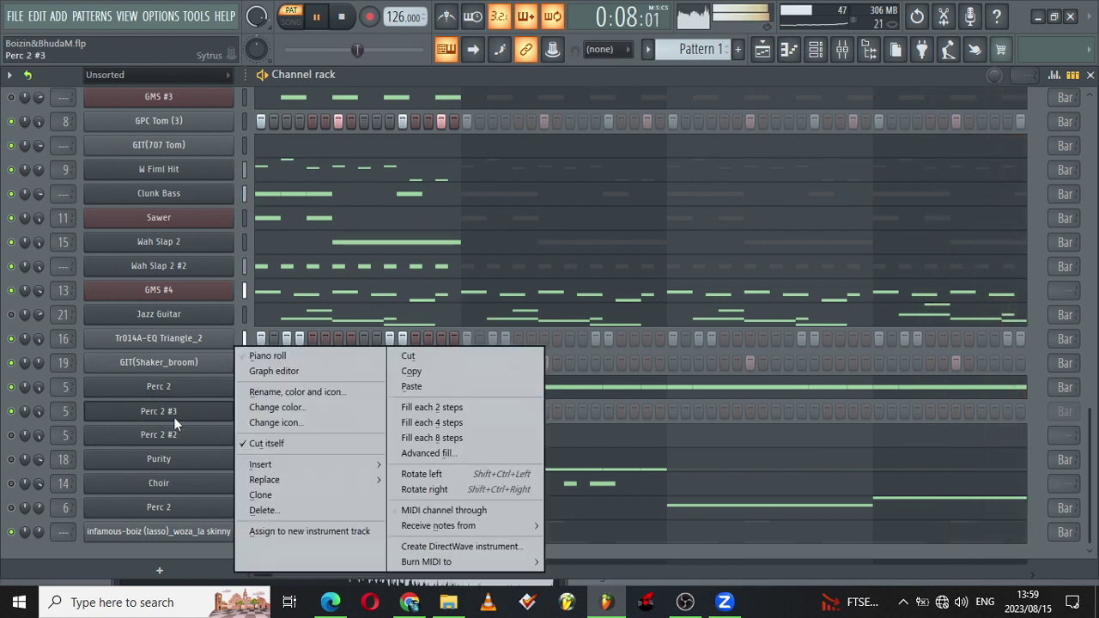
click(420, 384)
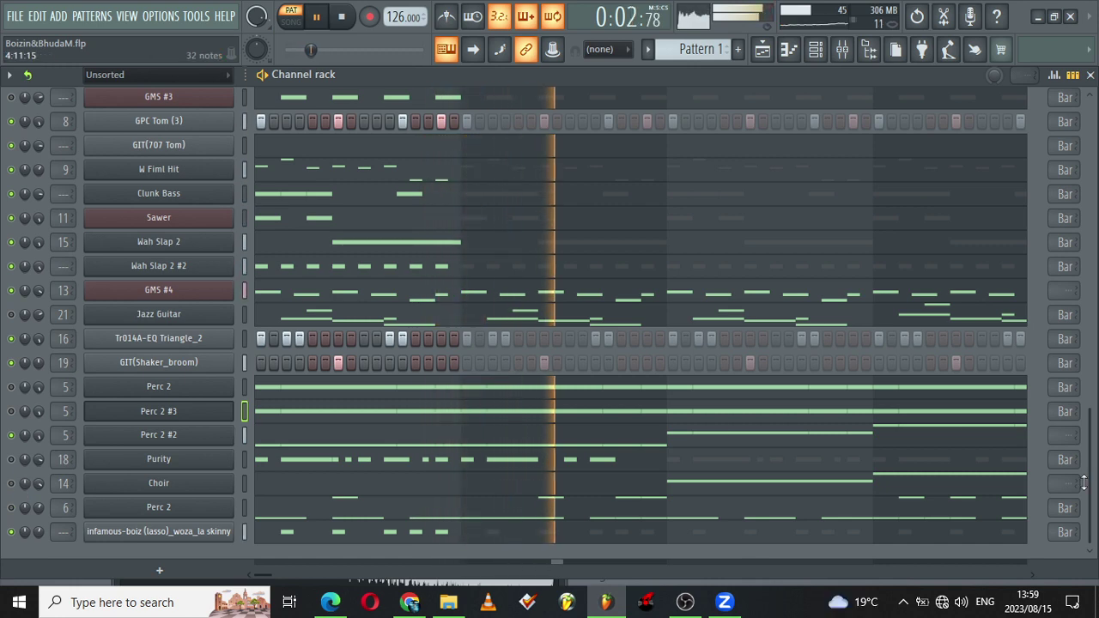
Step: Mute the GMS channel and unmute the Jazz Guitar channel
scroll(1090, 477, up, 6)
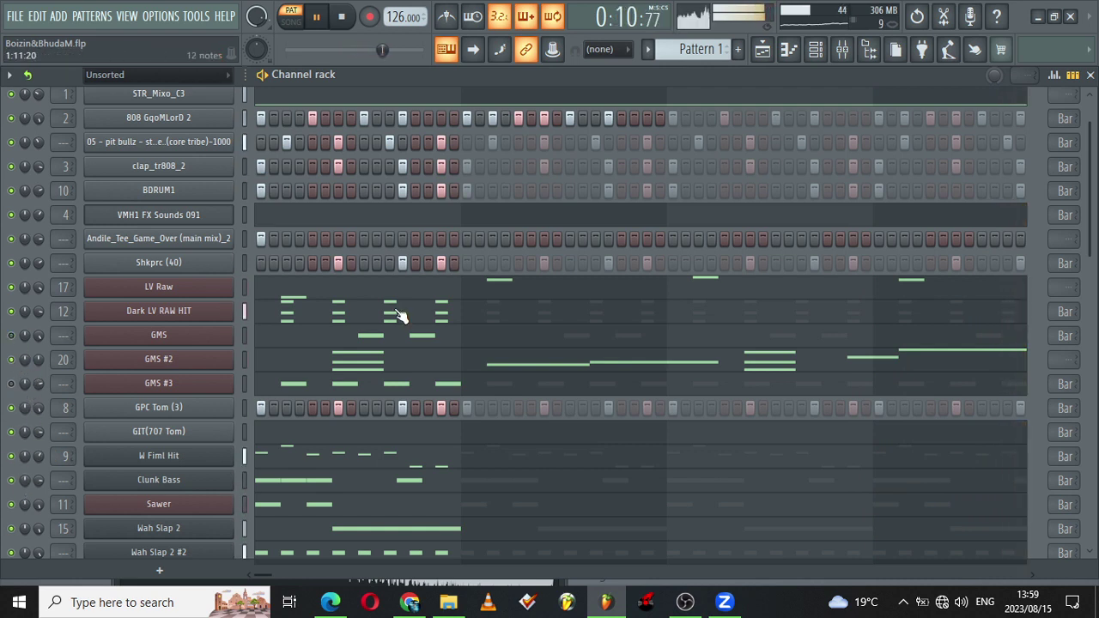
scroll(1096, 198, down, 6)
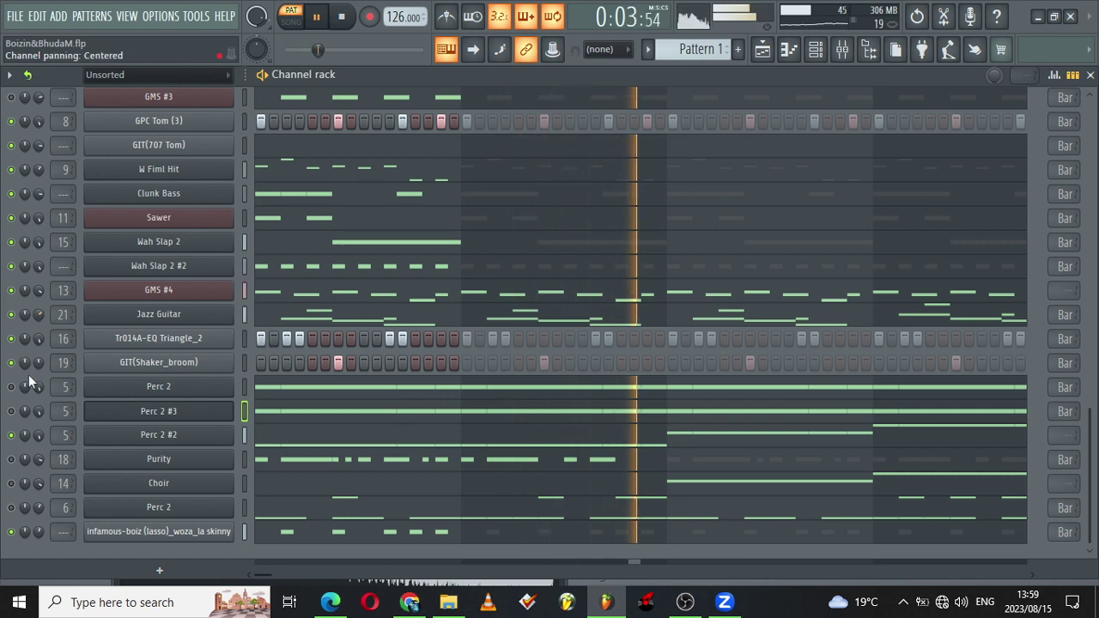
Step: Insert a Fruity DX10 channel above Tr014A-EQ Triangle_2, load its Reed 2 preset and close its window
right_click(146, 340)
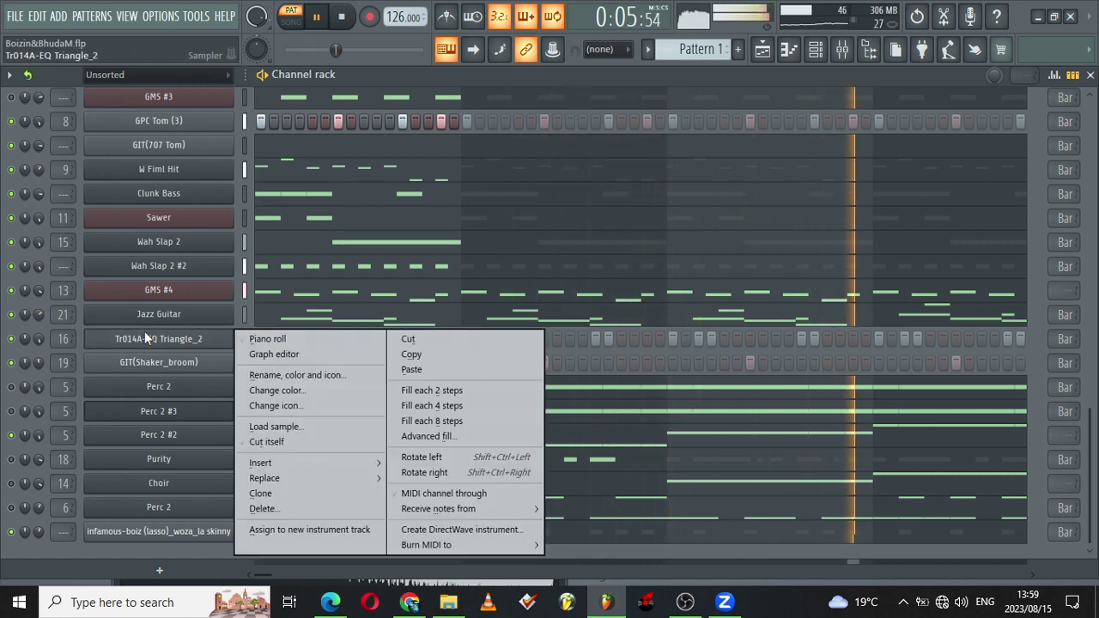
mouse_move(361, 457)
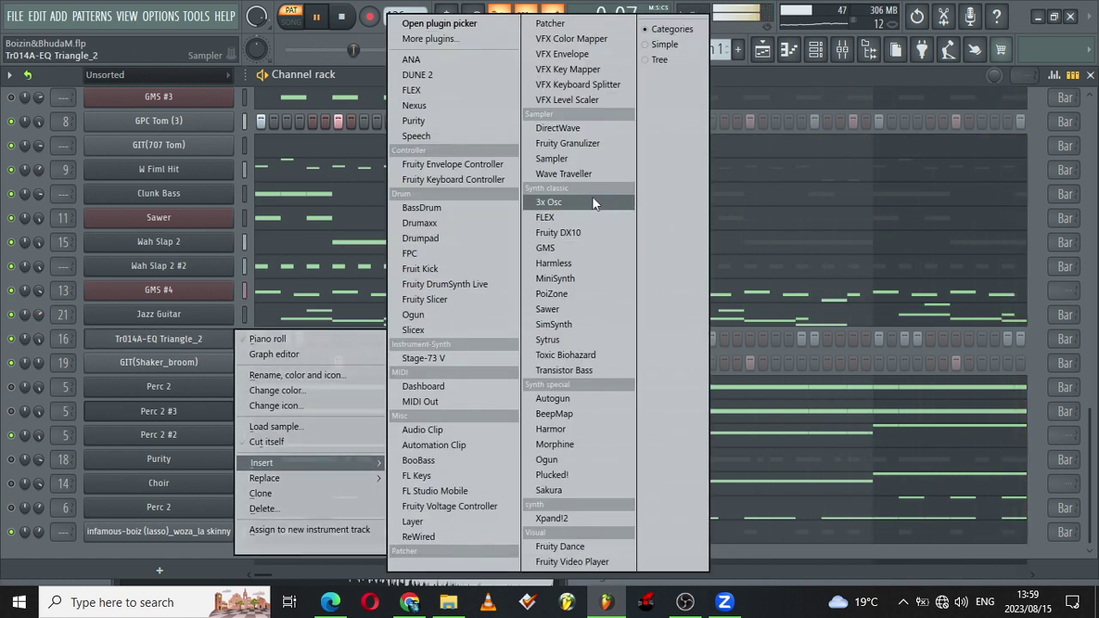
click(593, 233)
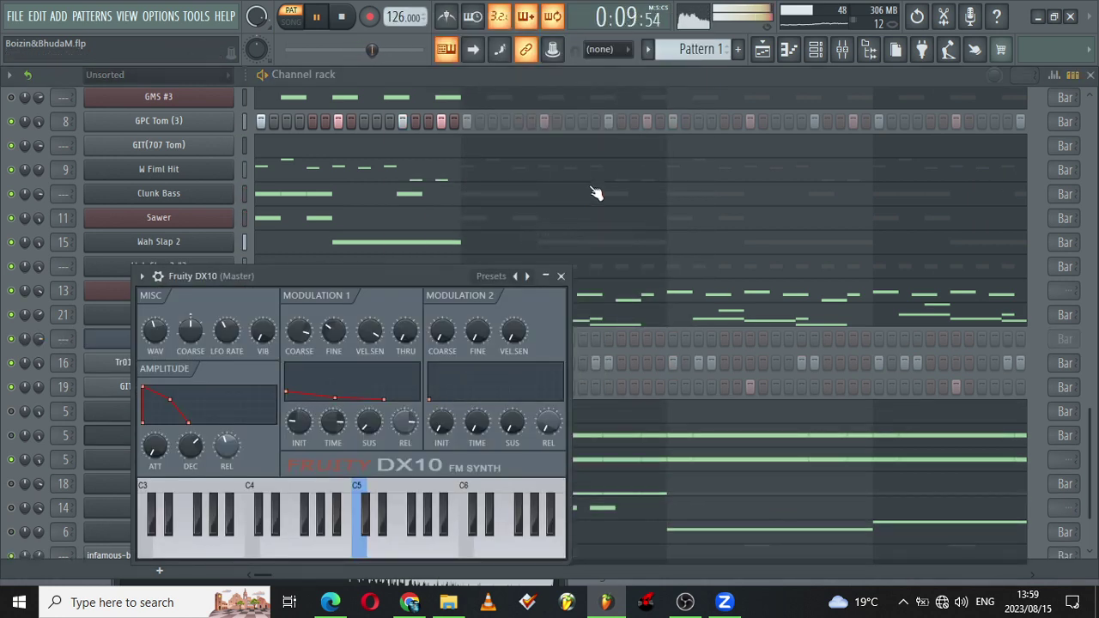
click(527, 277)
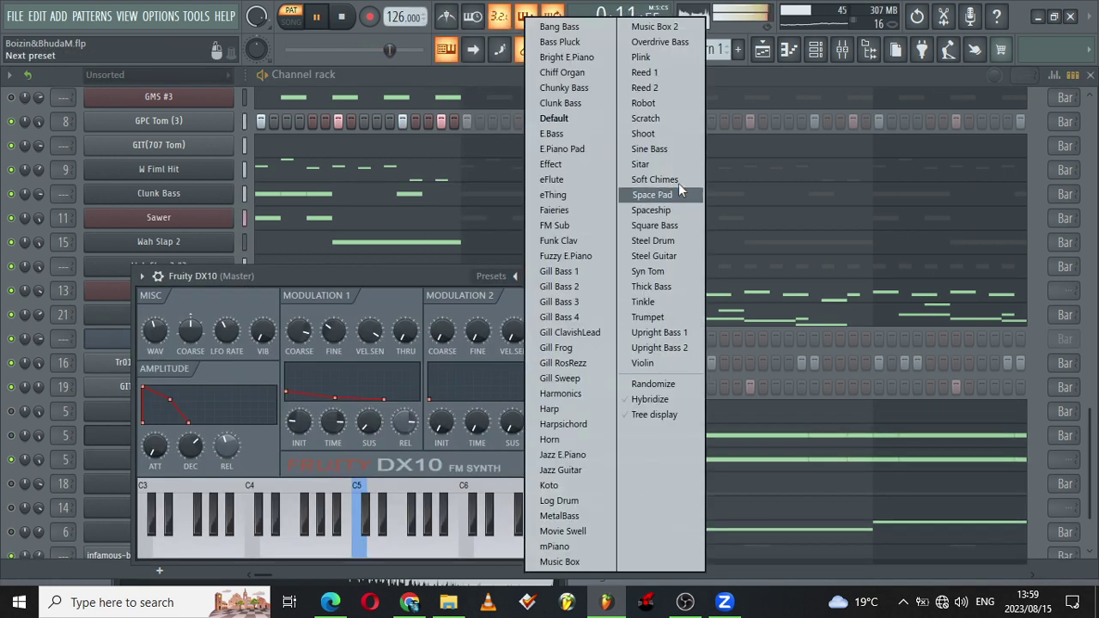
click(644, 87)
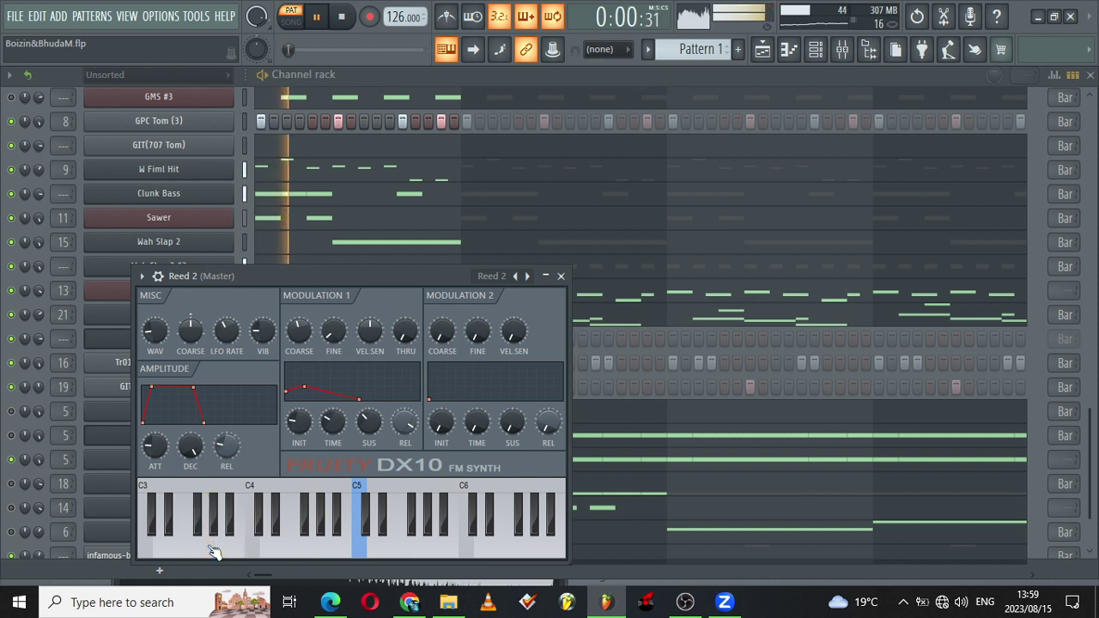
click(560, 275)
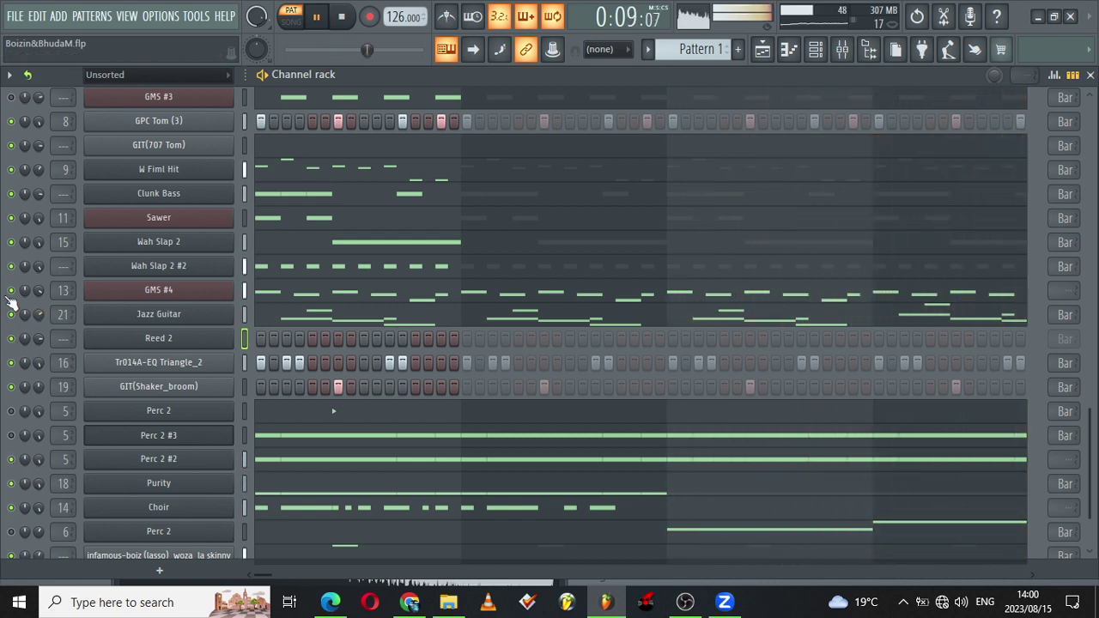
Step: Solo the GMS #4 channel and turn the Dark LV RAW HIT channel back on
right_click(10, 295)
click(28, 307)
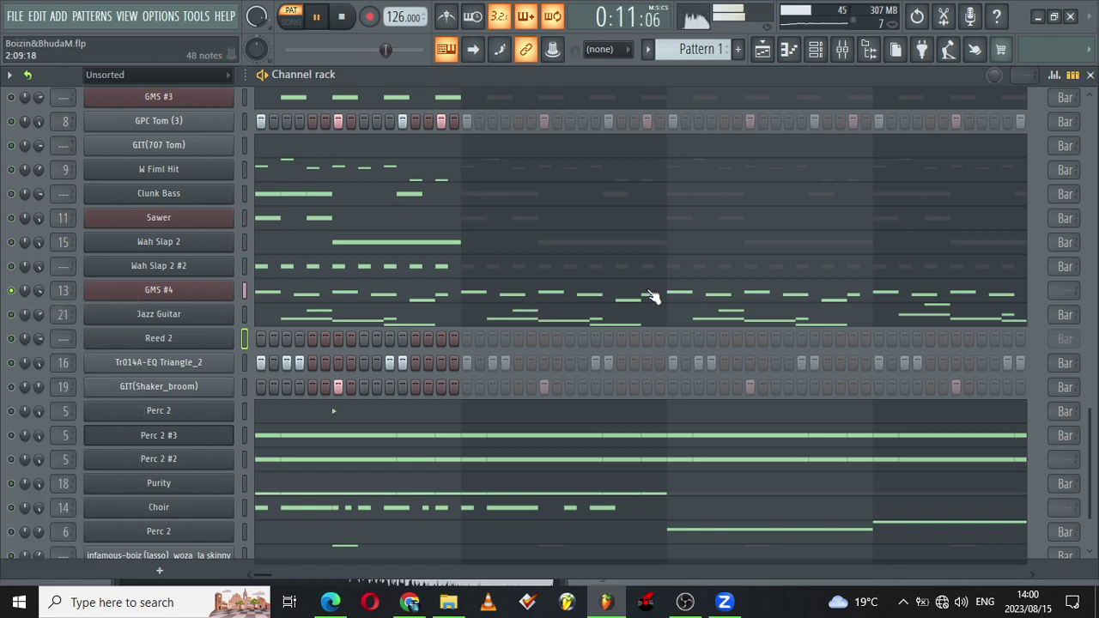
scroll(1083, 445, up, 5)
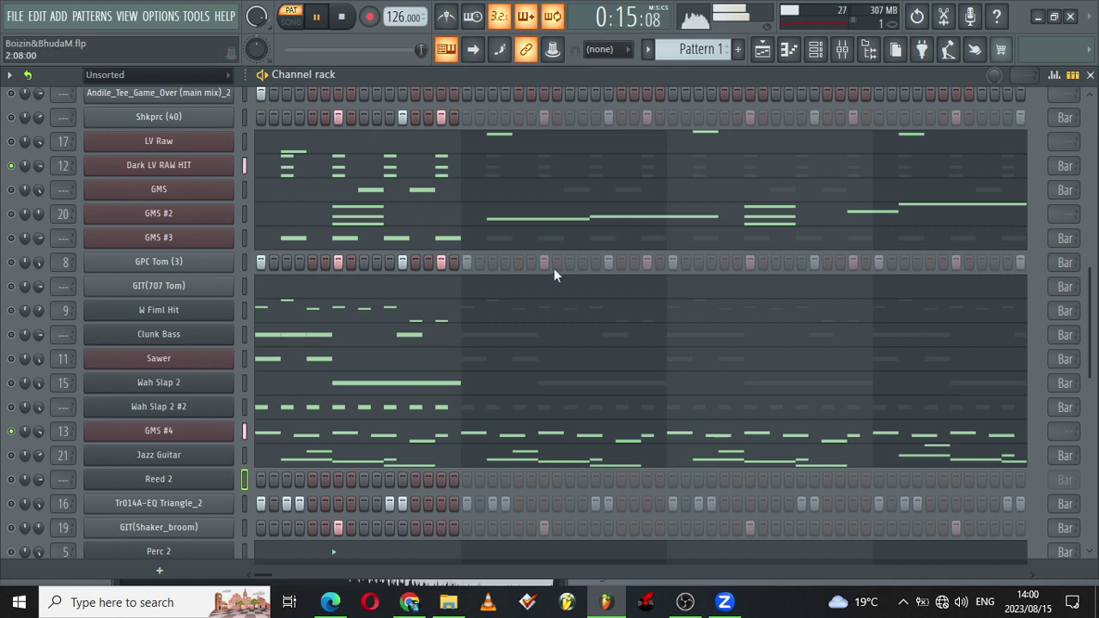
Step: Unmute the Wah Slap 2, Sawer and Reed 2 channels alongside GMS #4
scroll(1096, 444, down, 5)
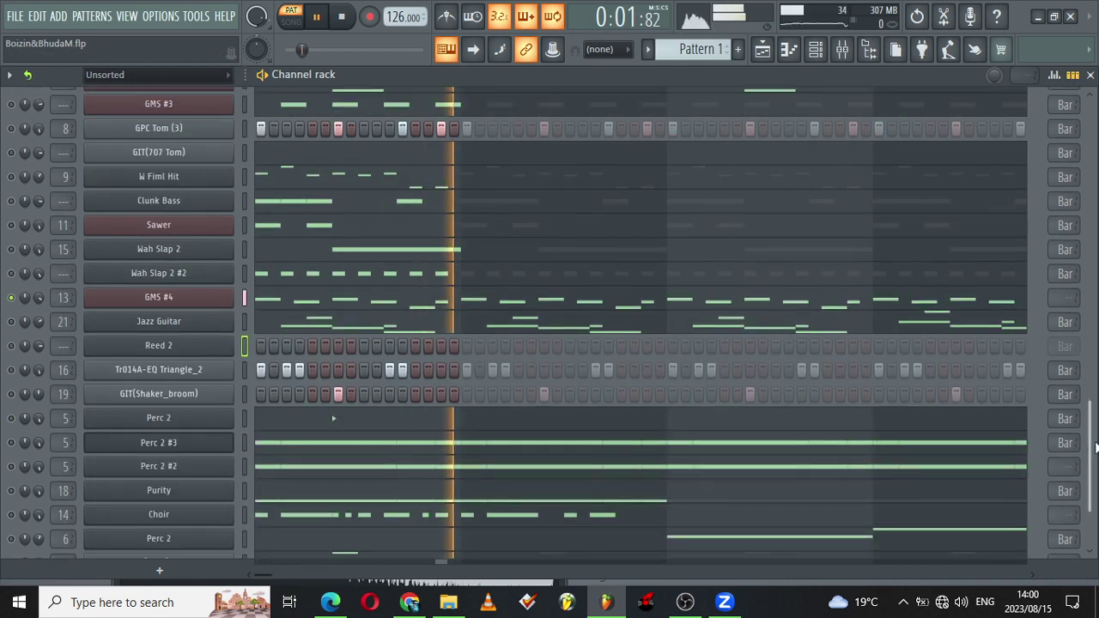
click(10, 249)
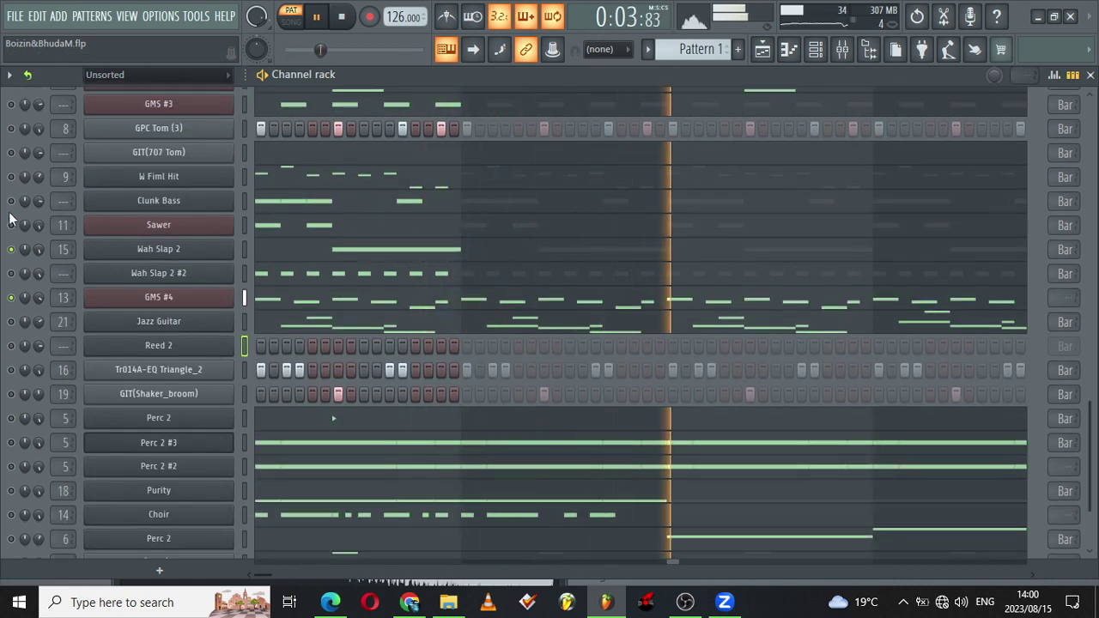
click(10, 224)
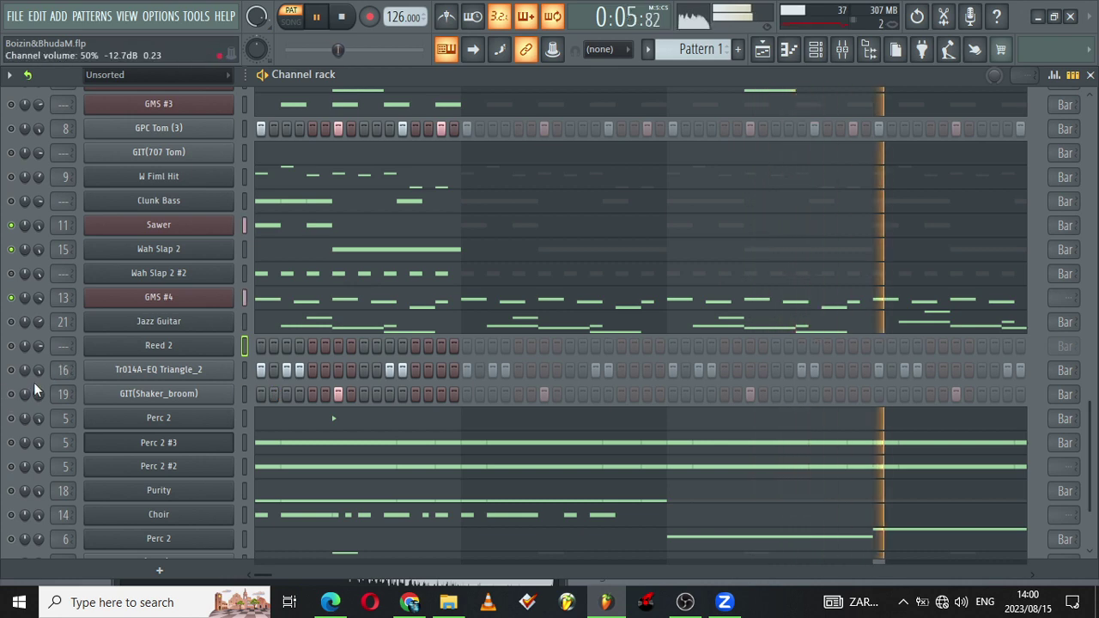
click(10, 345)
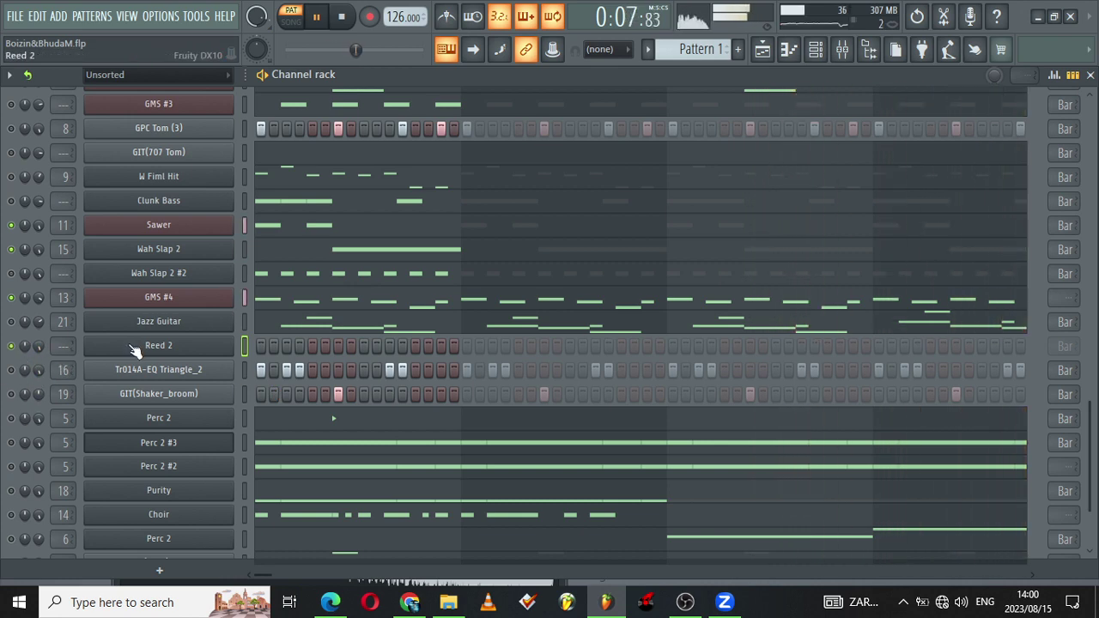
Step: Open the Reed 2 channel's piano roll at the C2 octave and turn off its loop marker at bar 2
right_click(231, 342)
click(261, 346)
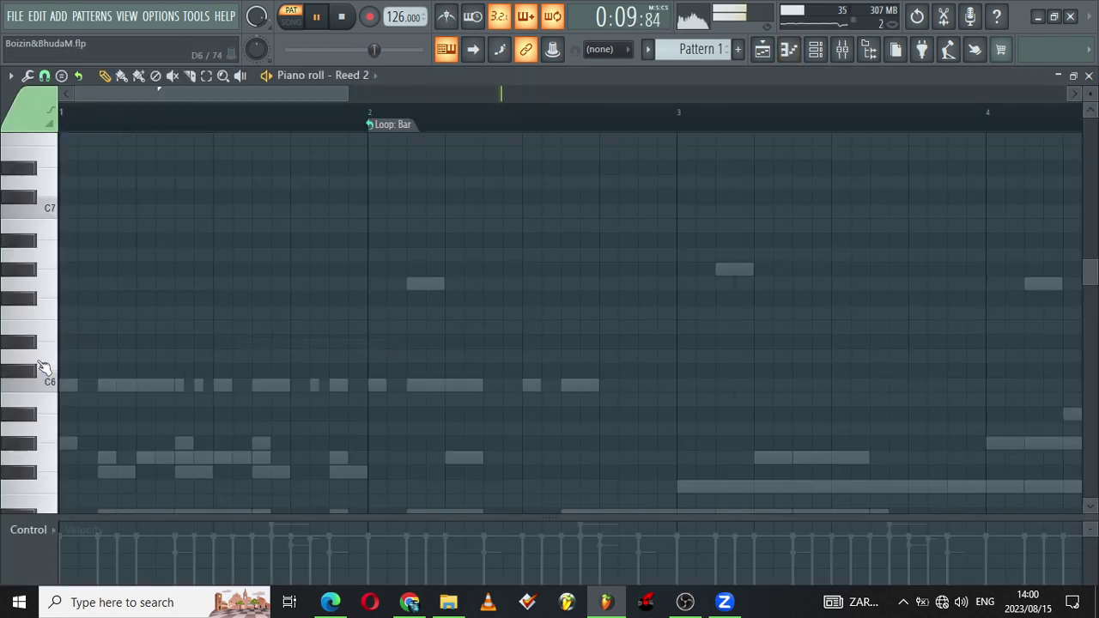
scroll(53, 386, down, 8)
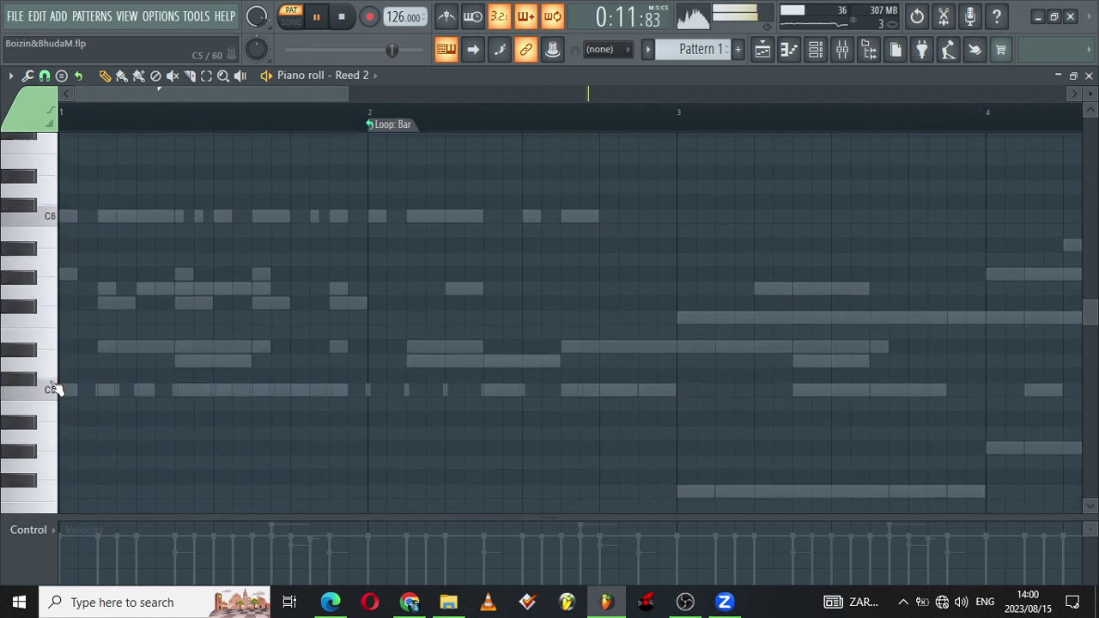
scroll(53, 389, down, 1)
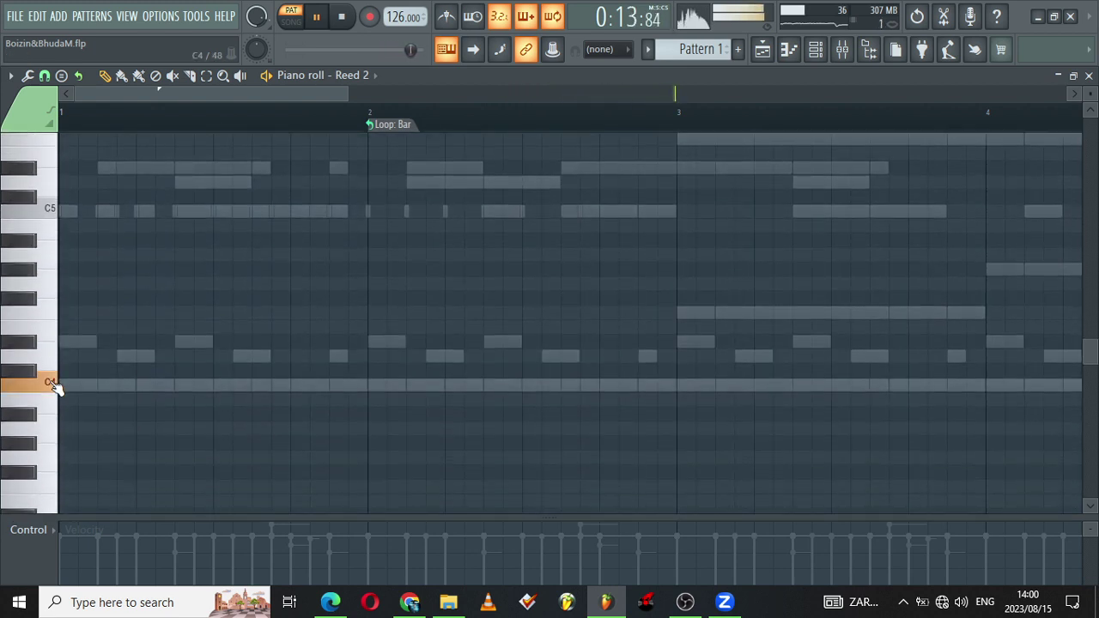
scroll(53, 388, down, 12)
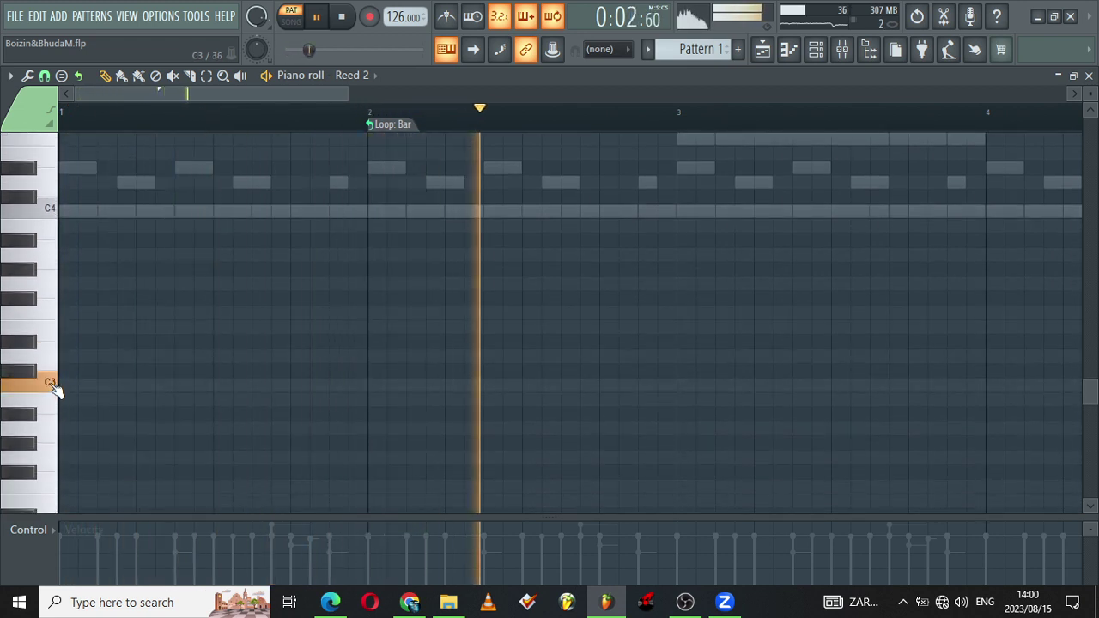
scroll(53, 388, down, 12)
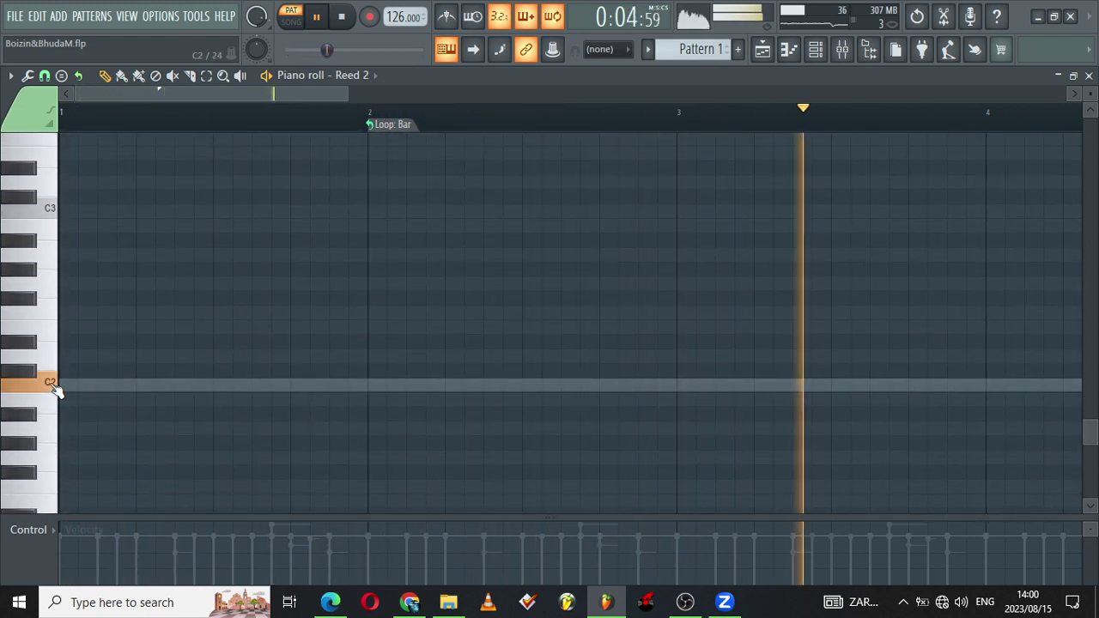
click(379, 129)
click(407, 152)
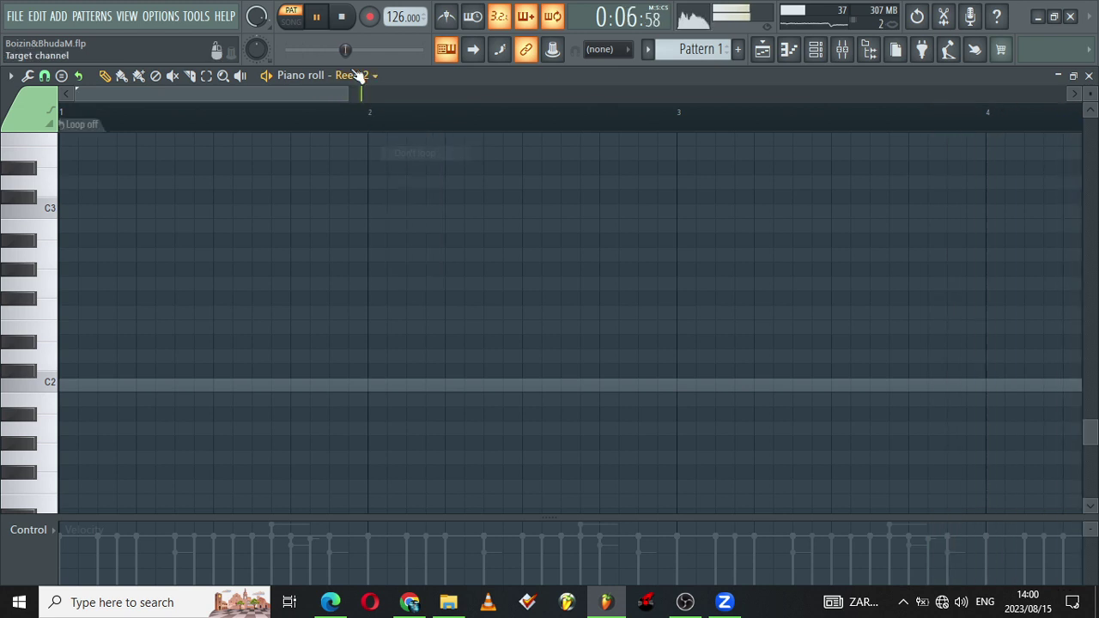
Step: Draw two C2 notes, each two bars long, starting at bar 3 and bar 6
drag(349, 91, 470, 91)
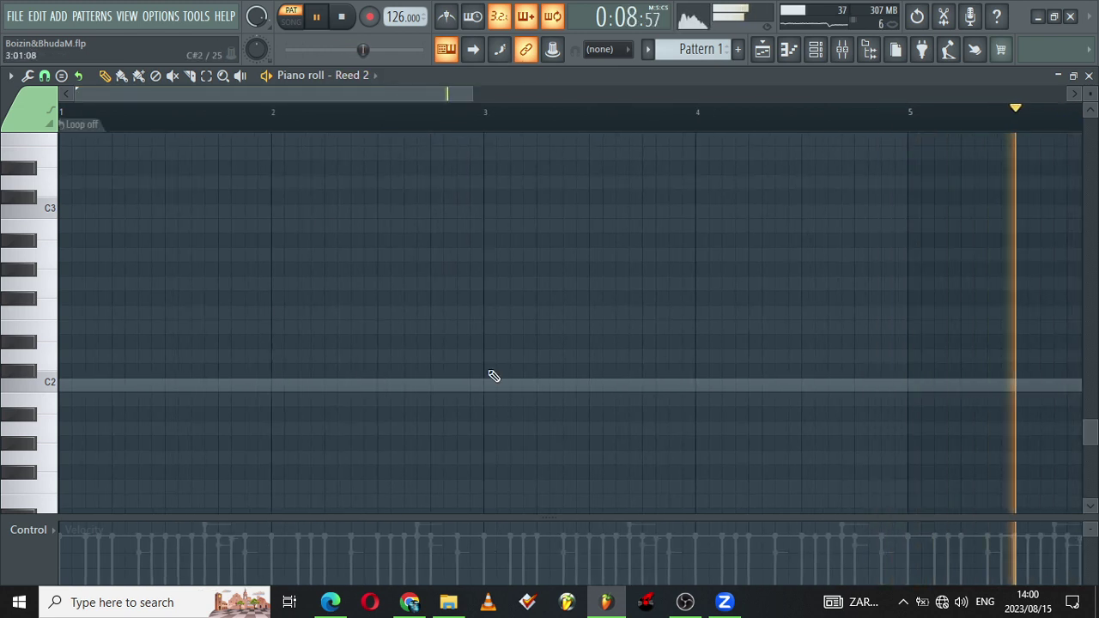
click(496, 384)
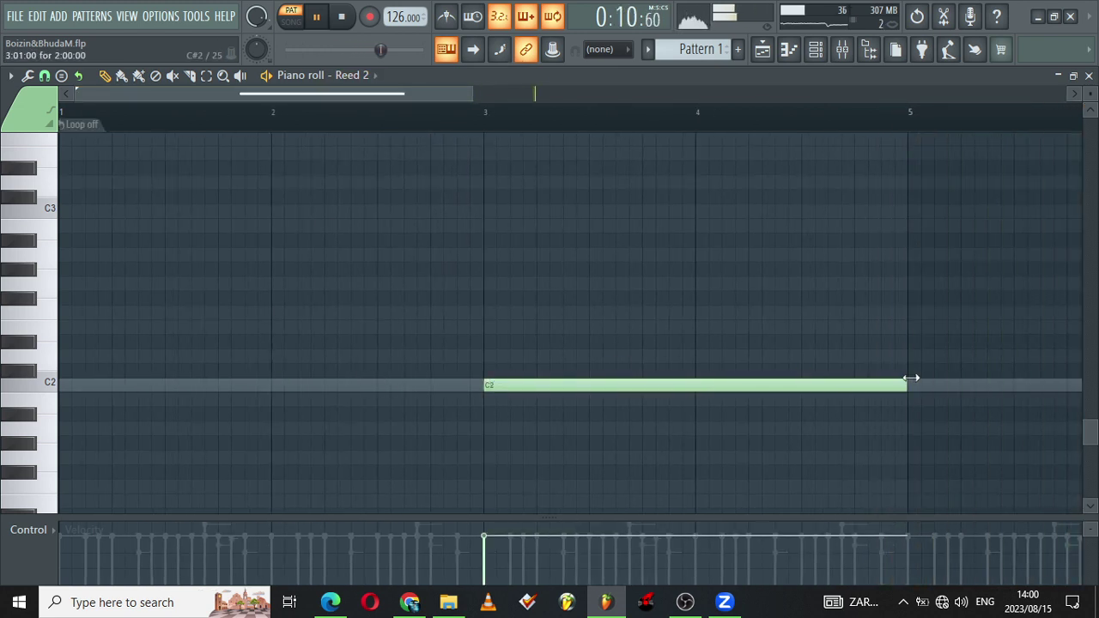
drag(475, 92, 1030, 92)
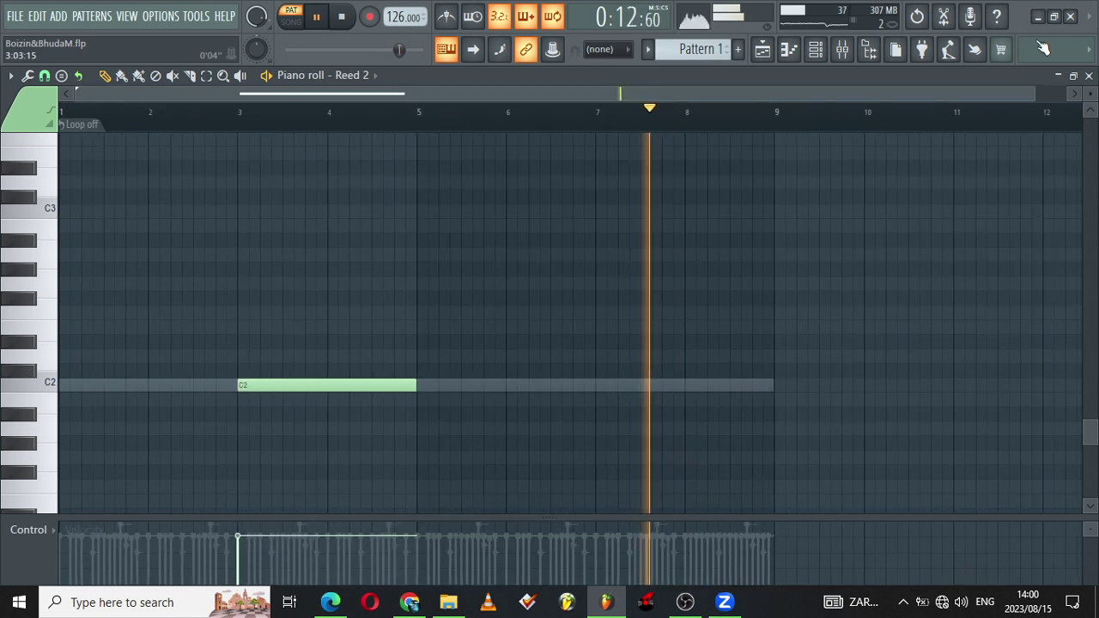
click(508, 385)
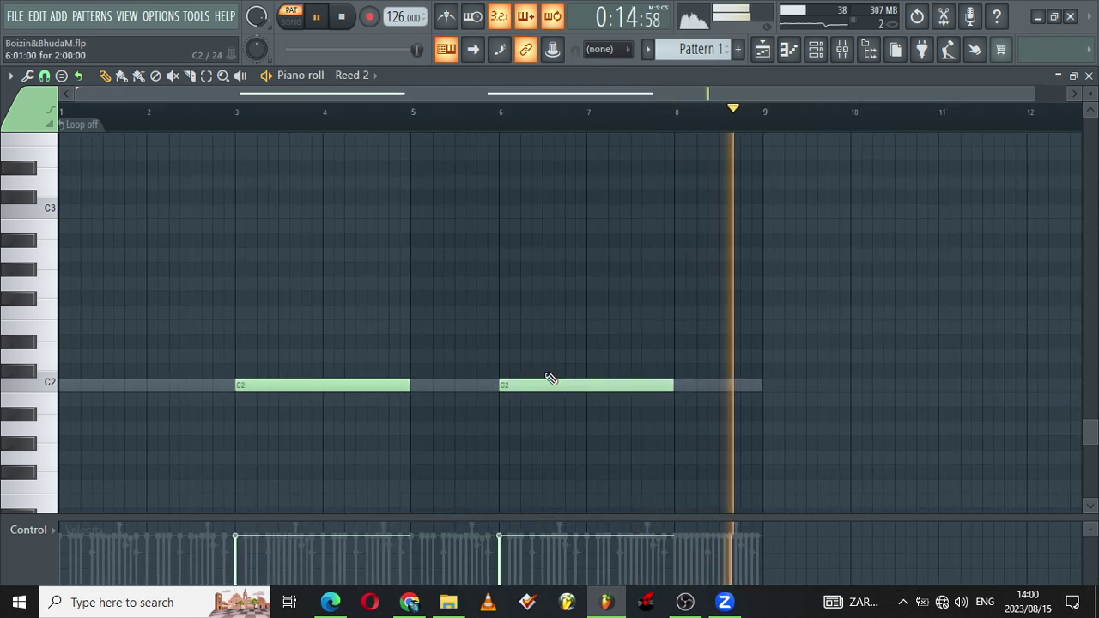
Step: Add a C3 note at bar 6, enable slide and porta in its properties, and shorten it to 0:02:00
click(507, 212)
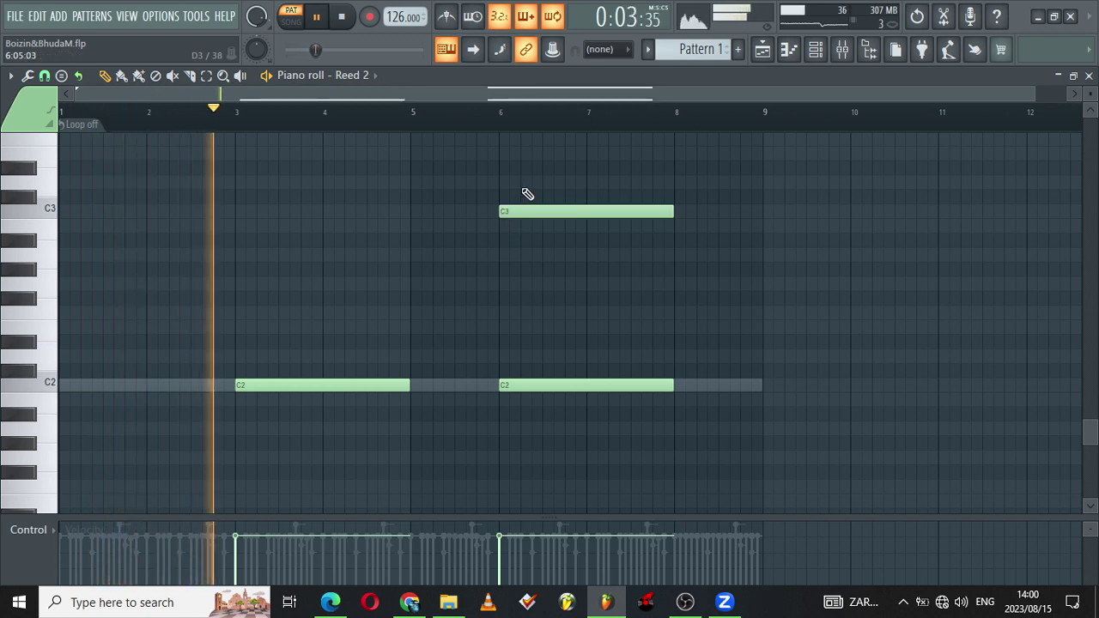
double_click(519, 212)
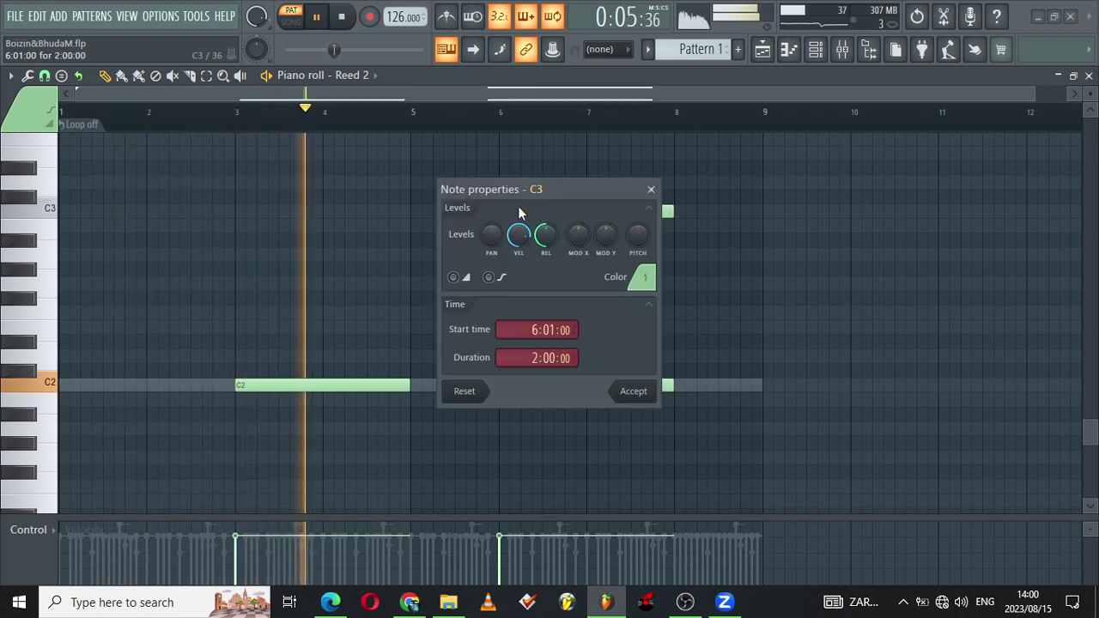
click(454, 277)
click(489, 278)
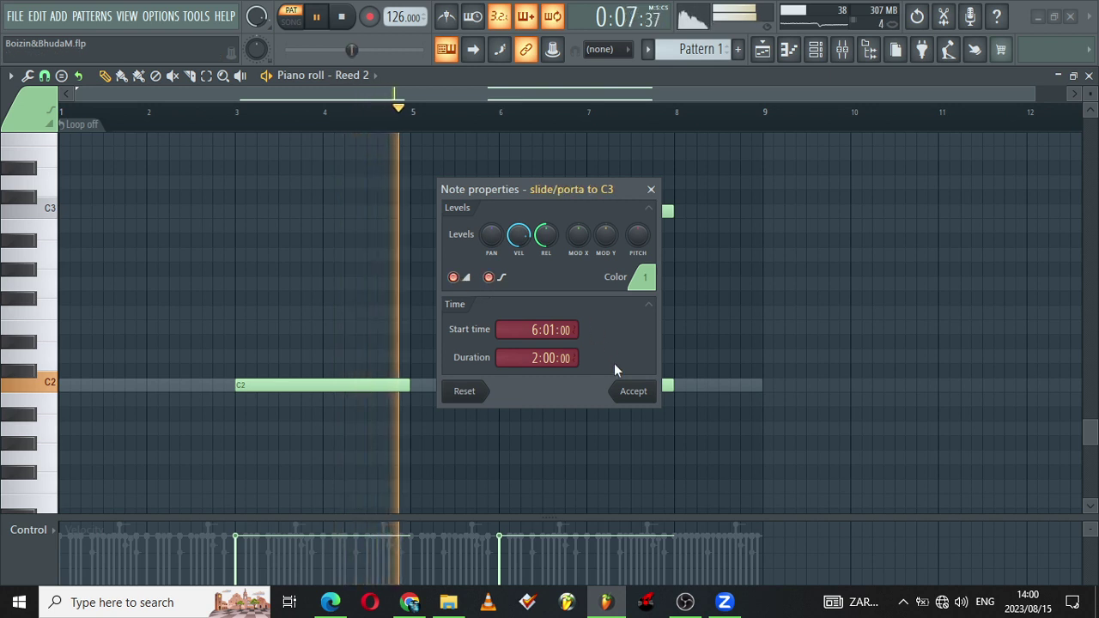
click(633, 391)
drag(671, 211, 341, 201)
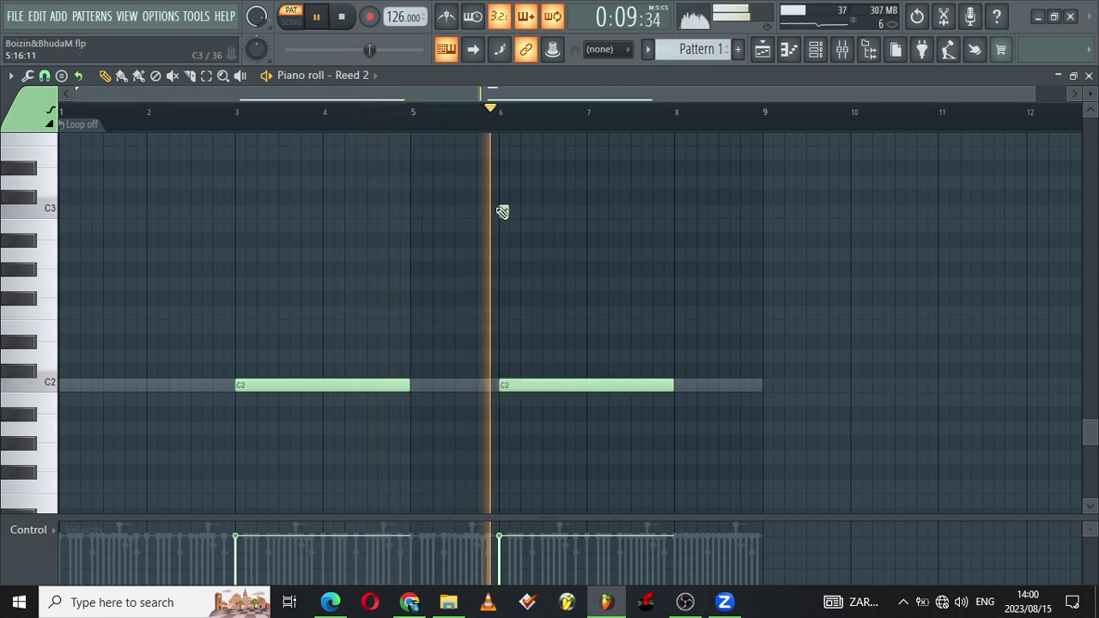
Step: Rework the slide notes above the second C2 note into a G2 late in bar 6 and a G#2 at bar 7
mouse_move(503, 211)
mouse_down()
mouse_move(422, 211)
mouse_move(502, 208)
mouse_up()
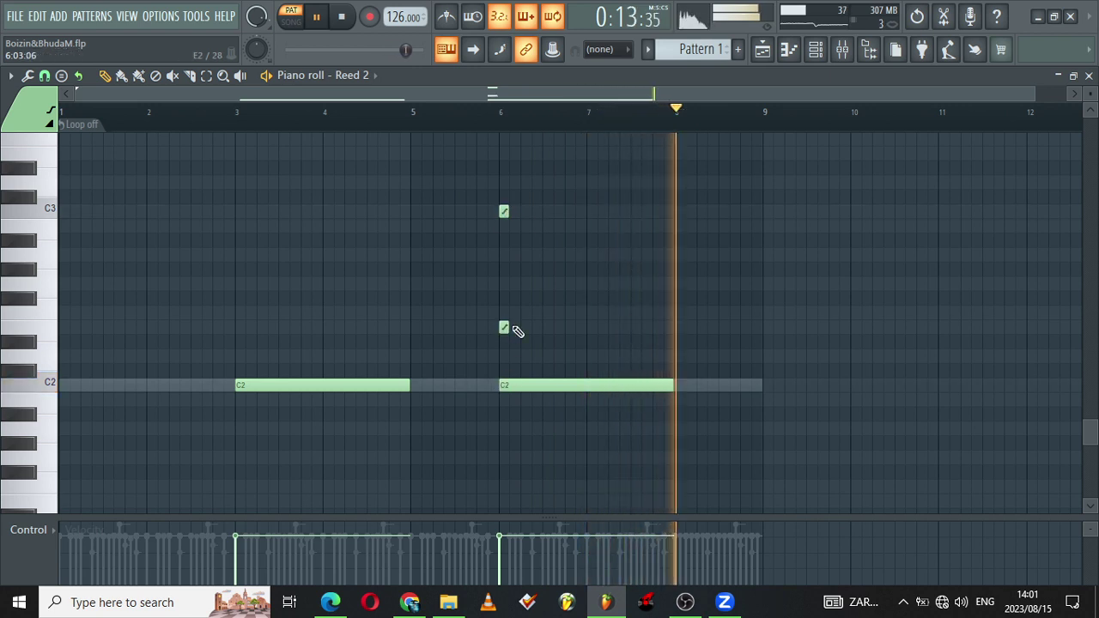
drag(503, 328, 504, 344)
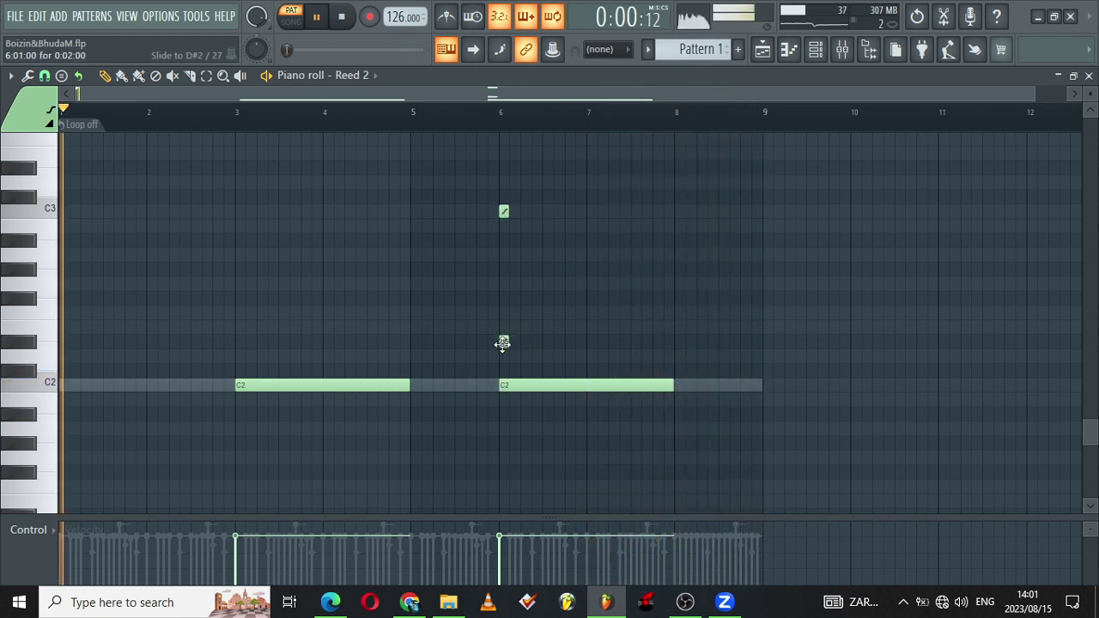
click(505, 285)
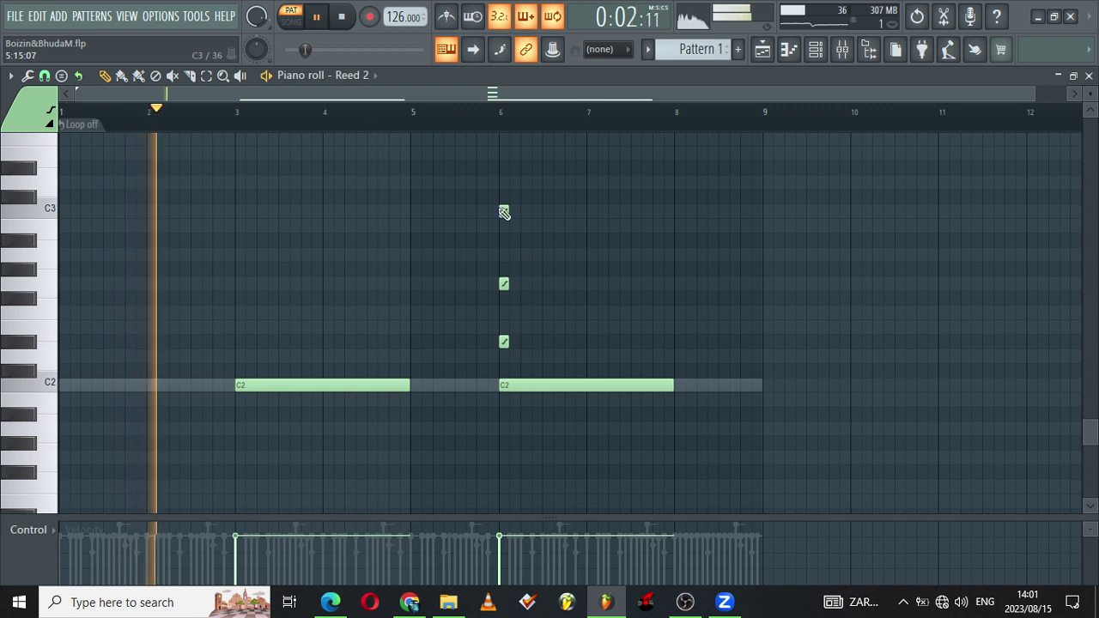
key(space)
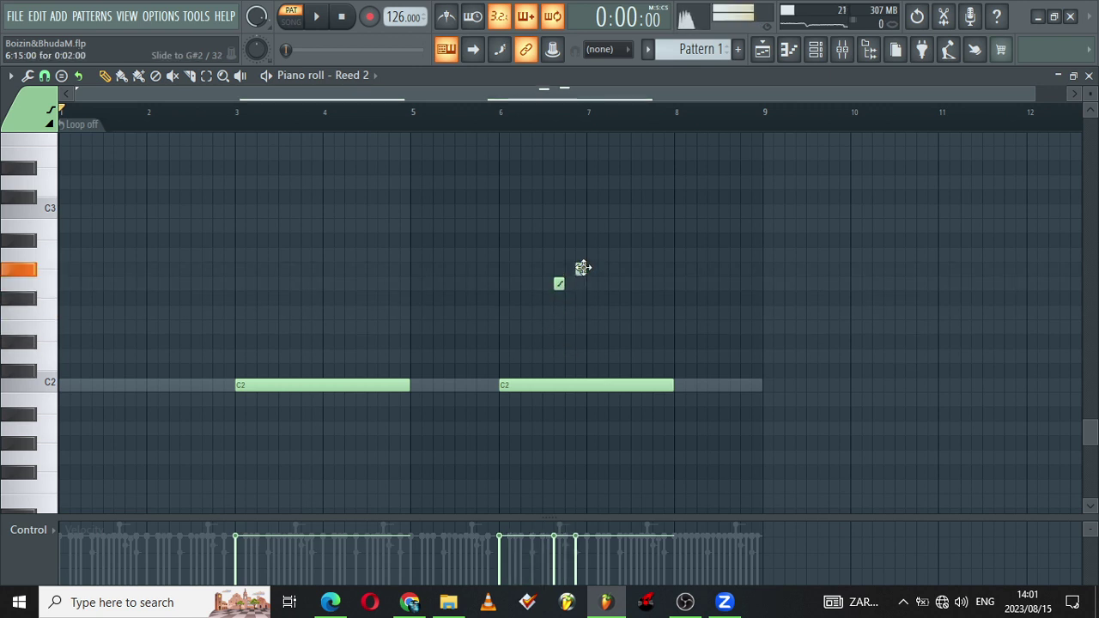
click(588, 267)
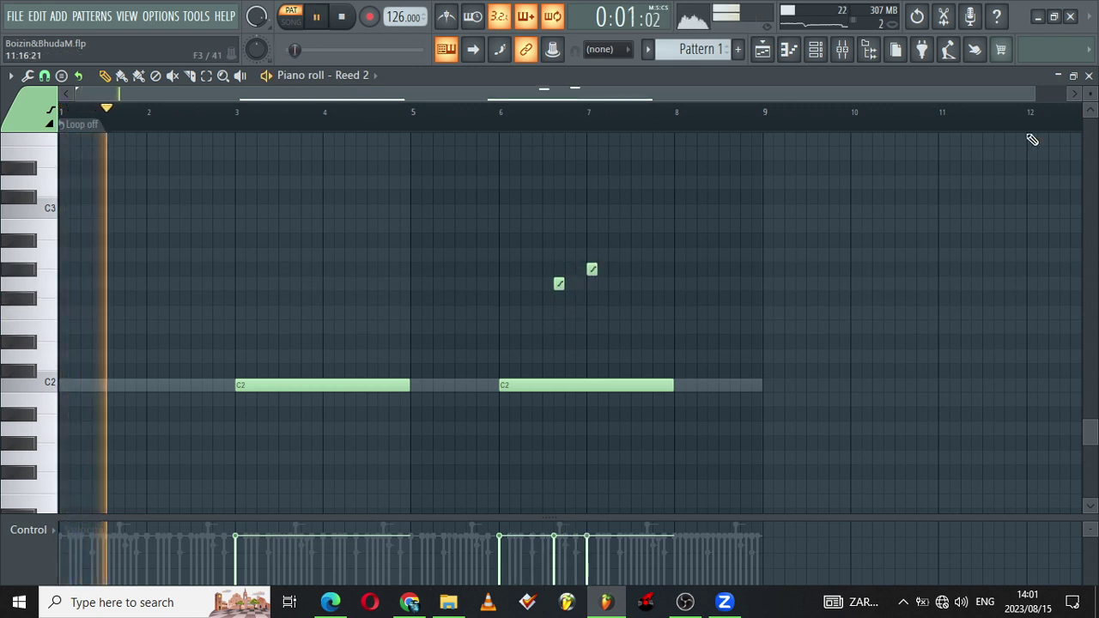
Step: Play back the phrase and move the G#2 slide note earlier, near the end of bar 6
drag(1034, 94, 625, 103)
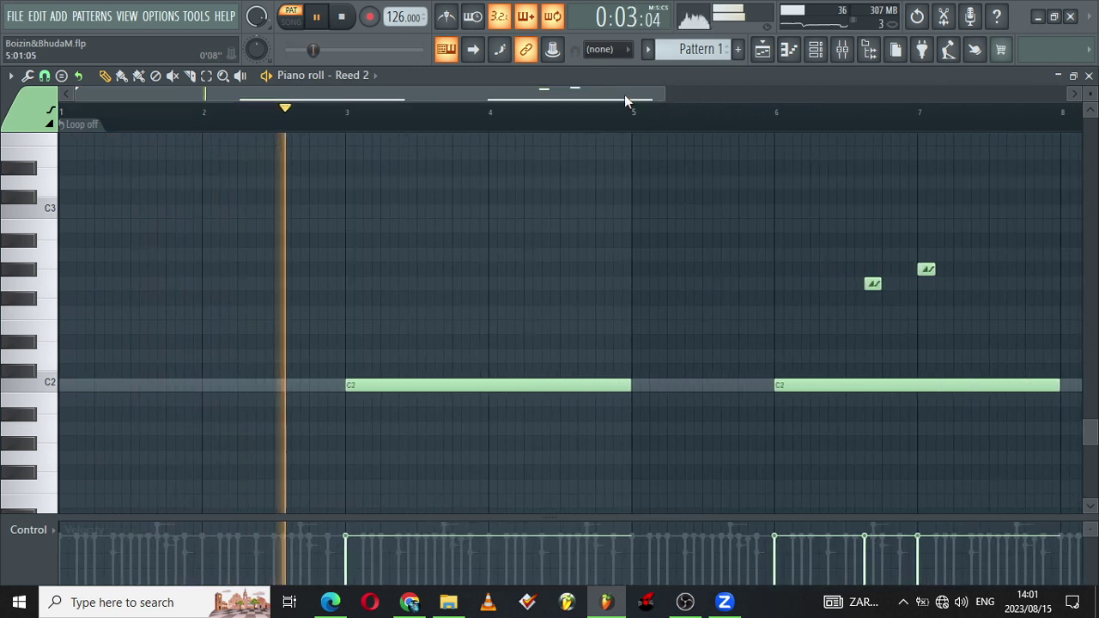
drag(692, 94, 803, 79)
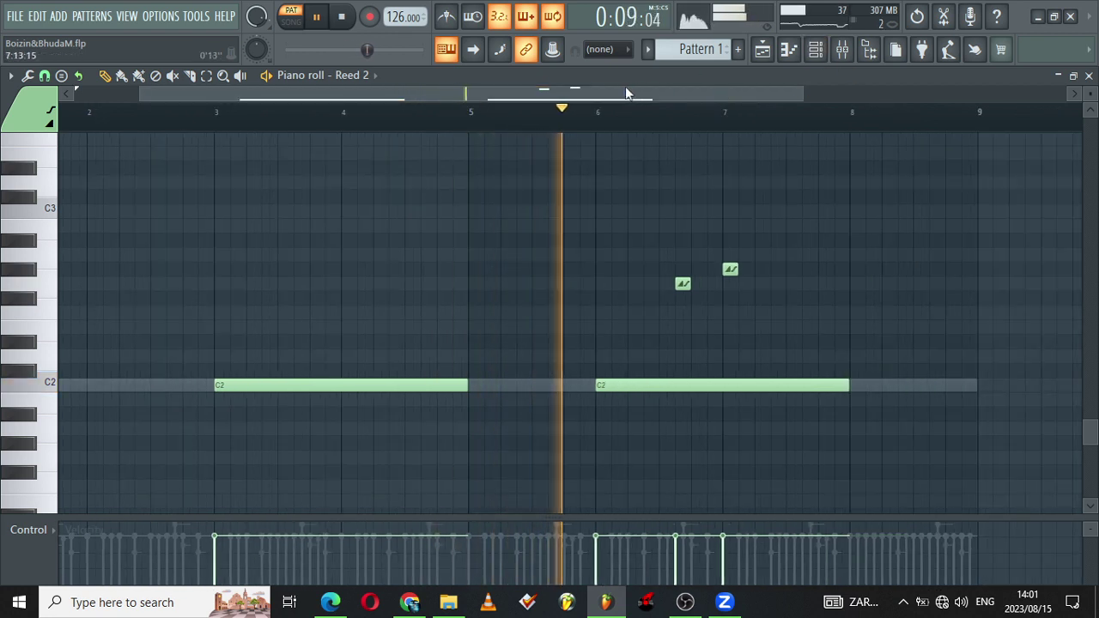
drag(627, 89, 674, 80)
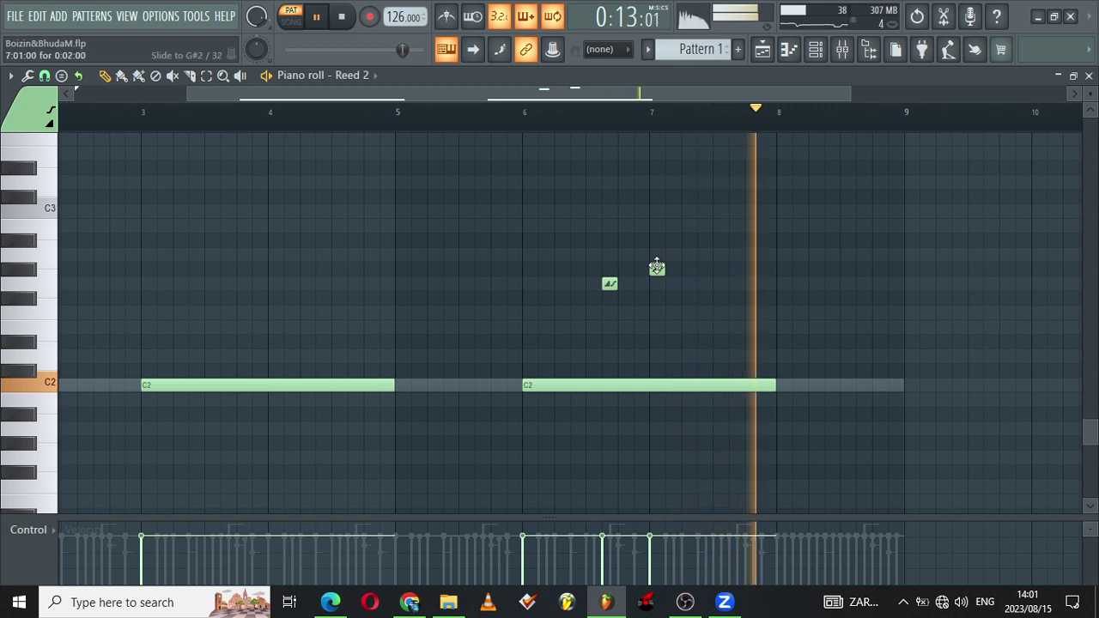
drag(658, 269, 641, 269)
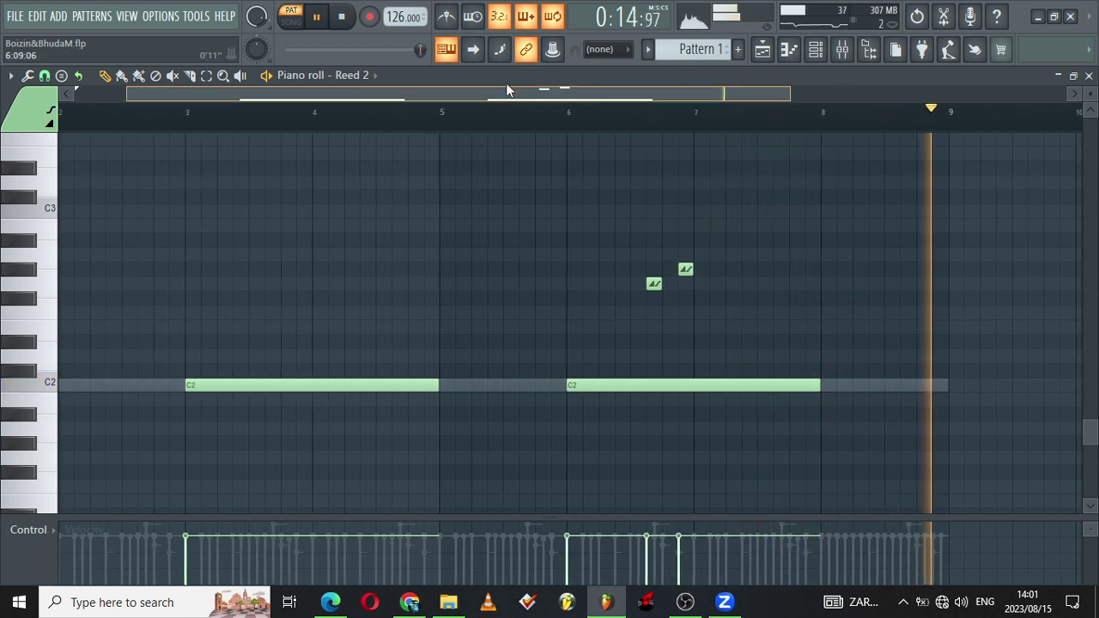
Step: Shift the first C2 note to bar 1 and the second to bar 5, with its G2 and G#2 slide notes beginning at bar 5
drag(360, 389, 54, 382)
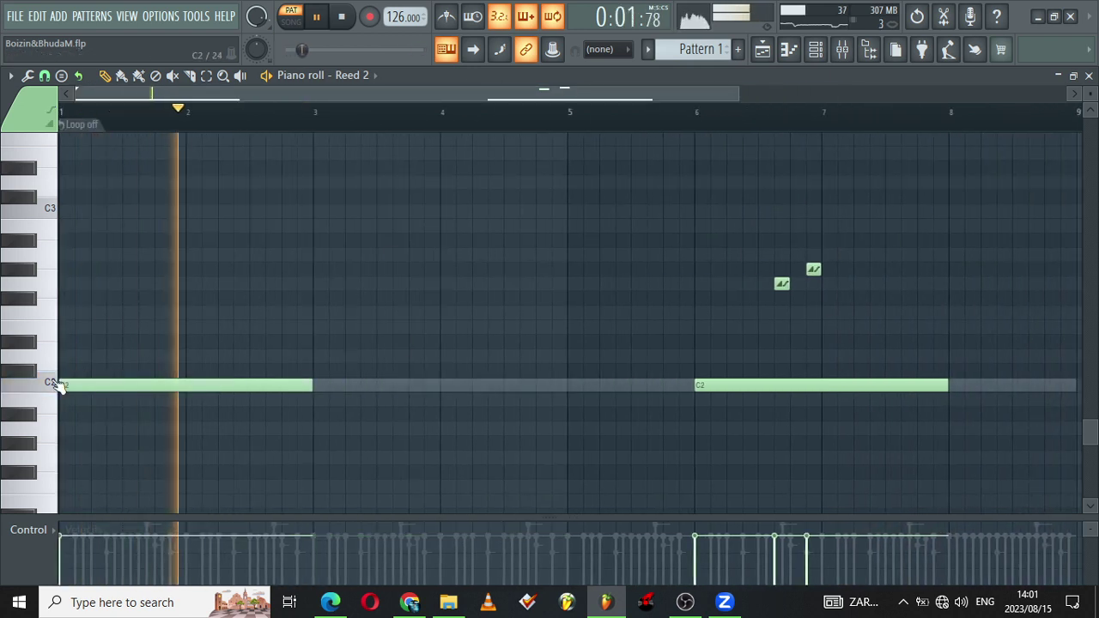
drag(705, 204, 677, 386)
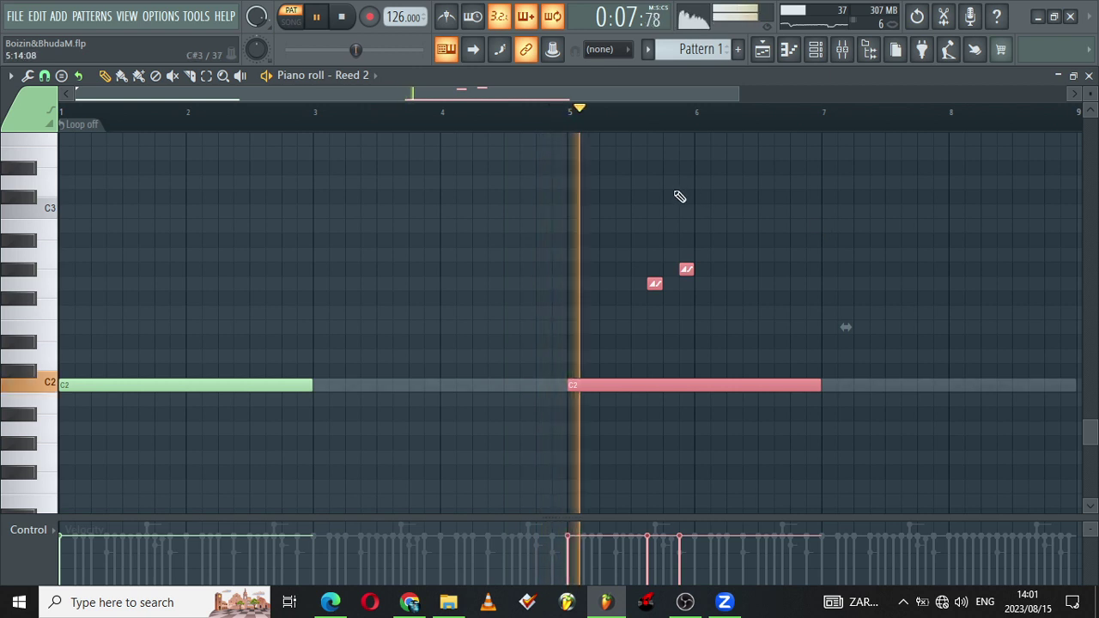
drag(650, 247, 719, 307)
drag(654, 284, 574, 284)
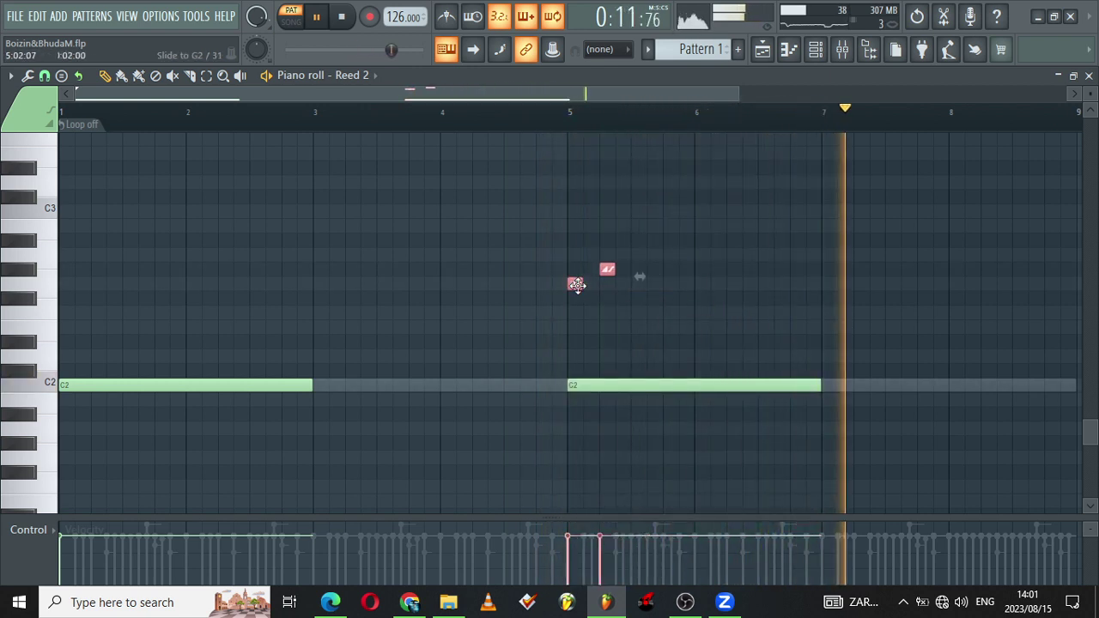
Step: Play from bar 5, add an A#2 slide note at 5:07:00, and move the G#2 slide note right after the G2
click(566, 124)
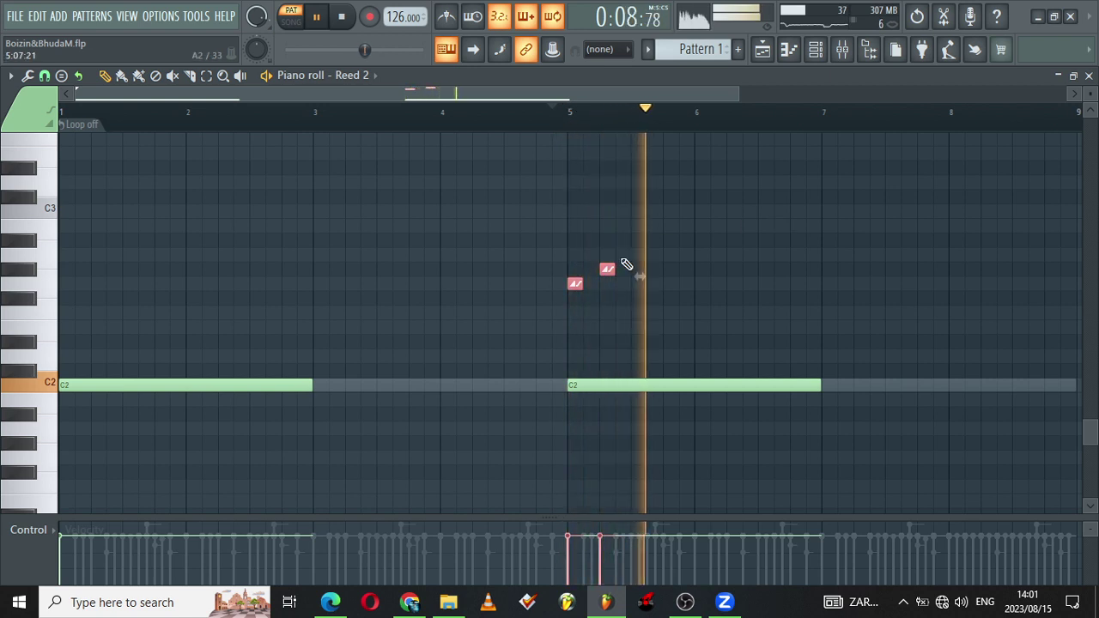
ctrl+click(606, 233)
drag(607, 268, 591, 266)
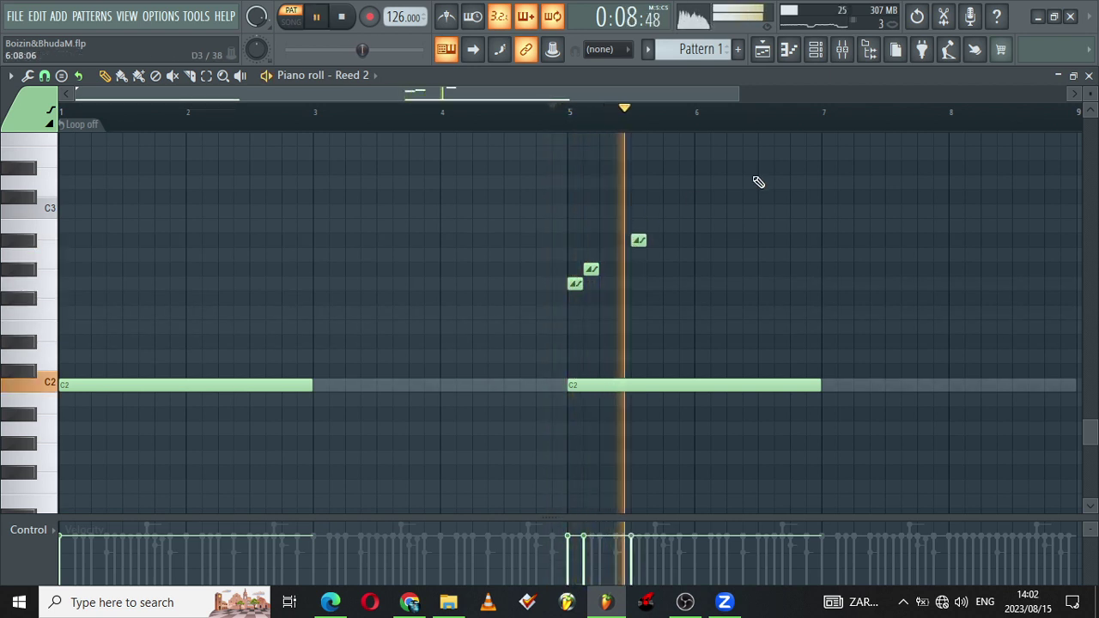
drag(637, 241, 624, 242)
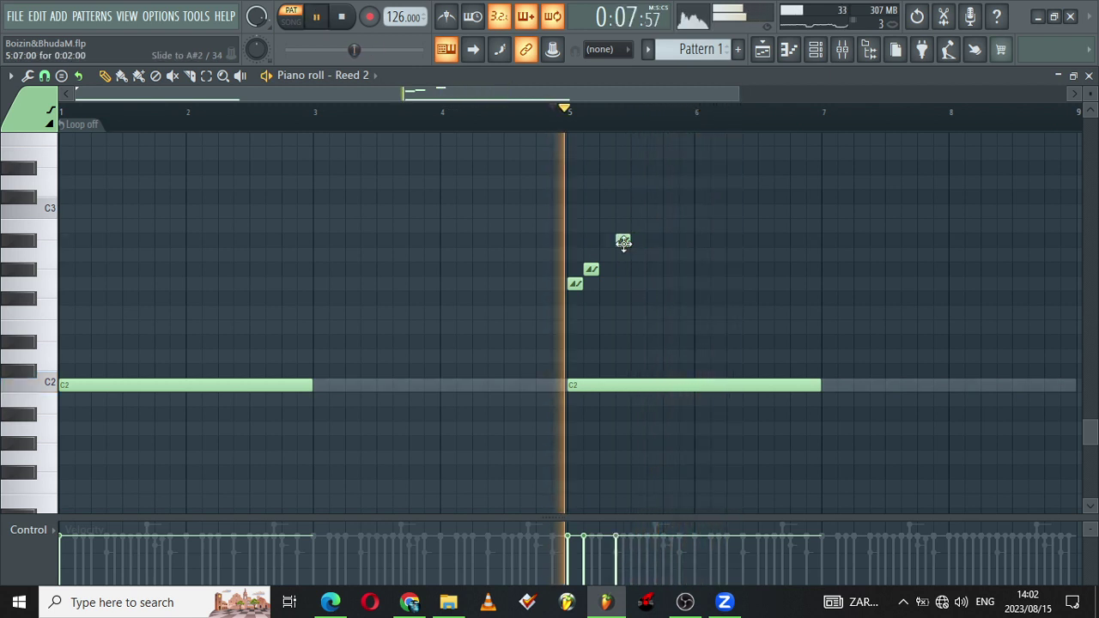
Step: Add a 0:02:00 slide note on C2 at bar 6 and replay the phrase from bar 5
click(702, 385)
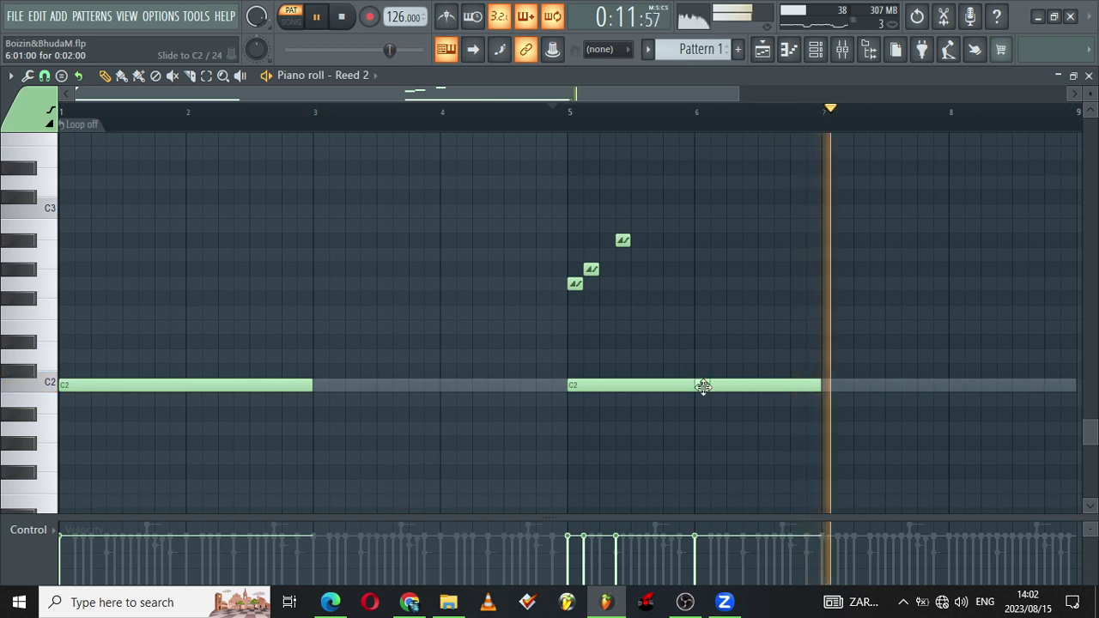
key(space)
key(space)
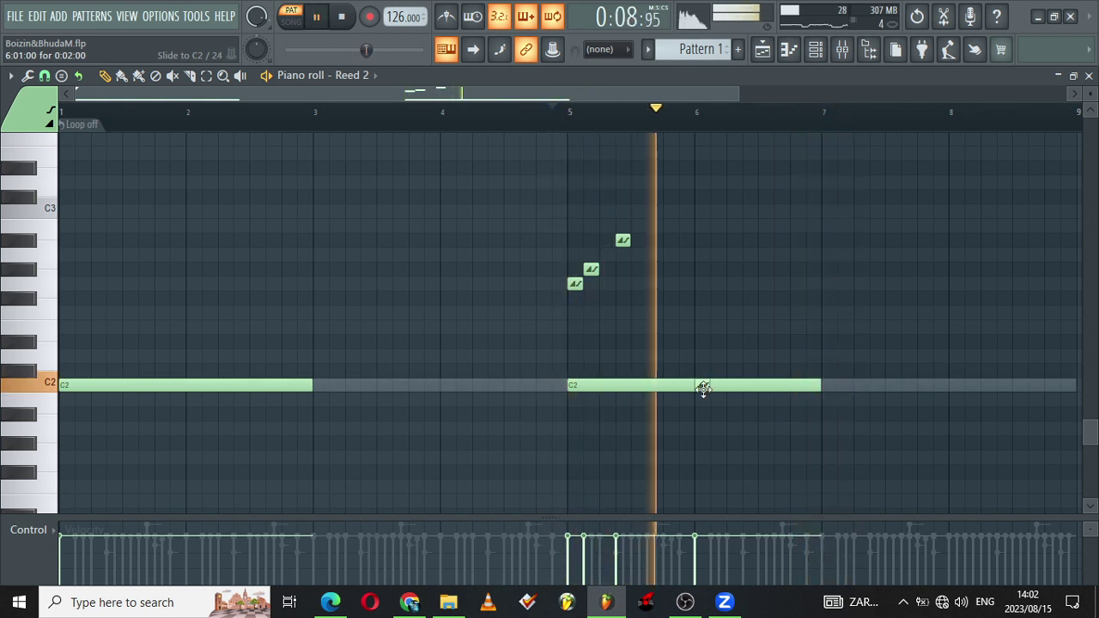
drag(739, 94, 875, 65)
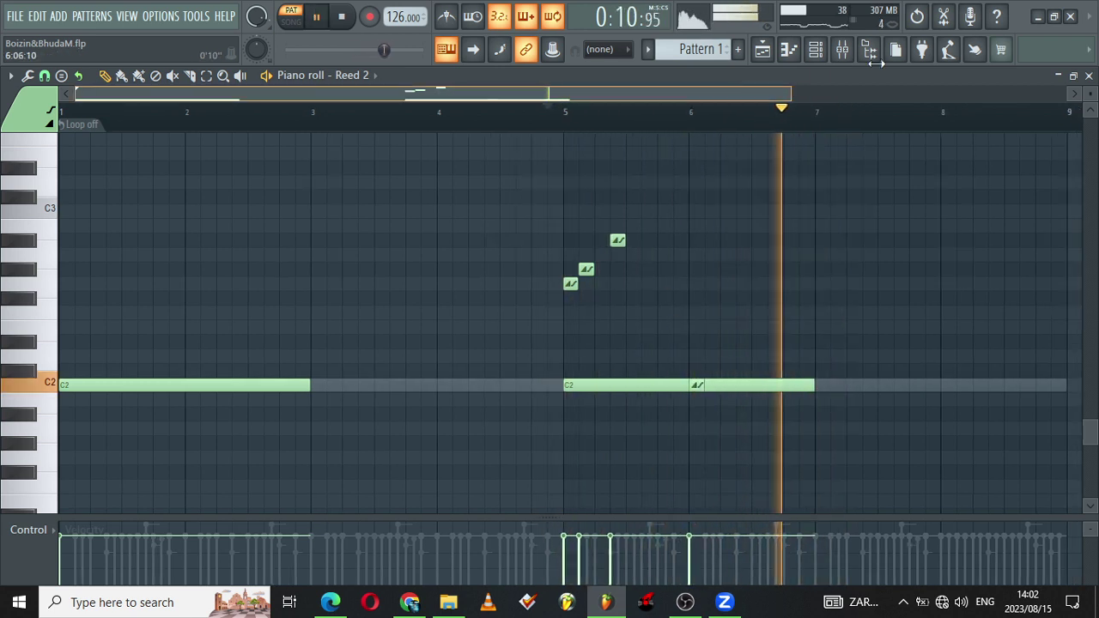
Step: Return to the channel rack and open the 808 GqoMLorD 2 channel's sampler settings
key(F6)
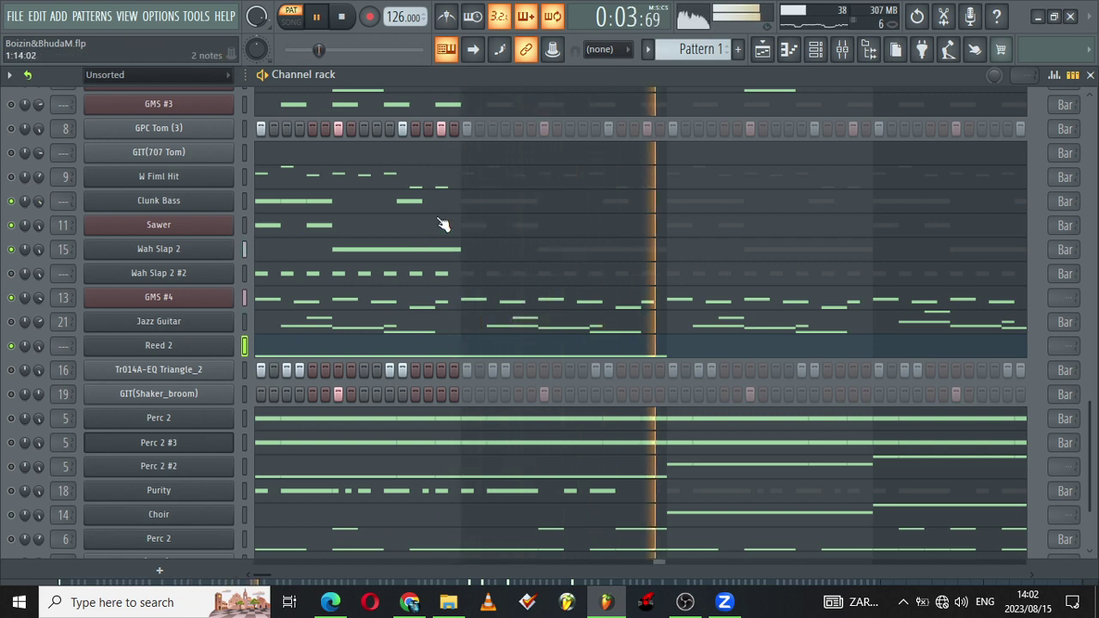
drag(1091, 441, 409, 38)
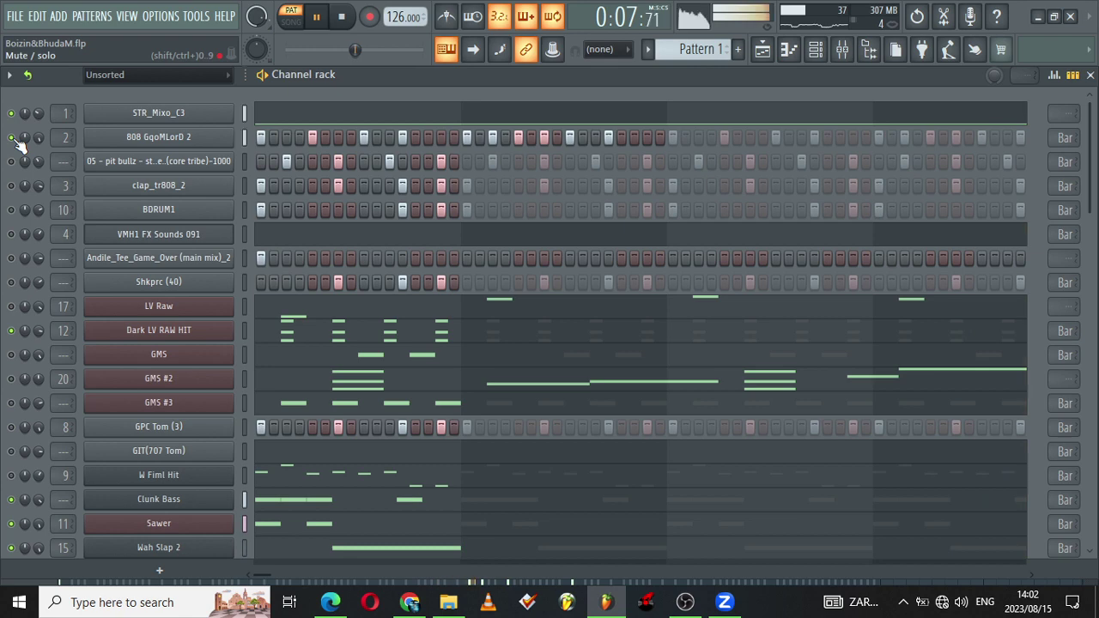
click(148, 139)
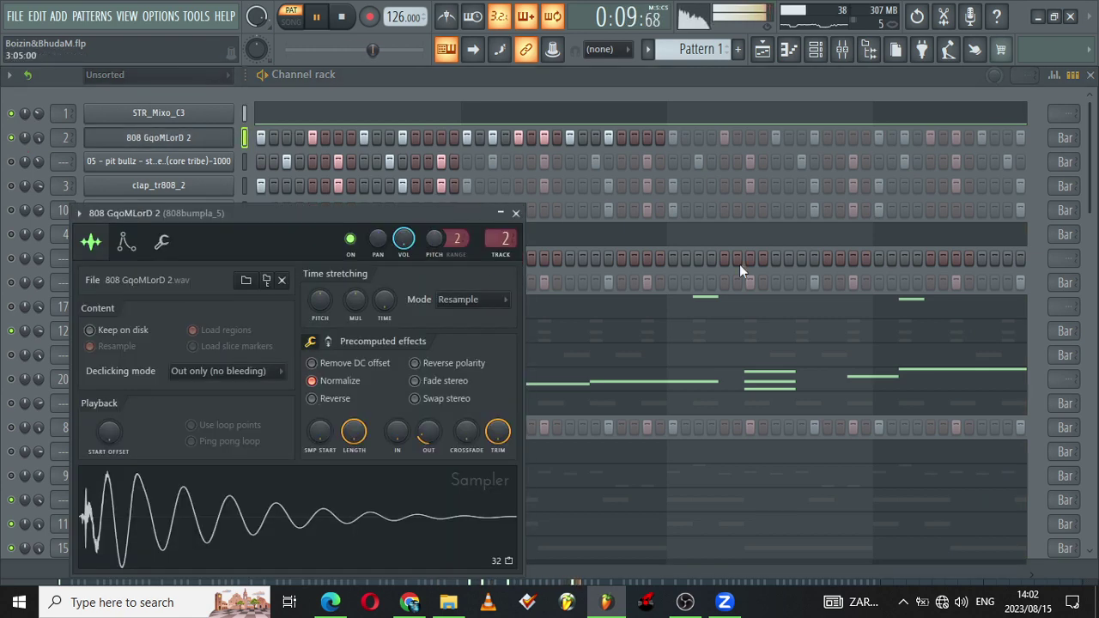
Step: Return to the Reed 2 bass line in the piano roll and swap its first two slide notes so G#2 precedes G2 at bar 5
click(838, 57)
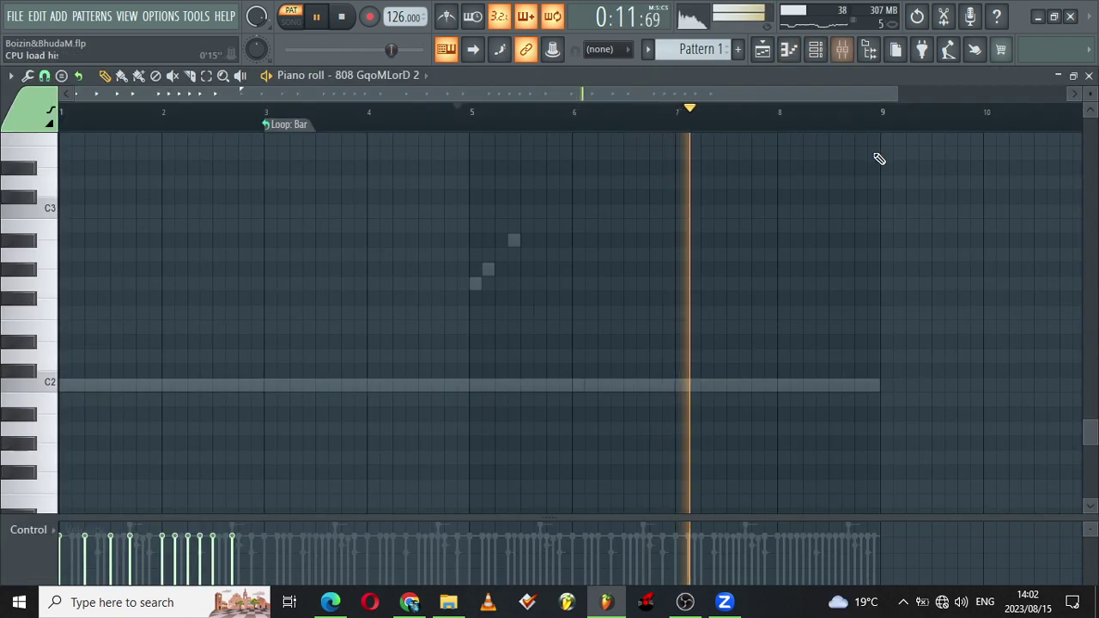
drag(1089, 433, 1090, 400)
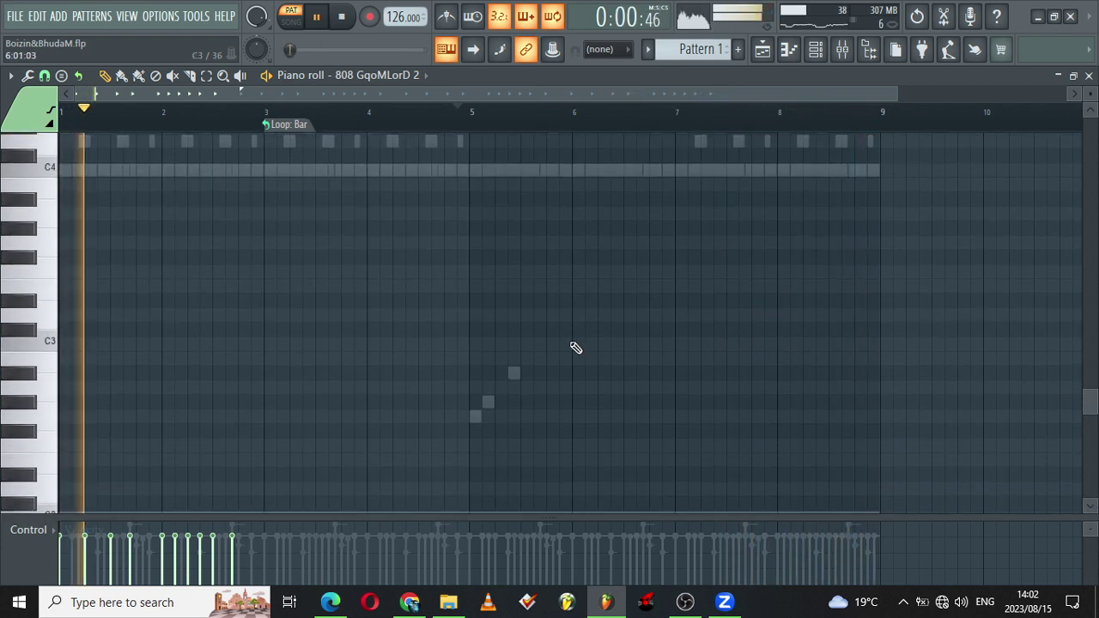
double_click(516, 376)
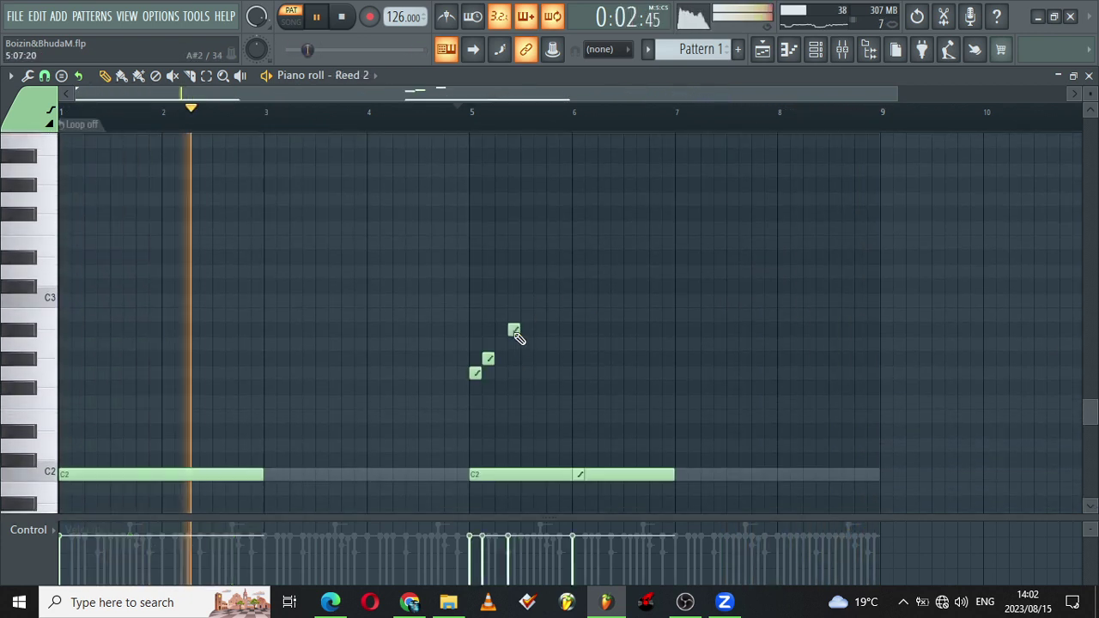
mouse_move(475, 371)
mouse_down()
mouse_move(478, 358)
mouse_move(486, 375)
mouse_up()
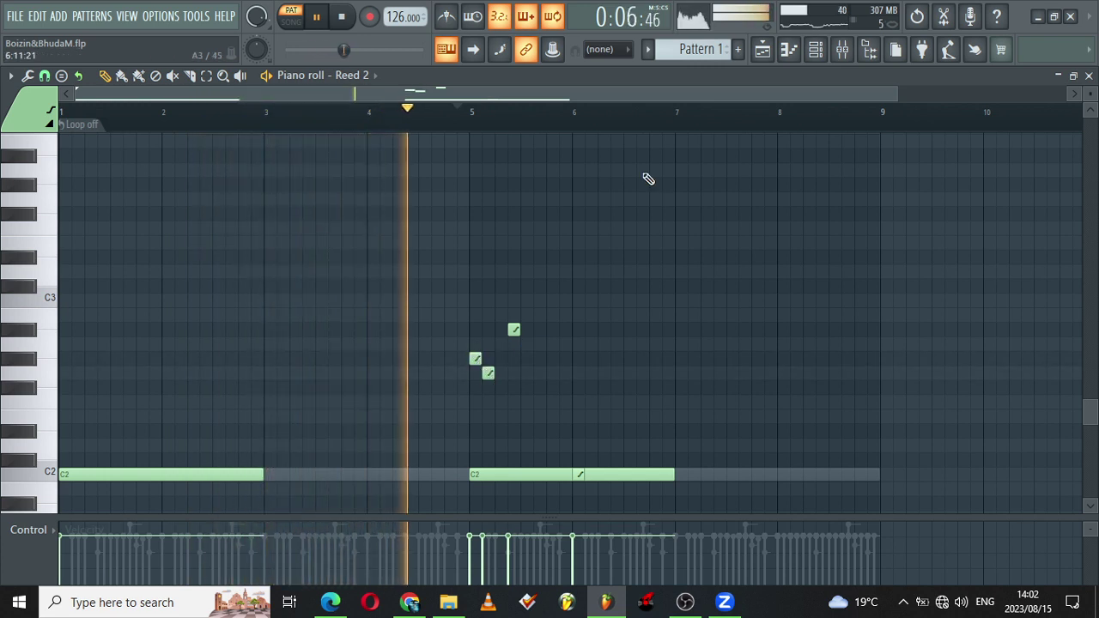
Step: Lower the A#2 slide note at 5:07:00 to below the G2 slide note
drag(898, 93, 696, 79)
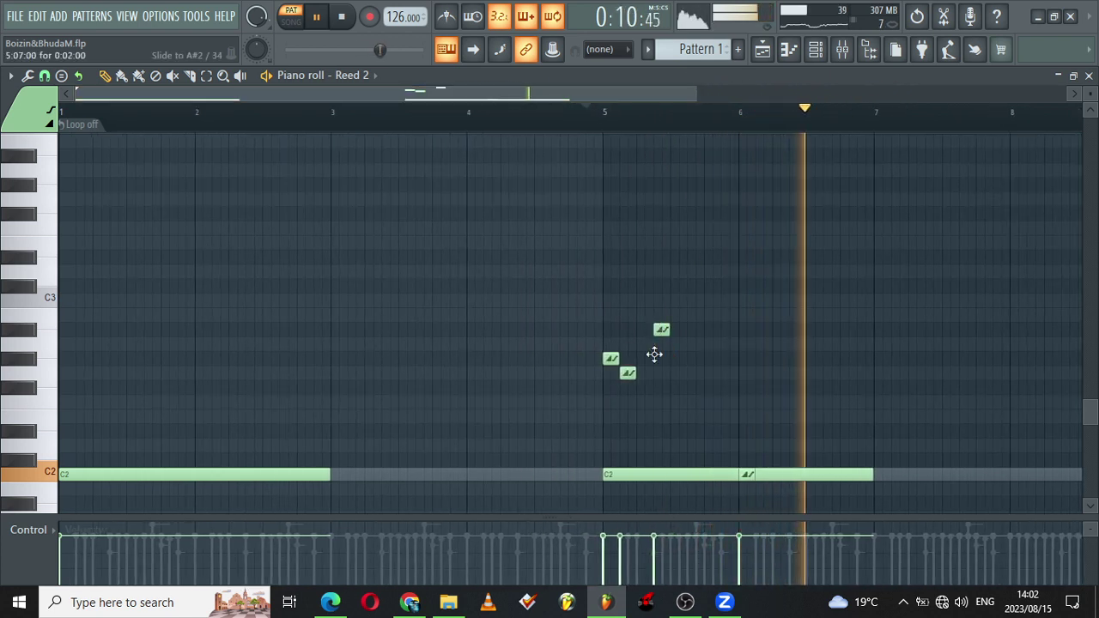
drag(664, 342, 658, 415)
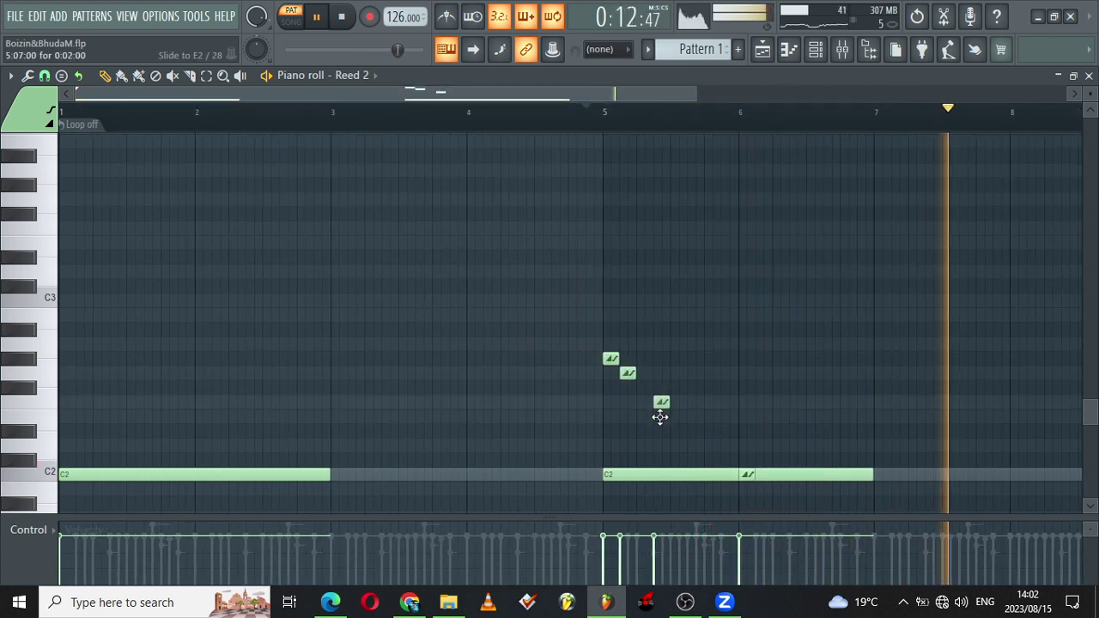
click(661, 432)
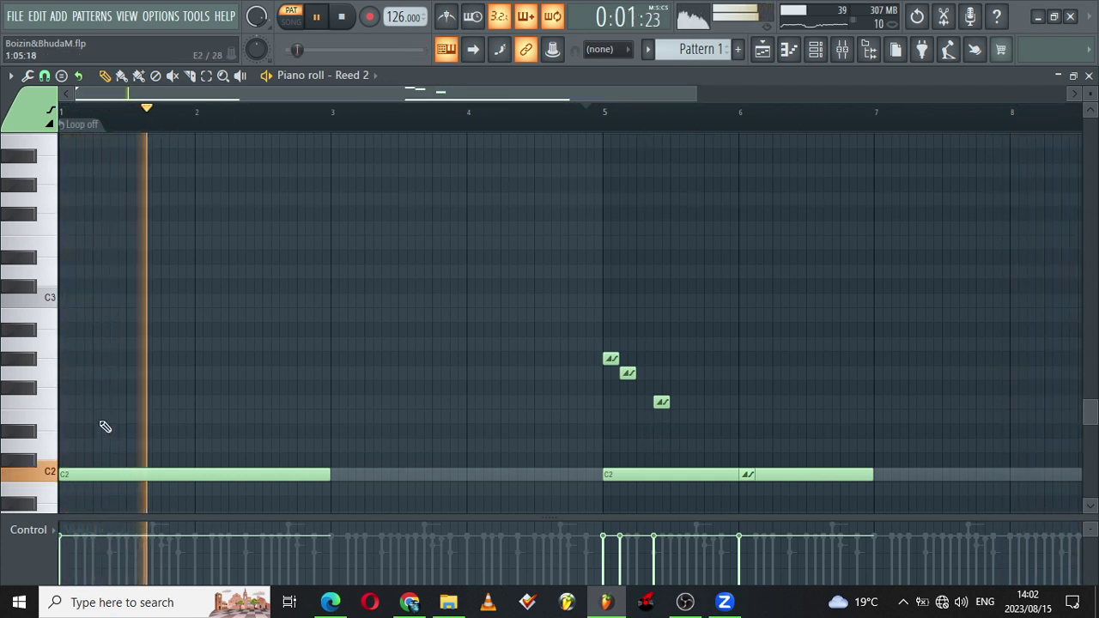
Step: Shorten the first C2 note to one bar and add a C2 note at 2:07:00 with a length of 0:04:00
drag(327, 470, 196, 473)
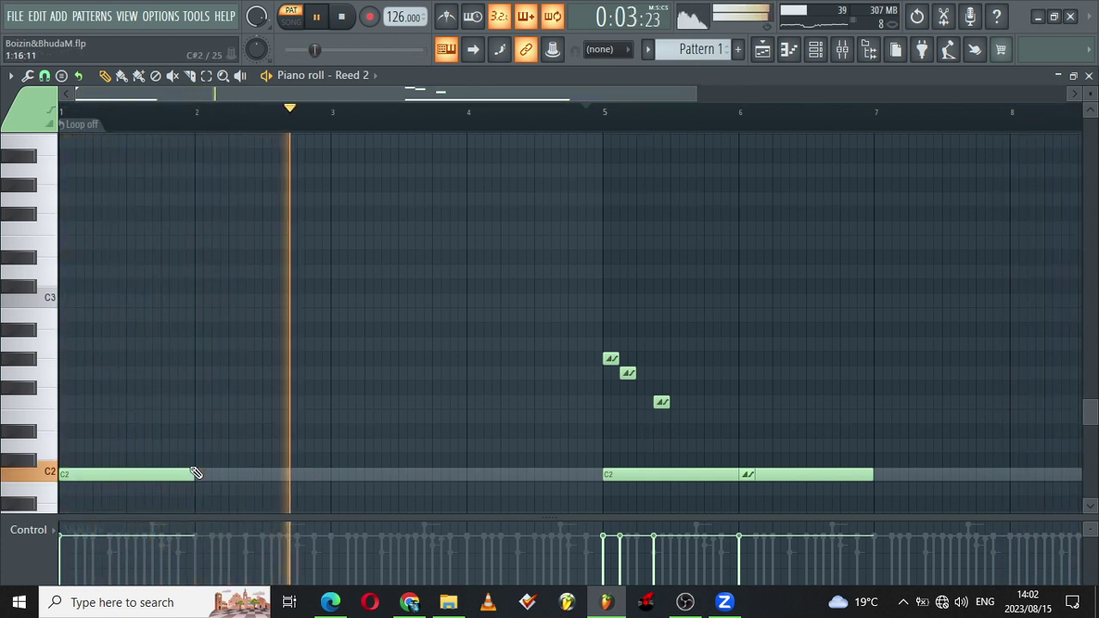
scroll(196, 474, down, 3)
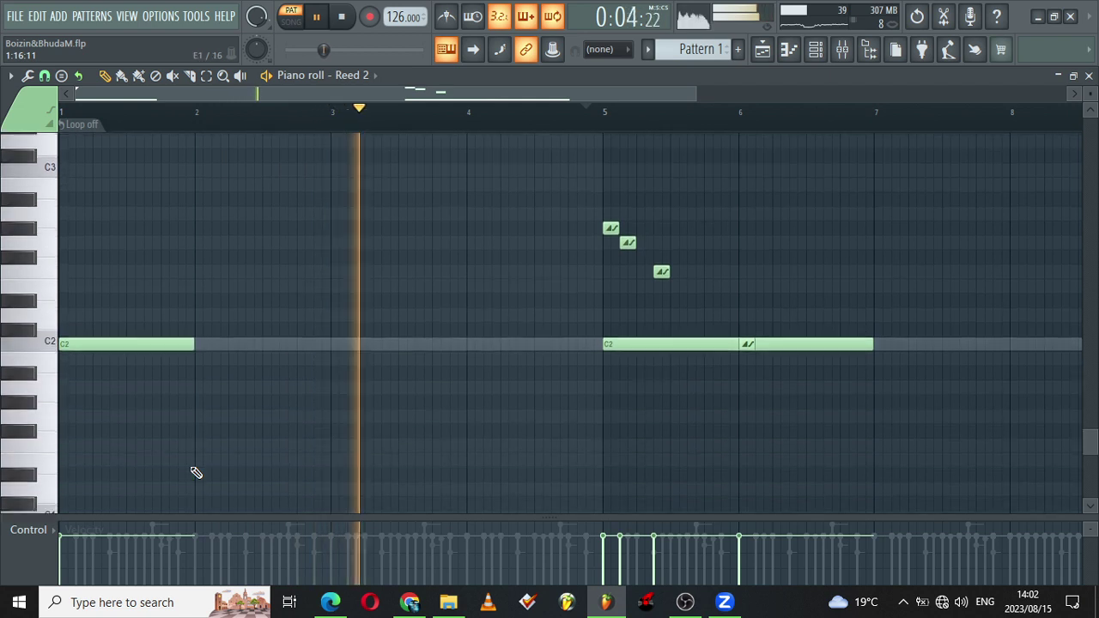
click(247, 344)
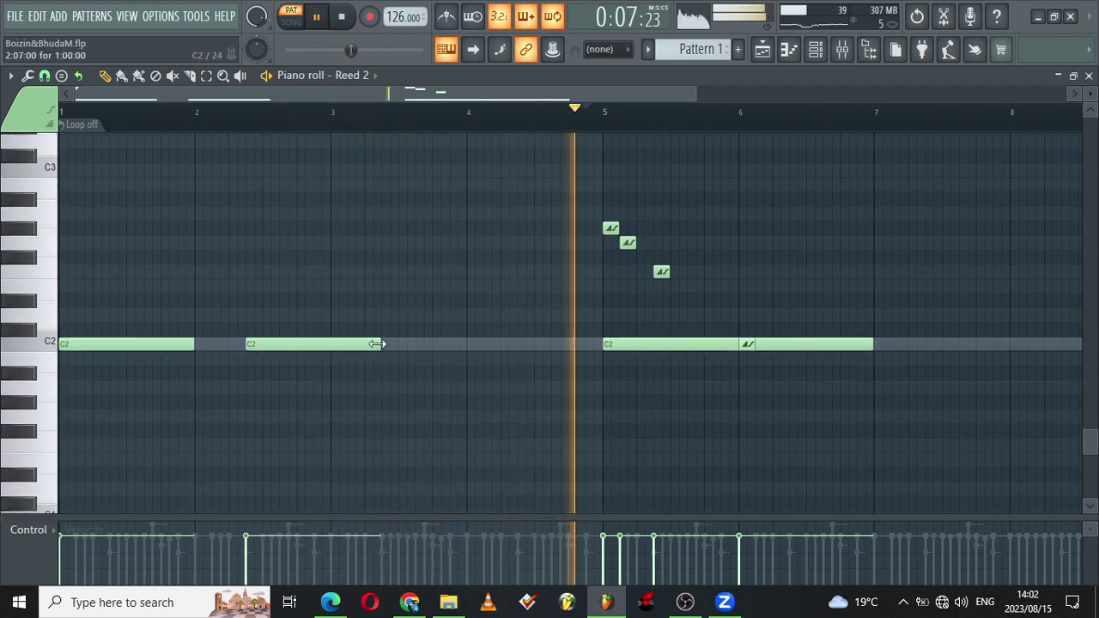
drag(378, 345, 277, 343)
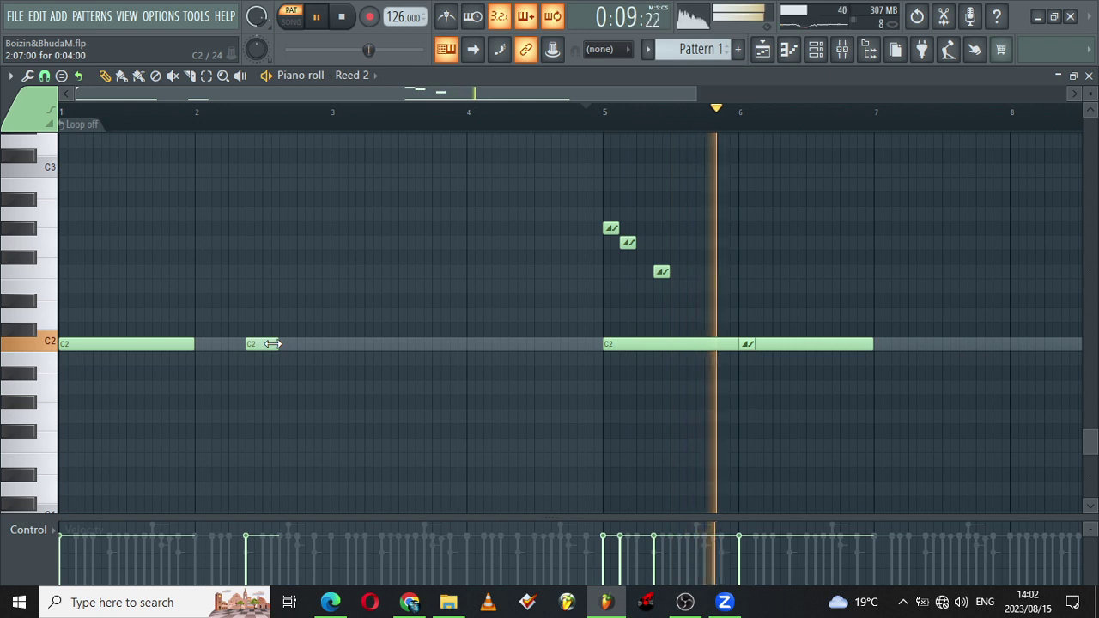
Step: Delete the slide note at 5:07:00, and move the short C2 note to 2:12:00 while auditioning C3 and C2
right_click(661, 271)
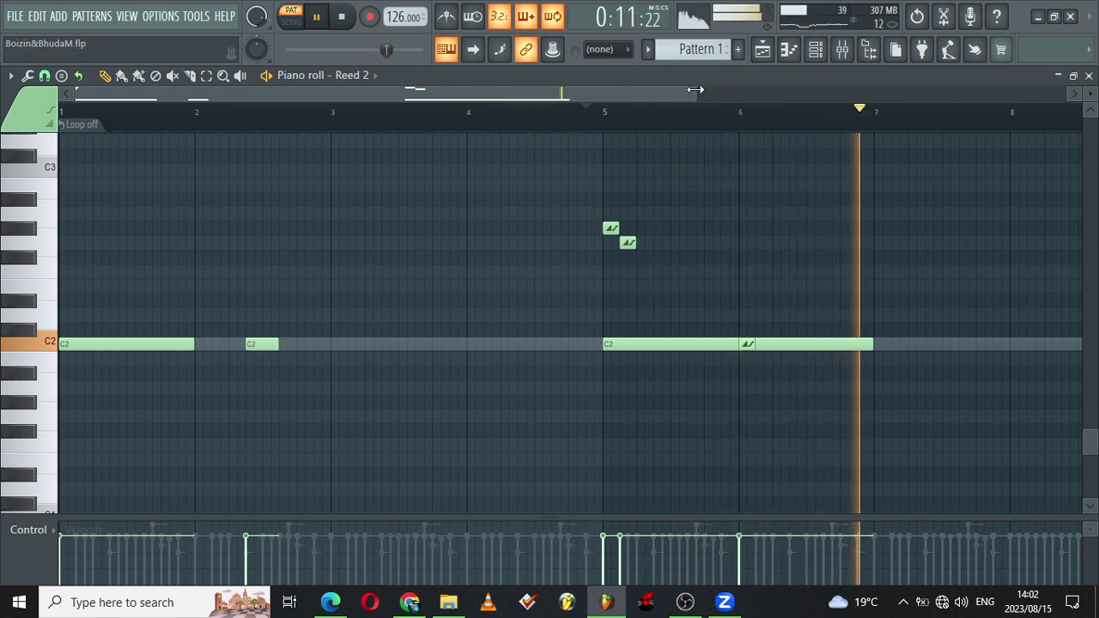
drag(696, 93, 452, 87)
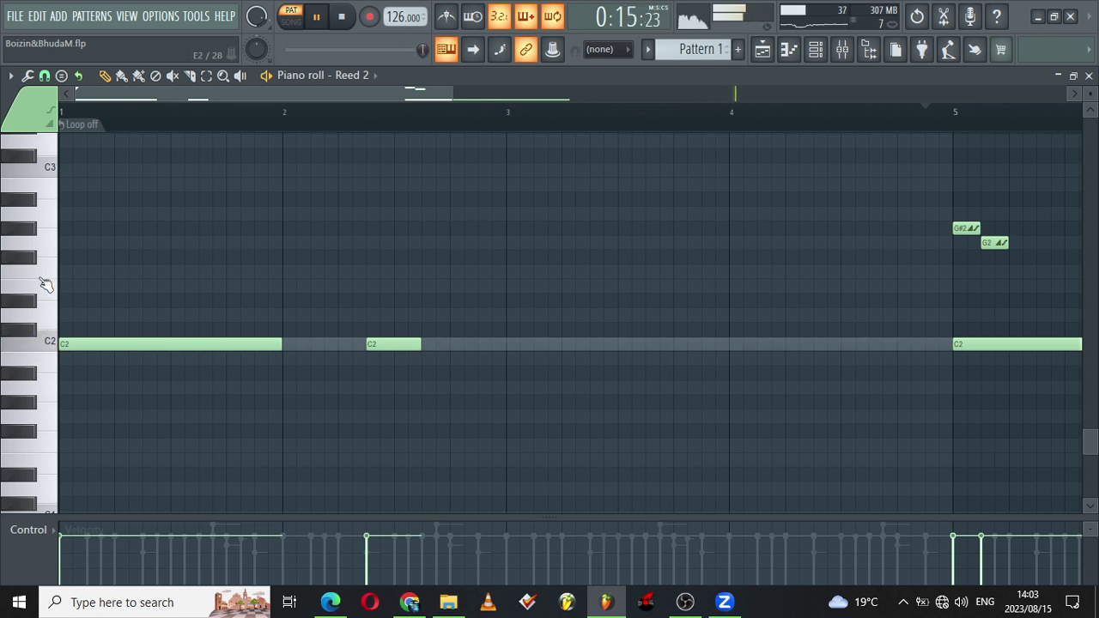
click(46, 172)
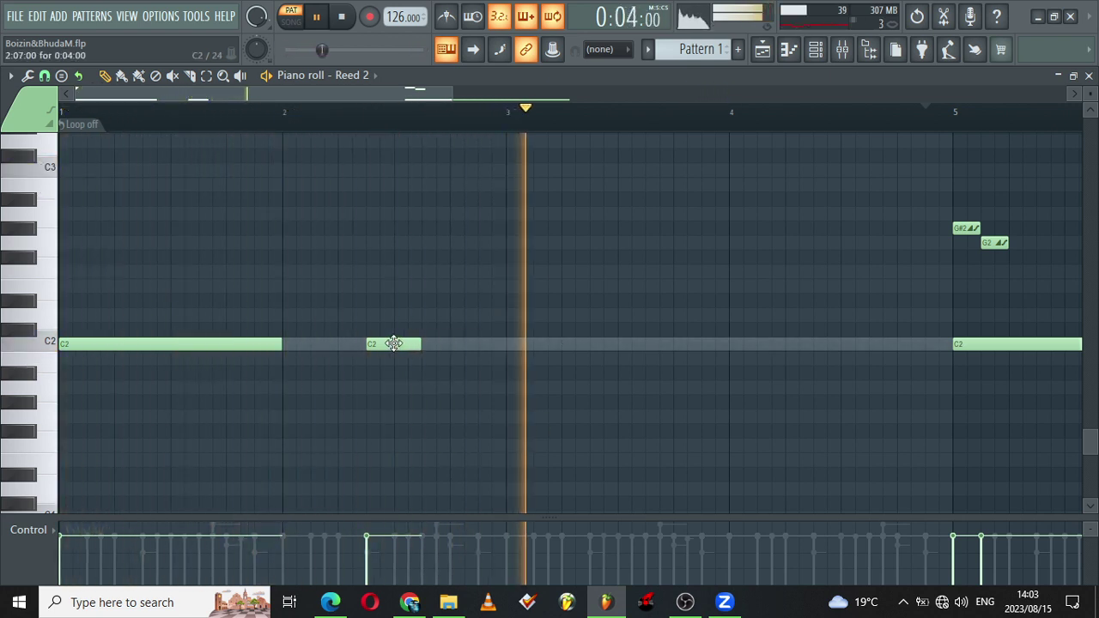
drag(392, 343, 473, 340)
click(43, 342)
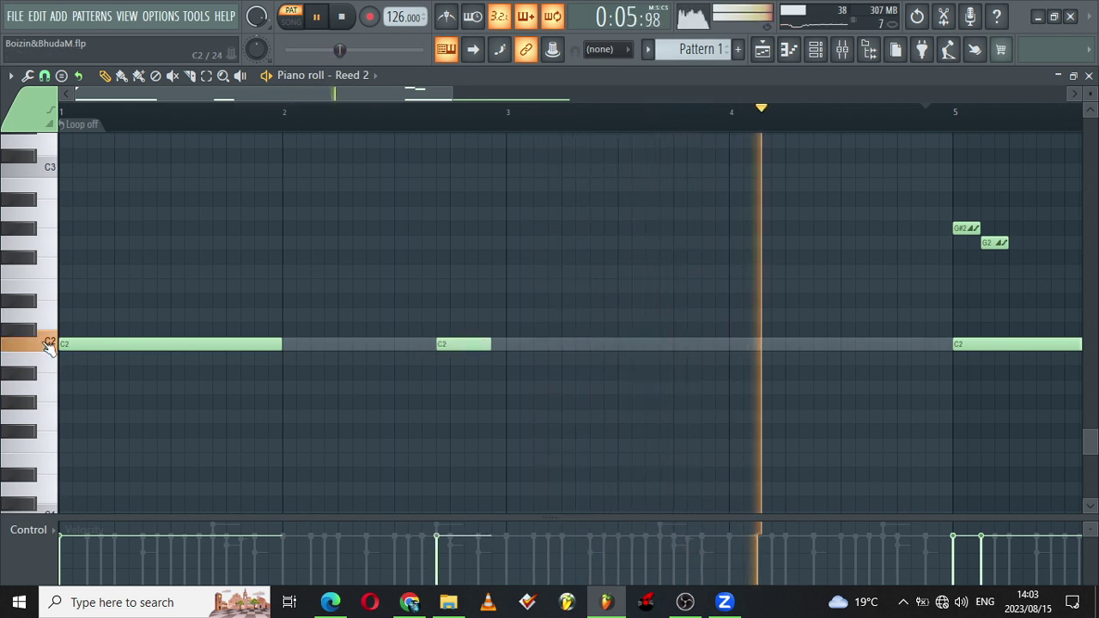
Step: Replace the short C2 note with C3 notes at 2:01:00, 2:03:00, 2:07:00 and 2:09:00, four steps long for the second and one for the others
click(54, 172)
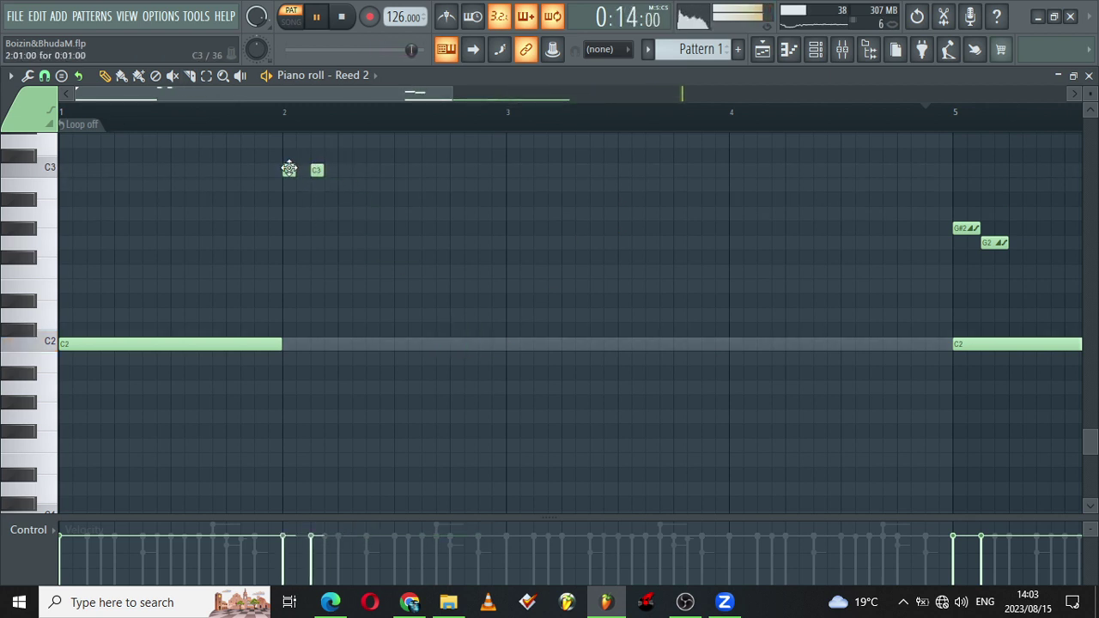
click(342, 170)
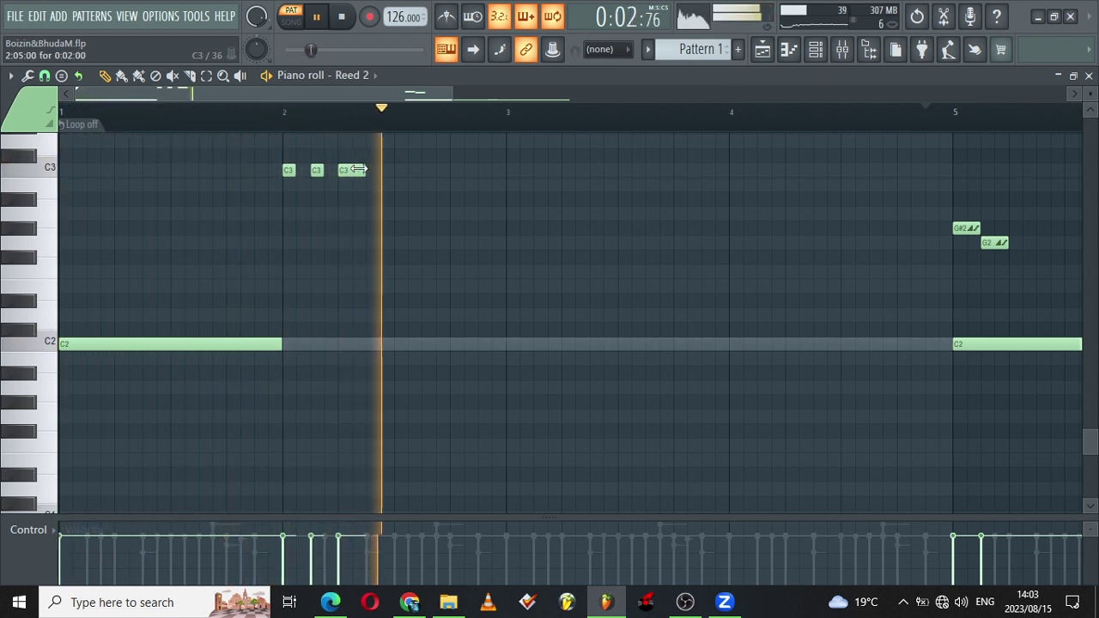
drag(361, 170, 336, 170)
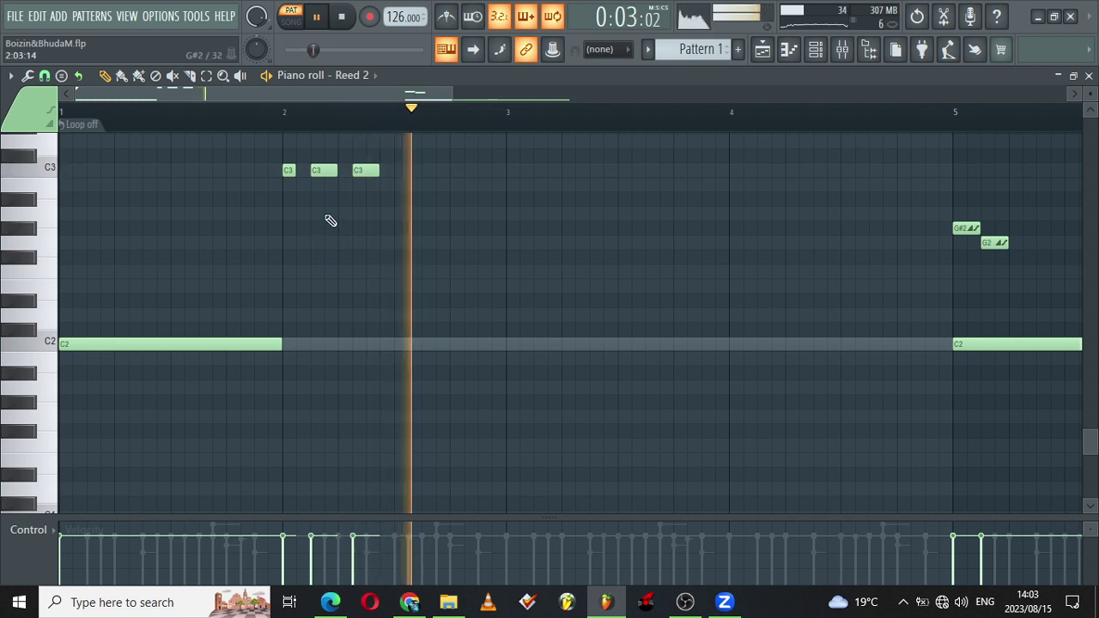
mouse_move(368, 171)
mouse_down()
mouse_move(381, 171)
mouse_move(364, 170)
mouse_up()
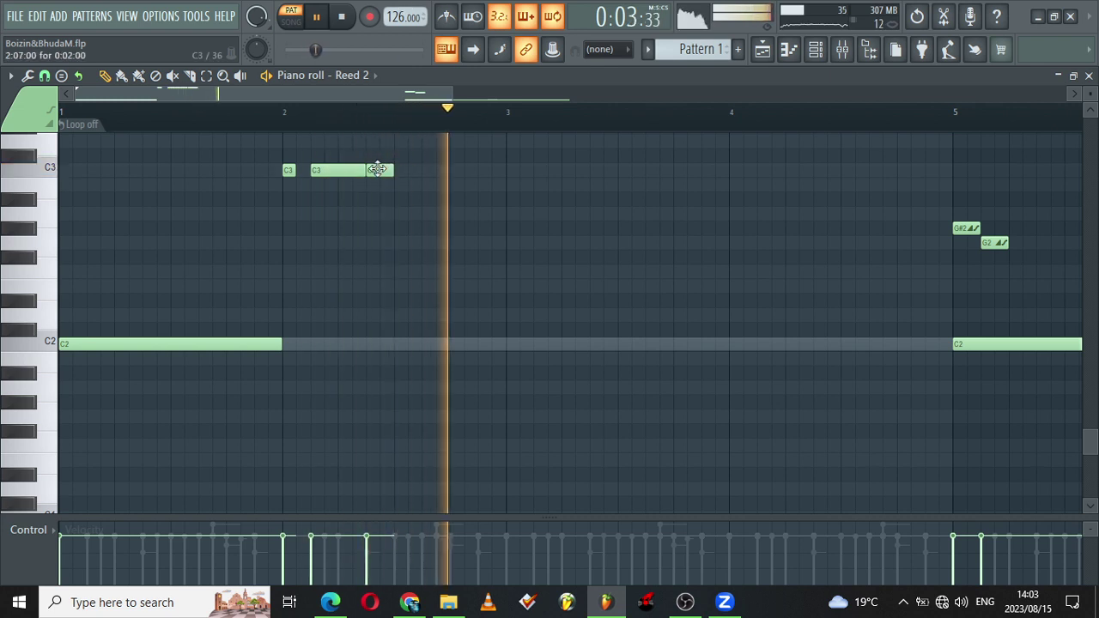
drag(392, 169, 378, 169)
click(401, 170)
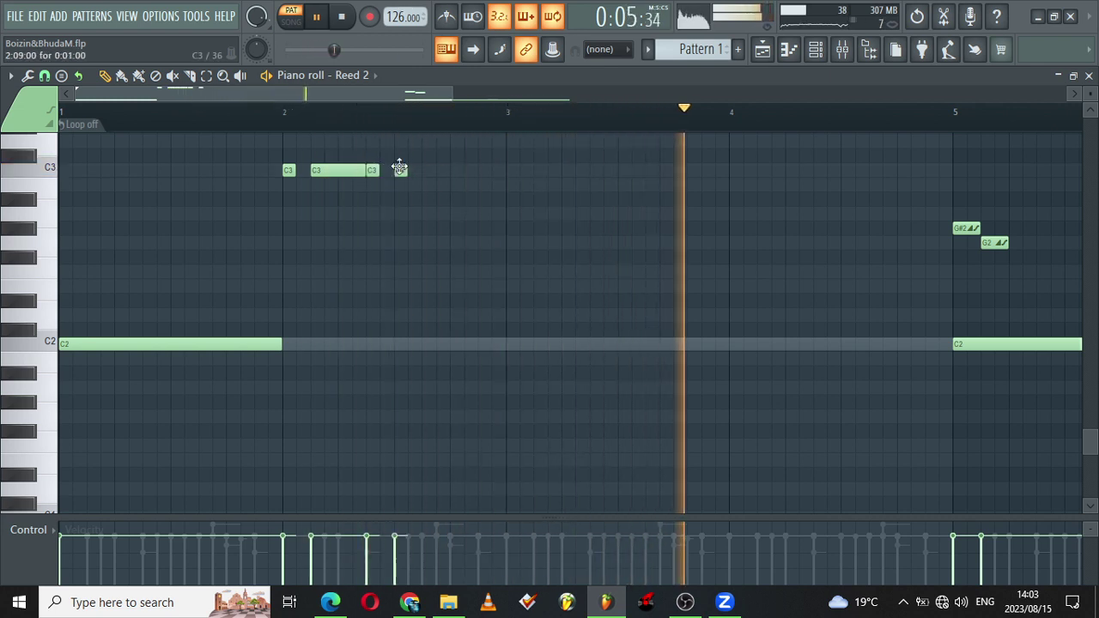
Step: Add two-step G2 notes at 2:12:00 and 2:15:00, and shorten the G#2 and G2 slide notes in bar 5 to one step
click(33, 243)
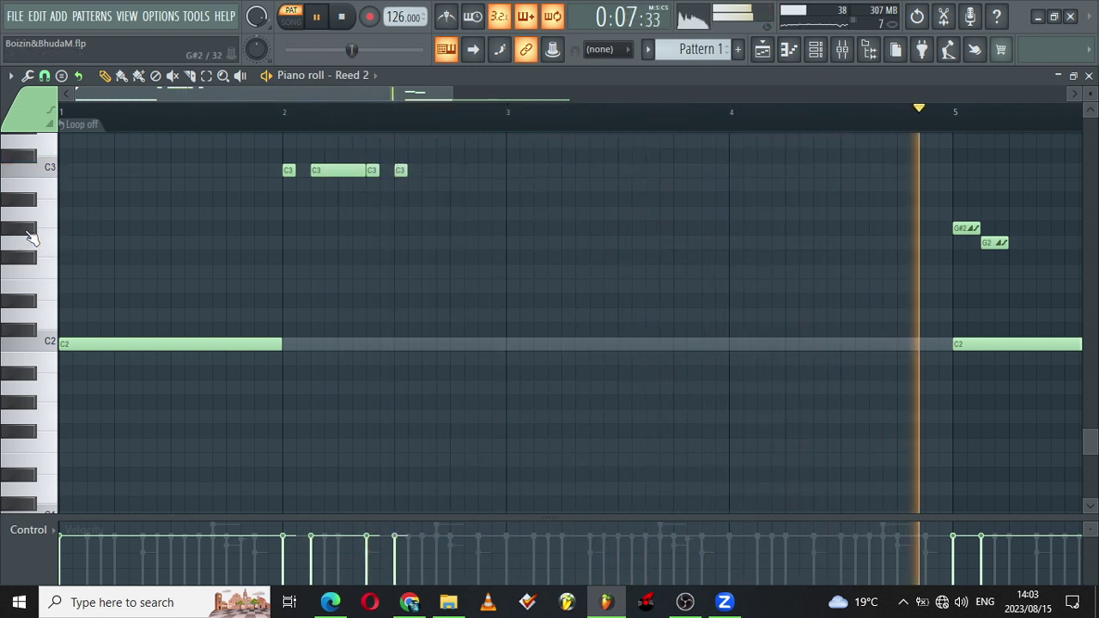
click(45, 249)
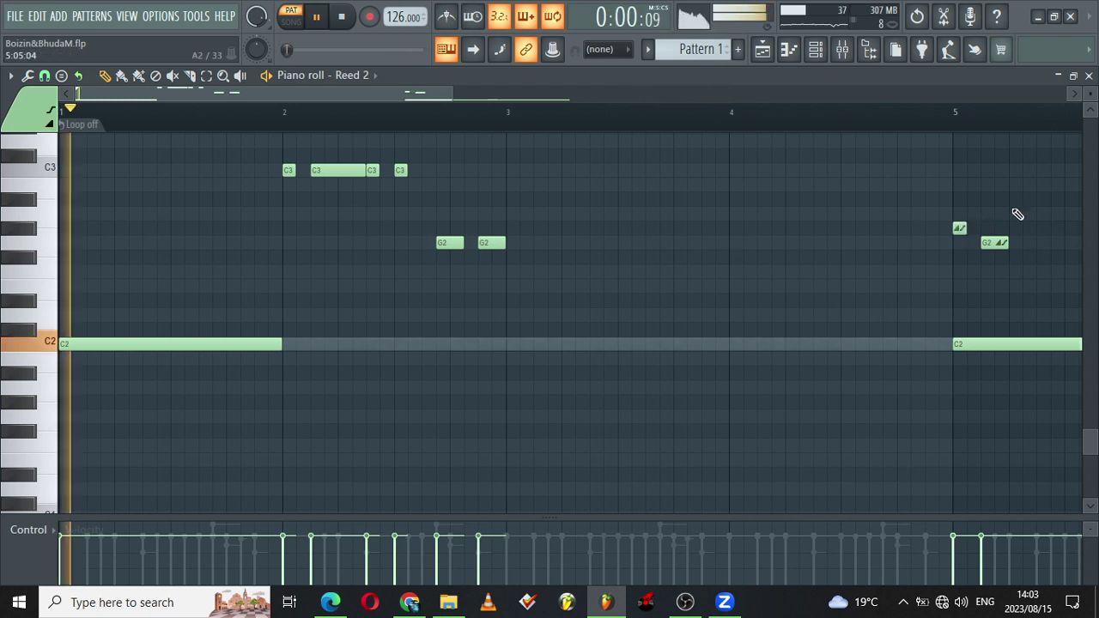
drag(1006, 243, 992, 243)
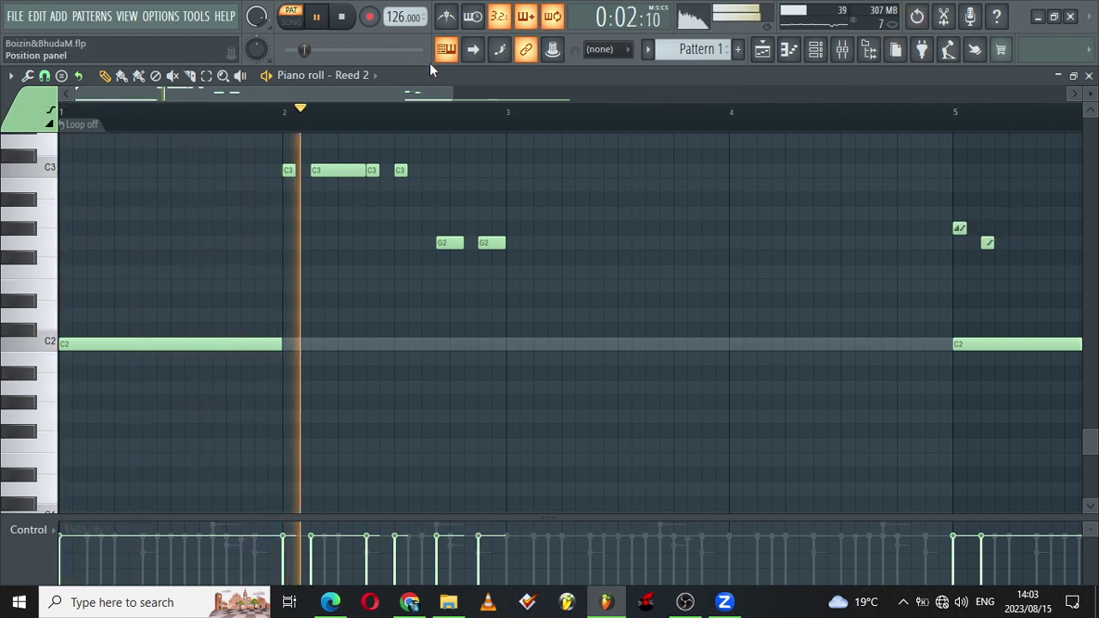
Step: Delete the C2 note at bar 1 and try out a one-step C2 slide note at 3:01:00
right_click(250, 348)
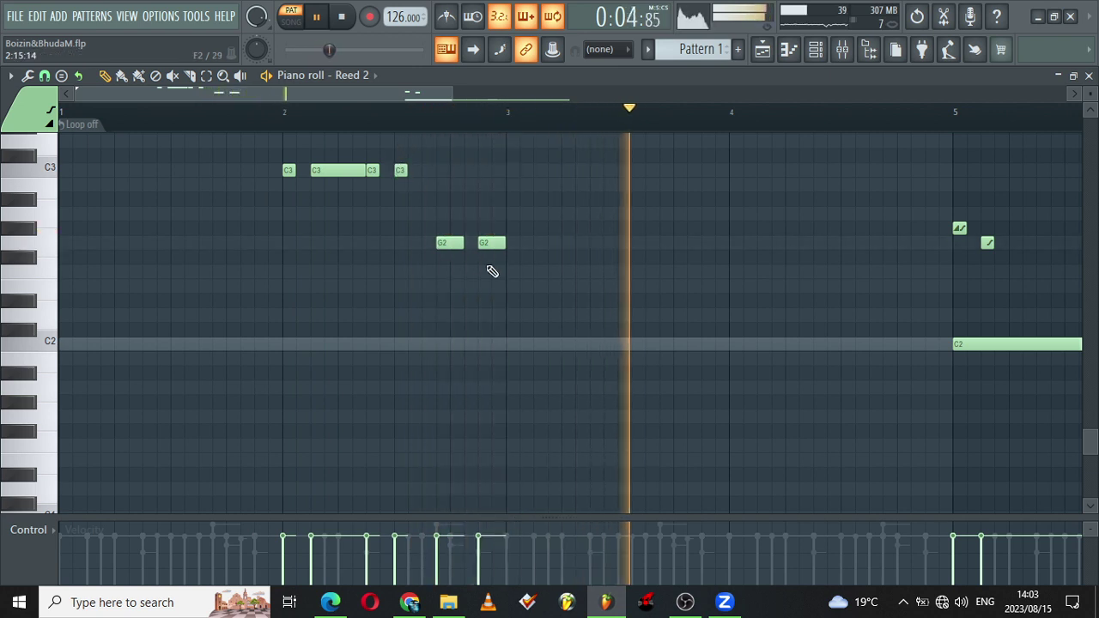
click(511, 343)
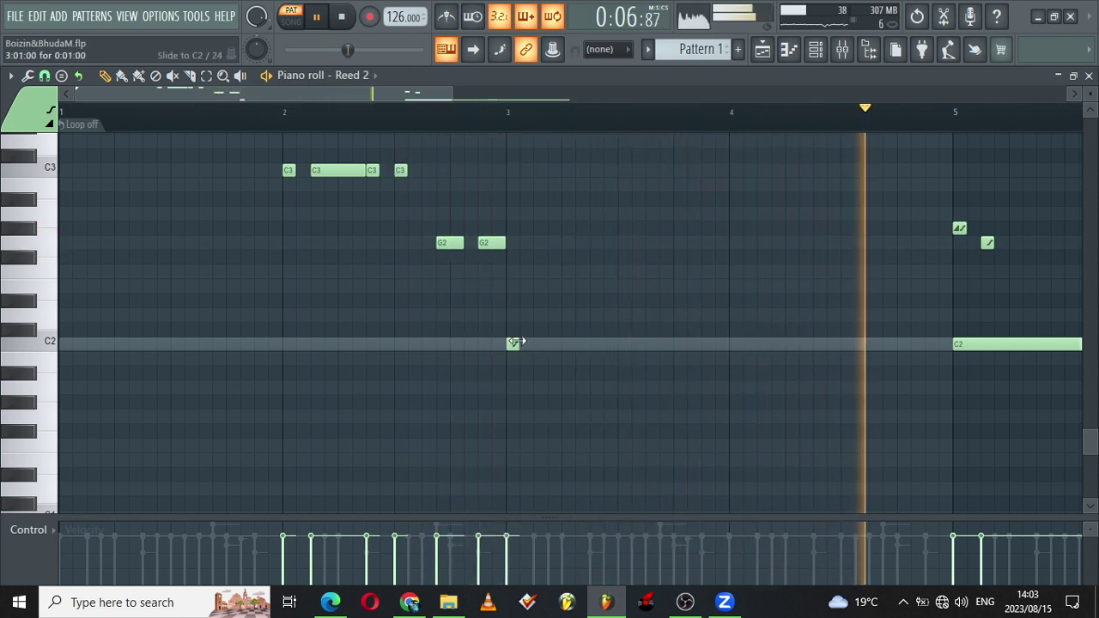
right_click(514, 343)
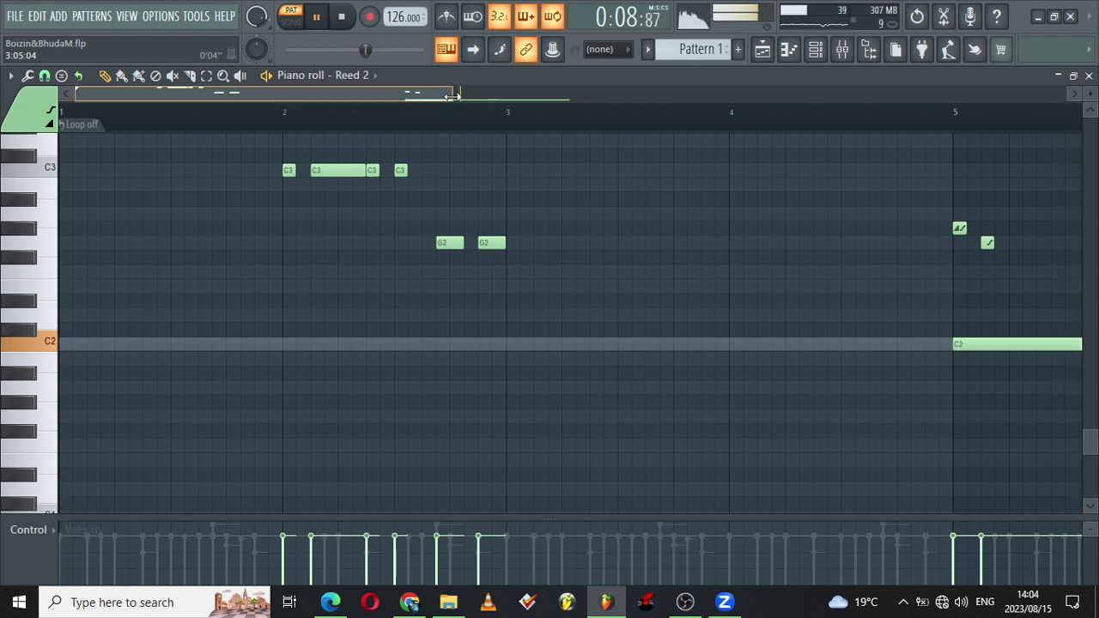
Step: Move the last C3 note in bar 2 to 2:08:00 and play the pattern from the start
drag(452, 95, 429, 97)
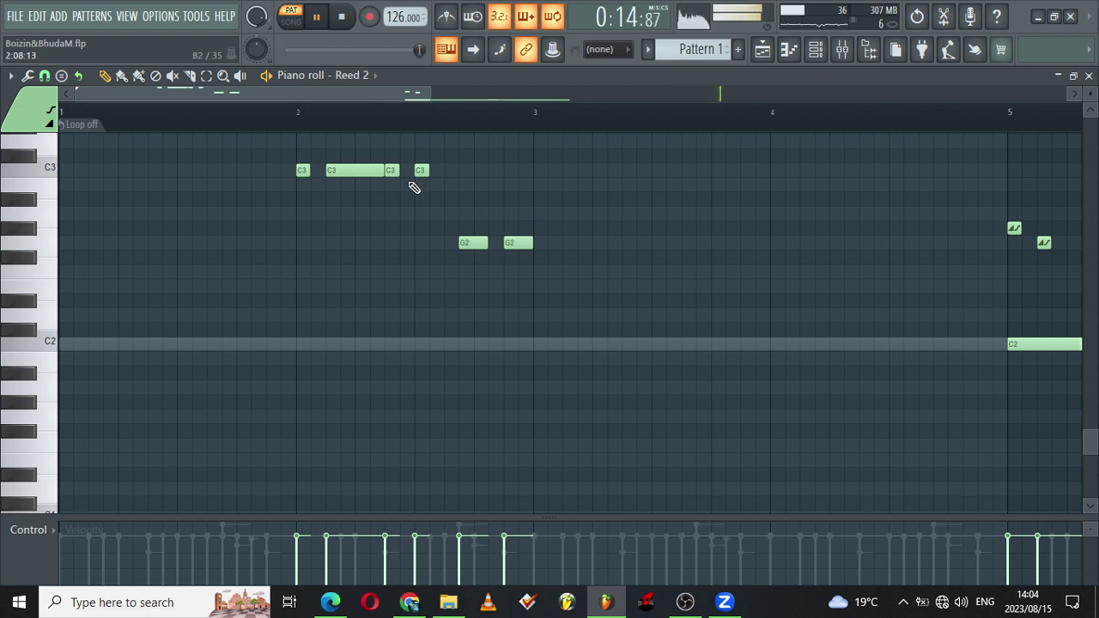
click(816, 49)
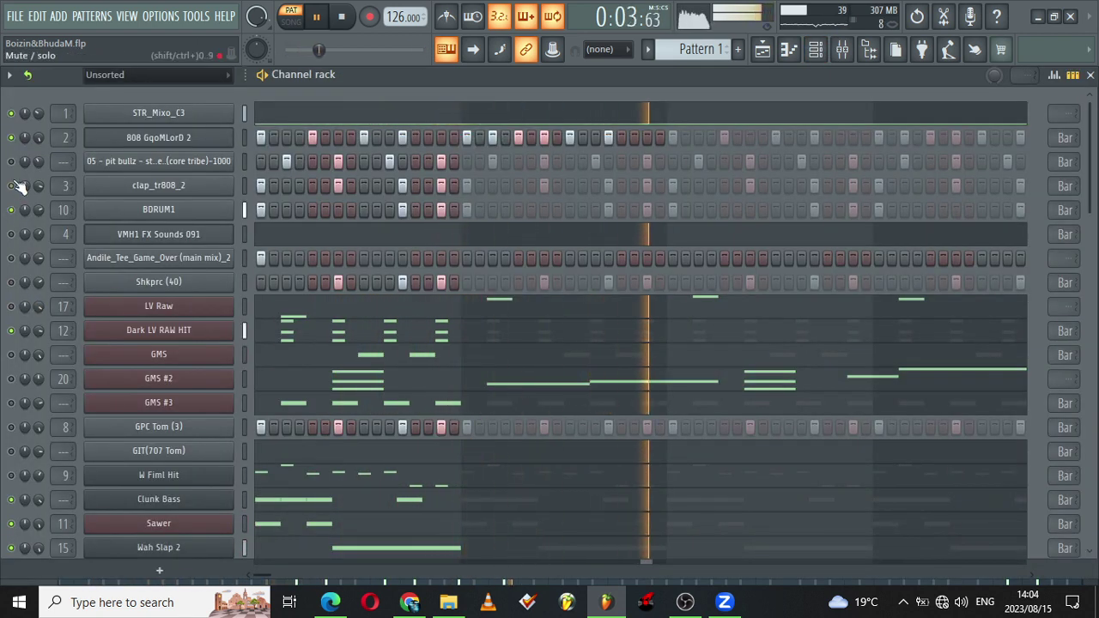
click(816, 50)
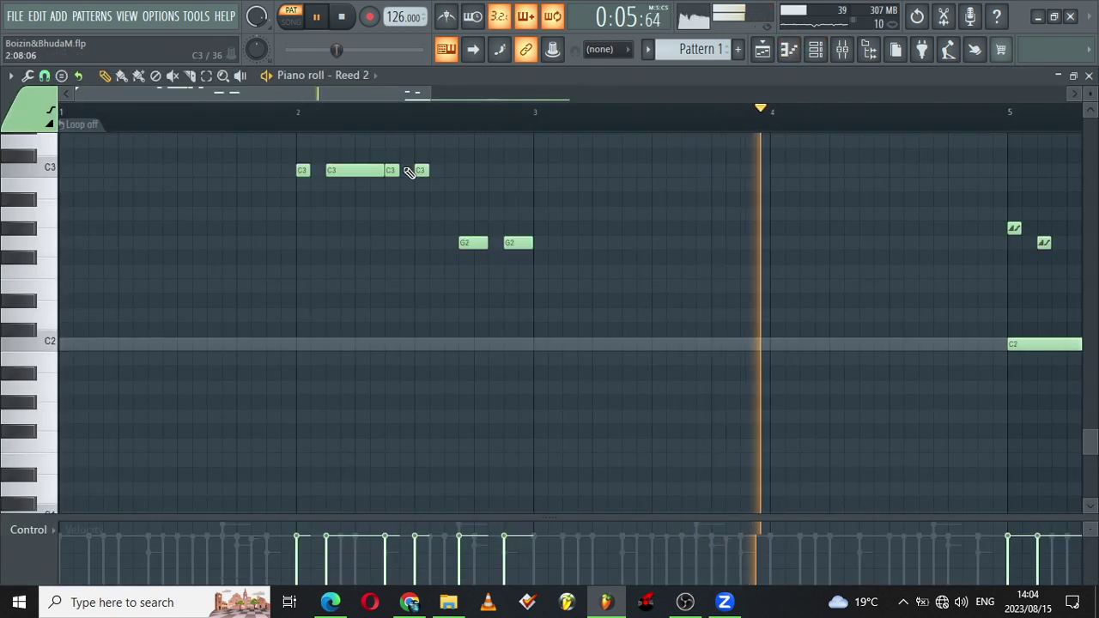
click(35, 213)
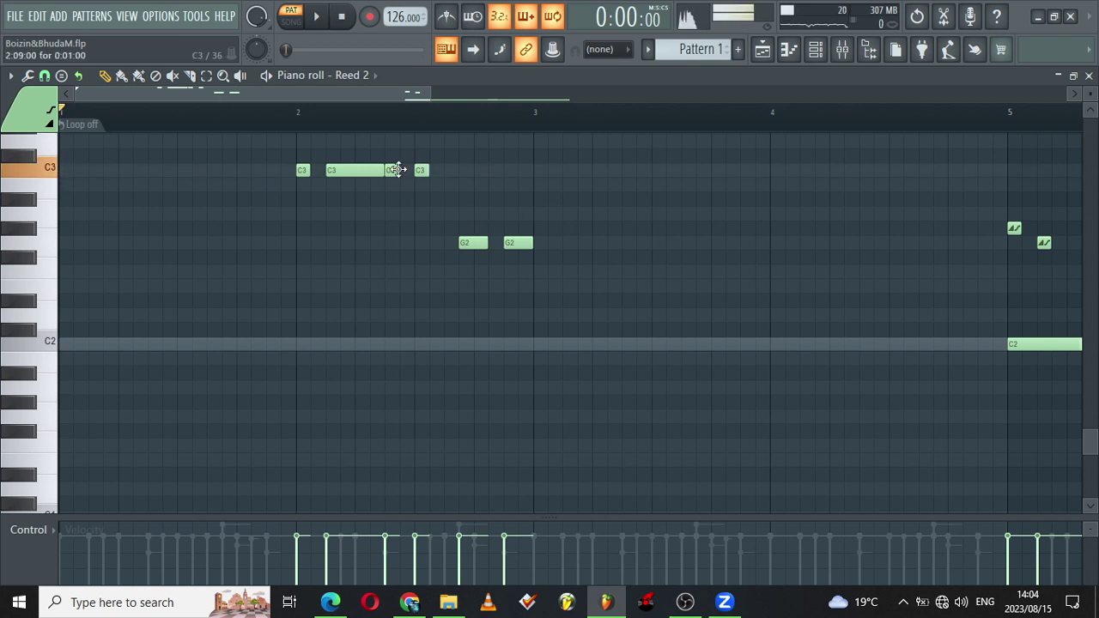
key(space)
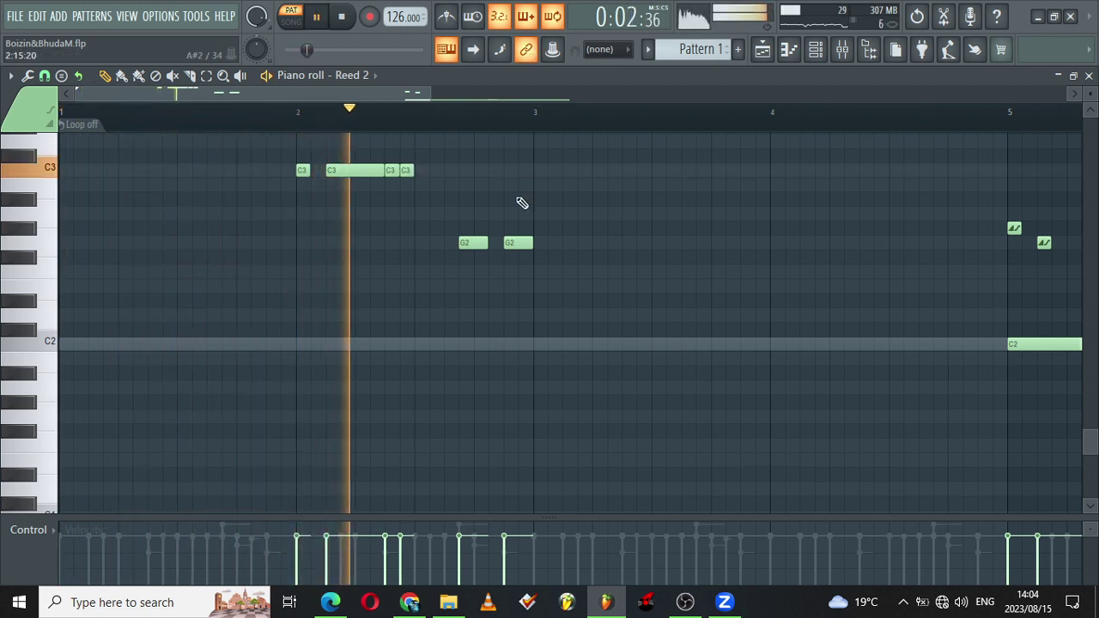
Step: Set the piano roll snap to 1/2 step and shorten the C3 notes at 2:07:00 and 2:08:00 to half a step each
drag(388, 151, 416, 182)
click(44, 76)
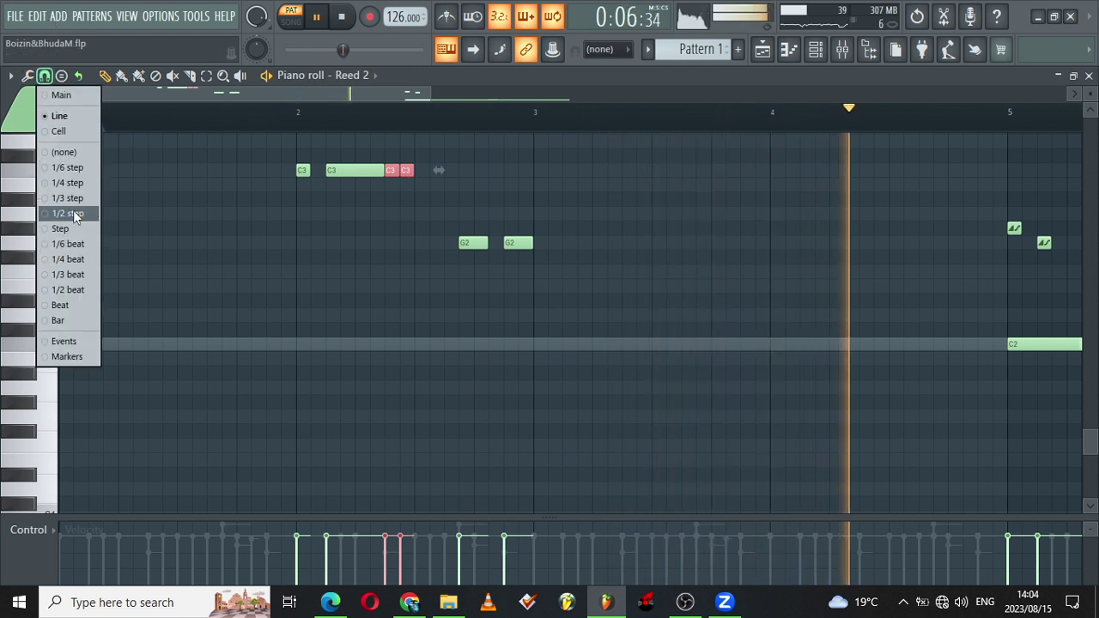
click(73, 211)
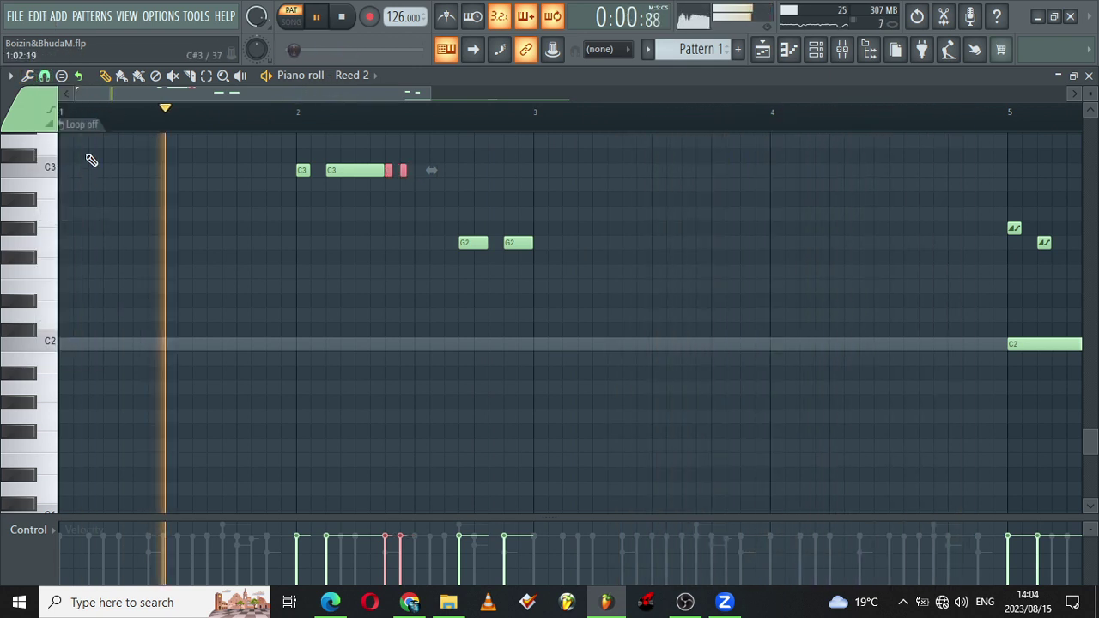
click(44, 76)
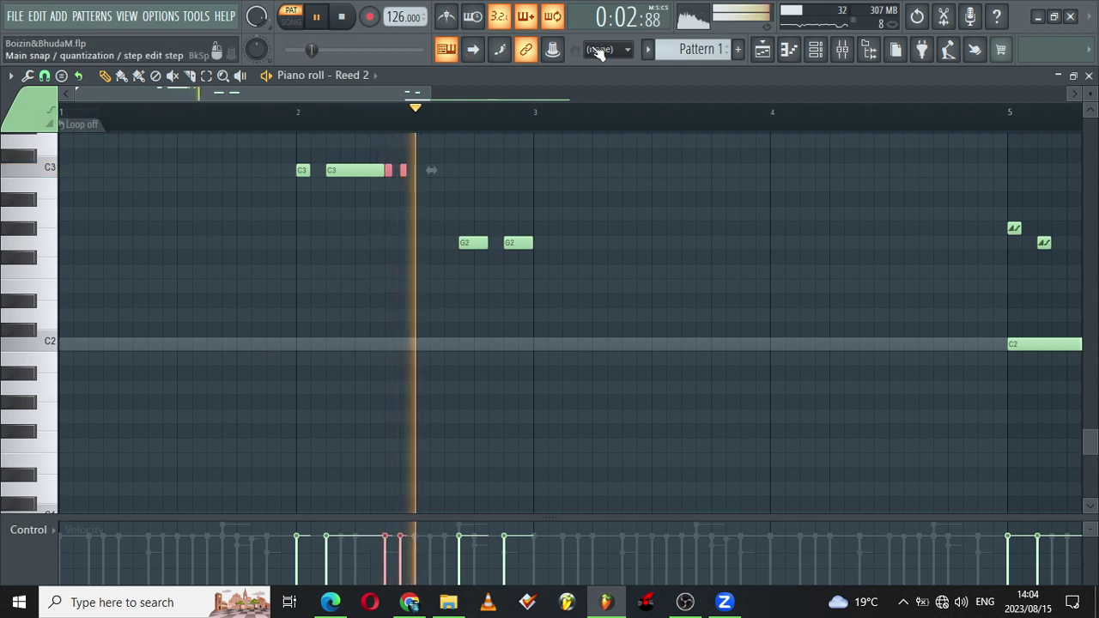
drag(408, 174, 409, 174)
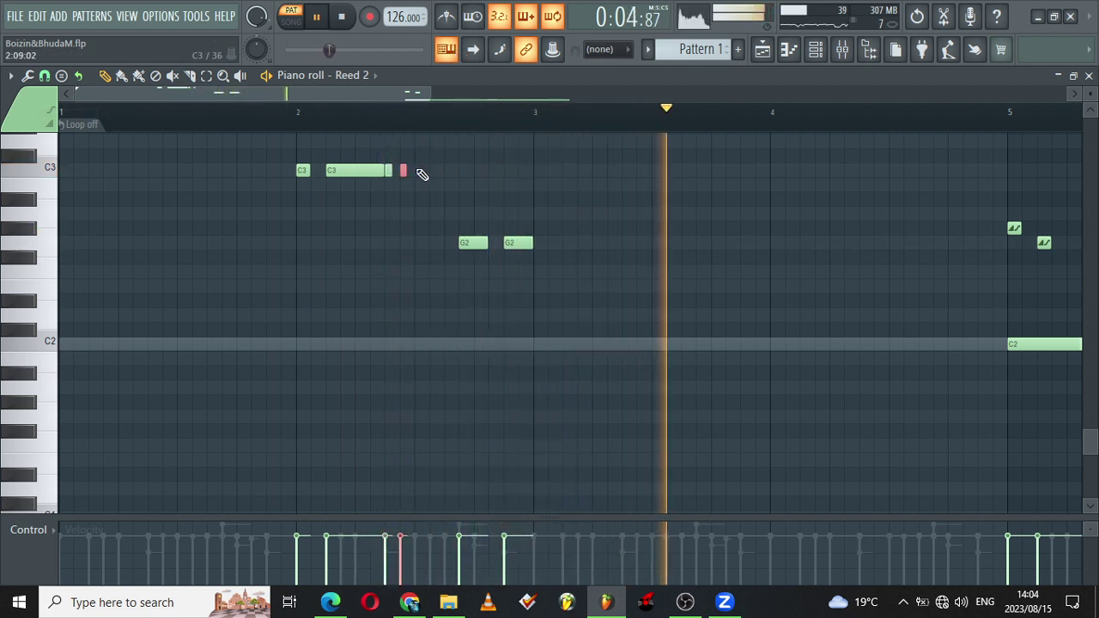
Step: Add a half-step C3 note at 2:09:00 in the Reed 2 pattern
click(422, 172)
right_click(425, 172)
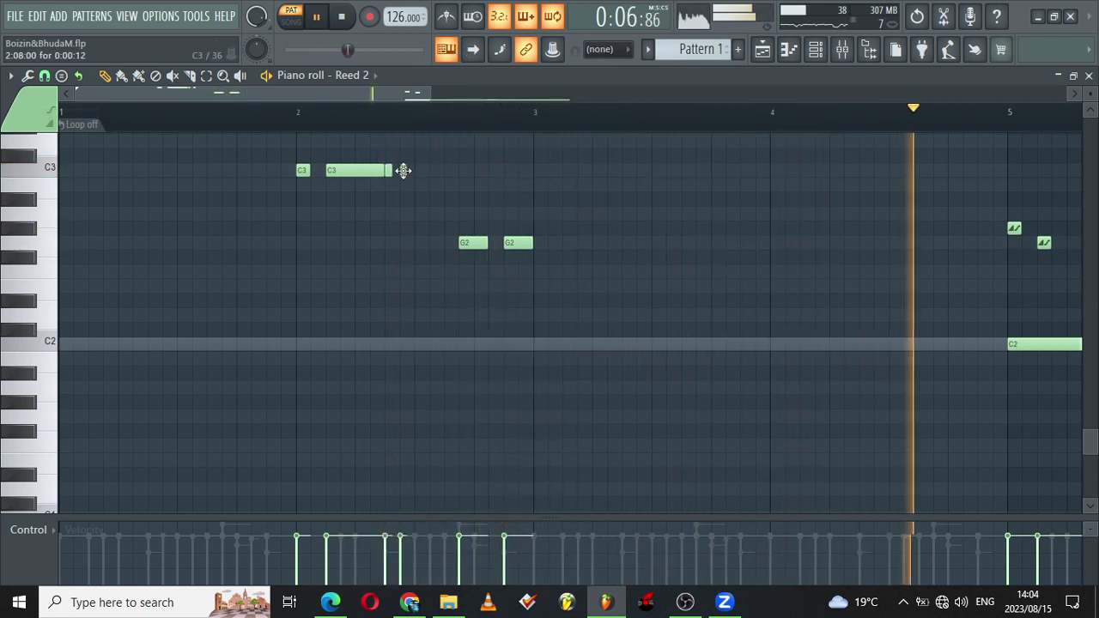
click(418, 171)
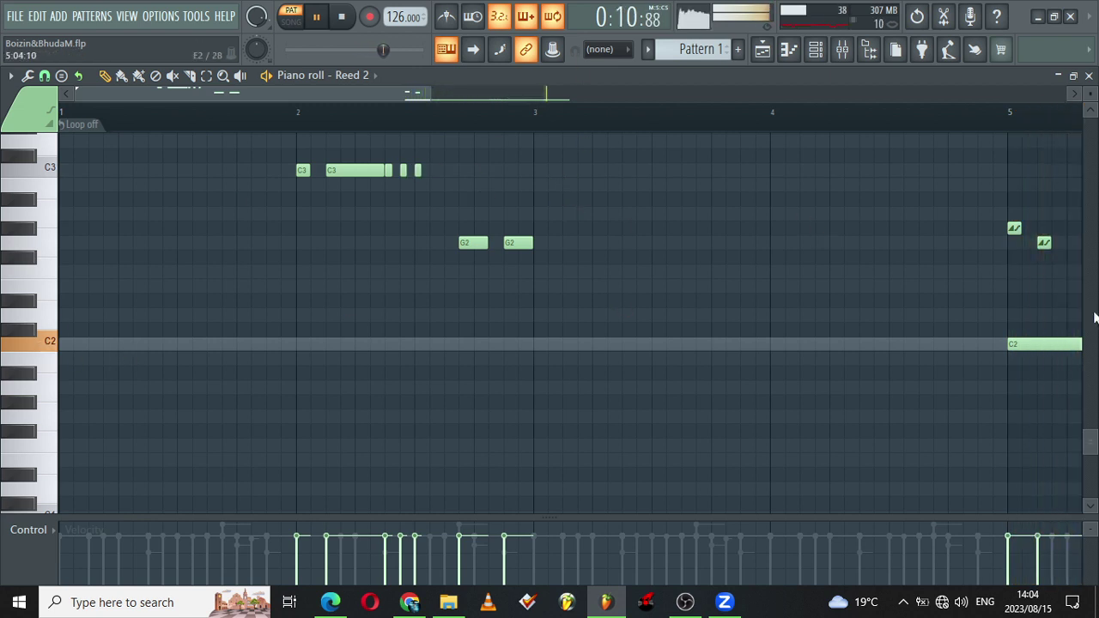
Step: Place a one-bar C3 note at 3:01:00 with a one-step C2 slide note starting at the same position
click(535, 344)
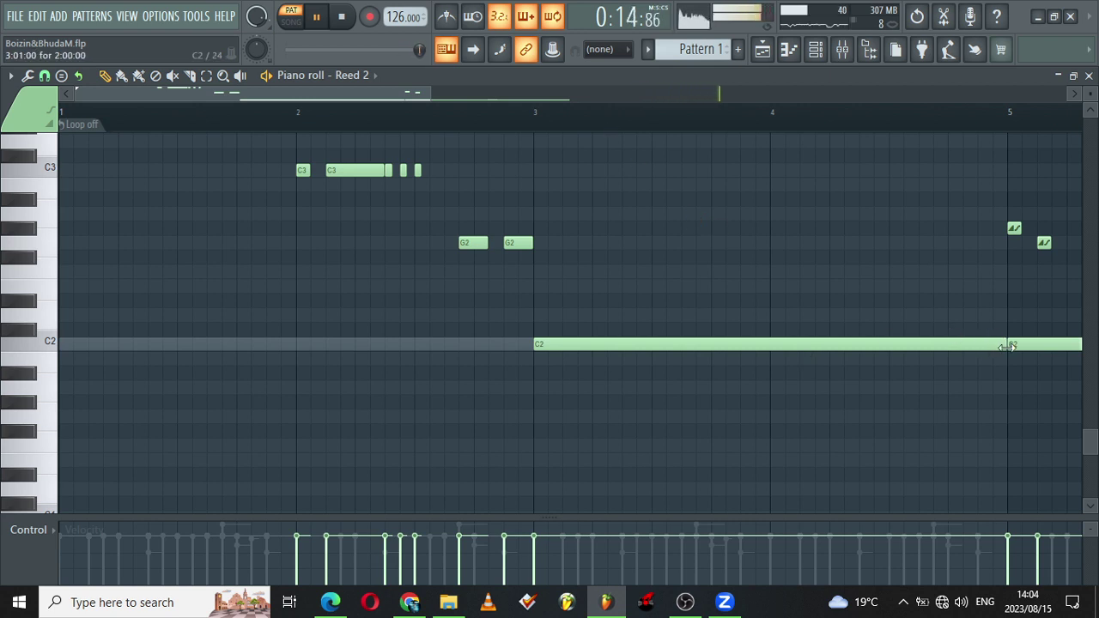
drag(1006, 347, 778, 343)
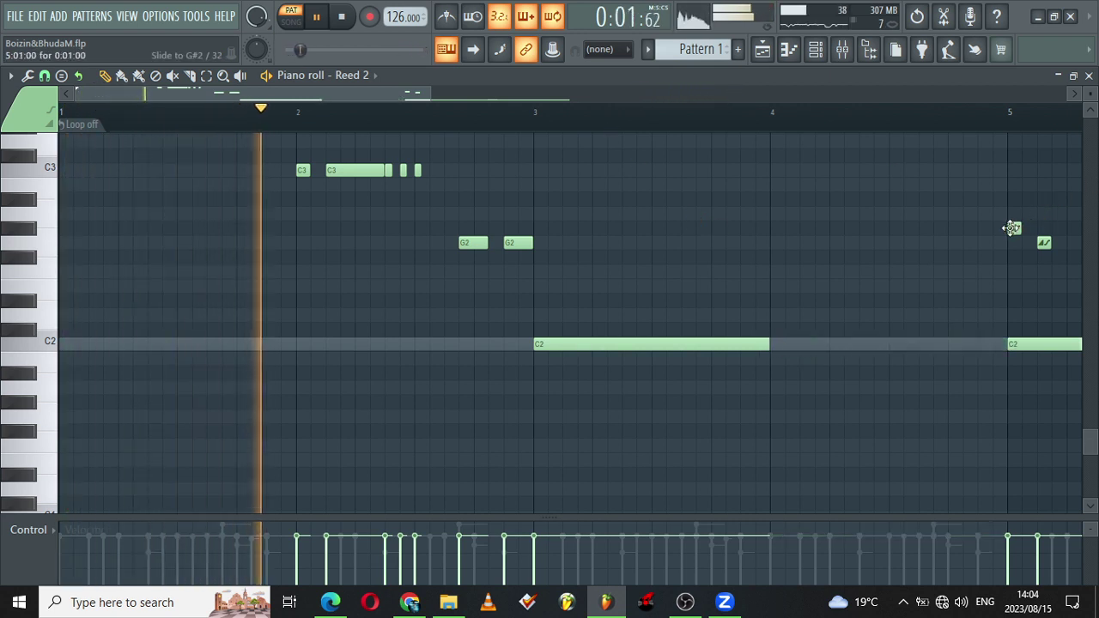
click(541, 274)
drag(542, 274, 534, 160)
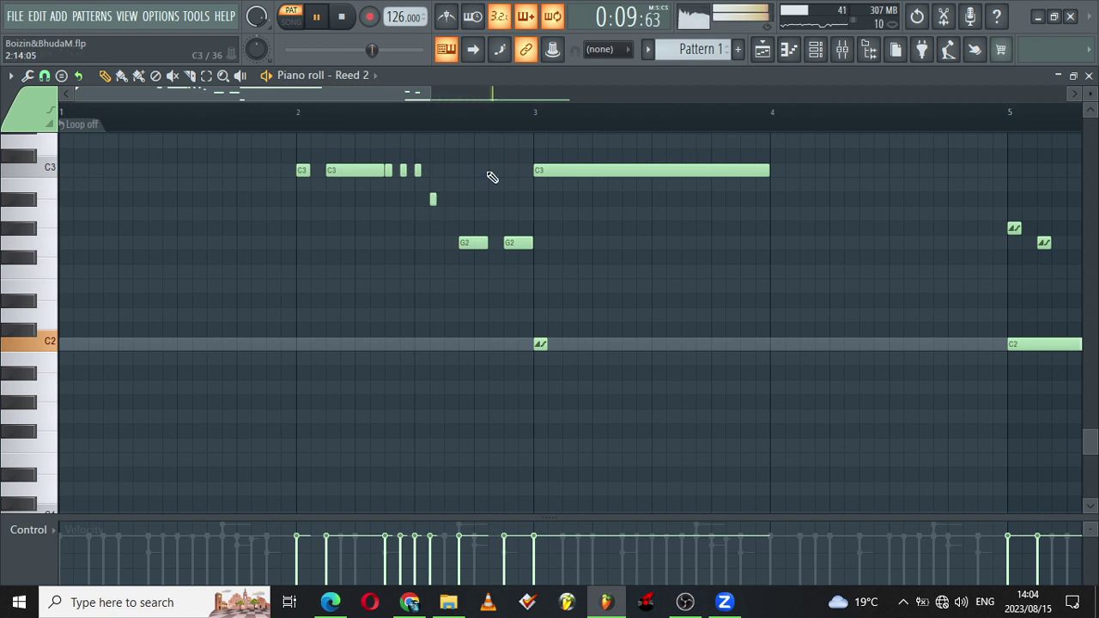
Step: Delete the half-step A#2 note at 2:10:00 and enter it again at the same position
drag(427, 91, 369, 91)
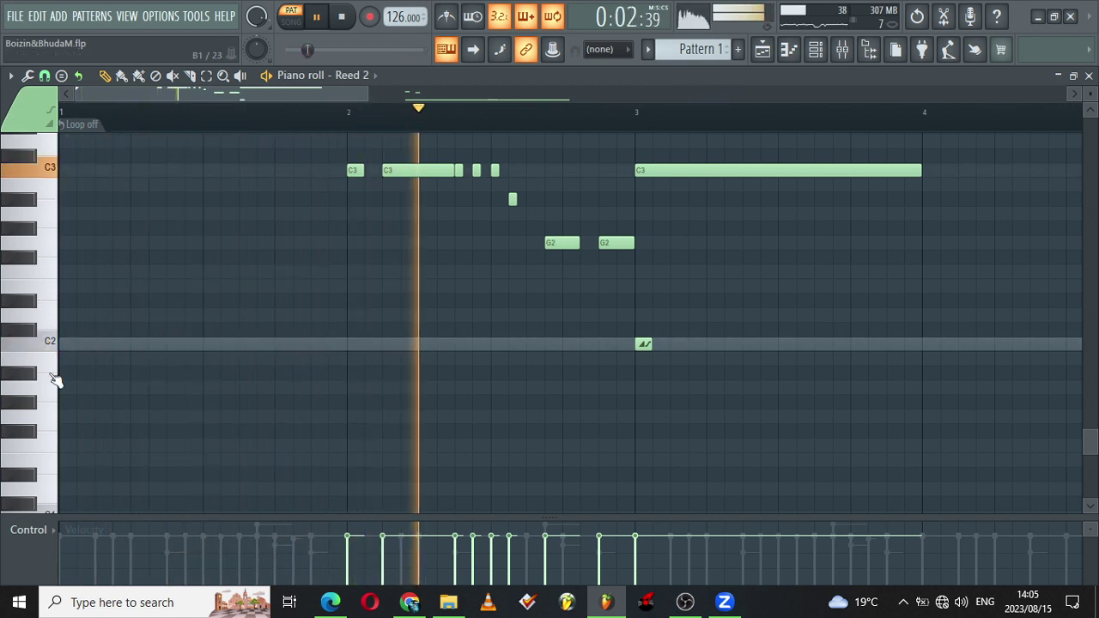
right_click(512, 198)
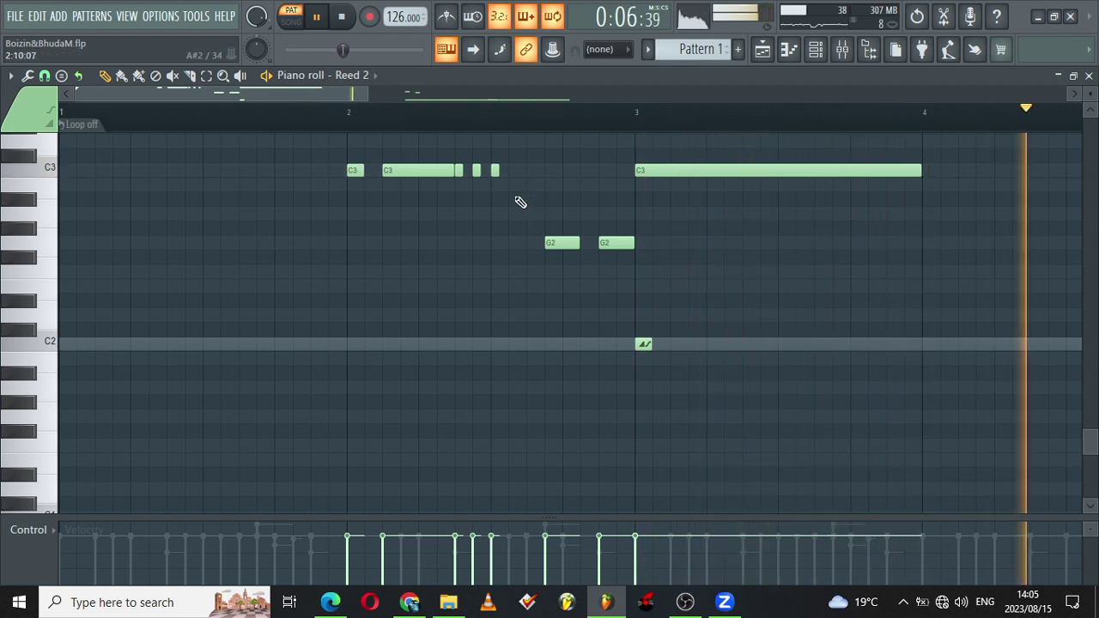
click(516, 199)
Step: Set the W Fiml Hit channel's volume to 59% in the channel rack and return to the Reed 2 piano roll
drag(368, 92, 926, 92)
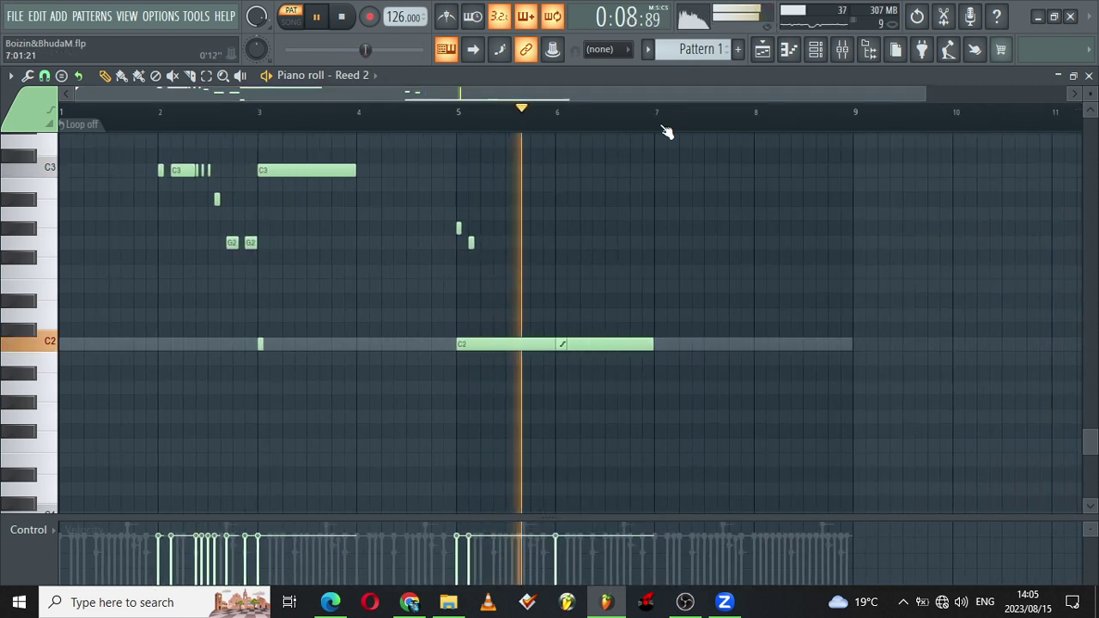
click(816, 51)
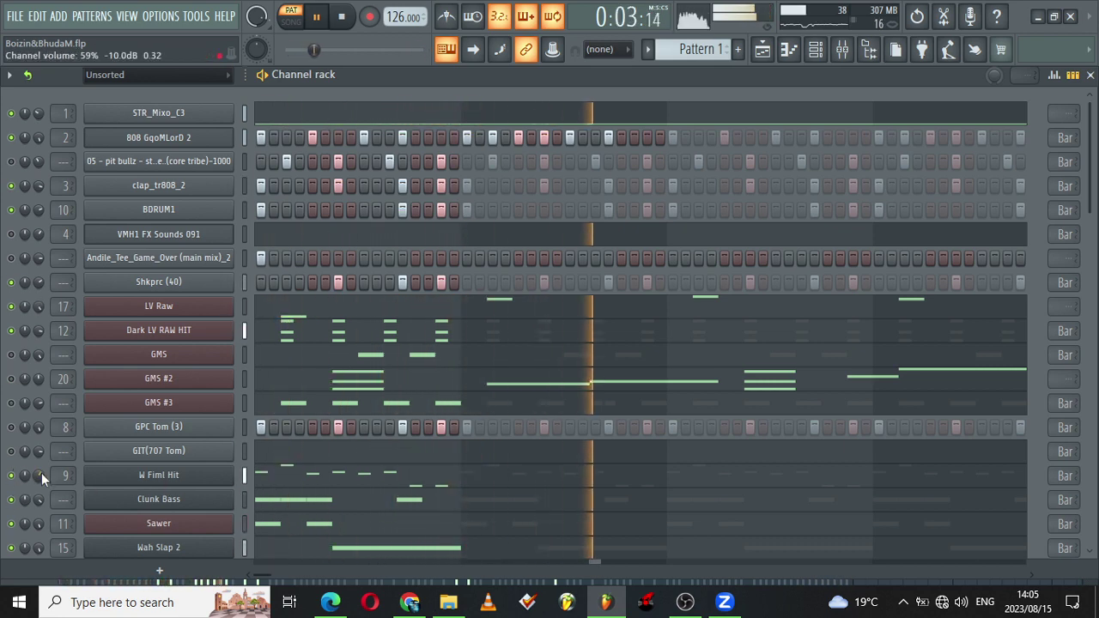
click(789, 49)
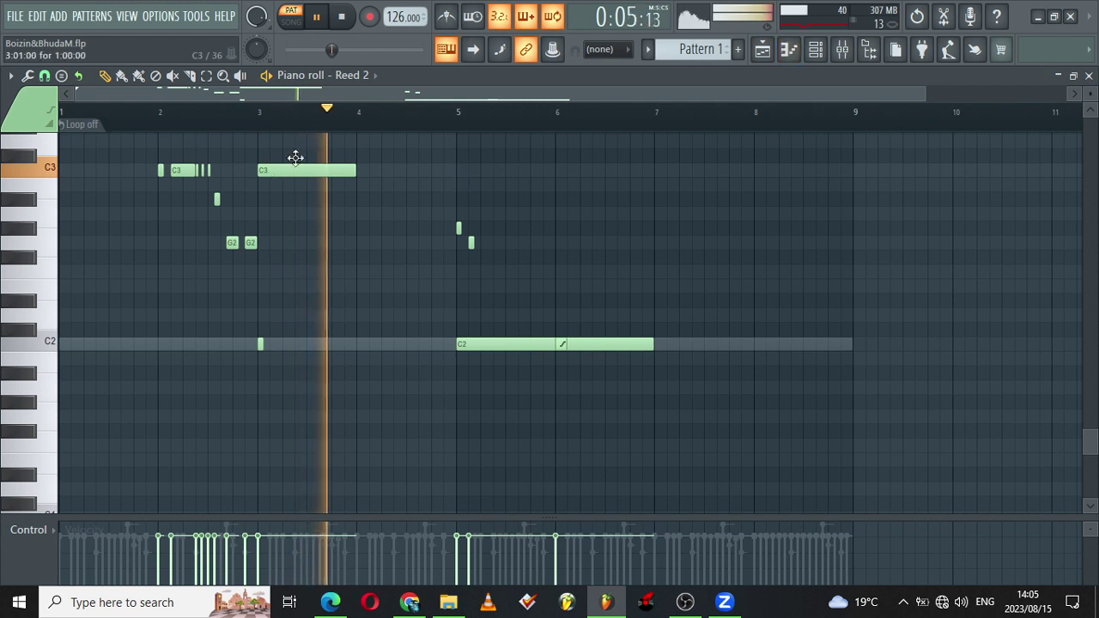
Step: Delete the one-step G2, D#2 and C2 notes stacked at 2:11:00
drag(748, 91, 425, 92)
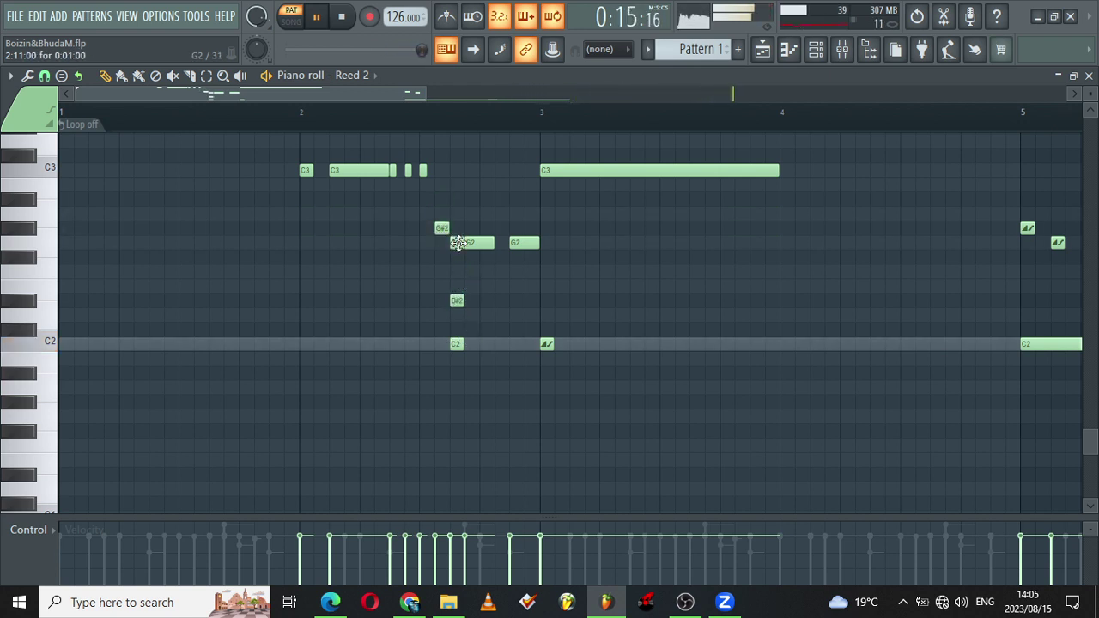
right_click(458, 243)
right_click(456, 301)
right_click(457, 343)
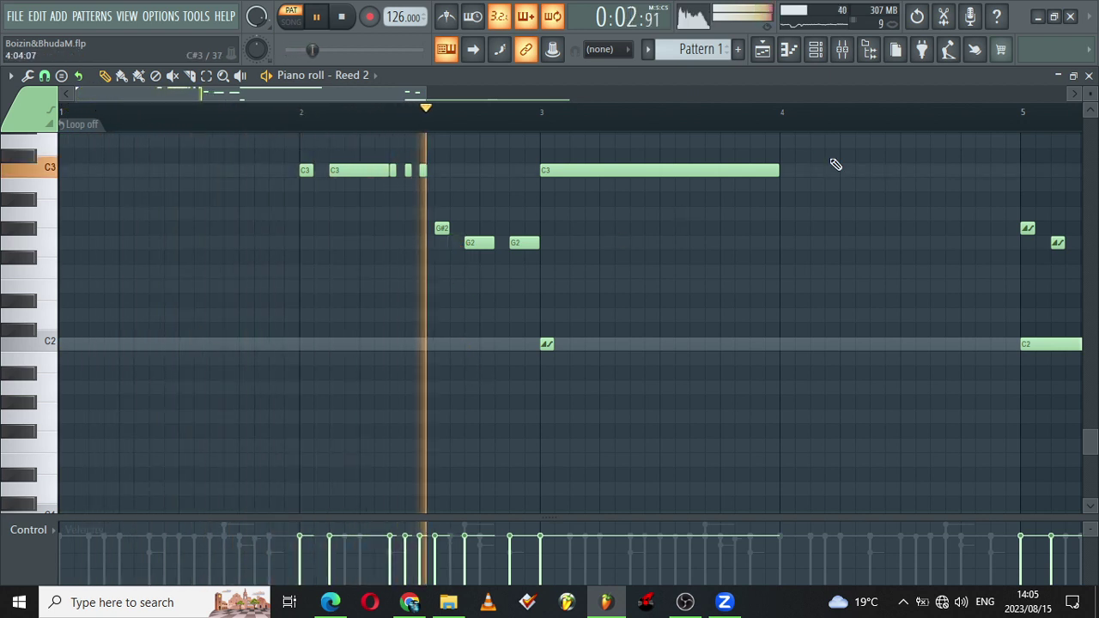
Step: Replace the C3 note at 2:09:00 and the G#2 note at 2:10:00 with one two-step G#2 note at 2:09:00
right_click(422, 170)
right_click(441, 228)
click(427, 228)
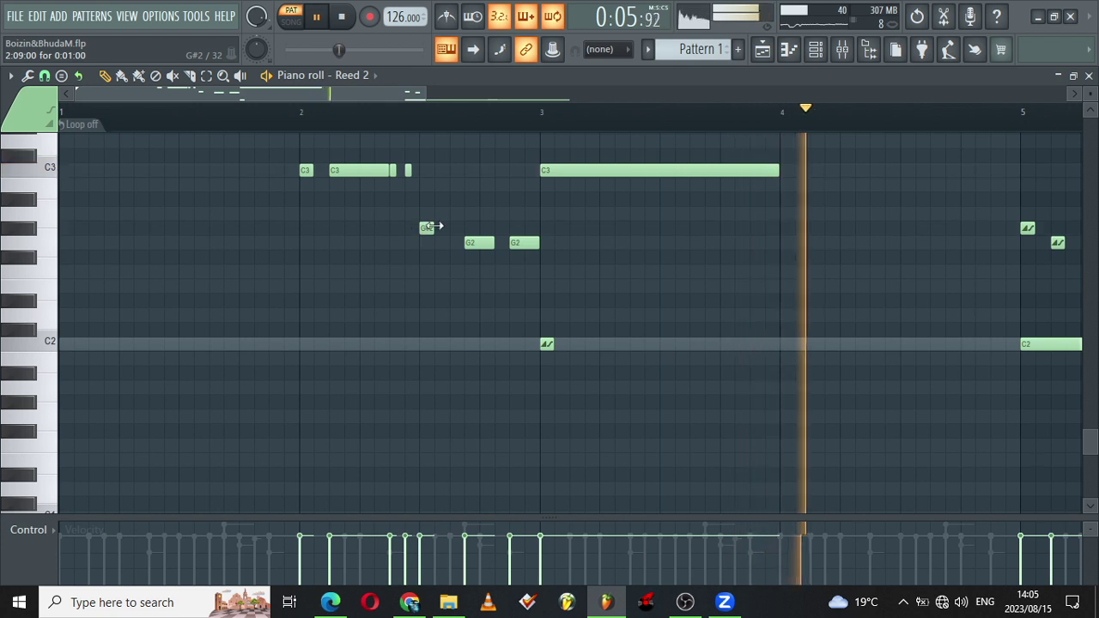
drag(433, 229, 447, 228)
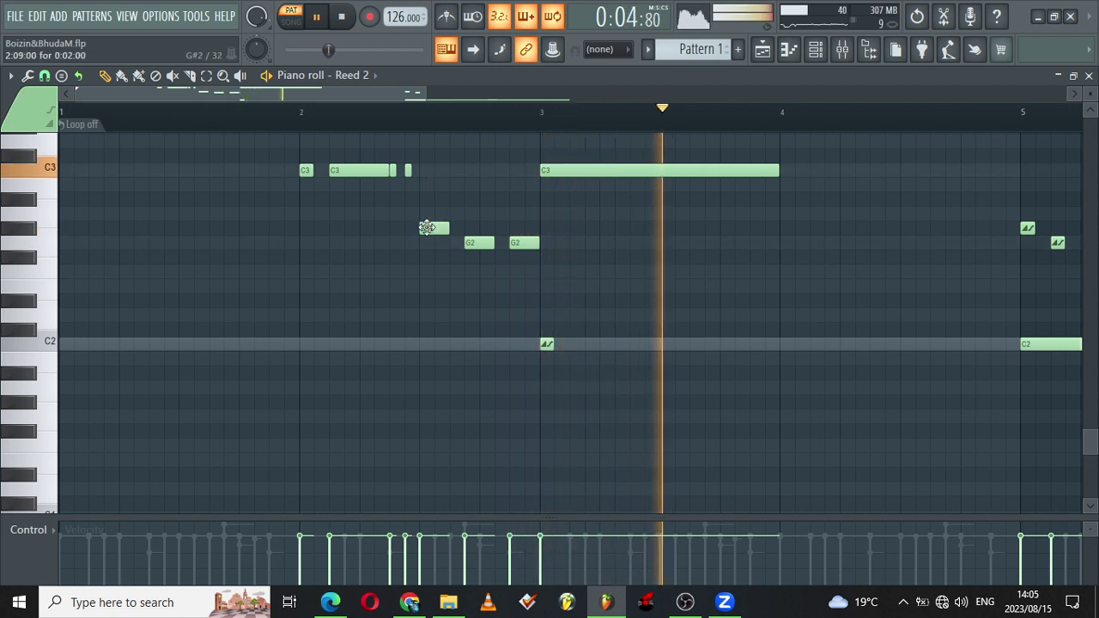
Step: Move the half-step C3 note at 2:08:00 to 2:09:00 and remove the two-step G#2 note from bar 2
drag(427, 227, 446, 225)
drag(407, 169, 424, 169)
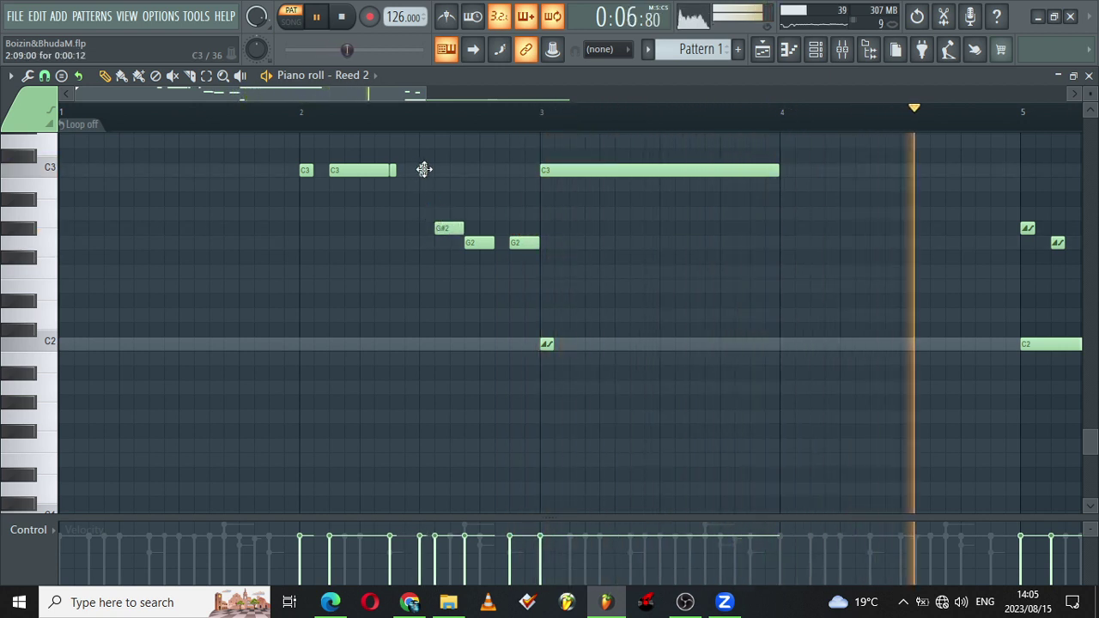
right_click(445, 228)
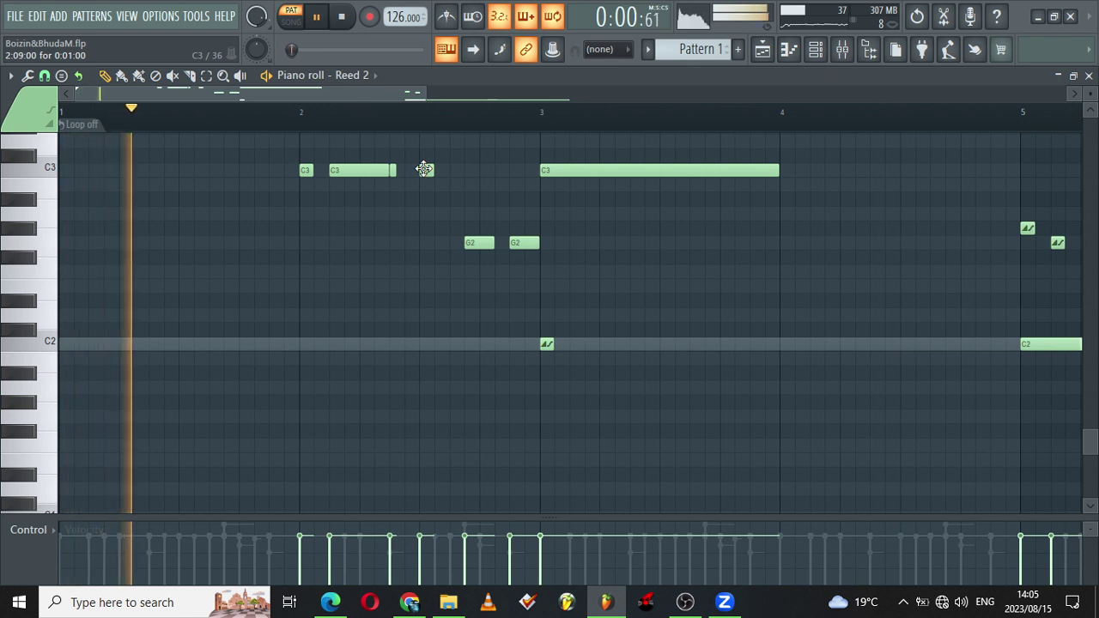
Step: Delete the half-step C3 note at 2:07:00 and lengthen the C3 note at 2:03:00 to five steps
click(423, 169)
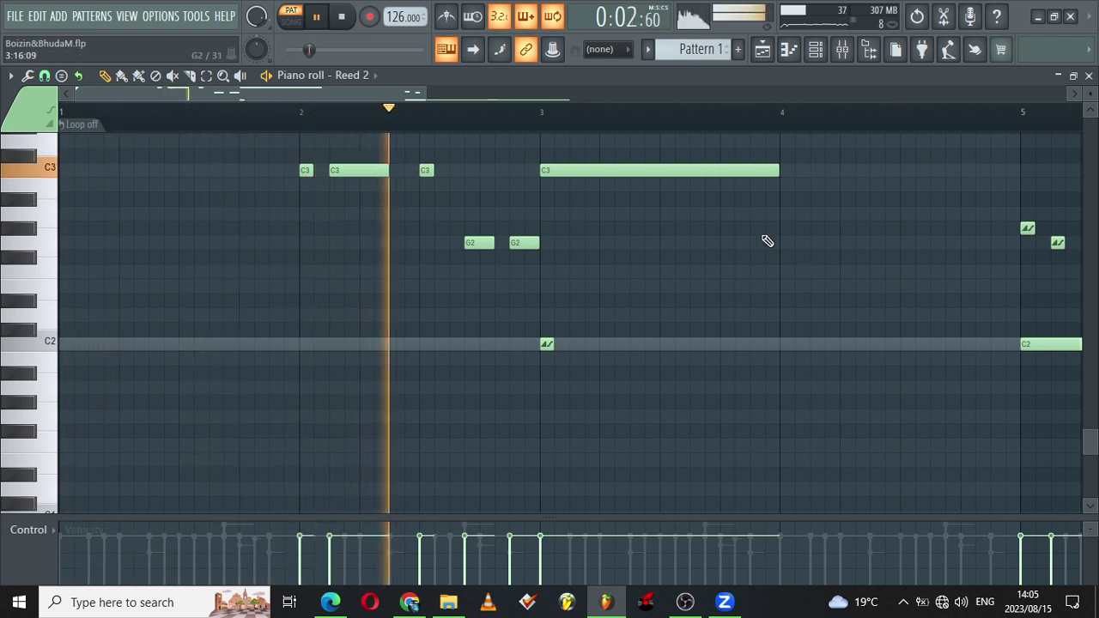
drag(391, 175, 415, 176)
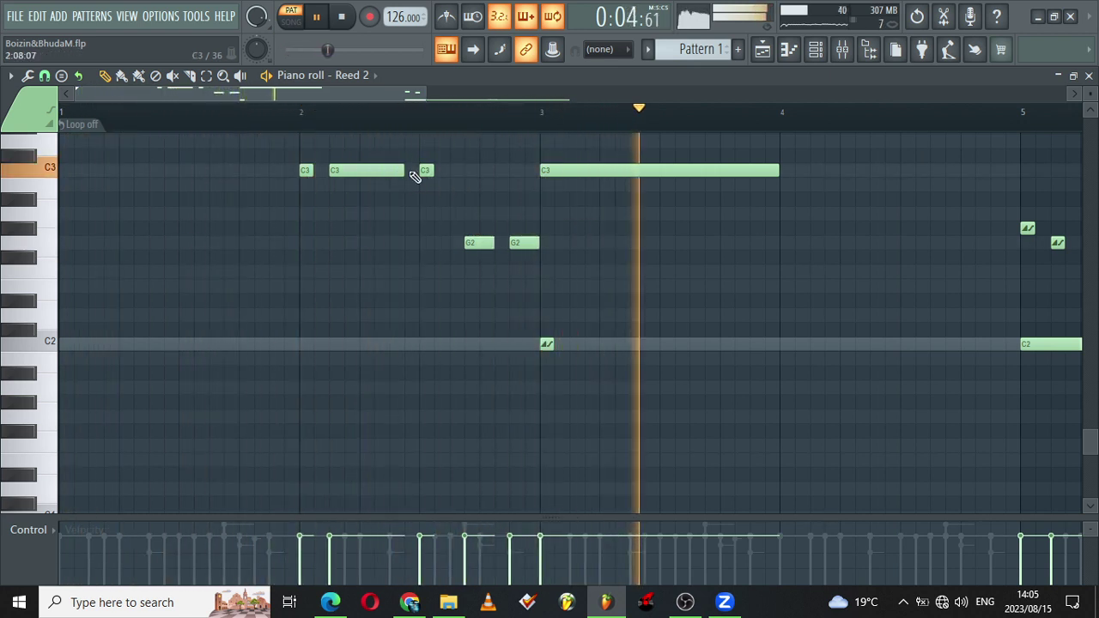
Step: Add two-step C2 notes at 1:09:00 and 1:13:00, and lengthen the C3 note at 2:09:00 to two steps
drag(421, 94, 490, 91)
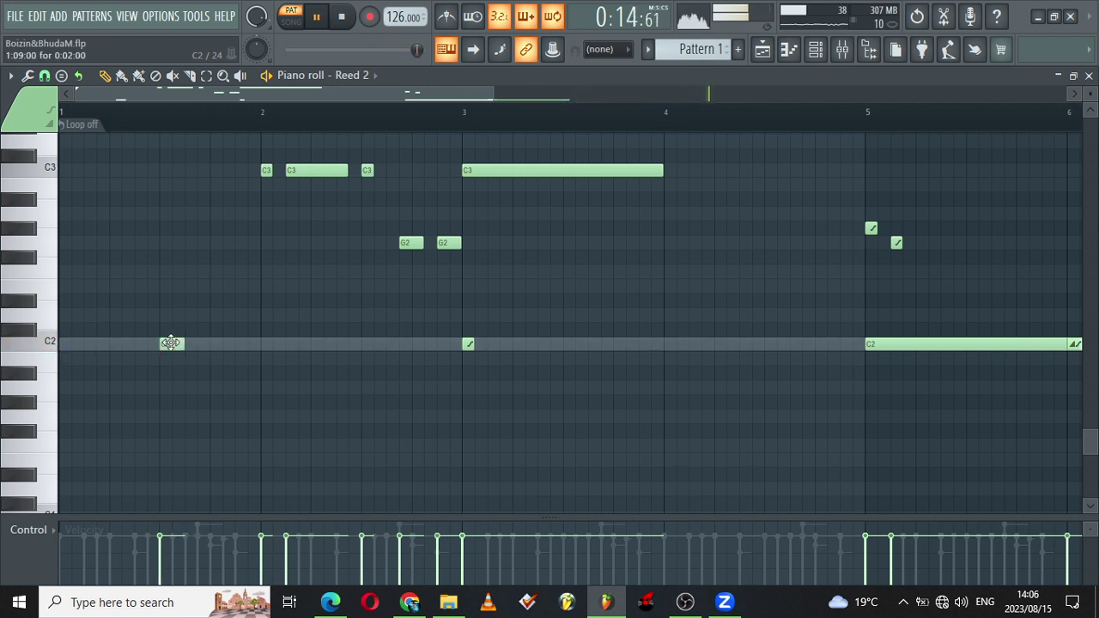
click(199, 344)
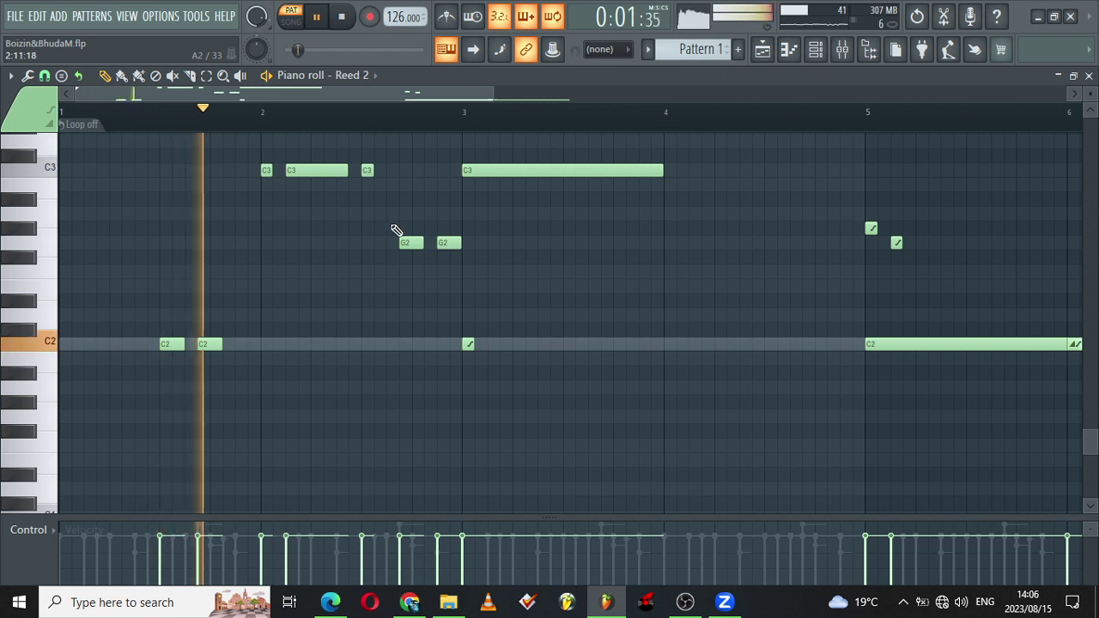
drag(208, 343, 221, 344)
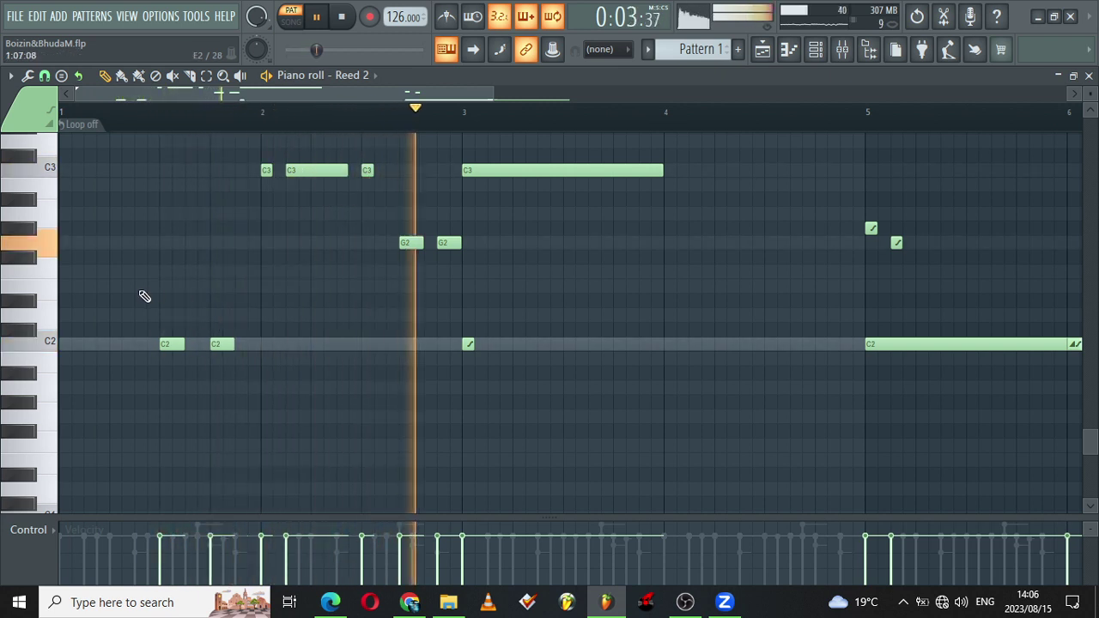
drag(370, 170, 389, 172)
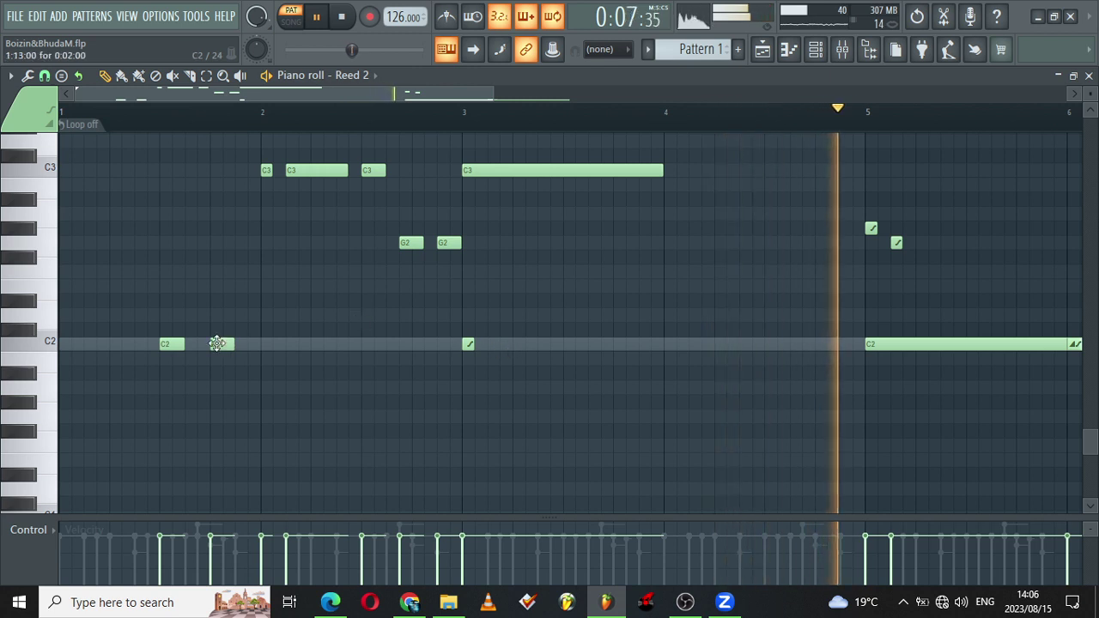
Step: Clone the Reed 2 channel in the channel rack
drag(492, 88, 783, 84)
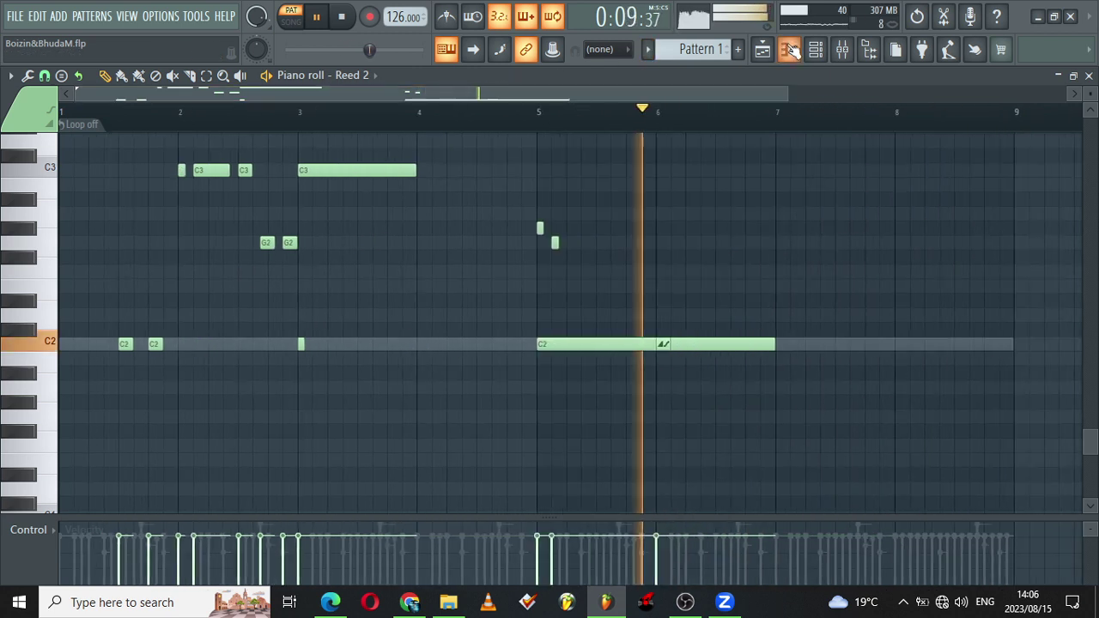
click(820, 54)
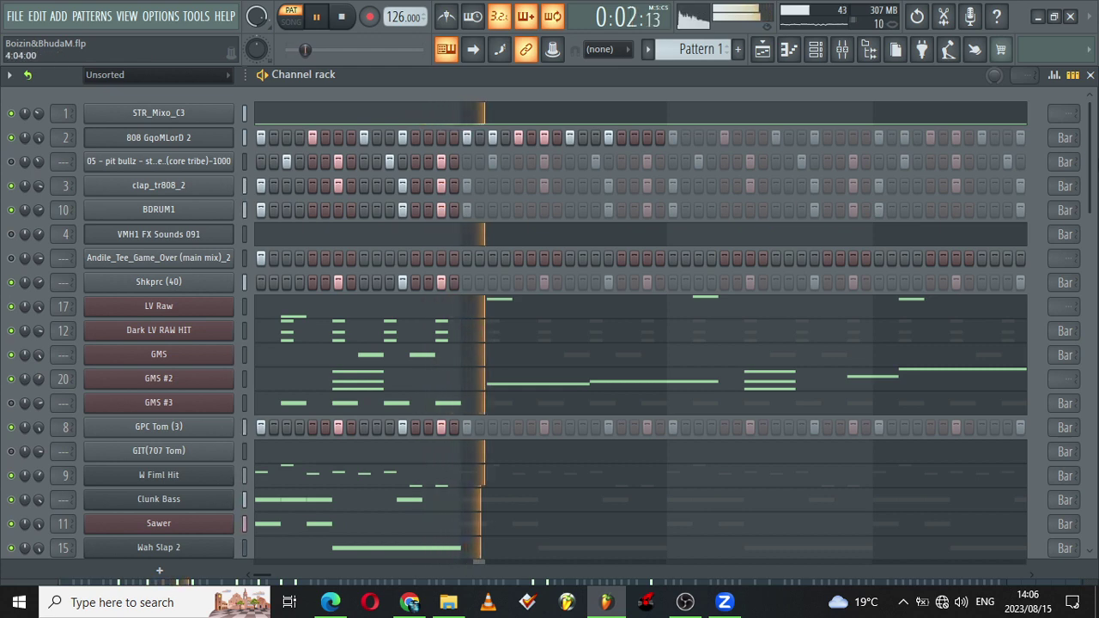
drag(1092, 160, 608, 483)
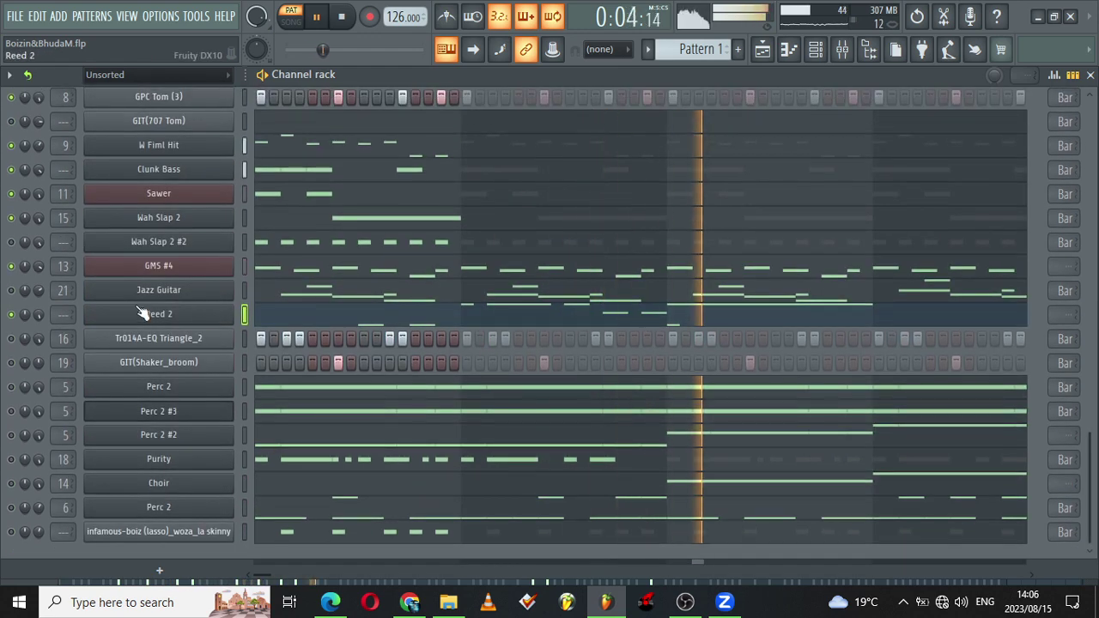
right_click(115, 313)
click(302, 458)
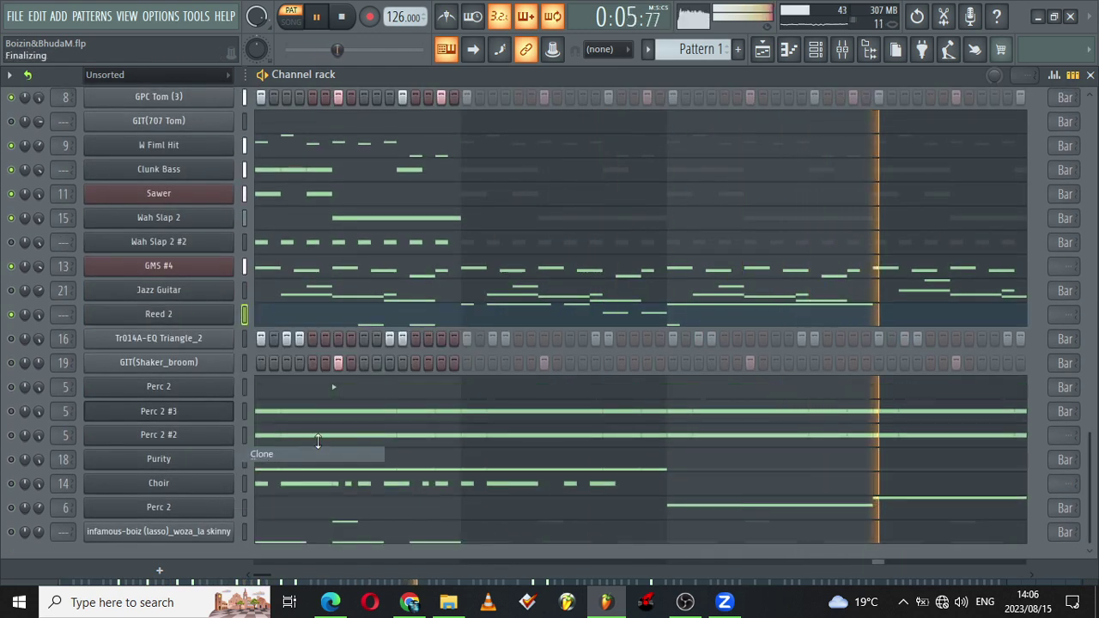
Step: Reopen the original Reed 2 channel's notes and delete both C2 notes in bar 1
click(581, 298)
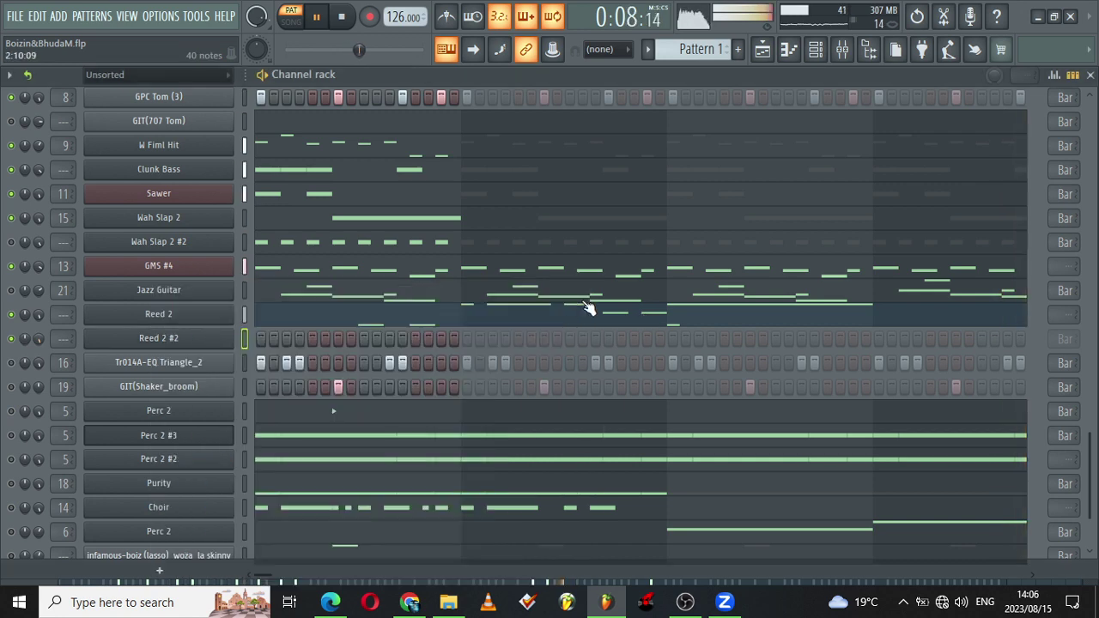
click(364, 319)
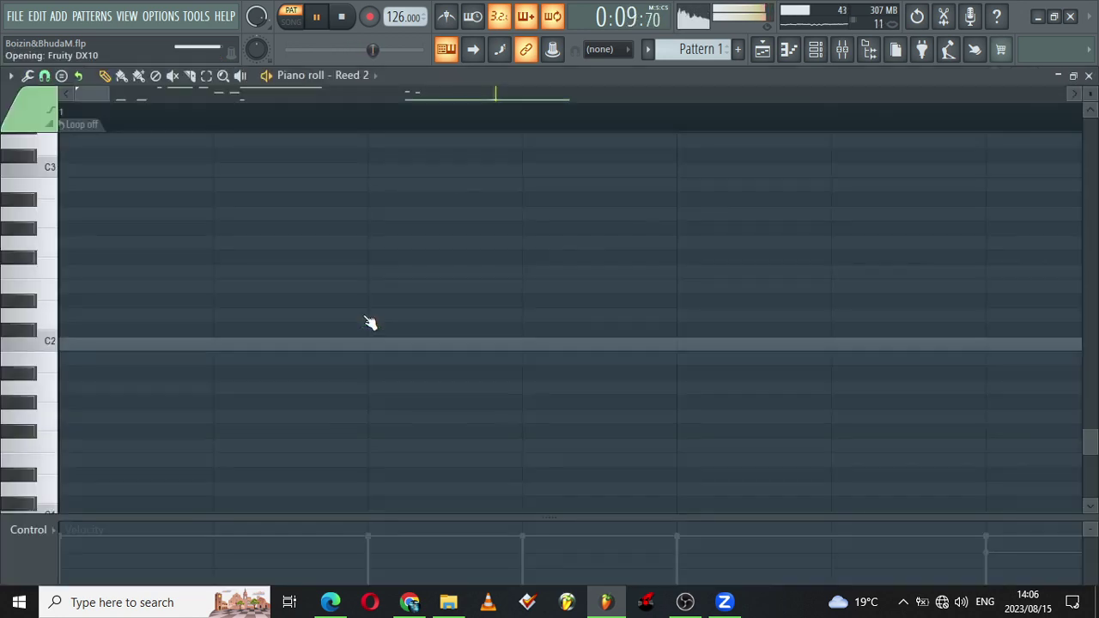
right_click(125, 344)
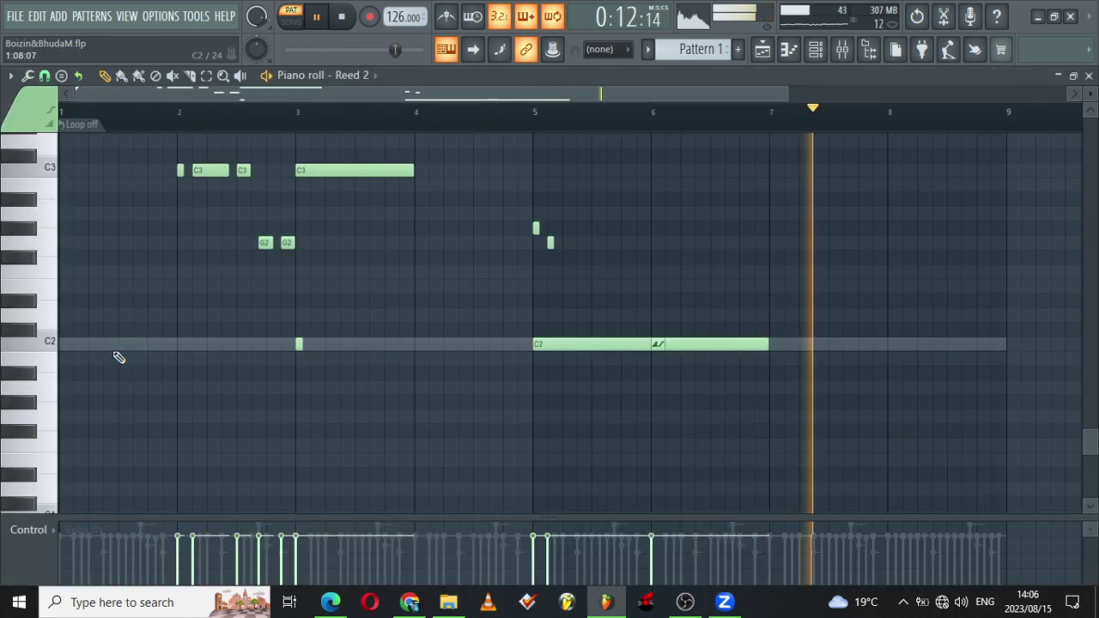
Step: Open the cloned Reed 2 #2 channel in the piano roll and place a two-step C2 note at 1:12:00
click(814, 49)
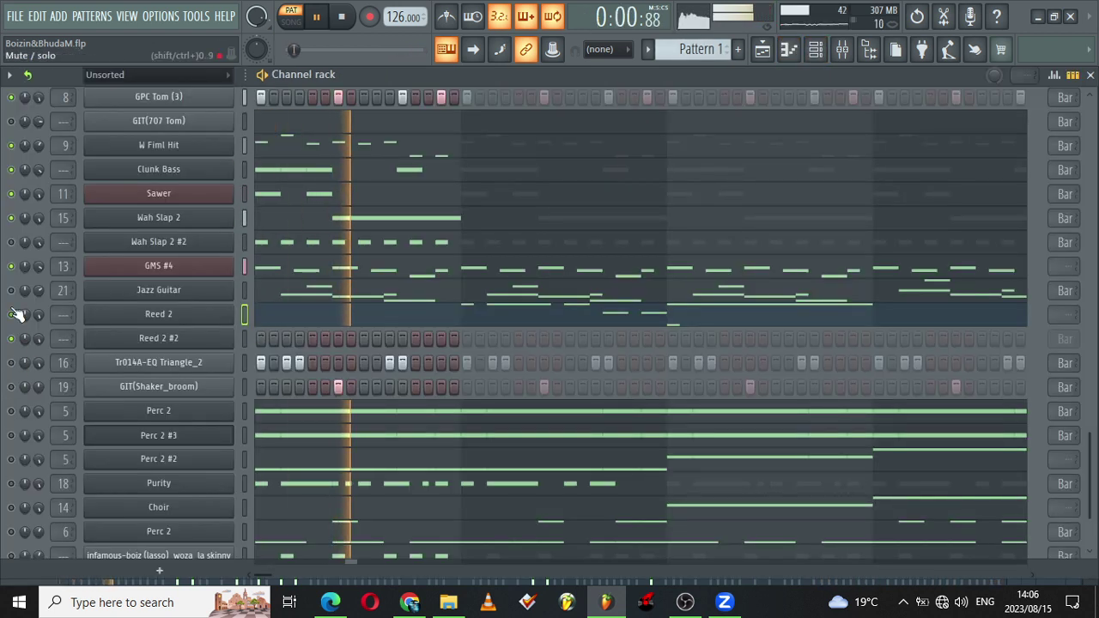
right_click(159, 340)
click(290, 338)
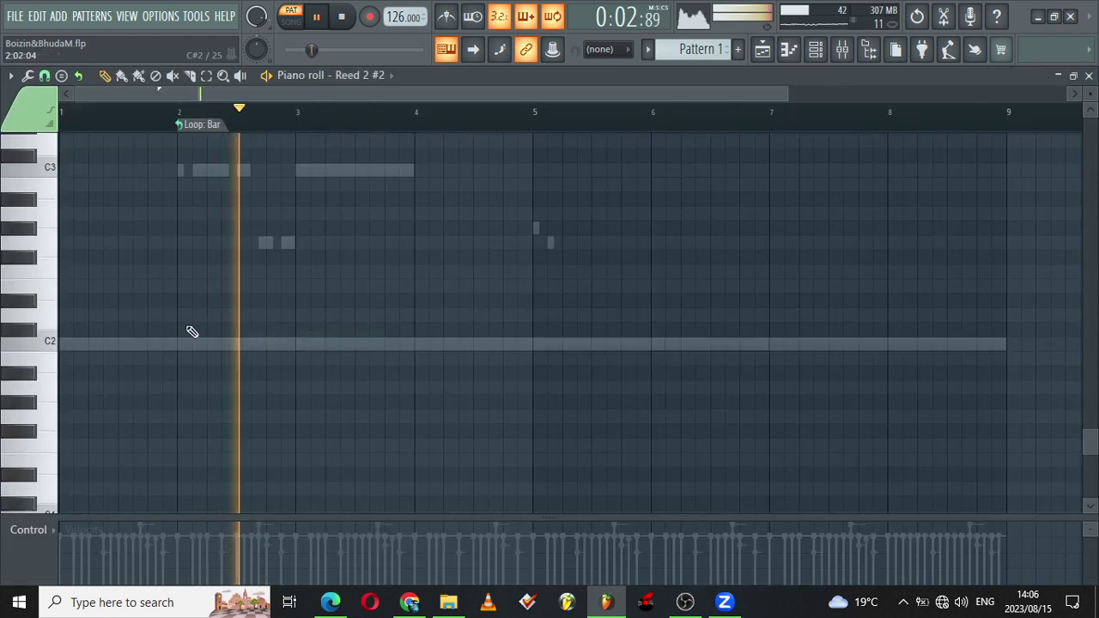
click(55, 346)
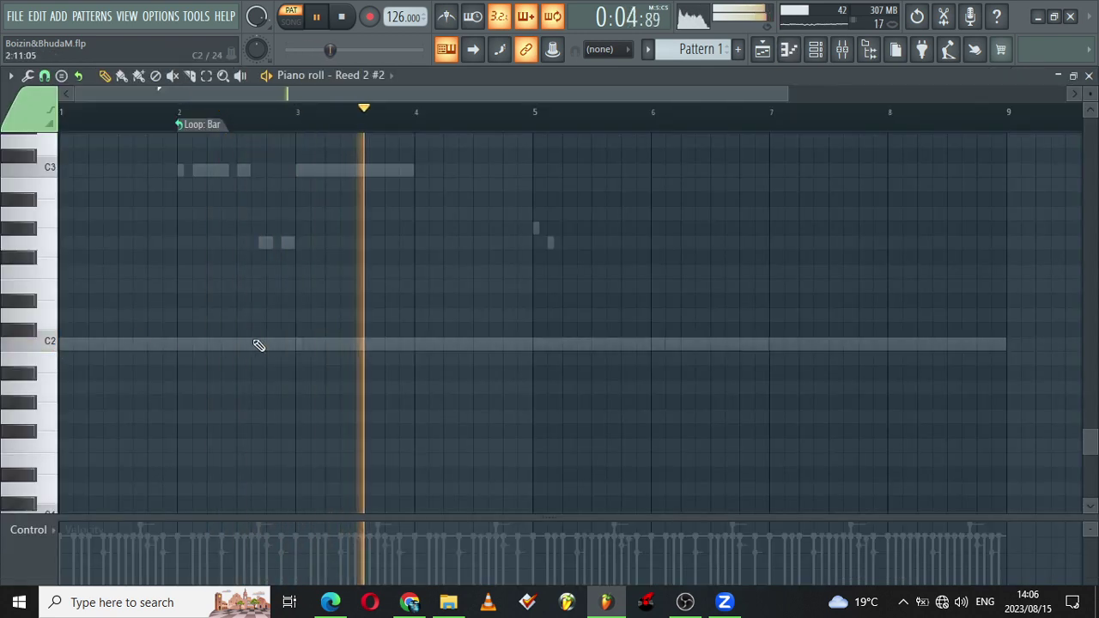
drag(788, 91, 544, 91)
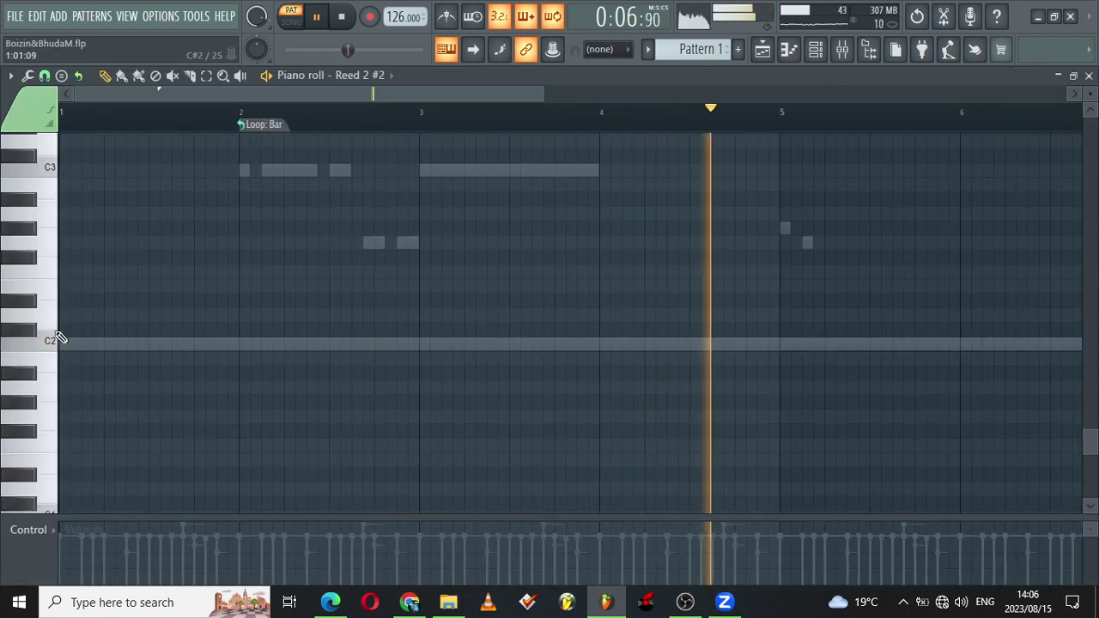
click(50, 346)
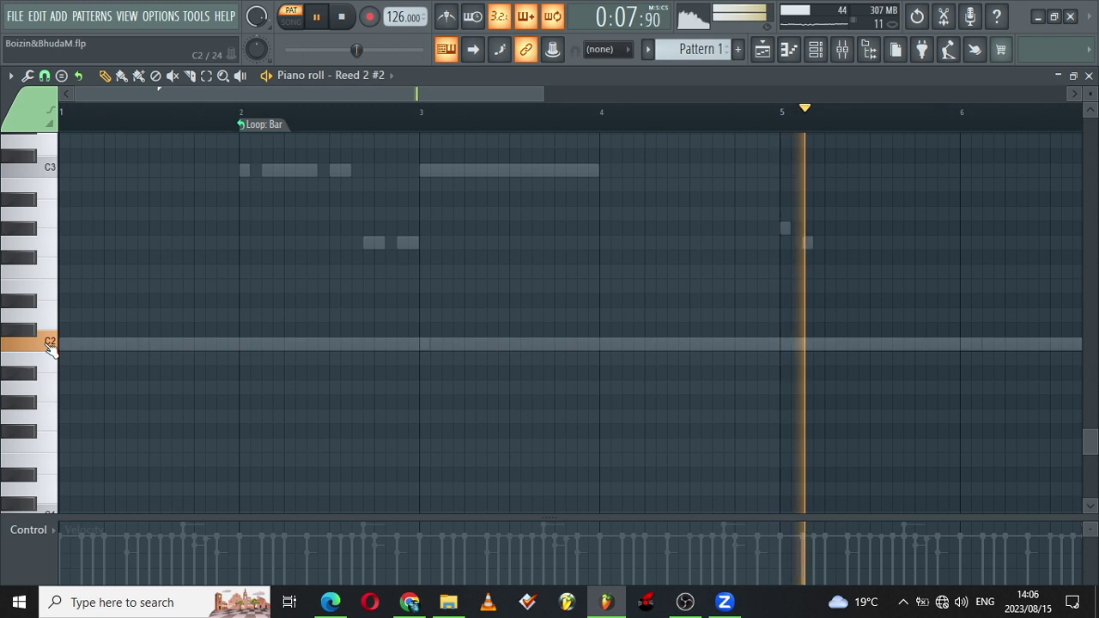
click(134, 344)
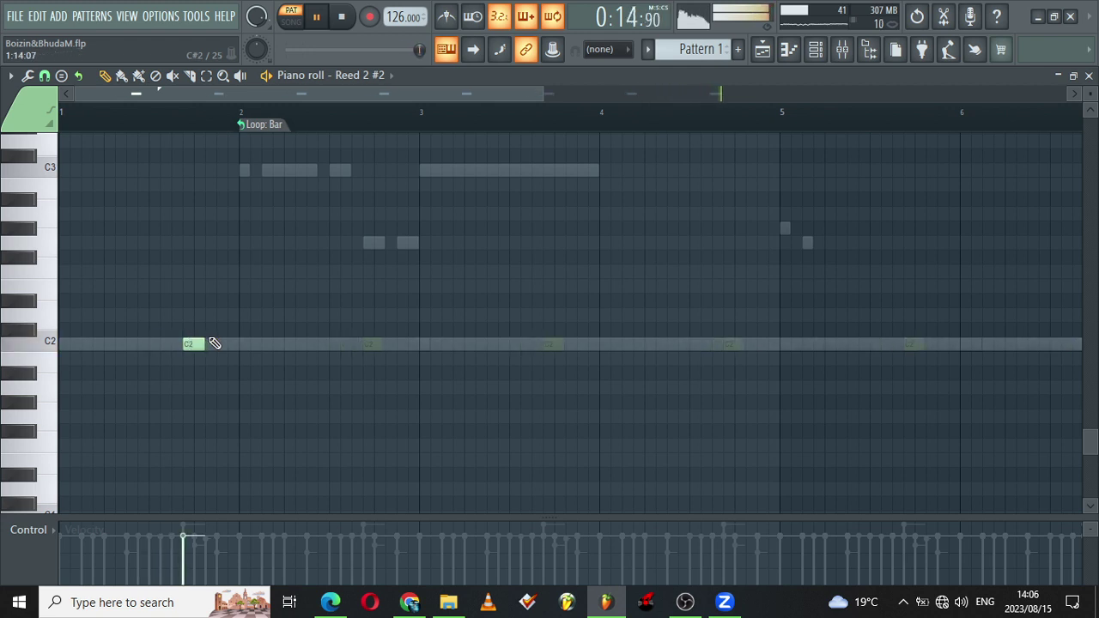
Step: Move the Reed 2 #2 C2 note to 1:01:00, shorten it to one step, and add a four-step C2 note at 1:03:00
drag(190, 344, 54, 342)
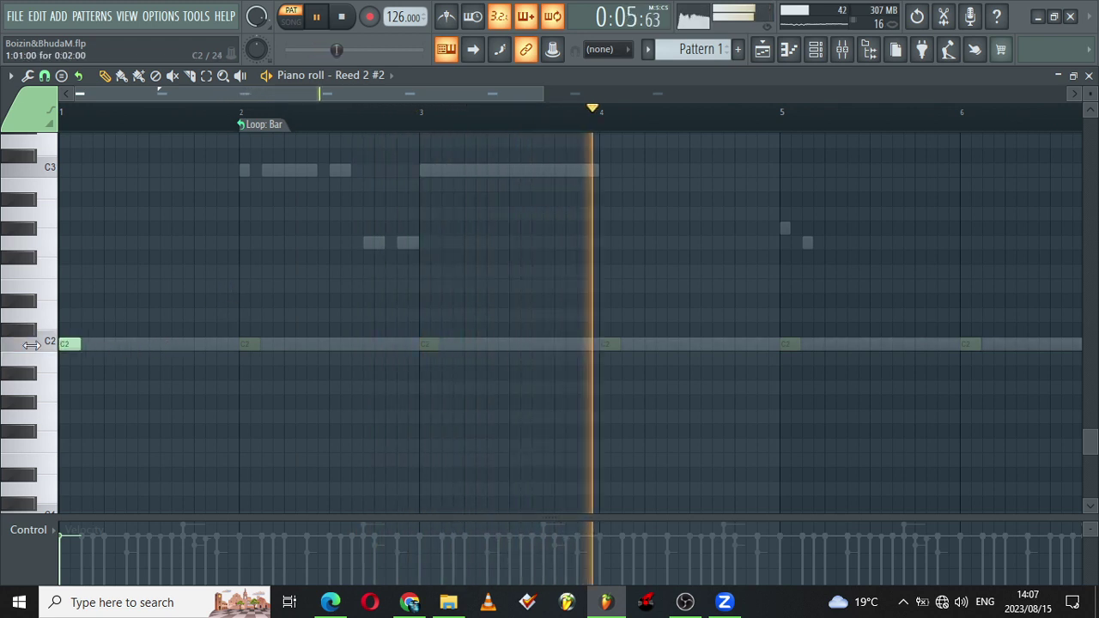
click(109, 345)
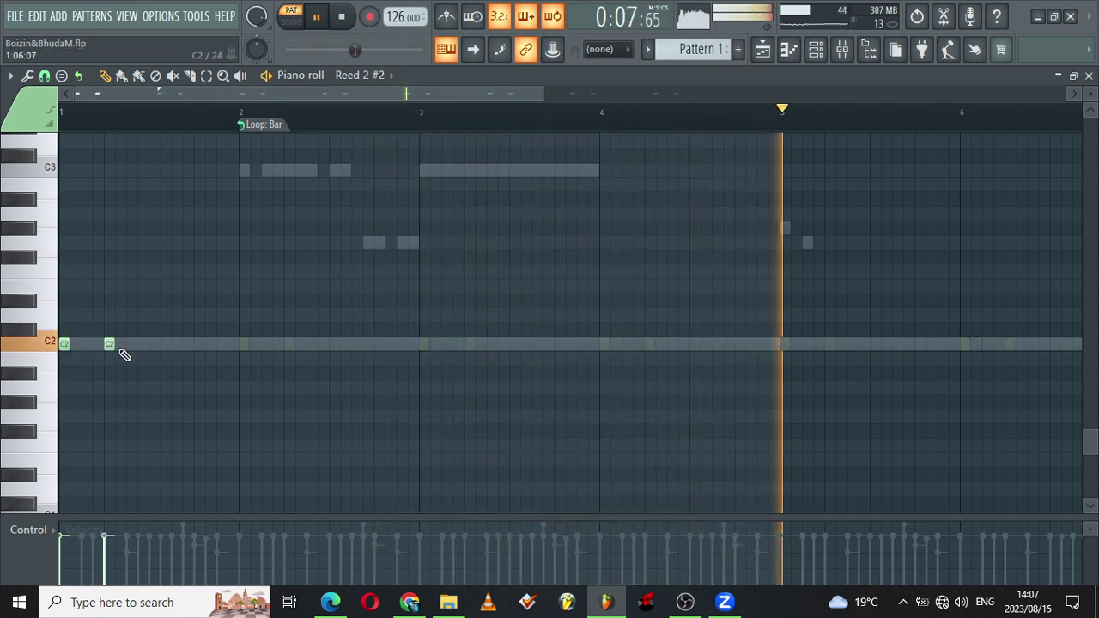
drag(113, 347, 147, 344)
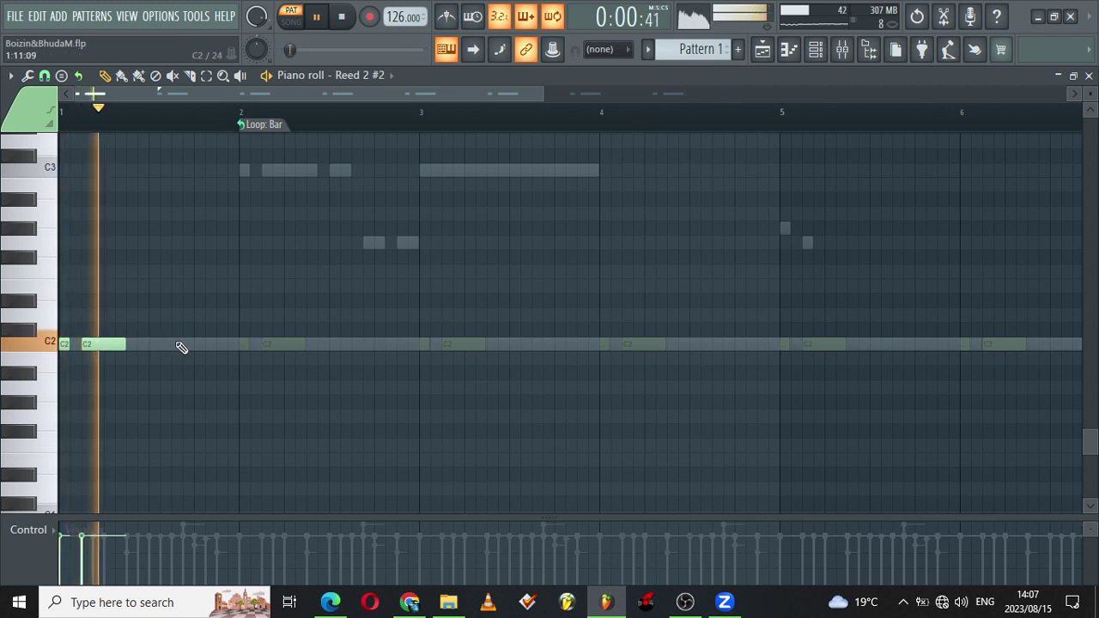
Step: Try two-step C2 notes at 1:09:00 and 1:12:00, delete both, and audition the C2 and C3 keys
click(153, 343)
drag(189, 344, 170, 344)
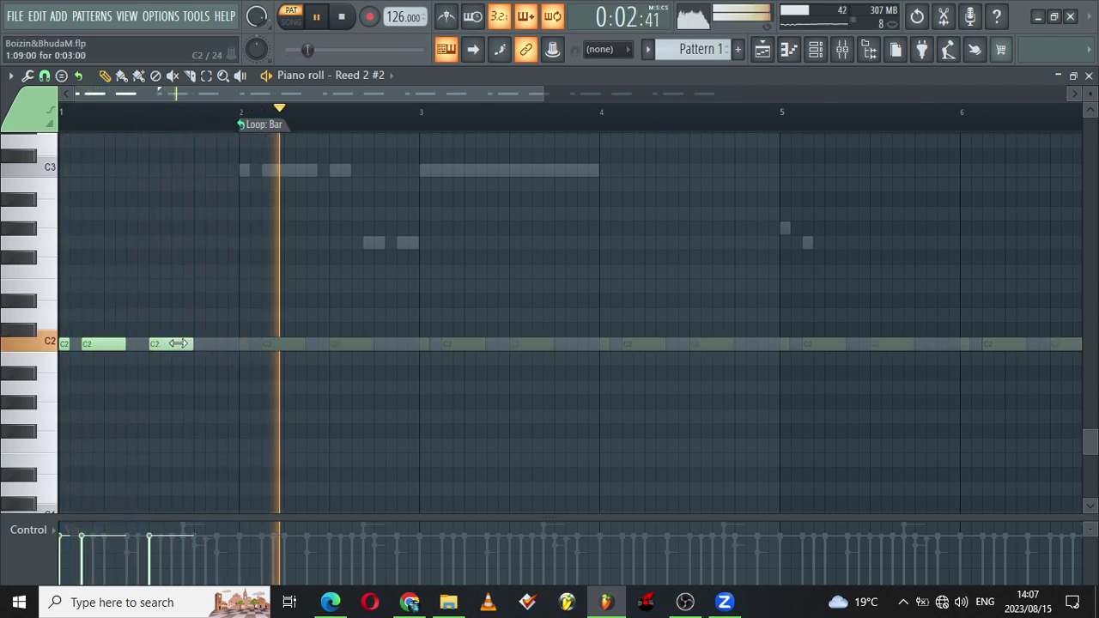
click(184, 343)
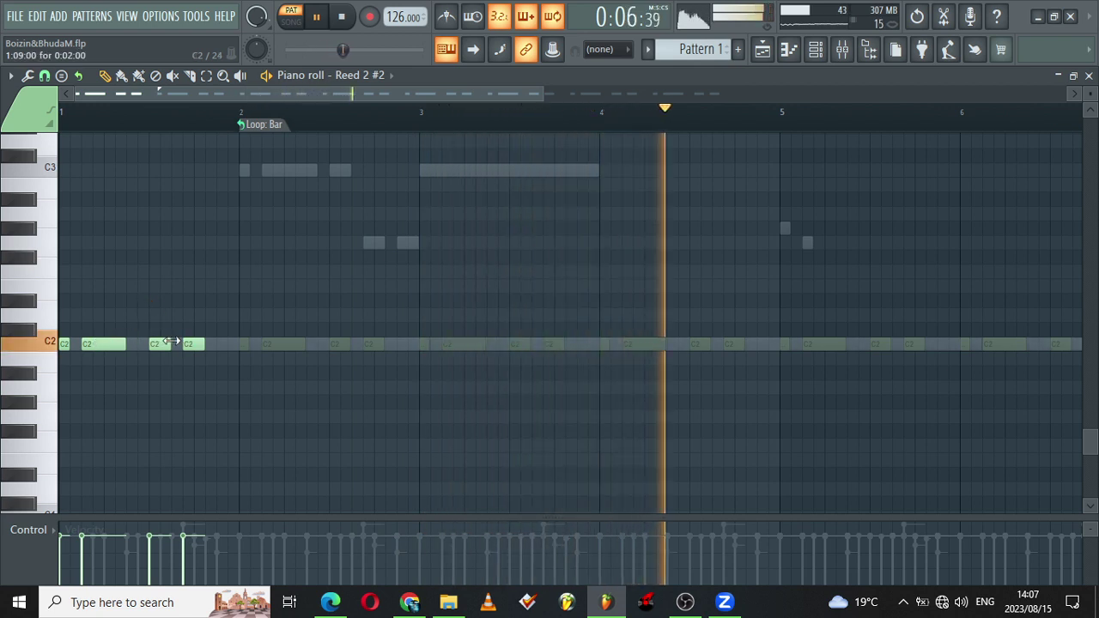
right_click(194, 344)
right_click(165, 345)
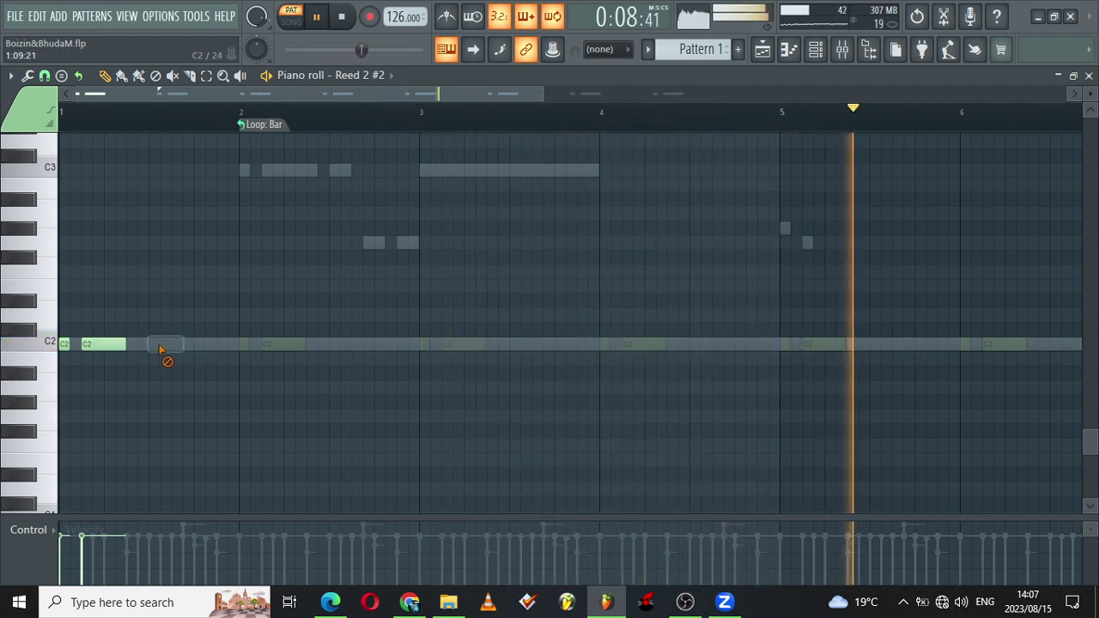
click(49, 347)
click(51, 170)
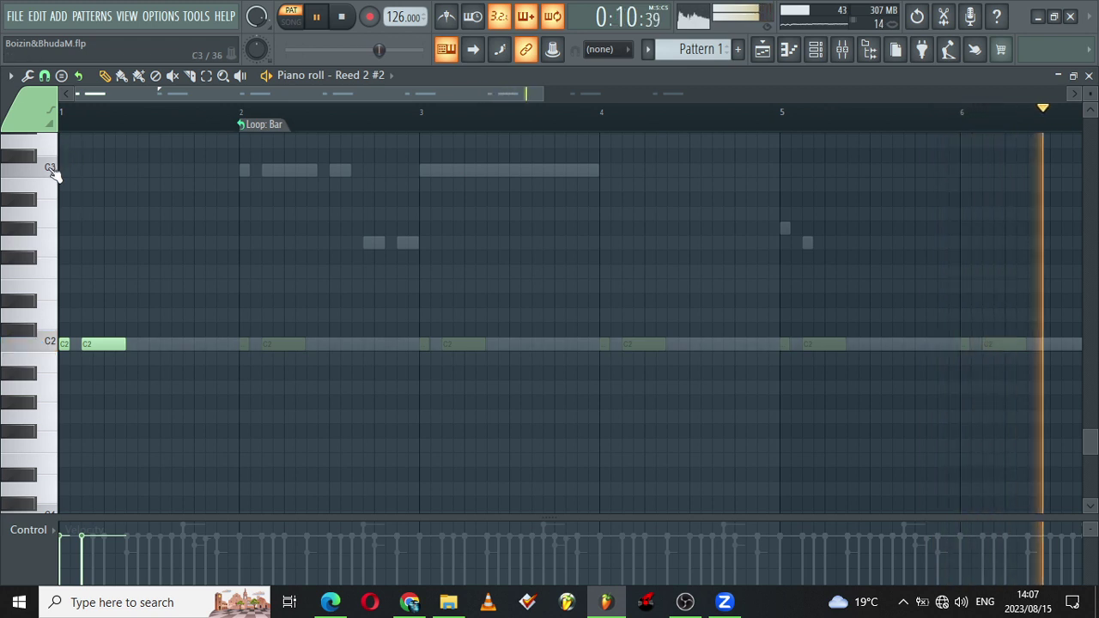
Step: Mute the Clunk Bass, Sawer, Wah Slap 2, Reed 2 #2, triangle, shaker and Purity channels, and look at the GMS #4 settings
click(818, 53)
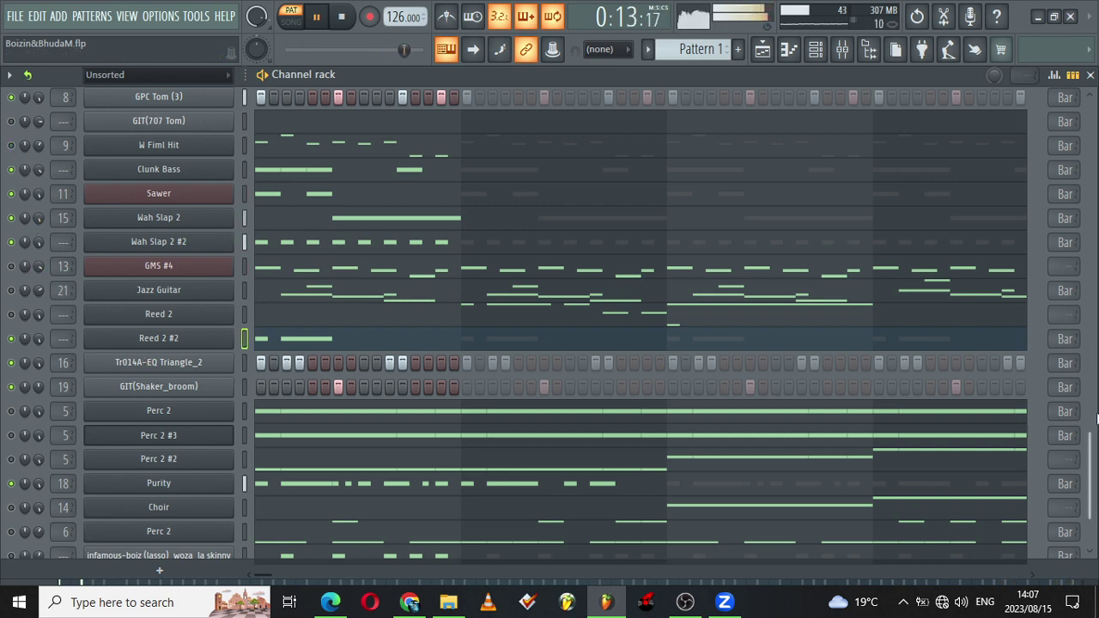
scroll(1095, 452, down, 1)
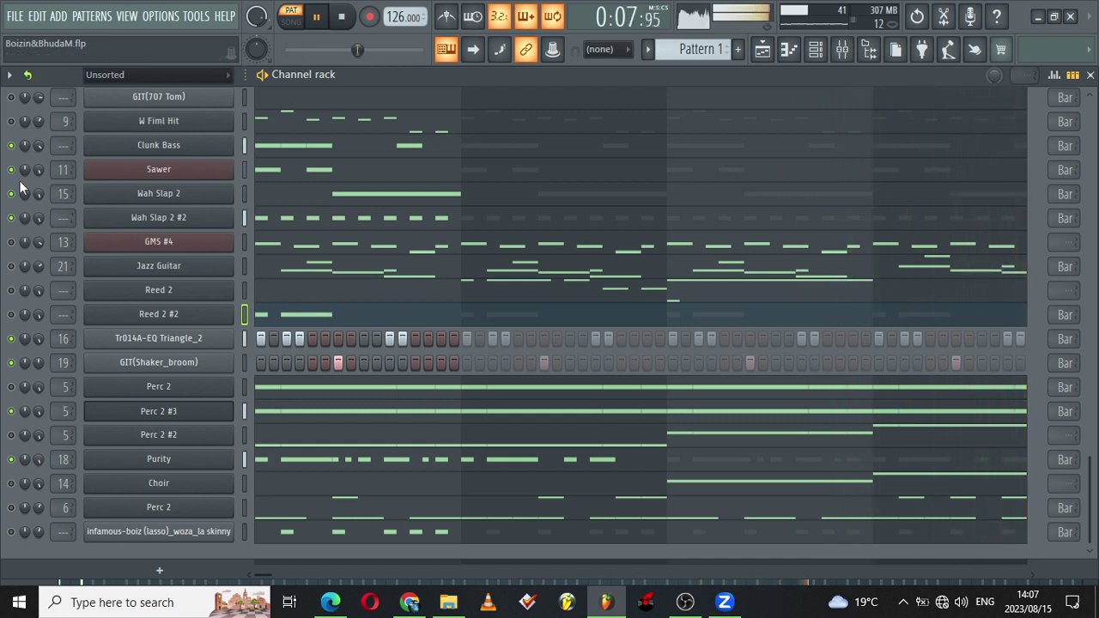
right_click(17, 412)
click(32, 316)
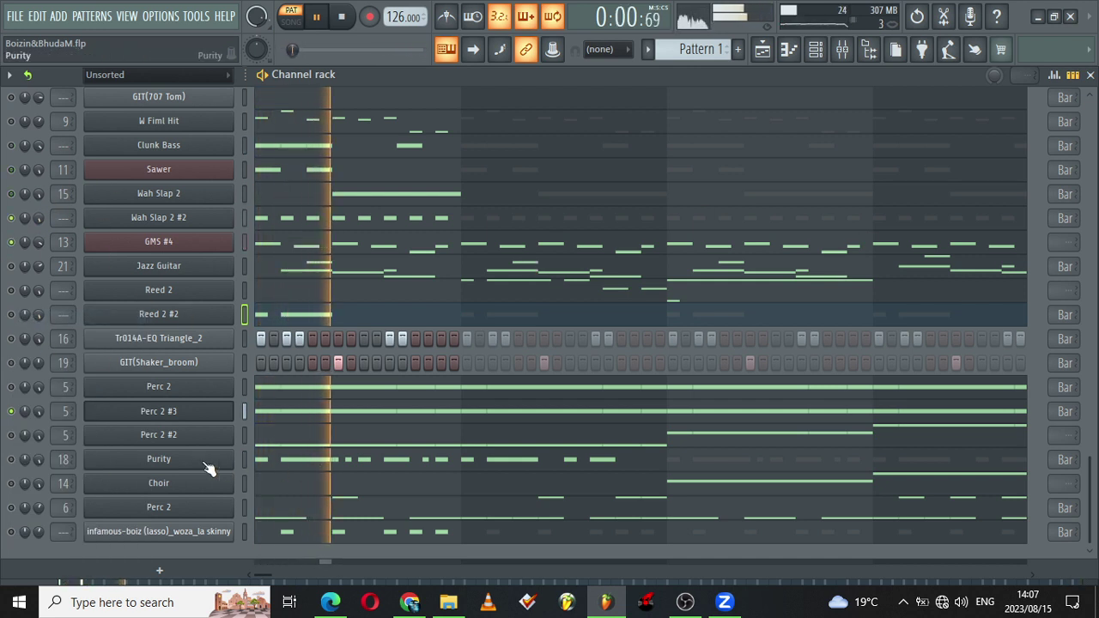
click(172, 243)
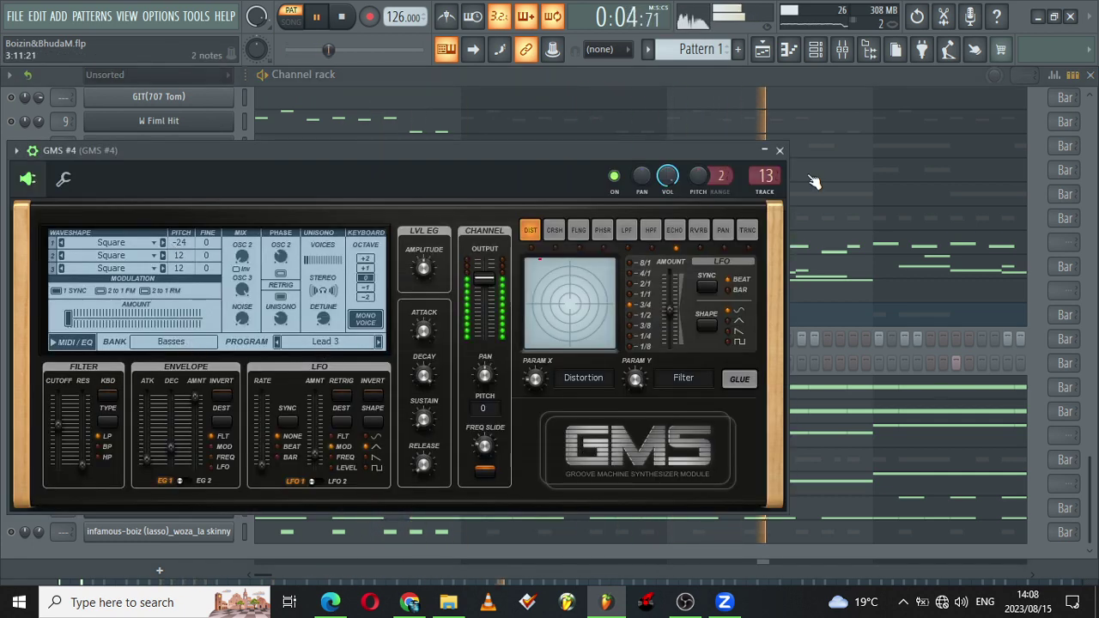
click(778, 152)
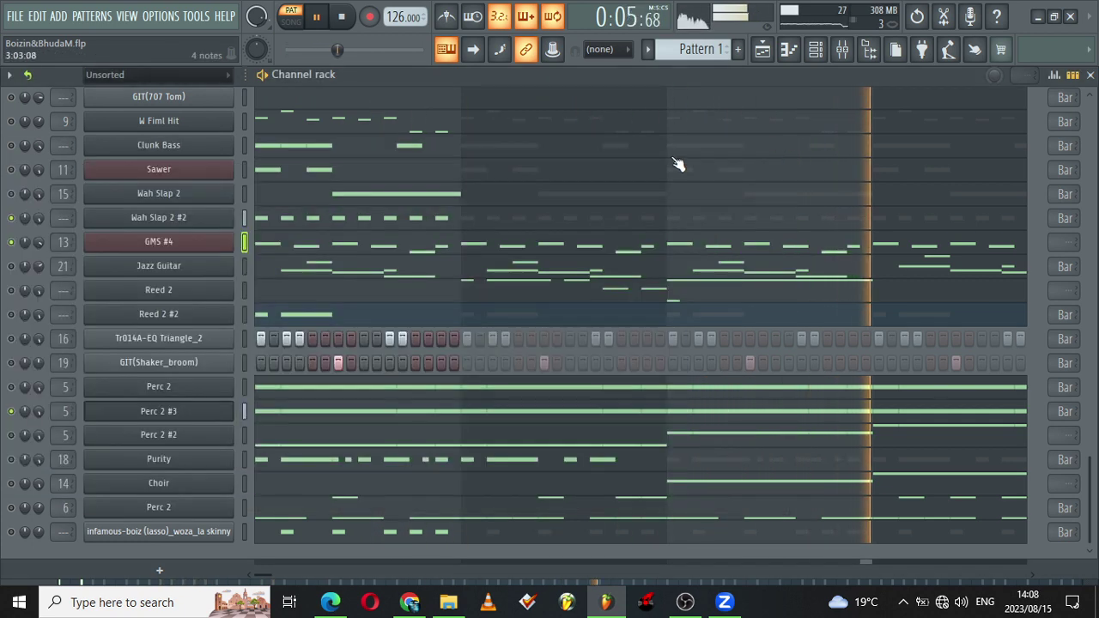
Step: Open Perc 2 #3 in the piano roll and place C5 slide notes, nine steps long at 1:03:00 and one step long at 2:04:00
click(278, 414)
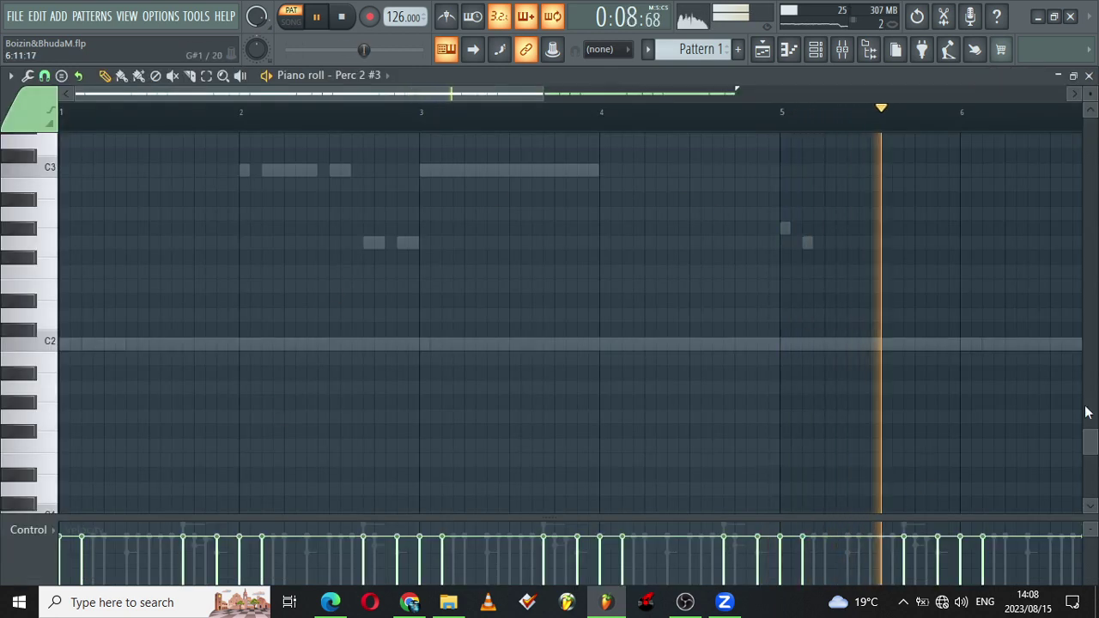
scroll(716, 215, up, 6)
drag(1091, 336, 1093, 371)
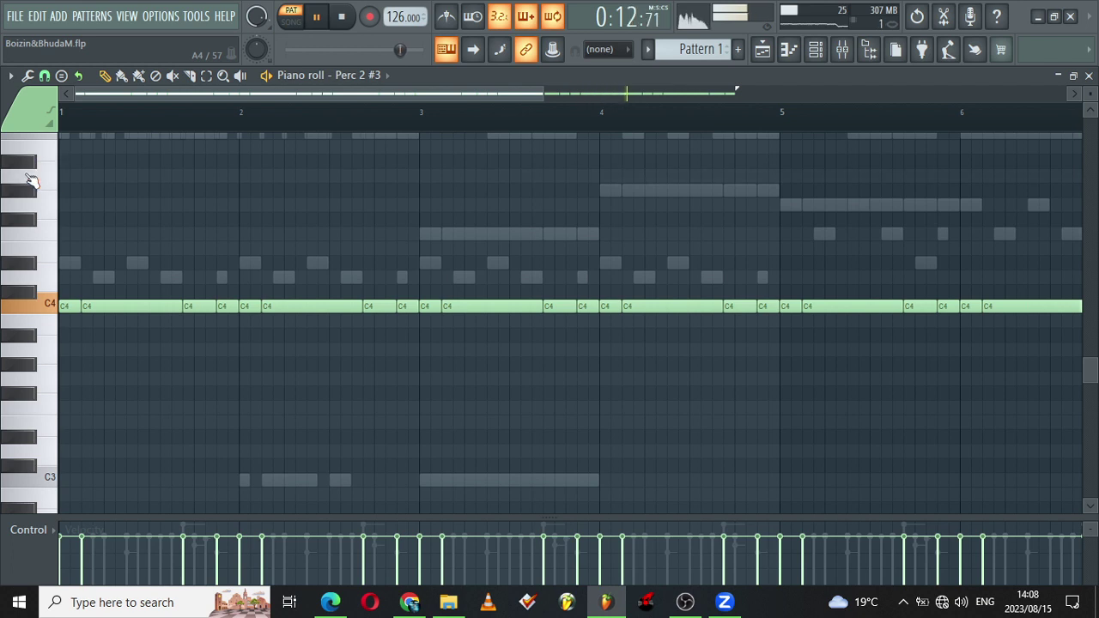
scroll(34, 176, up, 4)
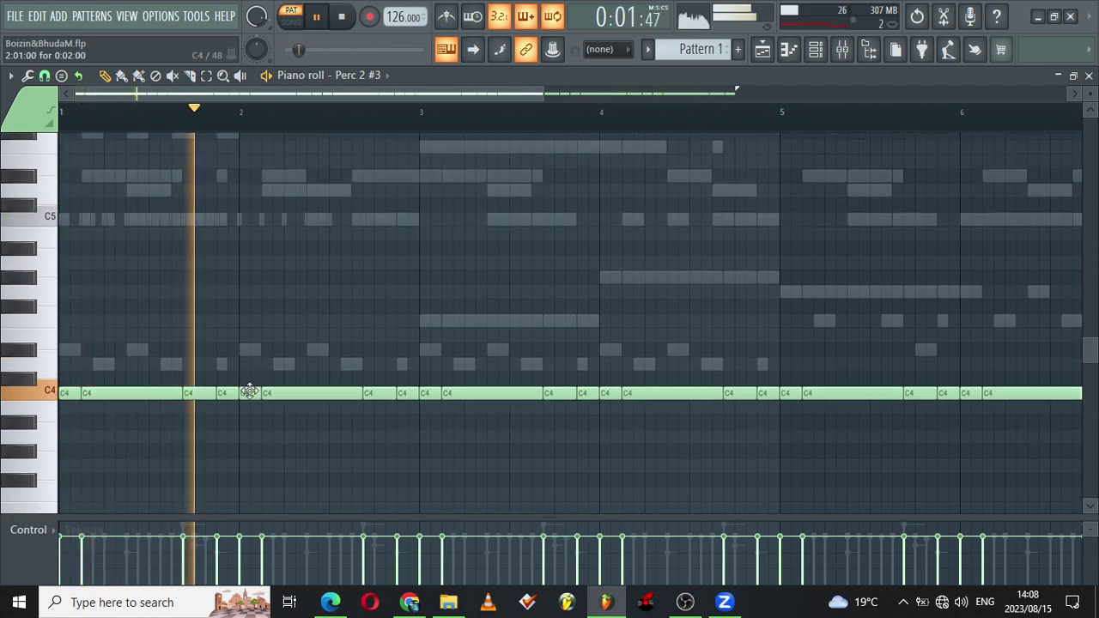
click(241, 221)
double_click(251, 220)
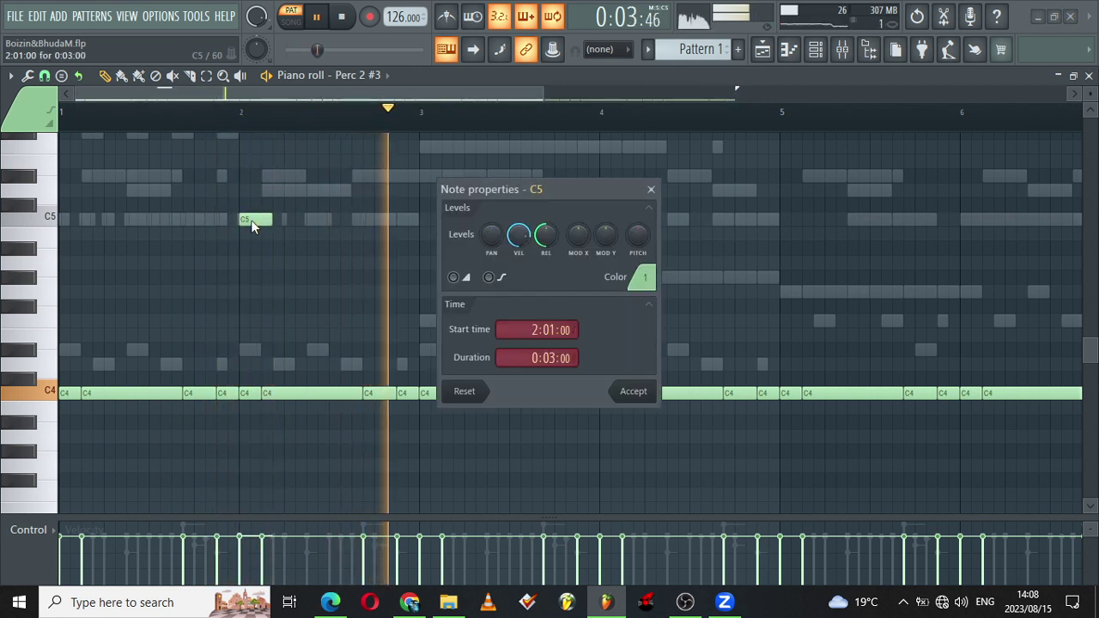
click(637, 389)
drag(256, 221, 179, 219)
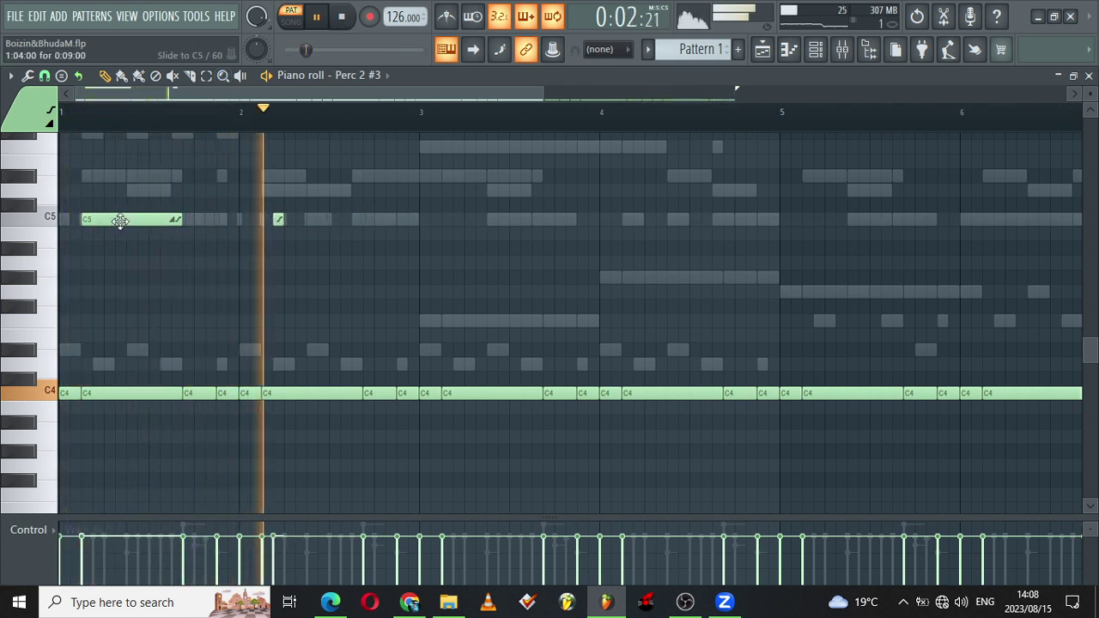
Step: Move the long C5 slide note to 1:07:00, shorten it to five steps, and move the one-step slide note to 2:07:00
drag(120, 220, 158, 218)
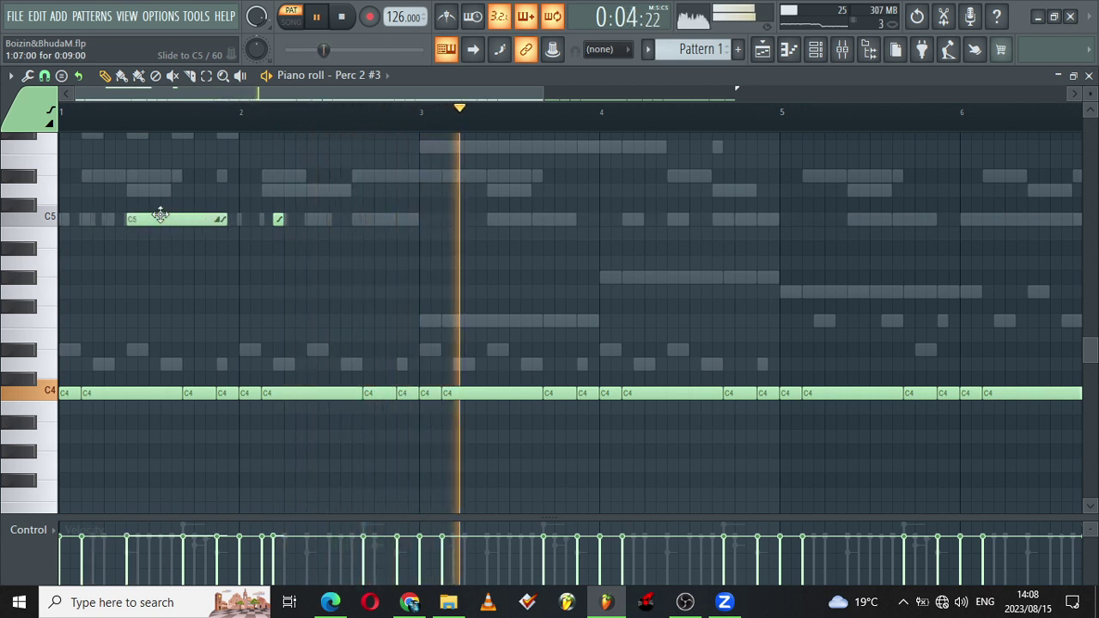
drag(225, 219, 191, 220)
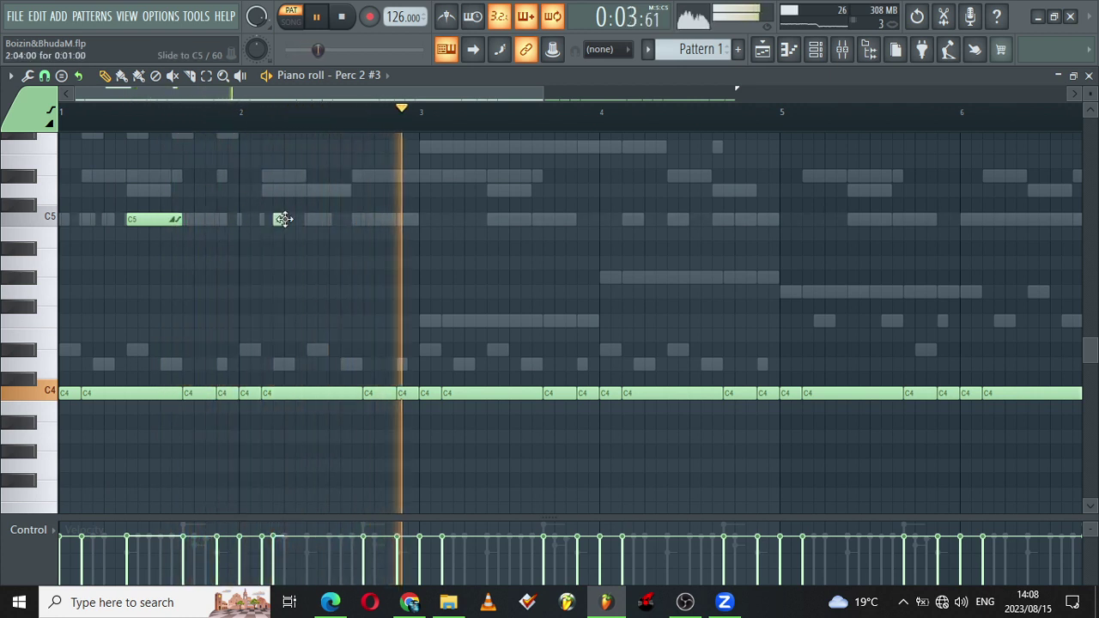
drag(283, 219, 309, 219)
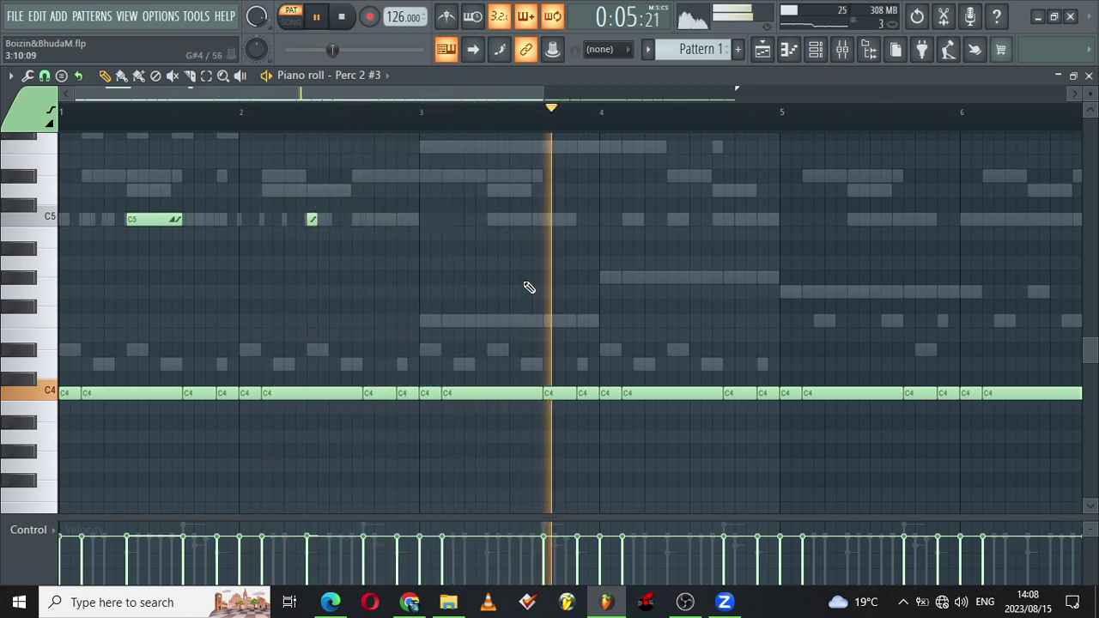
Step: Add a one-step C5 slide note at 3:15:00, raise the C4 note at 4:01:00 to C5, and put a one-step C4 slide there
drag(587, 367, 618, 444)
click(582, 219)
key(ctrl+Up)
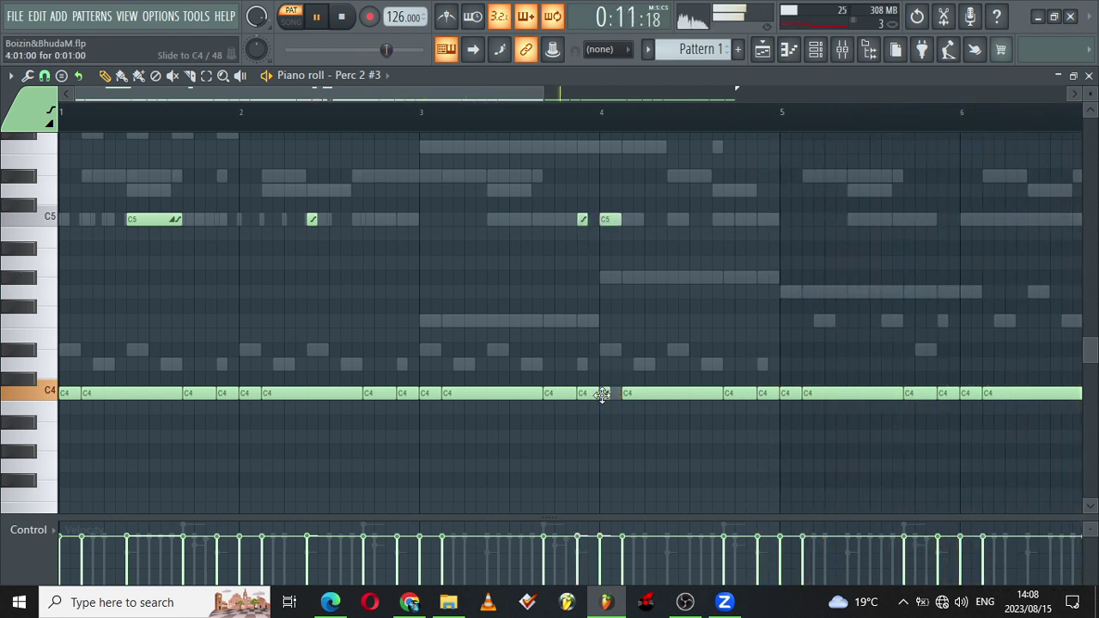
Step: Turn off looping for the Perc 2 #3 notes and look over the first channels in the channel rack
drag(543, 94, 809, 45)
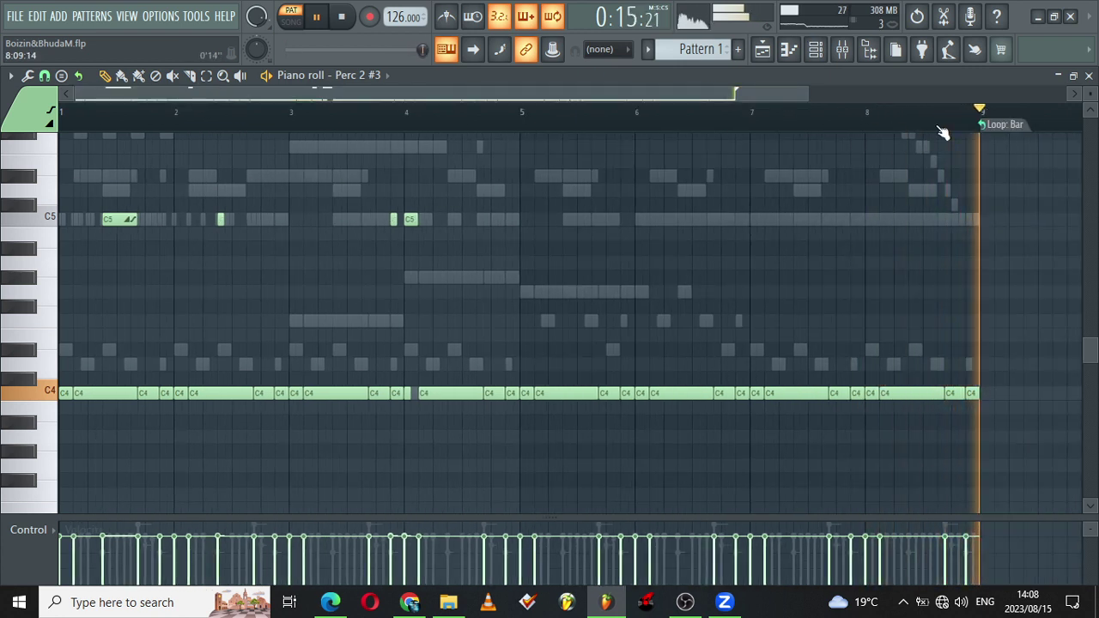
click(996, 124)
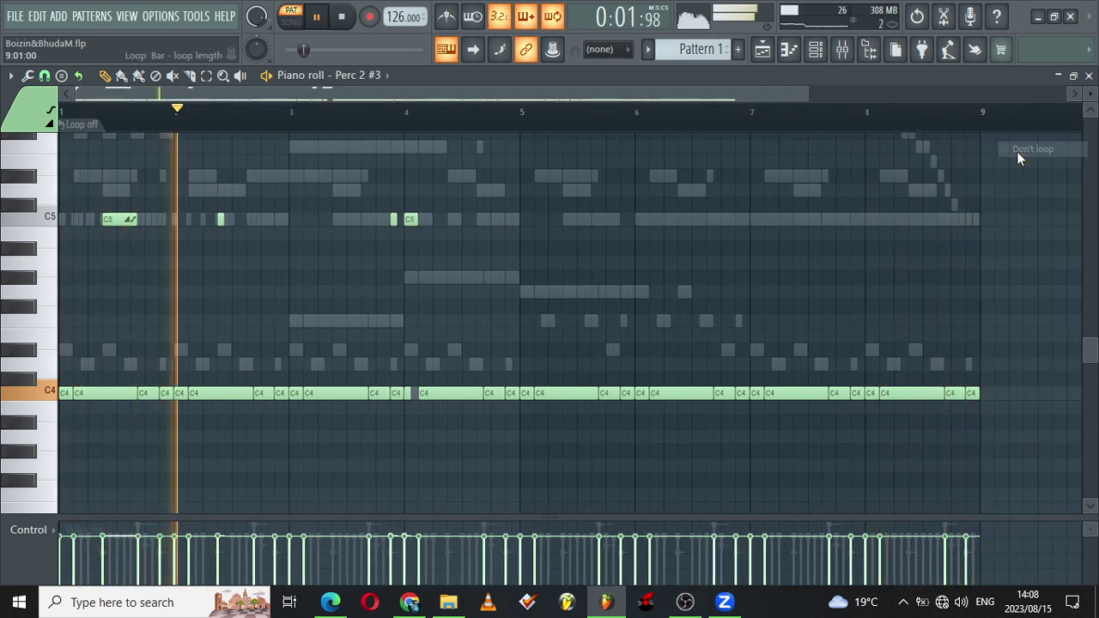
click(1019, 151)
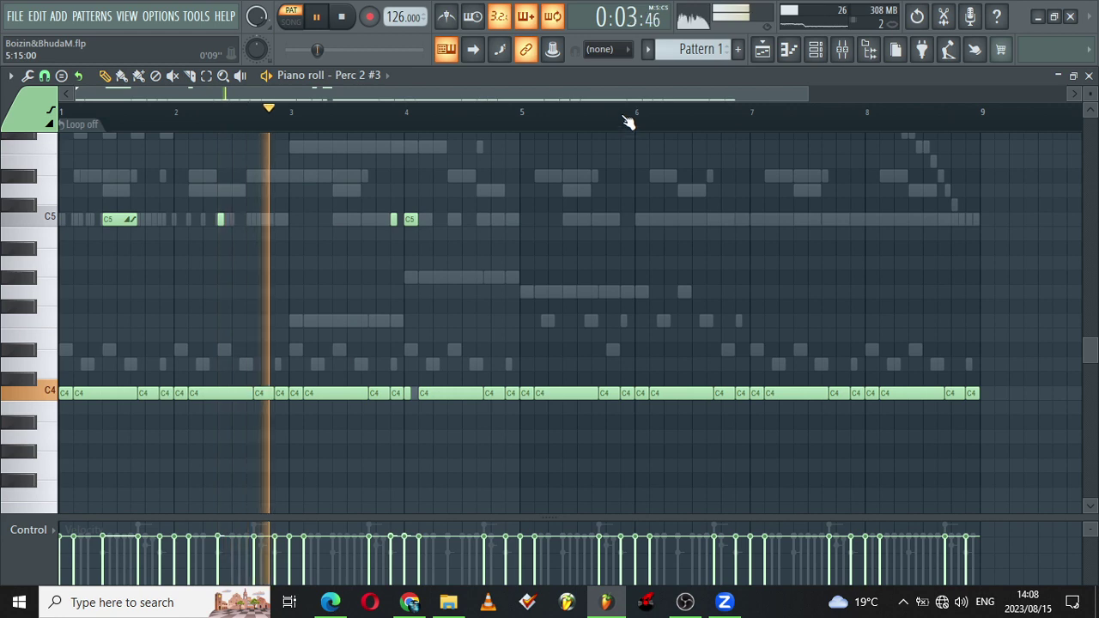
click(819, 49)
drag(1090, 510, 262, 103)
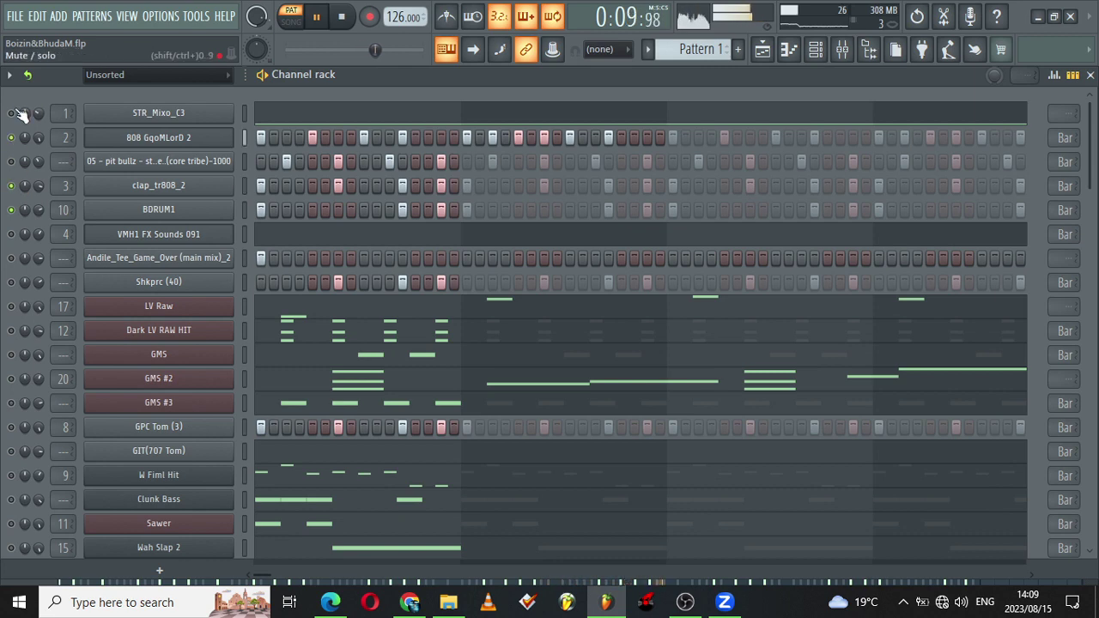
click(807, 47)
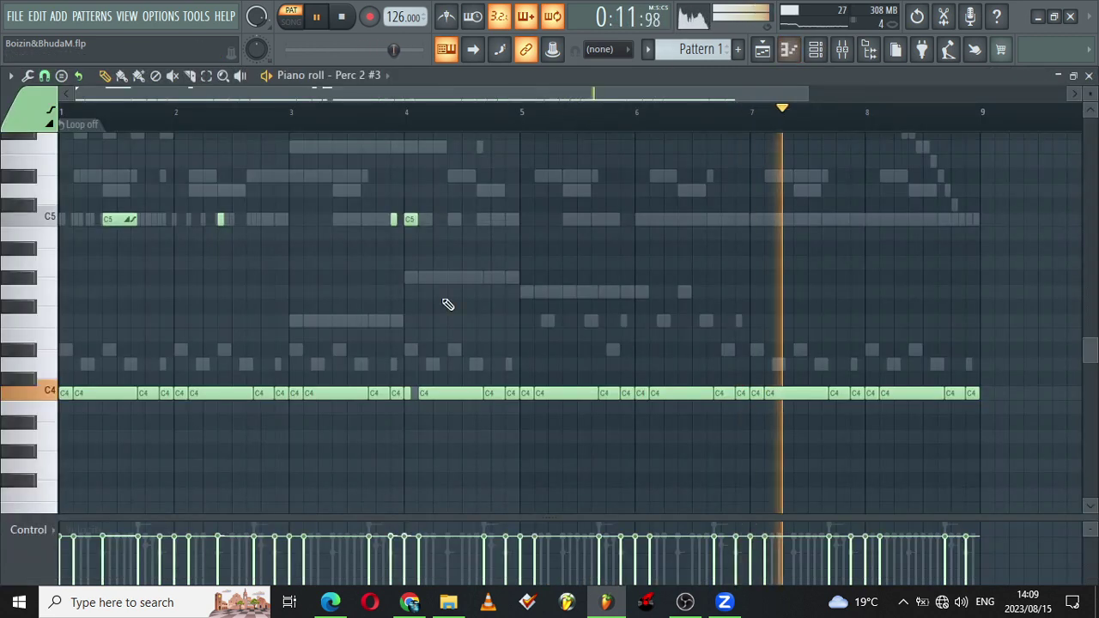
Step: Raise the Perc 2 #3 C4 notes at 4:12:00, 4:15:00, 5:12:00 and 6:01:00 to C5, and the one at 5:15:00 to A#4
drag(807, 91, 624, 92)
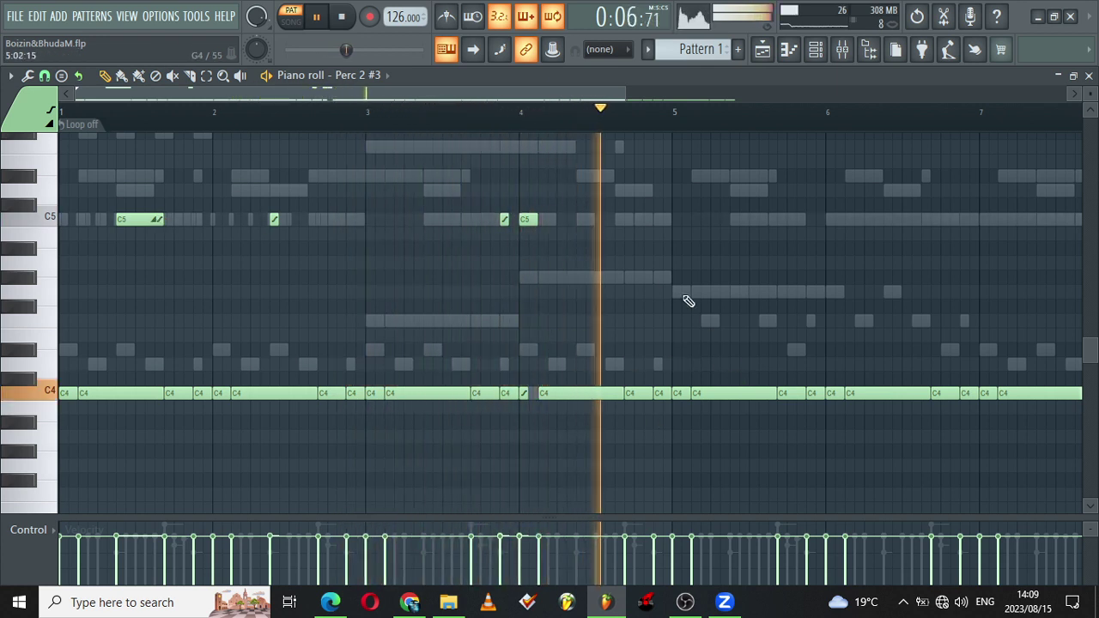
drag(638, 360, 660, 414)
key(ctrl+Up)
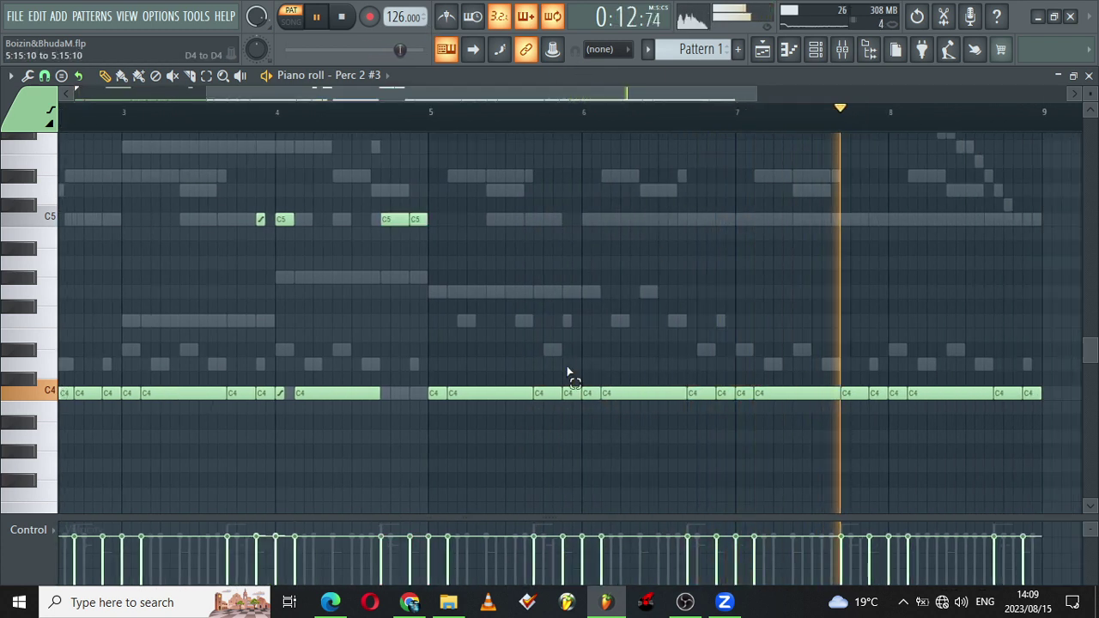
drag(569, 360, 592, 416)
drag(544, 318, 565, 412)
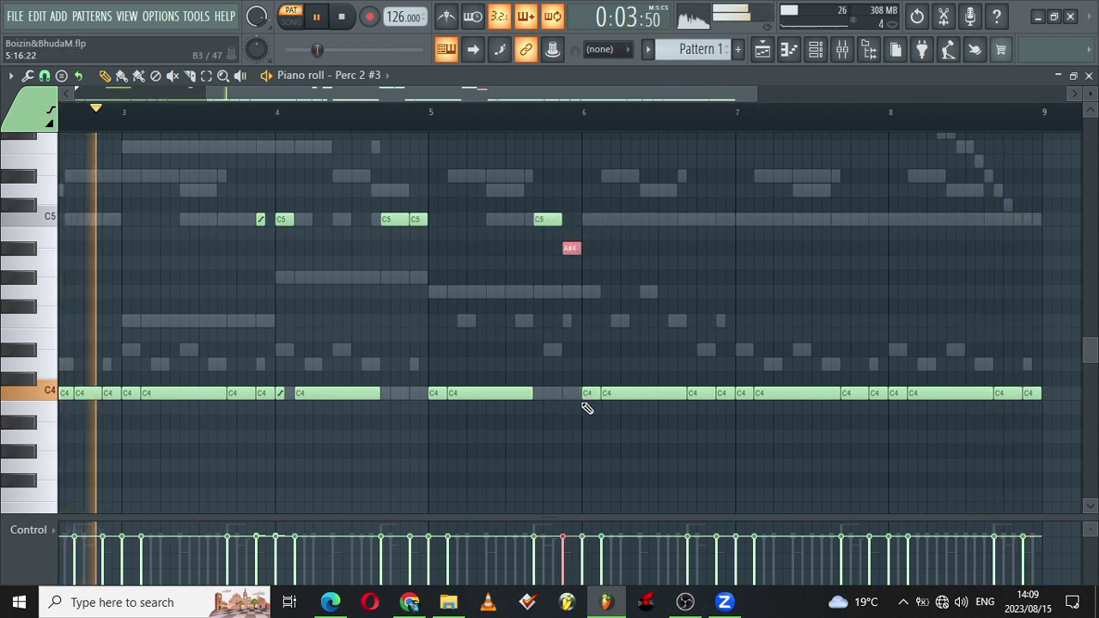
drag(587, 395, 587, 220)
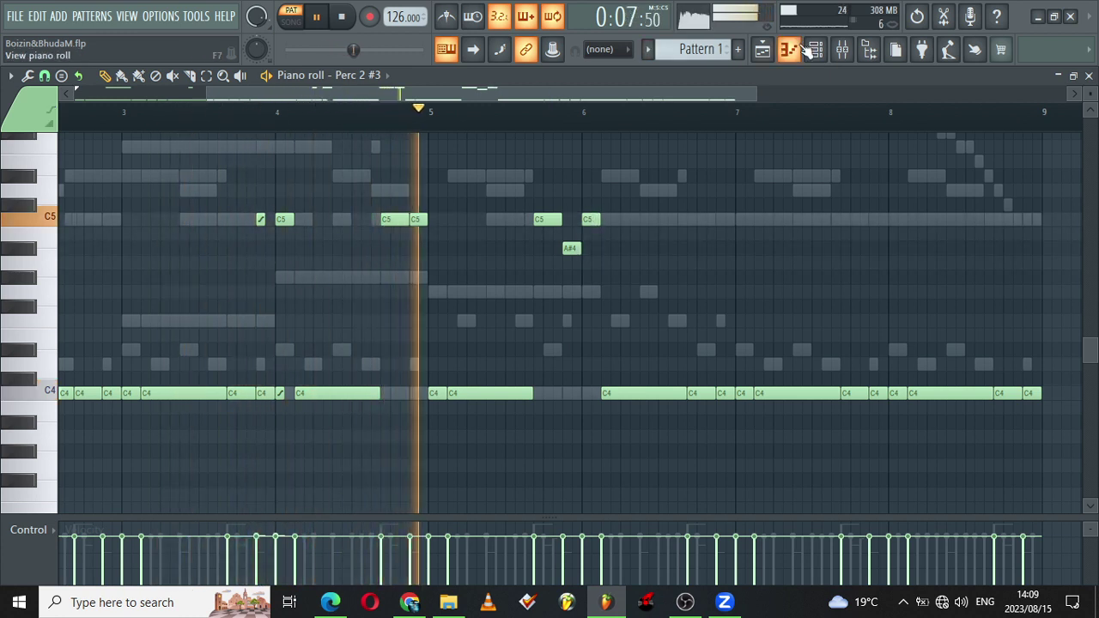
Step: Raise the C4 notes at 6:12:00 and 7:01:00 to A#4, and those at 6:15:00 and 7:03:00 to G#4
drag(743, 92, 667, 93)
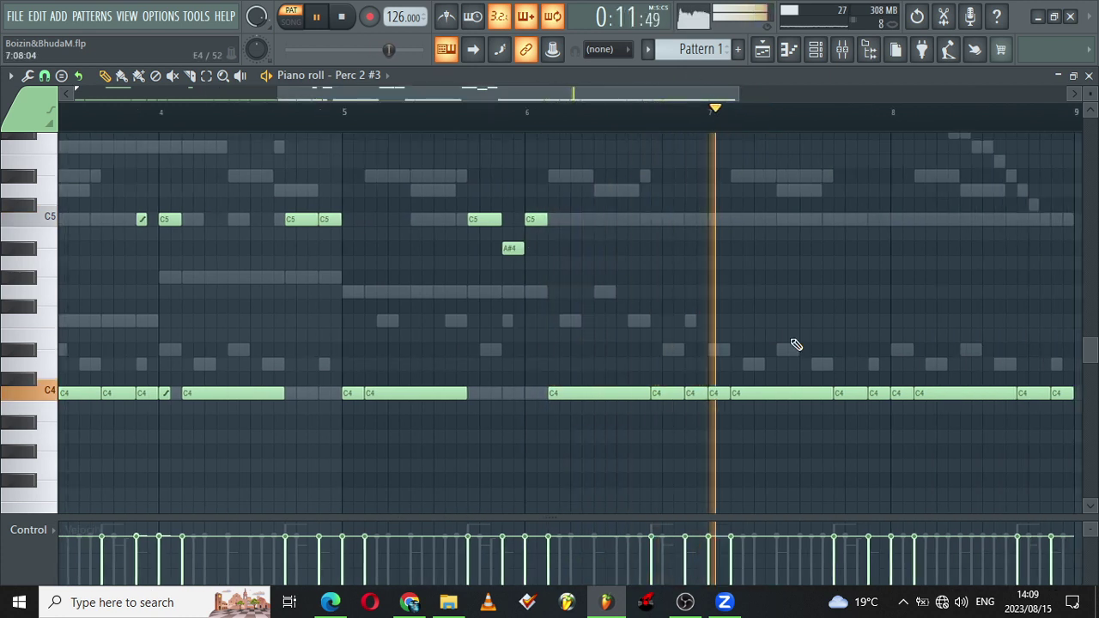
drag(741, 93, 809, 93)
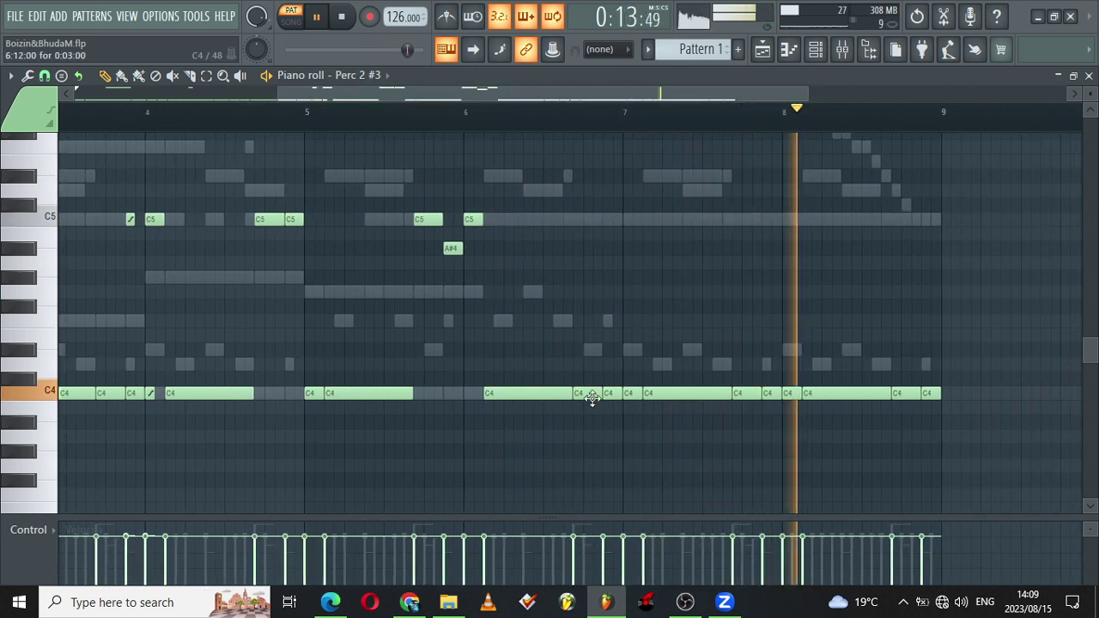
drag(592, 395, 587, 247)
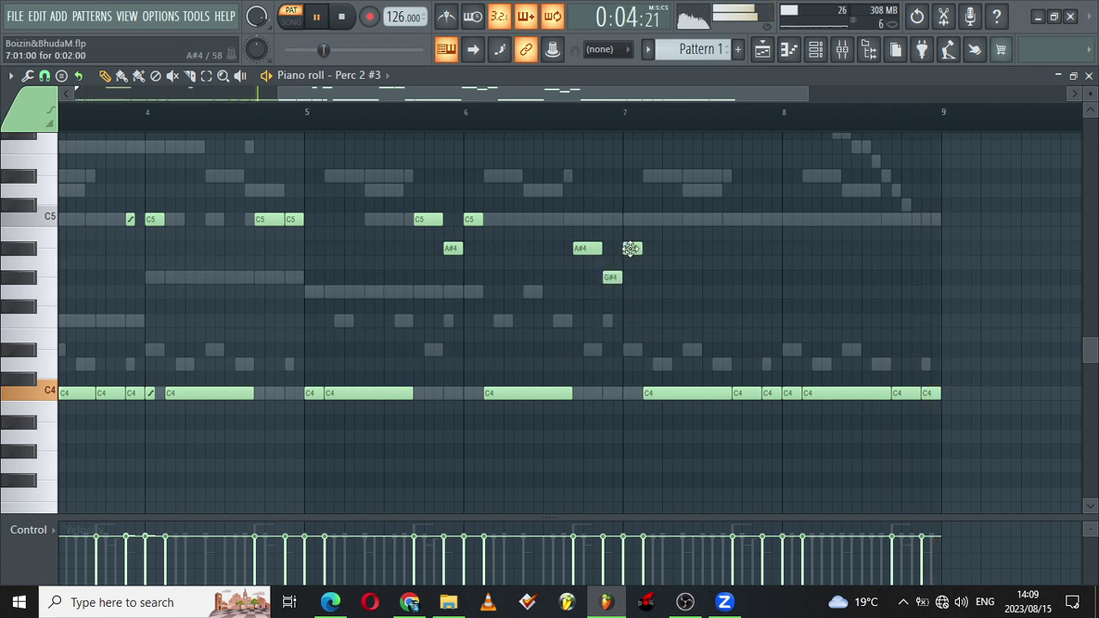
drag(662, 392, 662, 277)
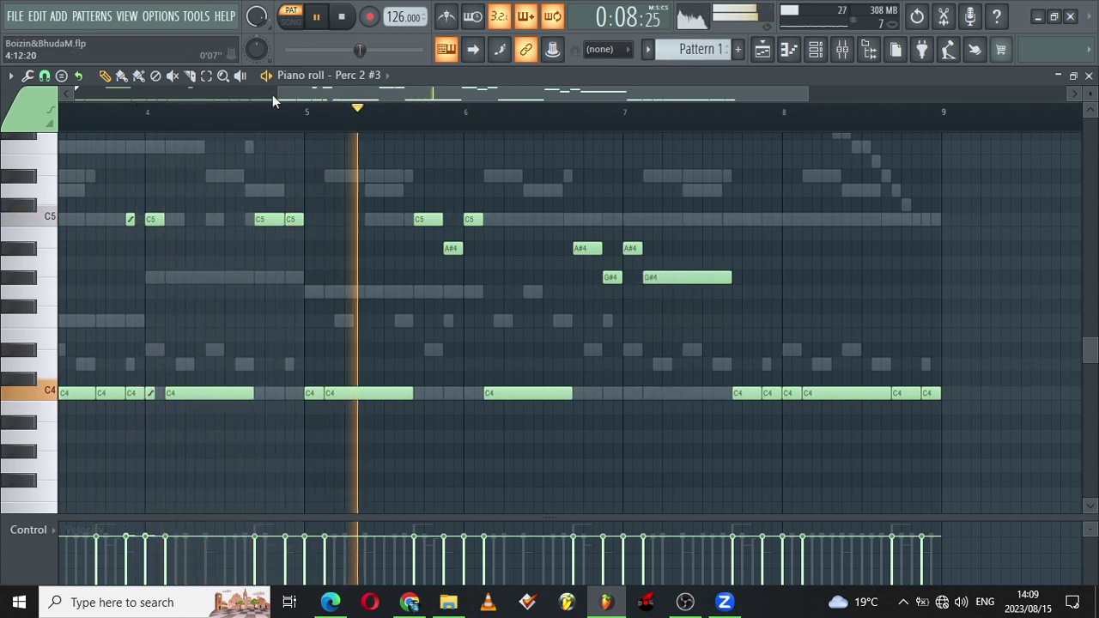
drag(7, 78, 4, 93)
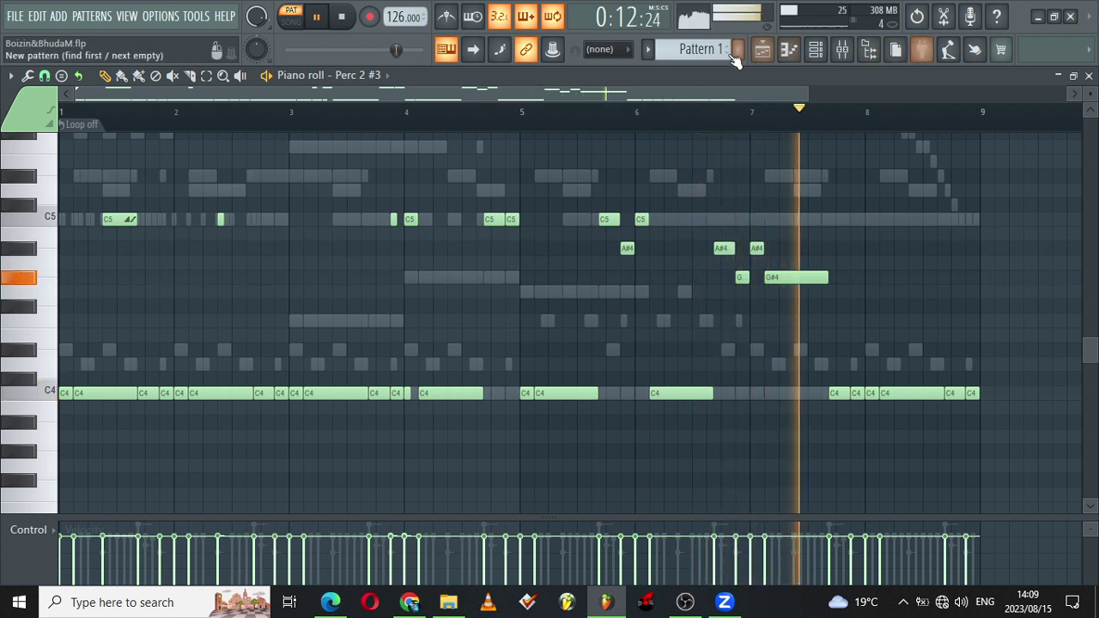
Step: Raise the C4 notes at 7:12:00, 7:15:00 and 8:01:00 to G4, and set the 6:15:00 note to A#4
drag(678, 92, 840, 76)
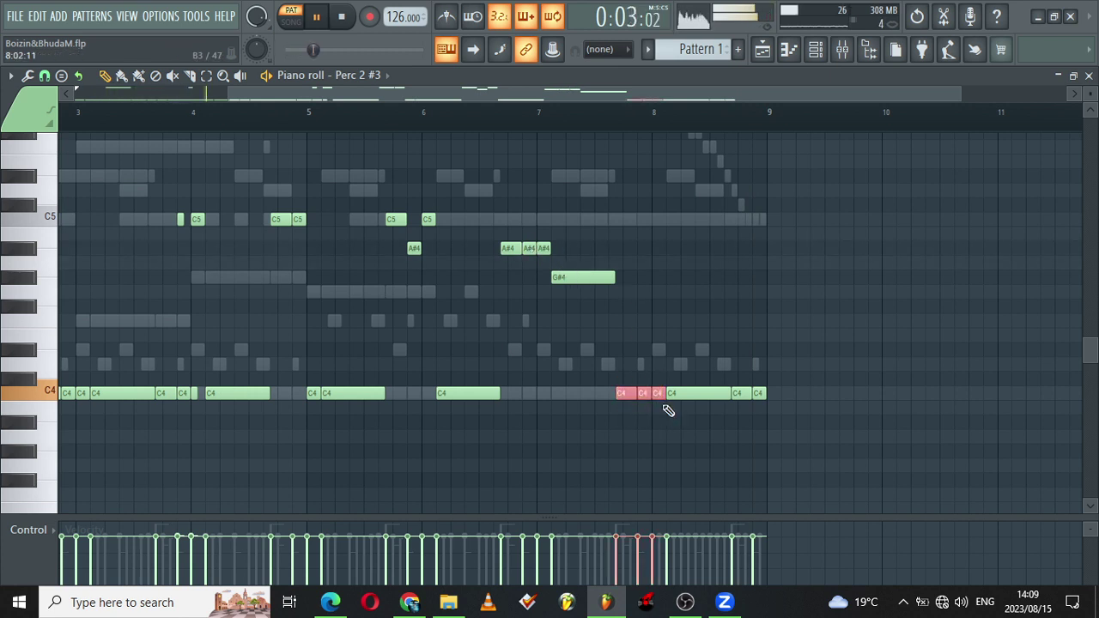
key(Up)
key(Up)
key(Up)
key(Up)
key(Up)
key(Up)
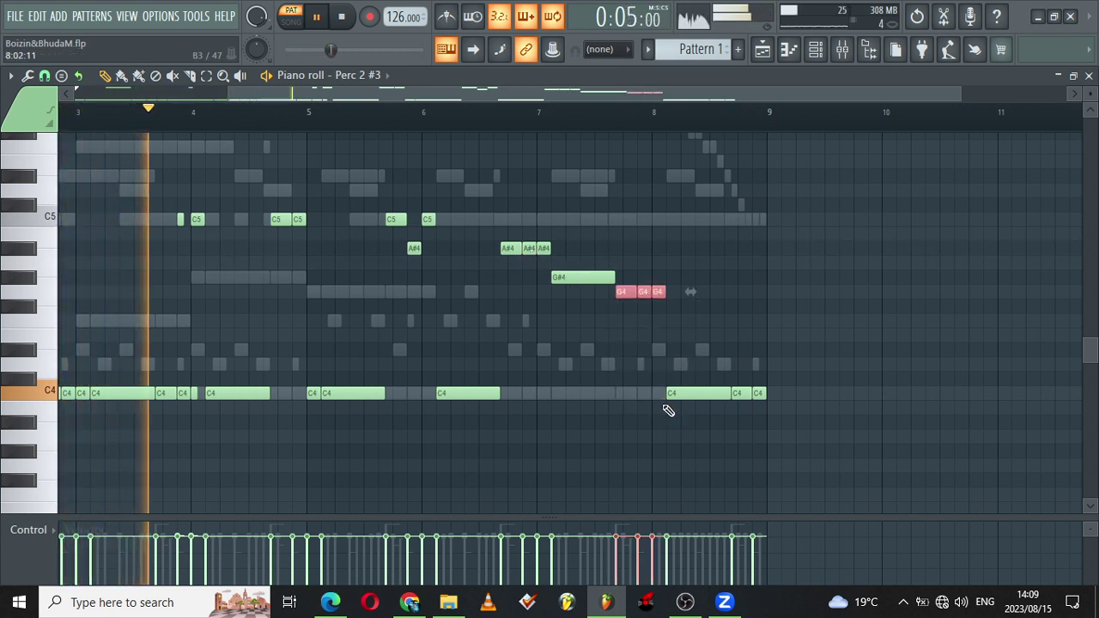
Step: Try G4 for the long 7:03:00 note and G#4 for the three notes following it
drag(564, 278, 570, 296)
mouse_move(624, 255)
mouse_down()
mouse_move(645, 297)
mouse_move(662, 302)
mouse_up()
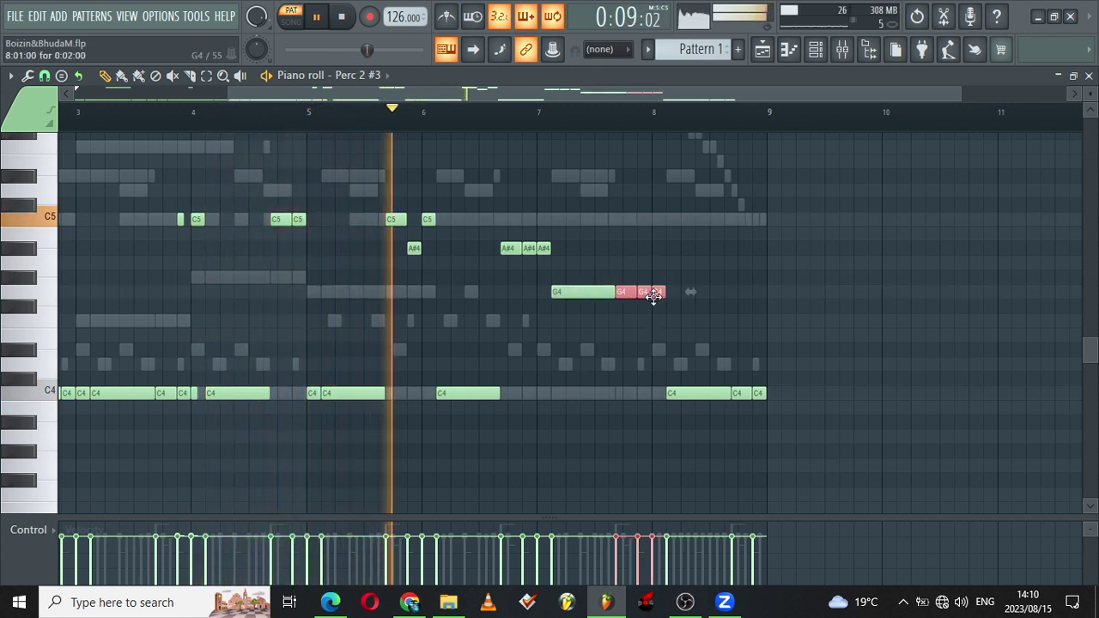
key(Up)
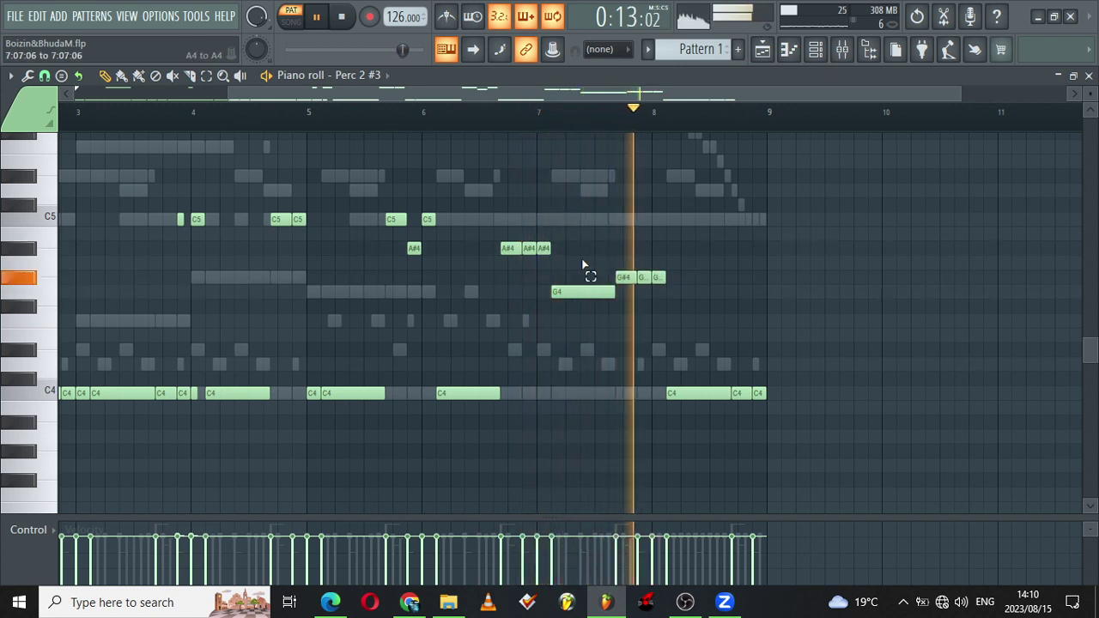
Step: Set the 7:03:00 note back to G#4, the 7:12:00 and 7:15:00 notes to G4, and the 8:01:00 note to C5
drag(586, 269, 589, 304)
key(Up)
drag(622, 258, 646, 288)
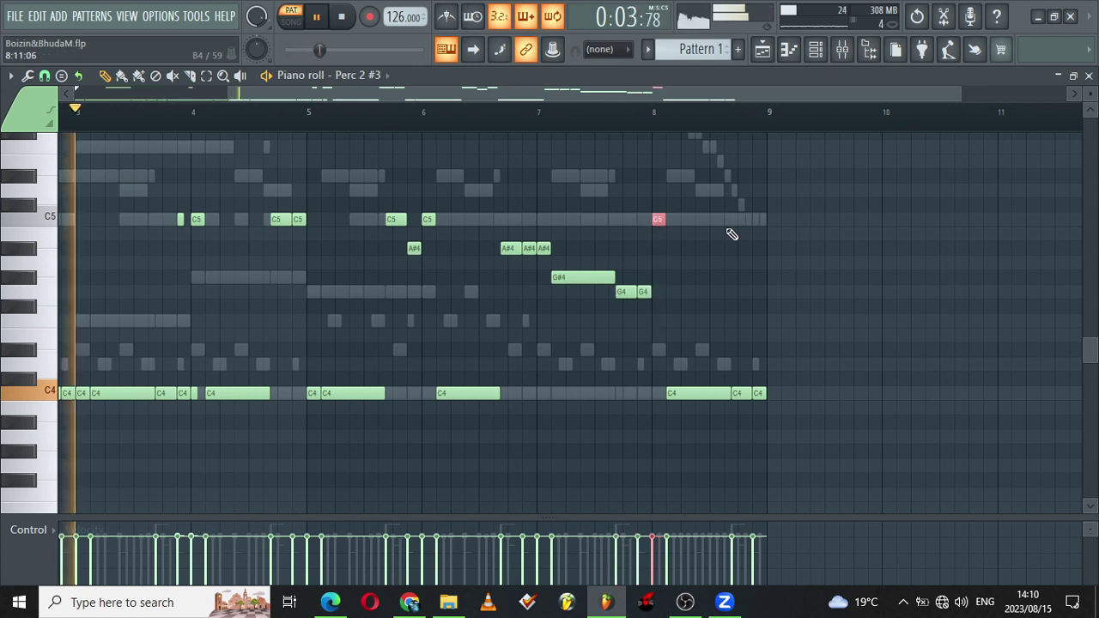
Step: Delete the C5 slide note at 1:07:00 in the Perc 2 #3 pattern
drag(780, 88, 2, 147)
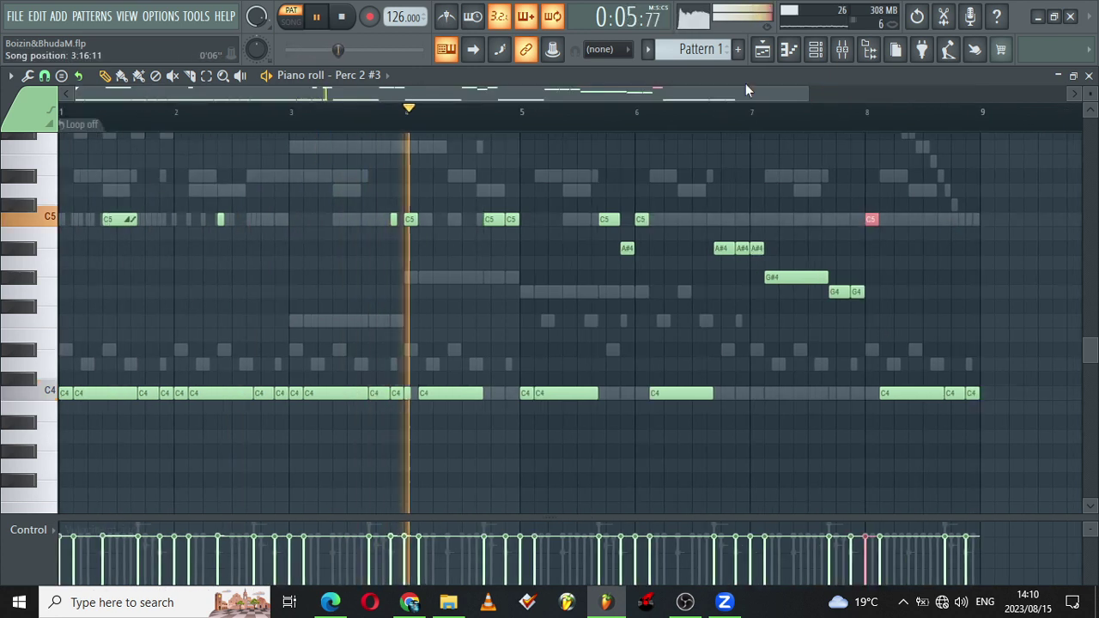
drag(808, 94, 587, 94)
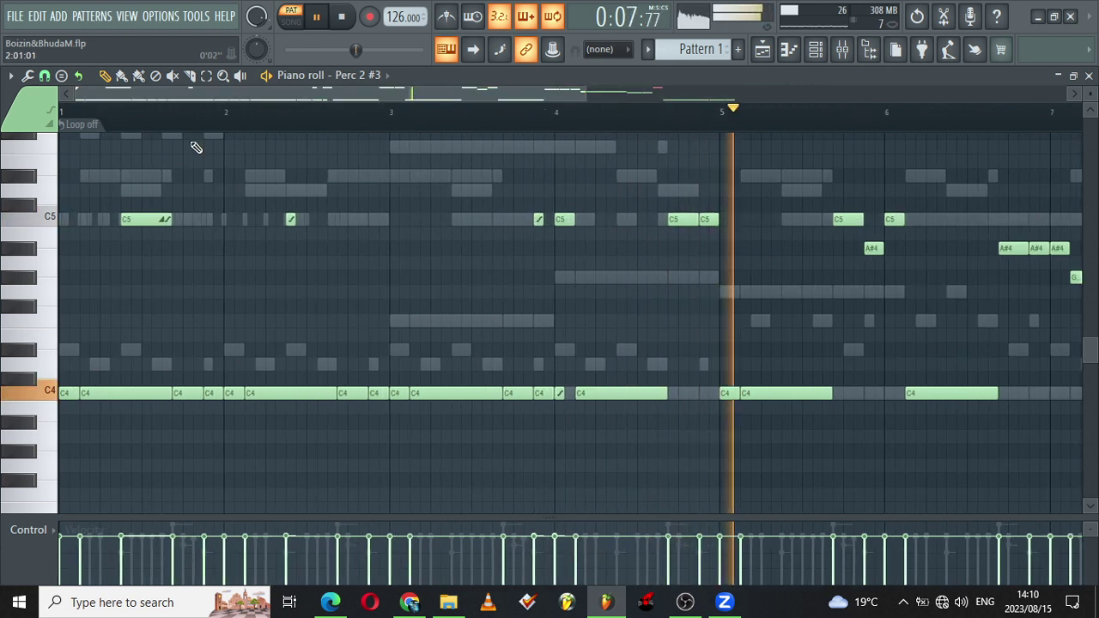
right_click(144, 223)
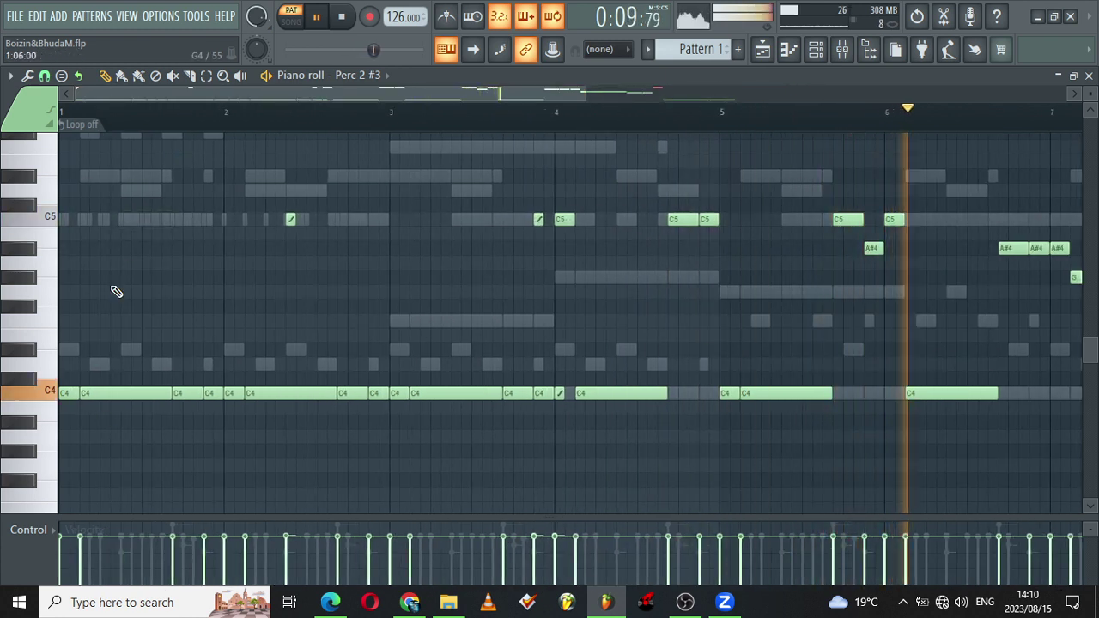
drag(537, 94, 912, 79)
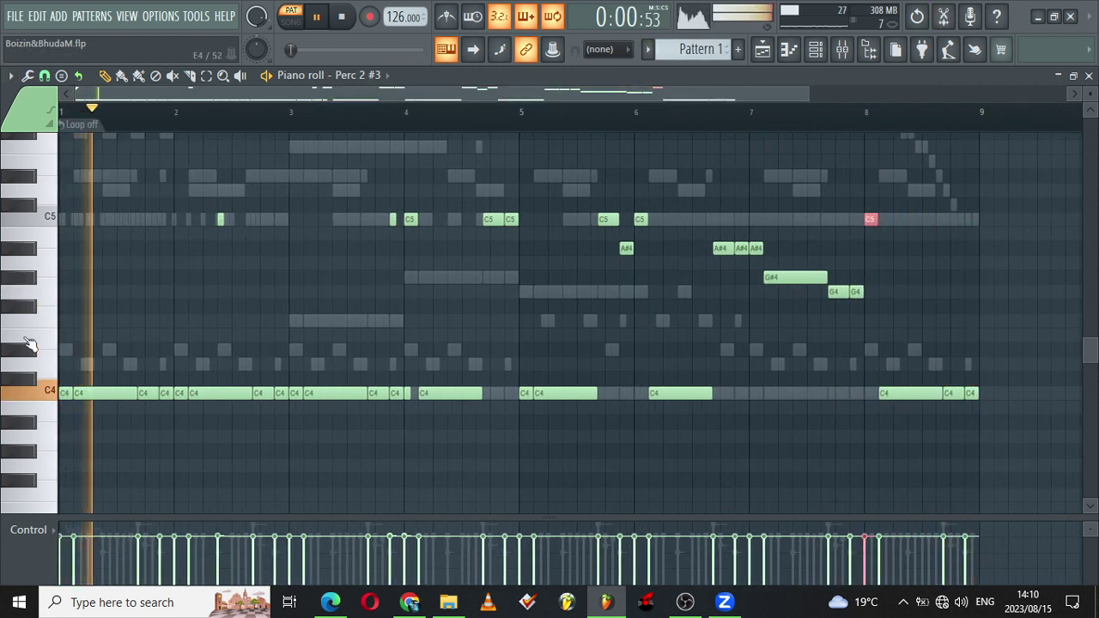
Step: Unmute the Dark LV RAW HIT channel in the channel rack and return to the Perc 2 #3 notes
click(818, 50)
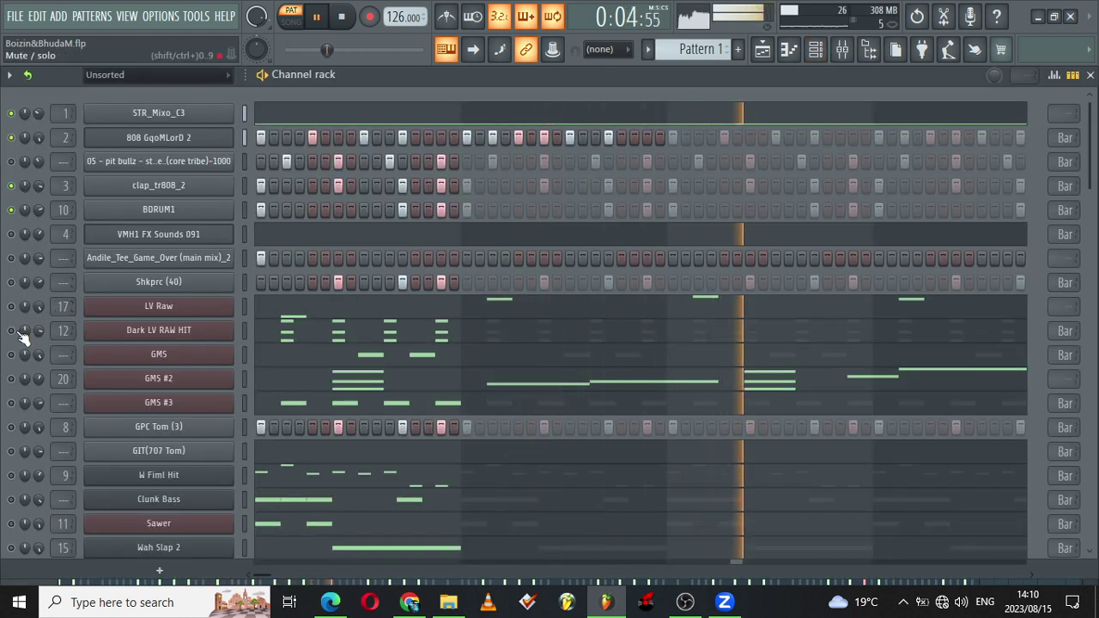
scroll(530, 440, down, 5)
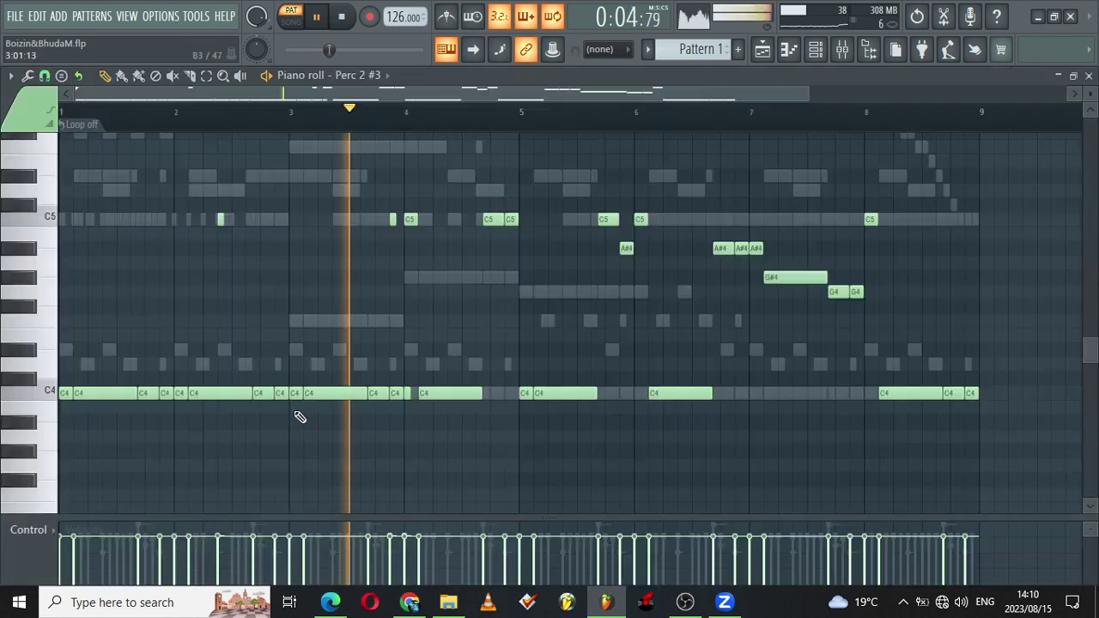
click(298, 419)
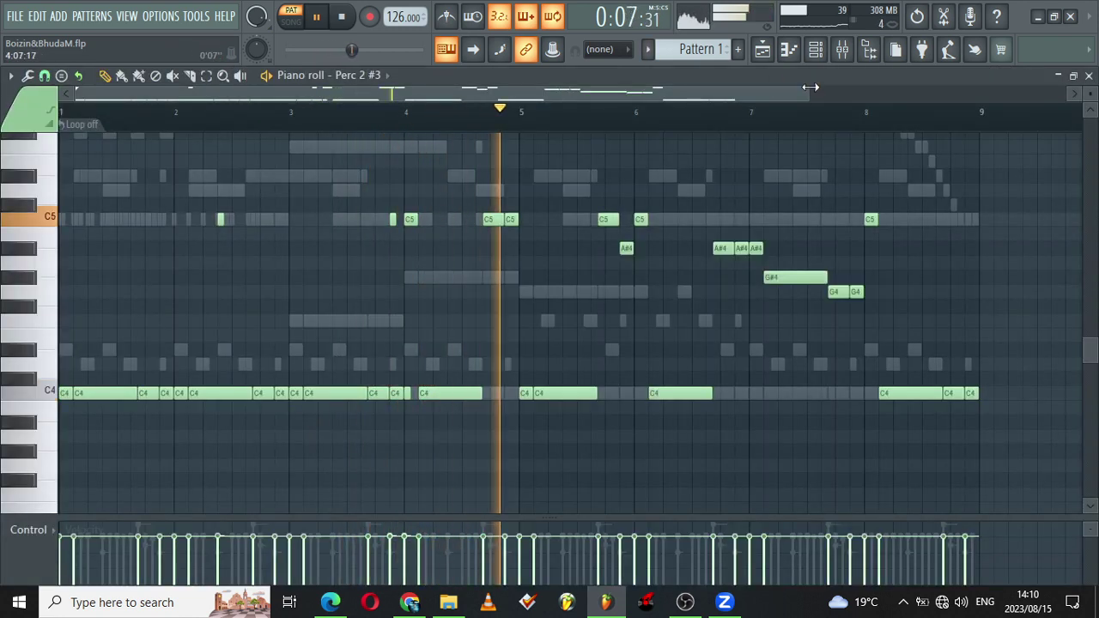
Step: Replace the long C4 at 1:03:00 with C4 notes at 1:03:00, 1:05:00 and 1:07:00, and delete the C5 slide at 2:07:00
drag(810, 87, 470, 86)
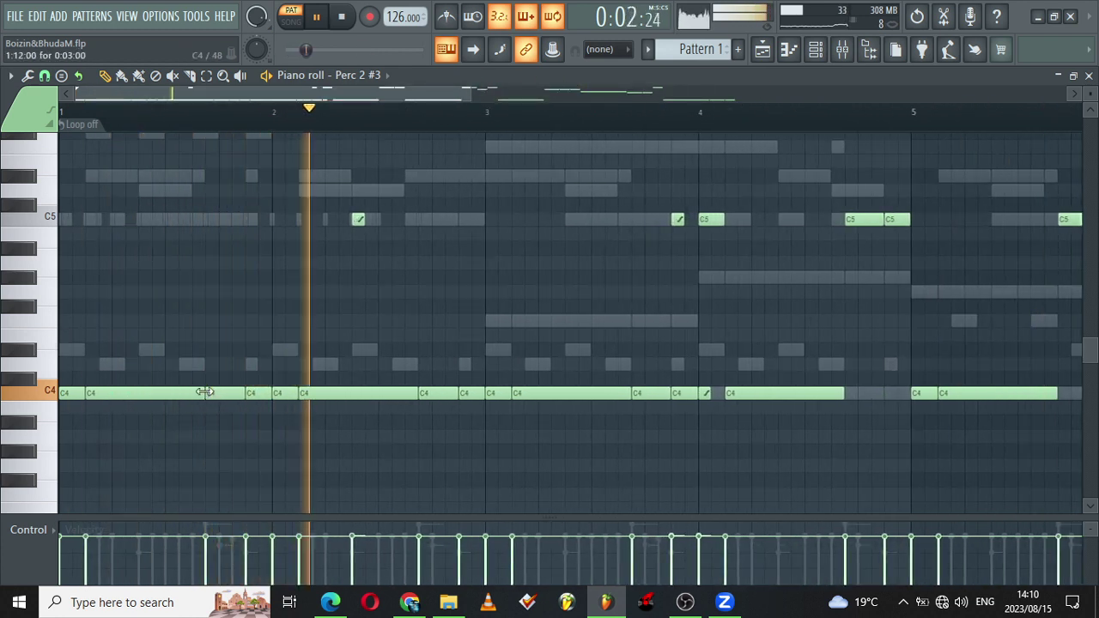
drag(205, 392, 118, 391)
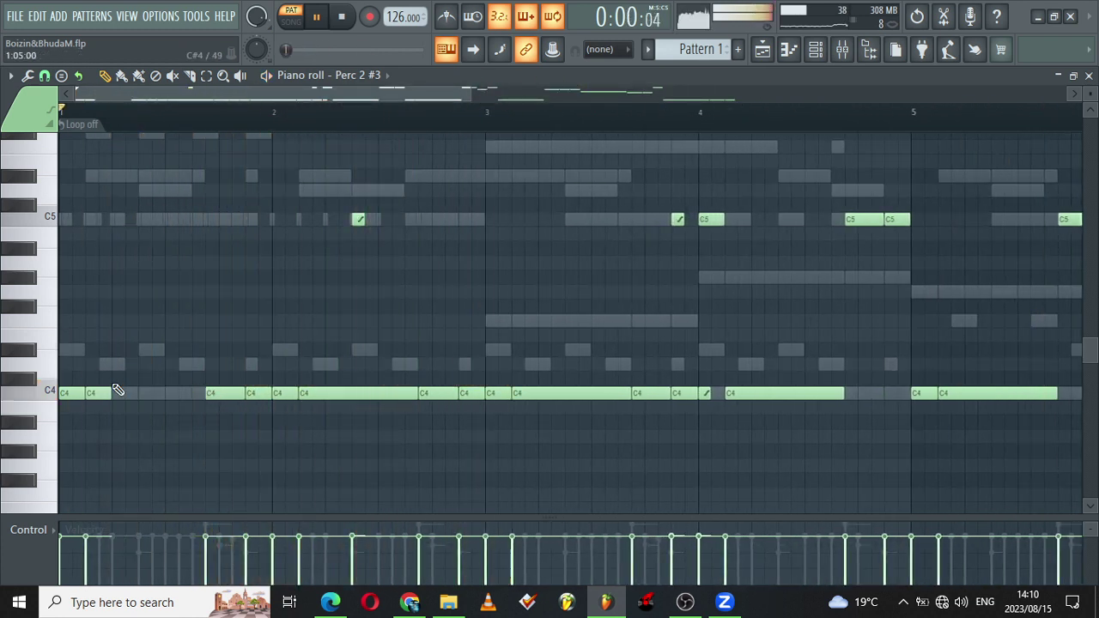
click(115, 392)
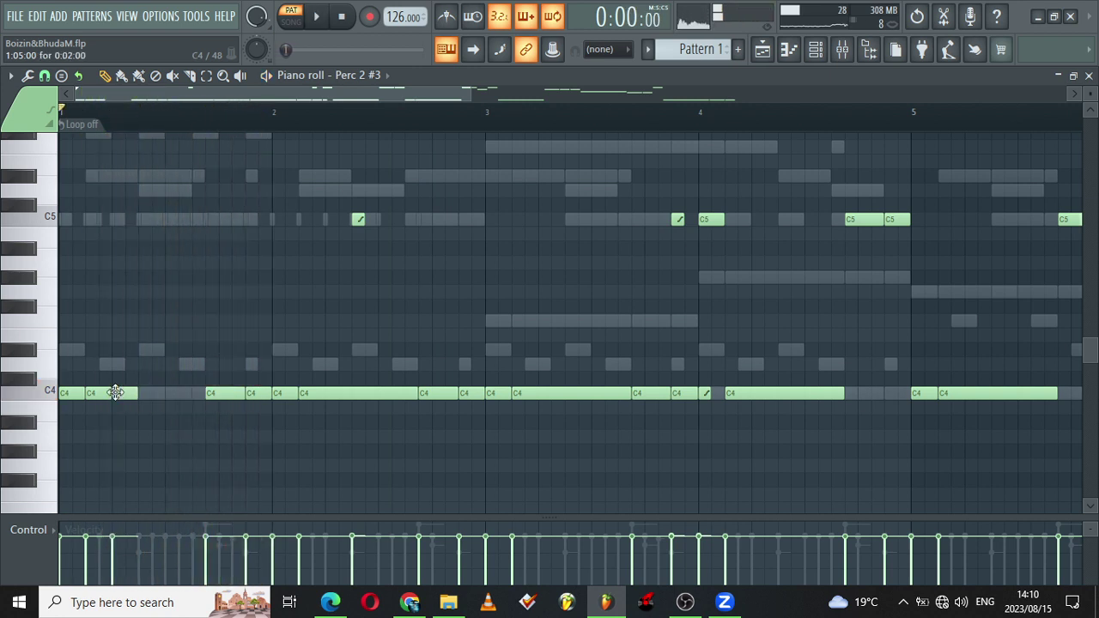
drag(115, 392, 197, 392)
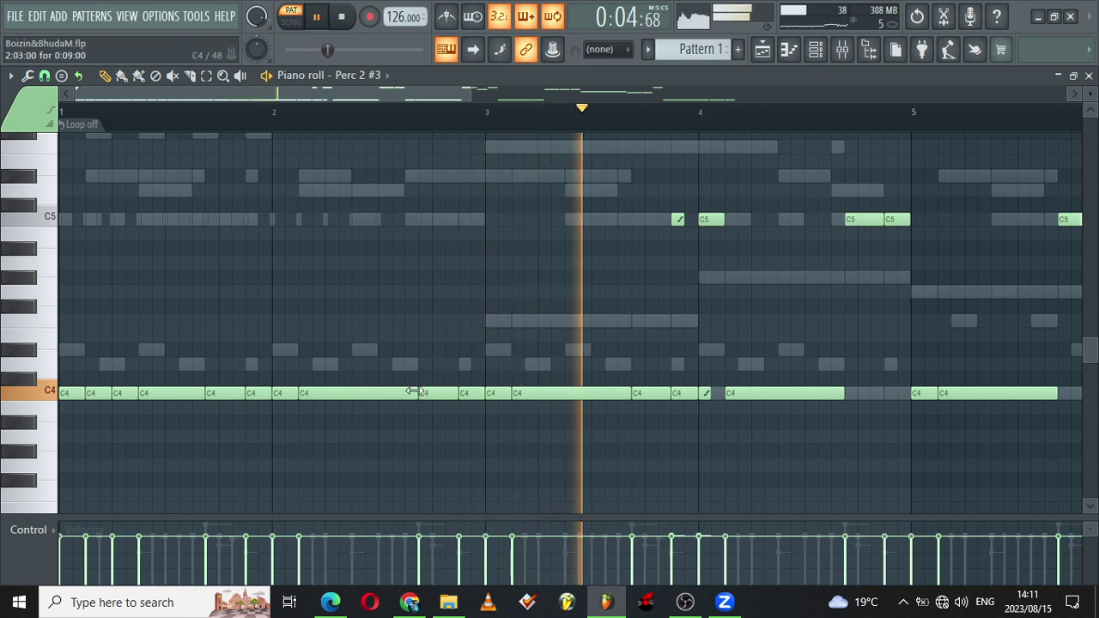
Step: Split the 2:03:00 C4 into notes at 2:03:00 and 2:05:00, and the 3:03:00 C4 into notes at 3:03:00, 3:05:00, 3:07:00 and 3:09:00
mouse_move(413, 392)
mouse_down()
mouse_move(338, 392)
mouse_move(412, 390)
mouse_up()
click(333, 394)
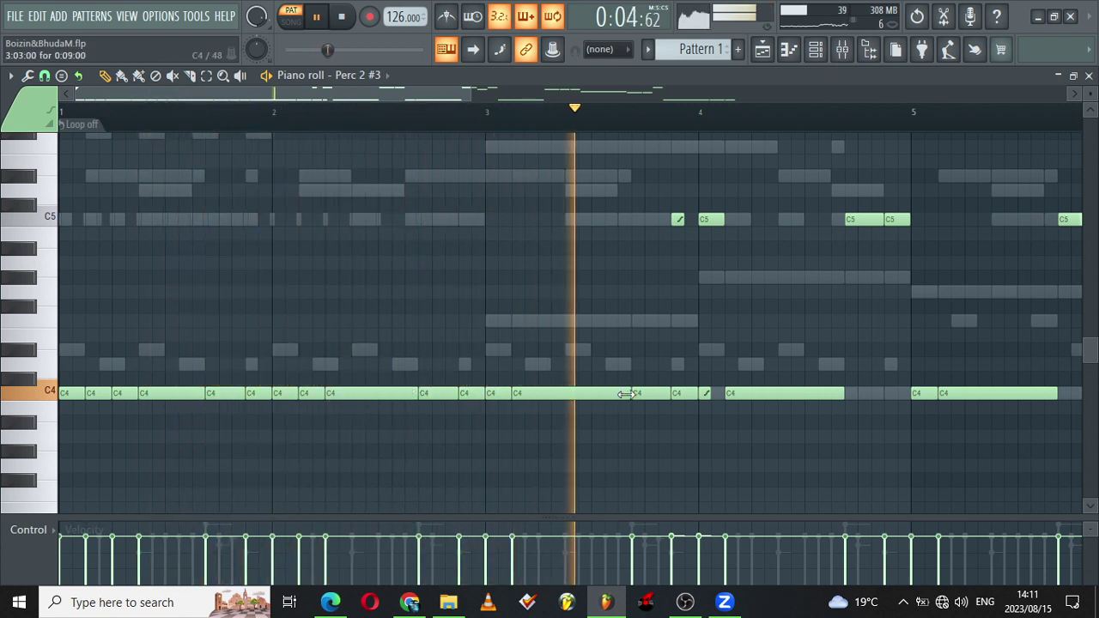
drag(631, 392, 538, 393)
click(548, 394)
click(574, 393)
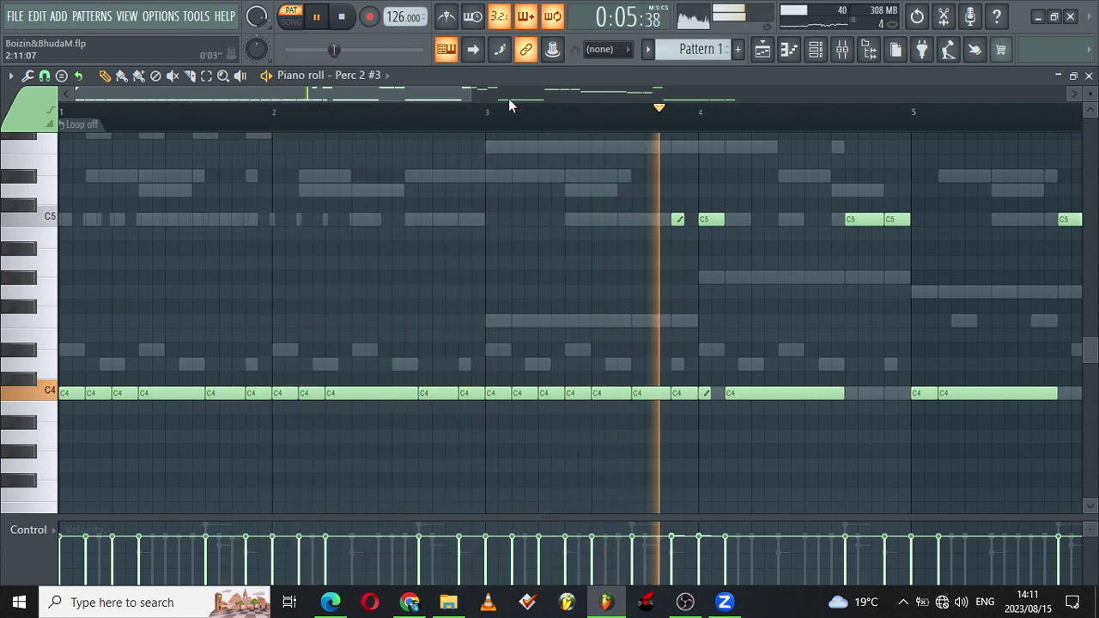
Step: Shorten the C4 note at 4:03:00 to two steps and add C4 notes at 4:05:00 and 4:07:00, the last five steps long
drag(469, 99, 604, 61)
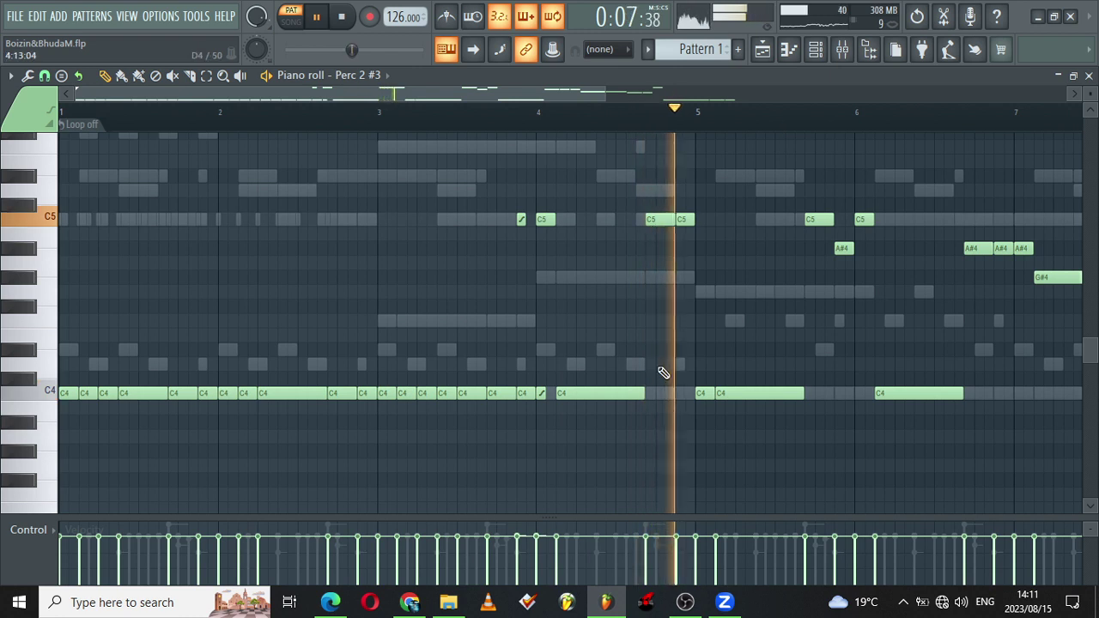
drag(643, 393, 574, 393)
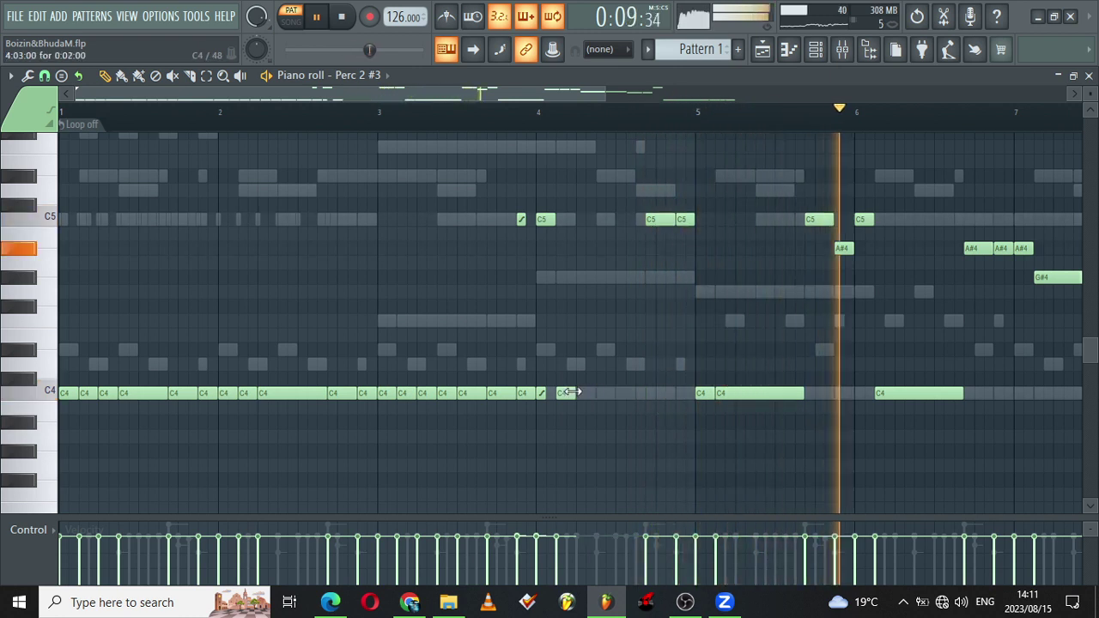
click(580, 393)
click(605, 394)
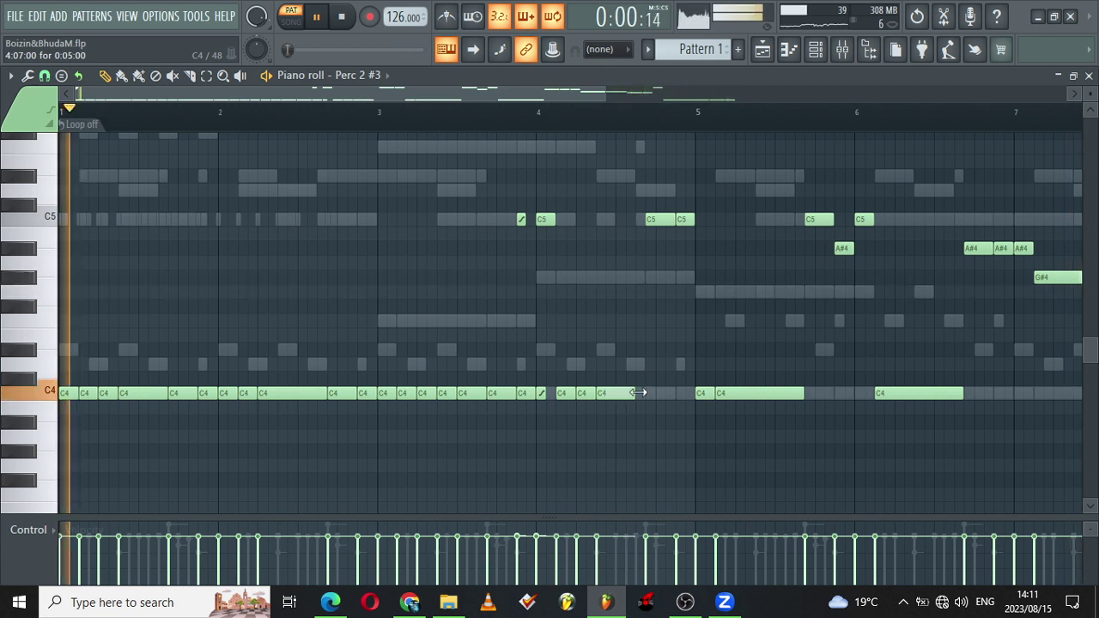
Step: Try all the Perc 2 #3 notes one octave higher and move them back down
scroll(506, 244, down, 1)
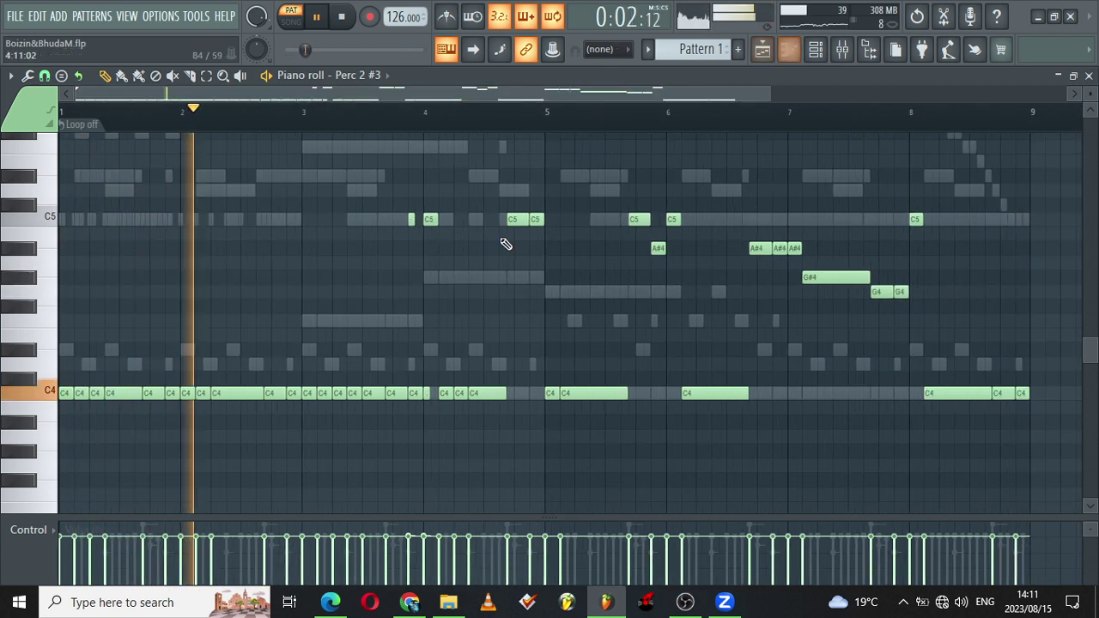
key(ctrl+Up)
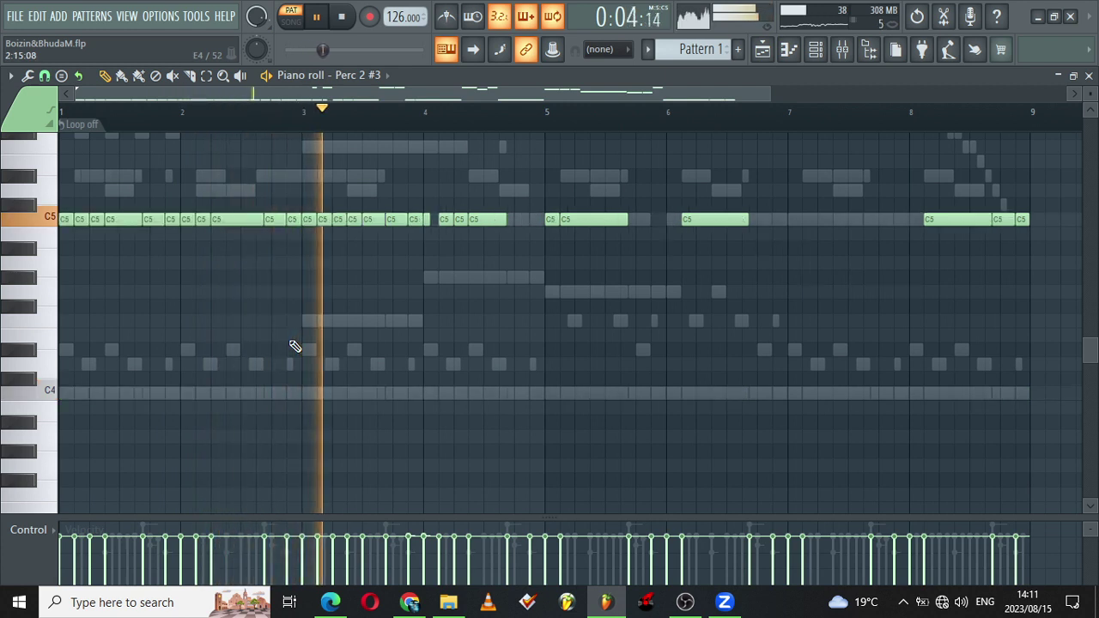
key(ctrl+Down)
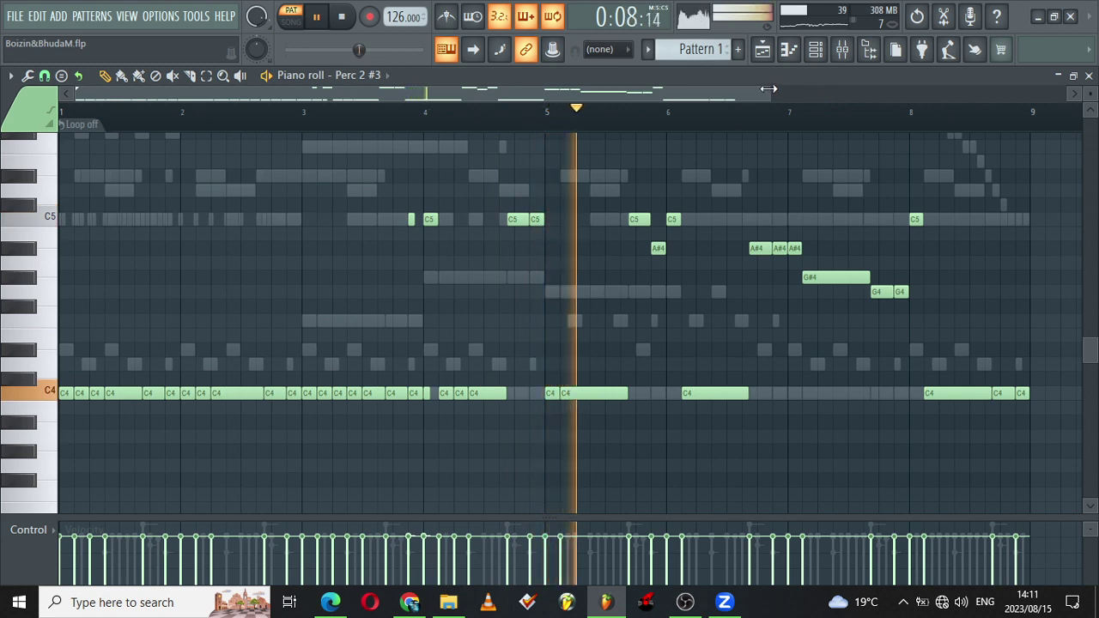
Step: Look over the Perc 2 #3 notes and unmute Jazz Guitar, Reed 2 #2 and Purity in the channel rack
drag(769, 90, 635, 91)
drag(546, 90, 620, 70)
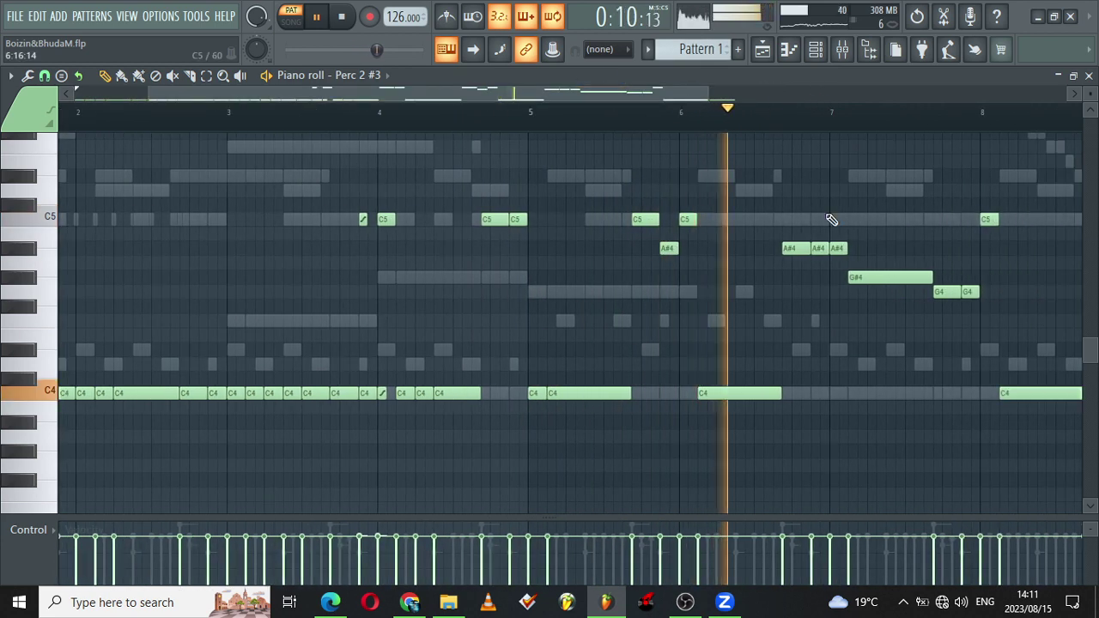
drag(708, 93, 842, 89)
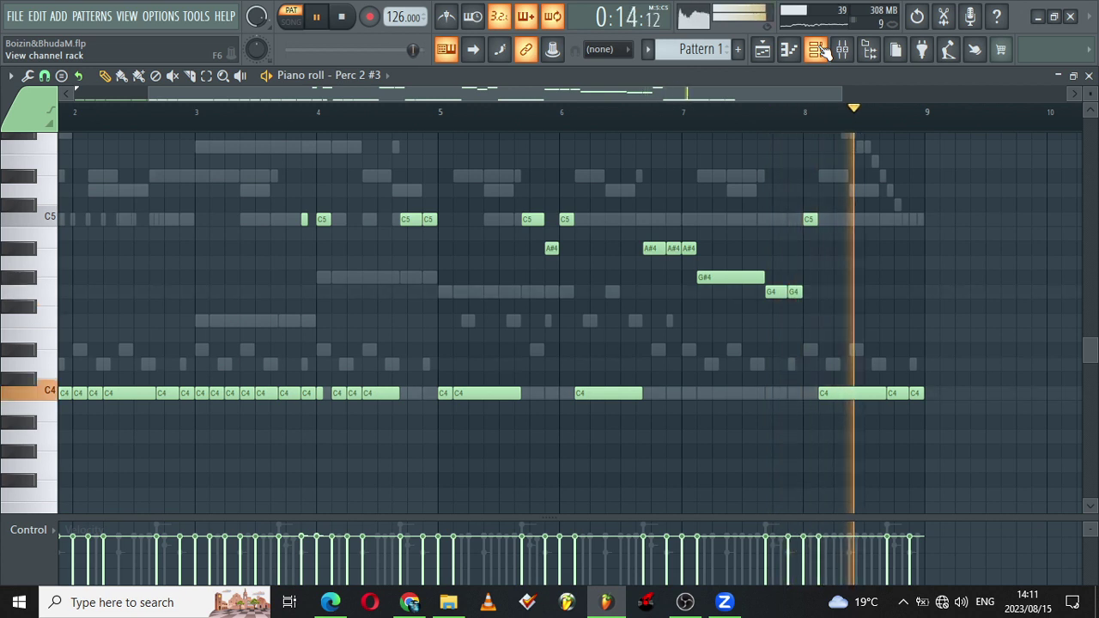
drag(731, 90, 287, 110)
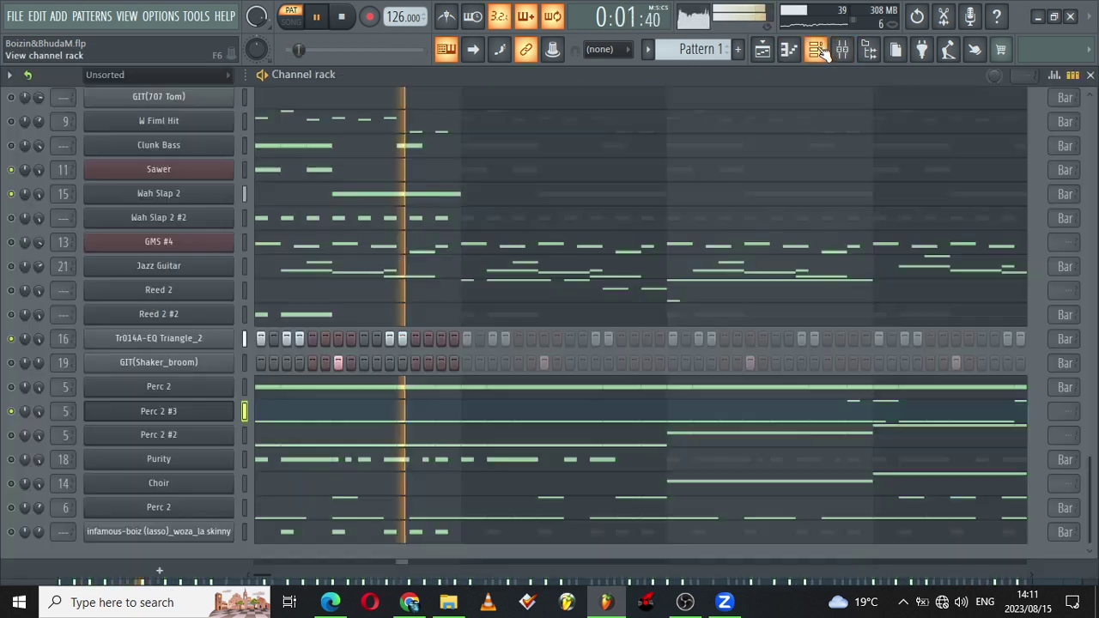
click(816, 49)
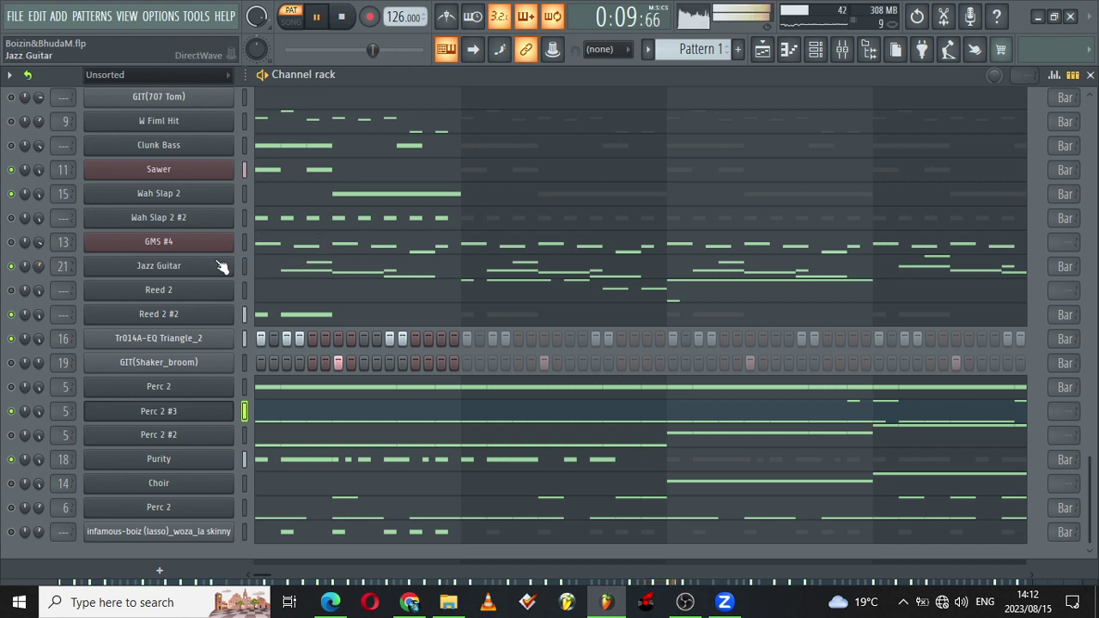
Step: Open the Jazz Guitar notes in the piano roll and turn off their one-bar-step looping at bar 9
click(315, 267)
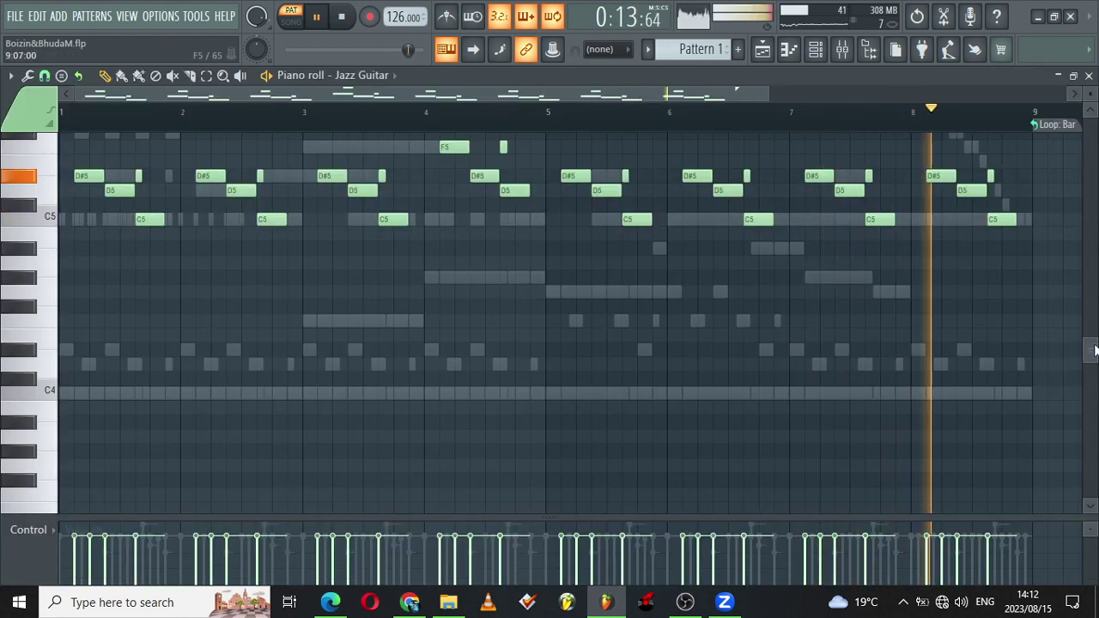
drag(1093, 349, 1093, 328)
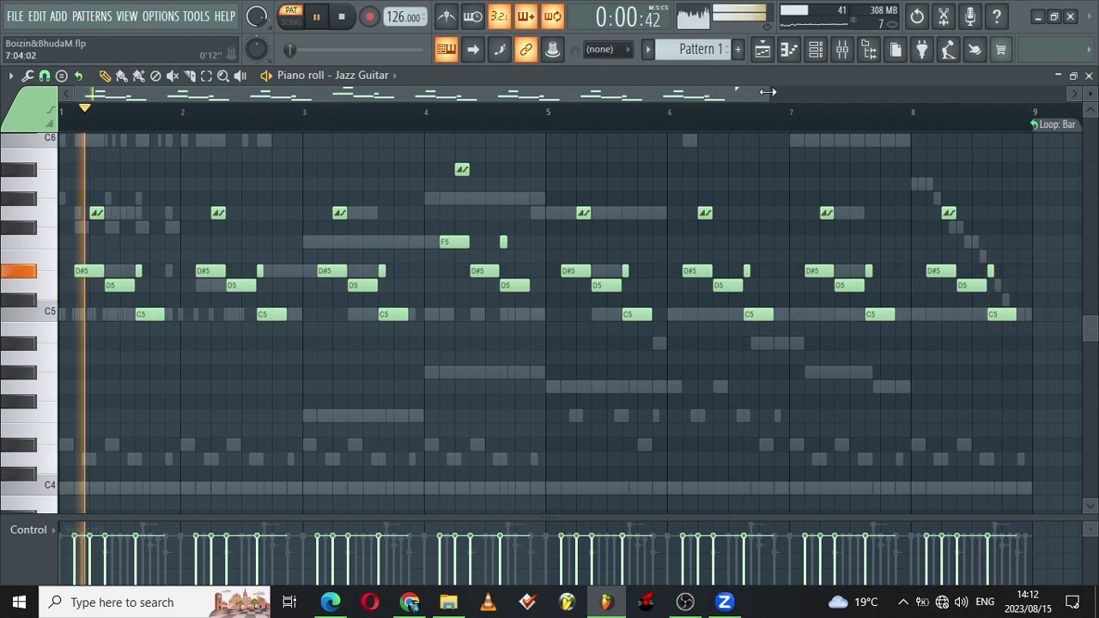
drag(769, 95, 792, 96)
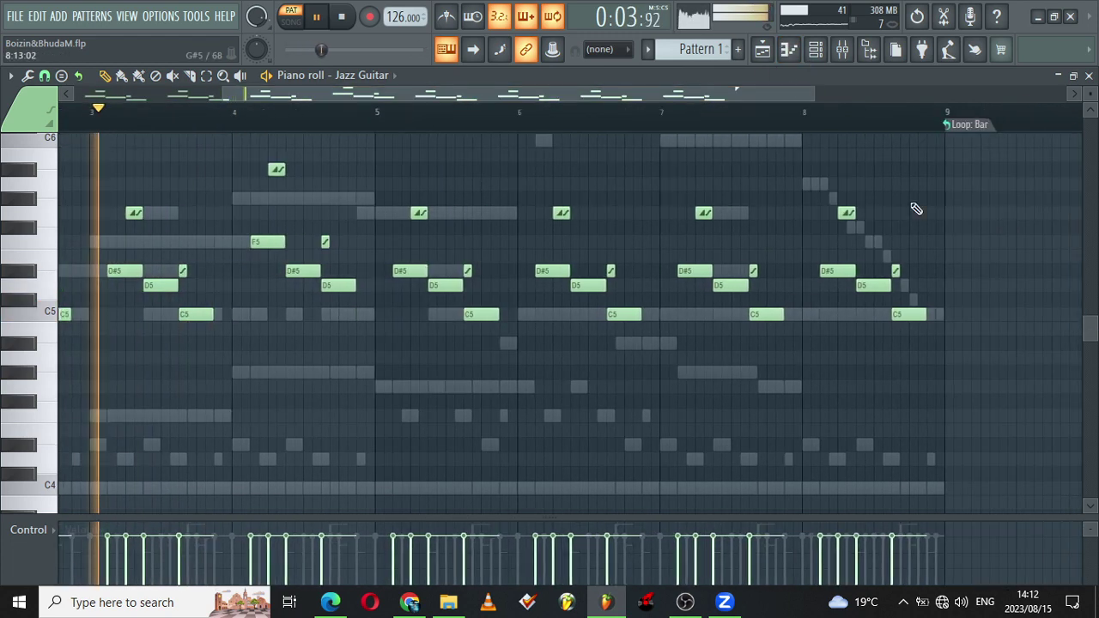
click(968, 125)
click(987, 147)
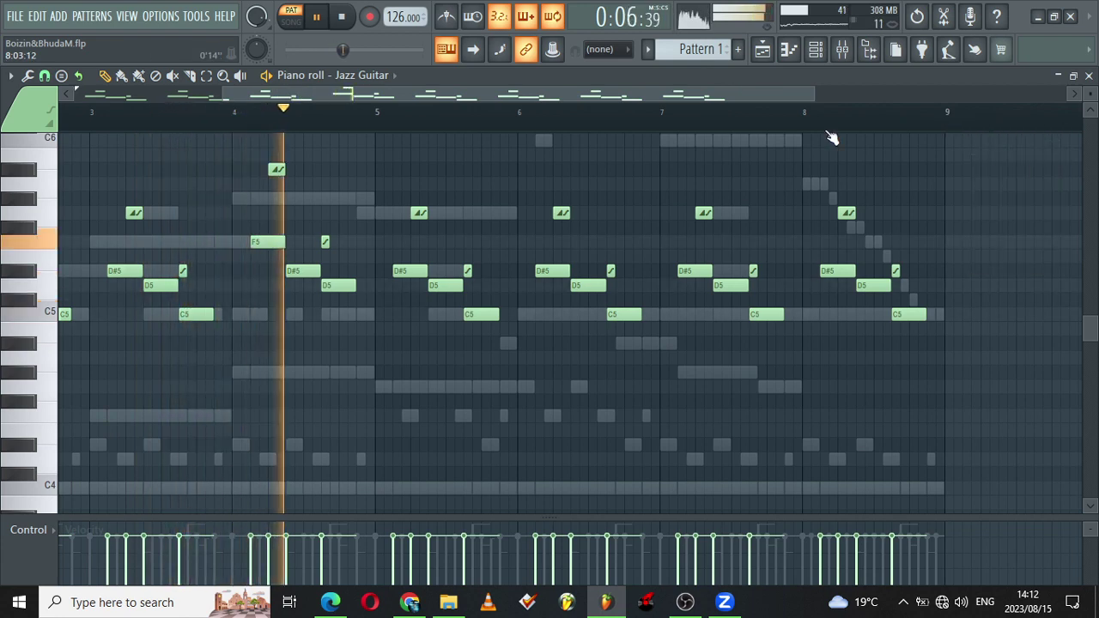
Step: Return to the channel rack and look over its first channels
drag(814, 95, 654, 96)
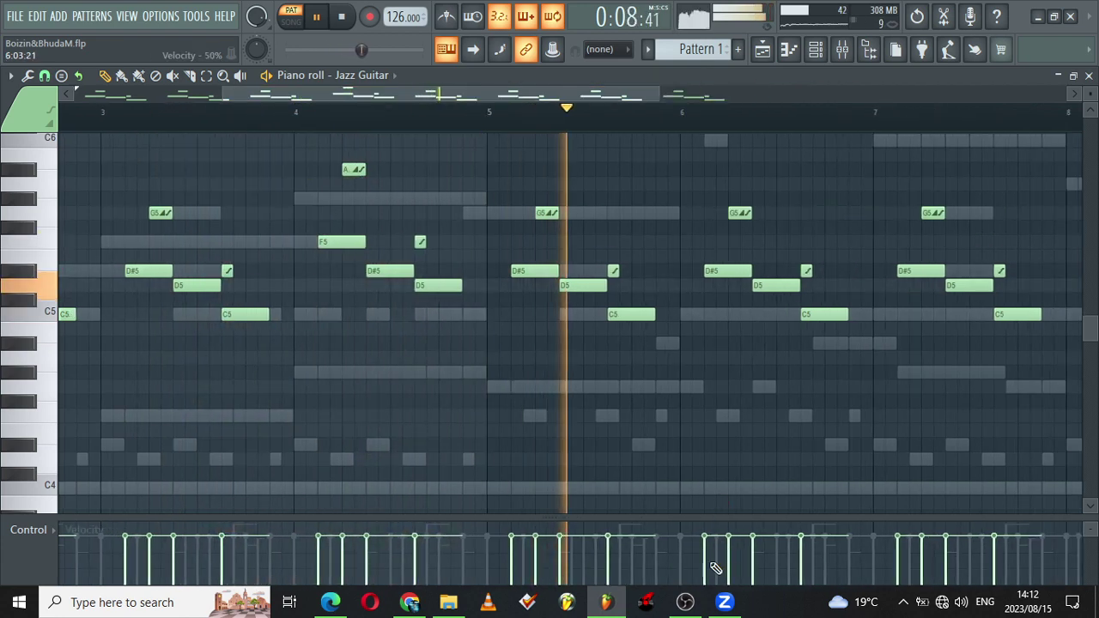
click(685, 602)
click(696, 605)
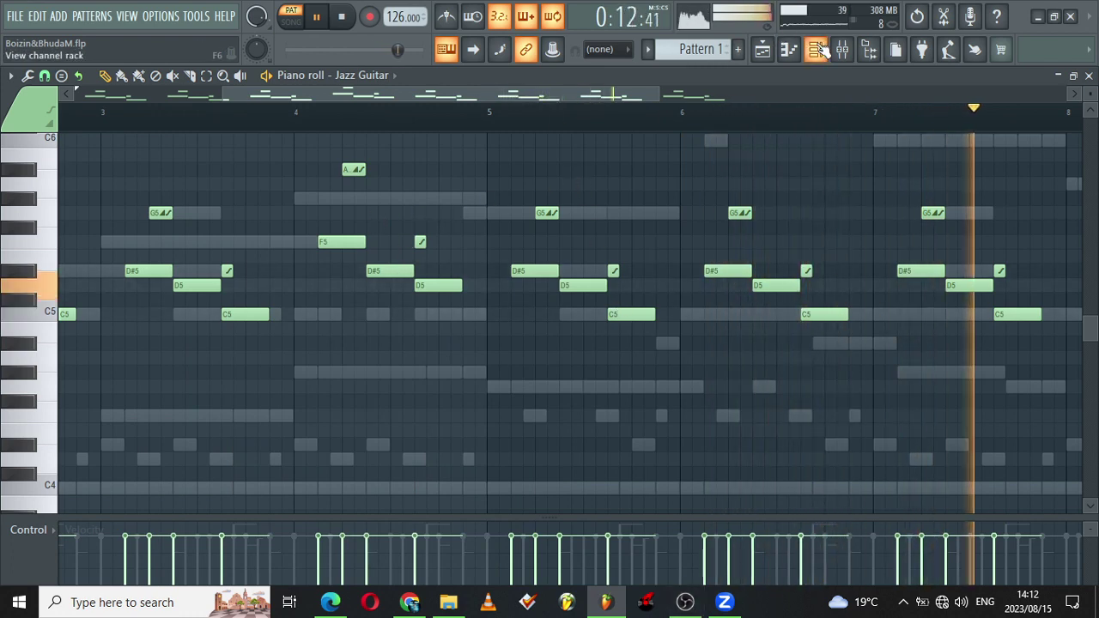
key(F6)
scroll(1092, 442, up, 5)
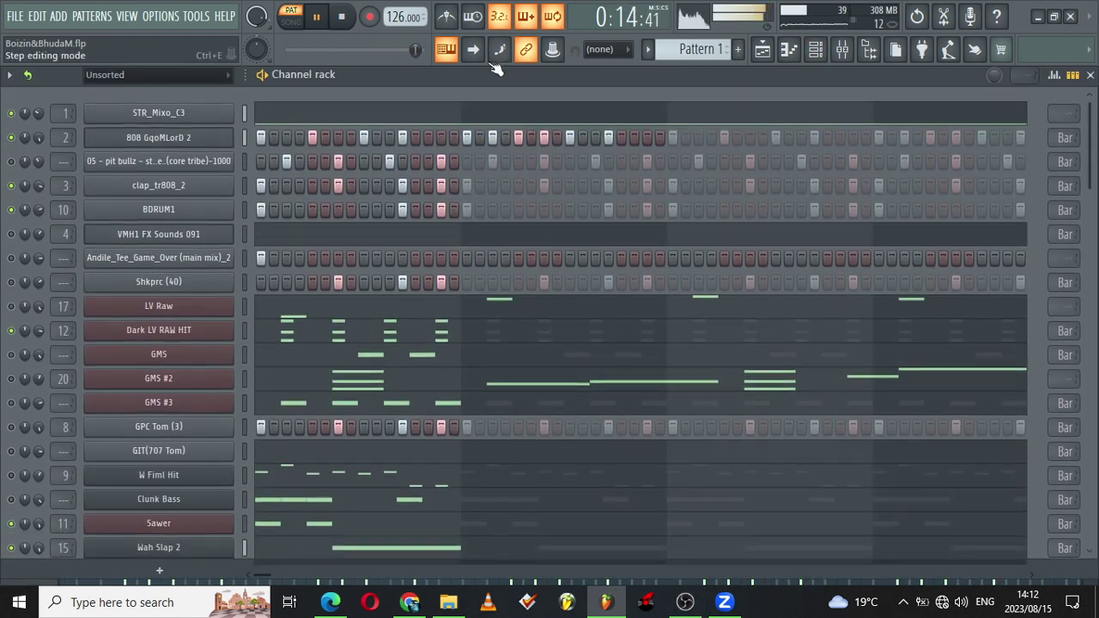
Step: Leave only STR_Mixo_C3, 808 GqoMLorD 2 and Dark LV RAW HIT unmuted and open the STR_Mixo_C3 notes in the piano roll
click(11, 114)
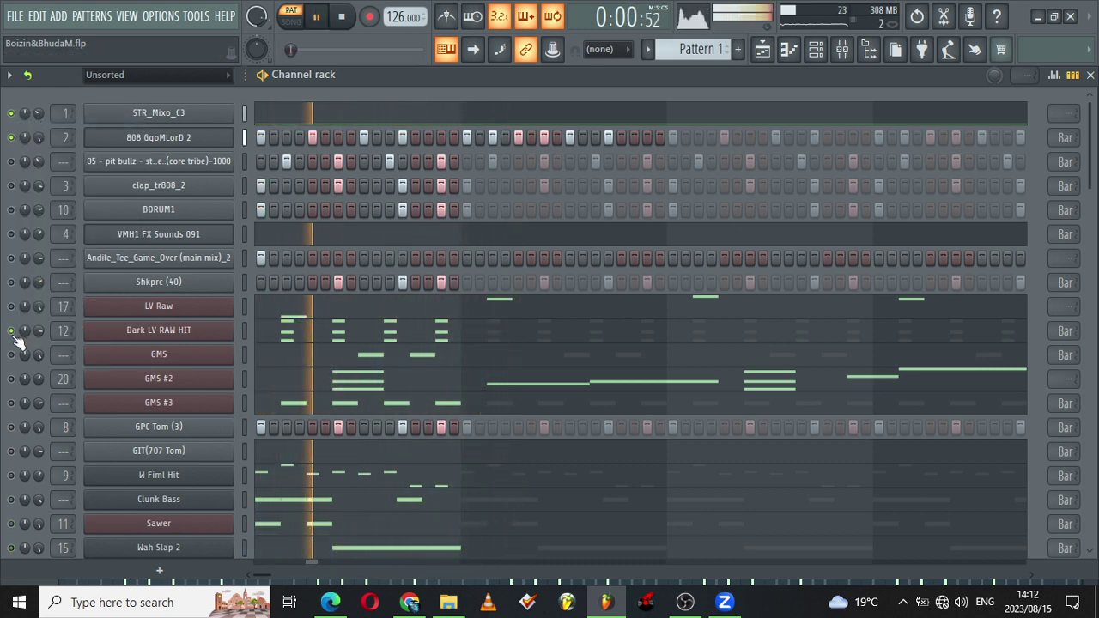
click(312, 118)
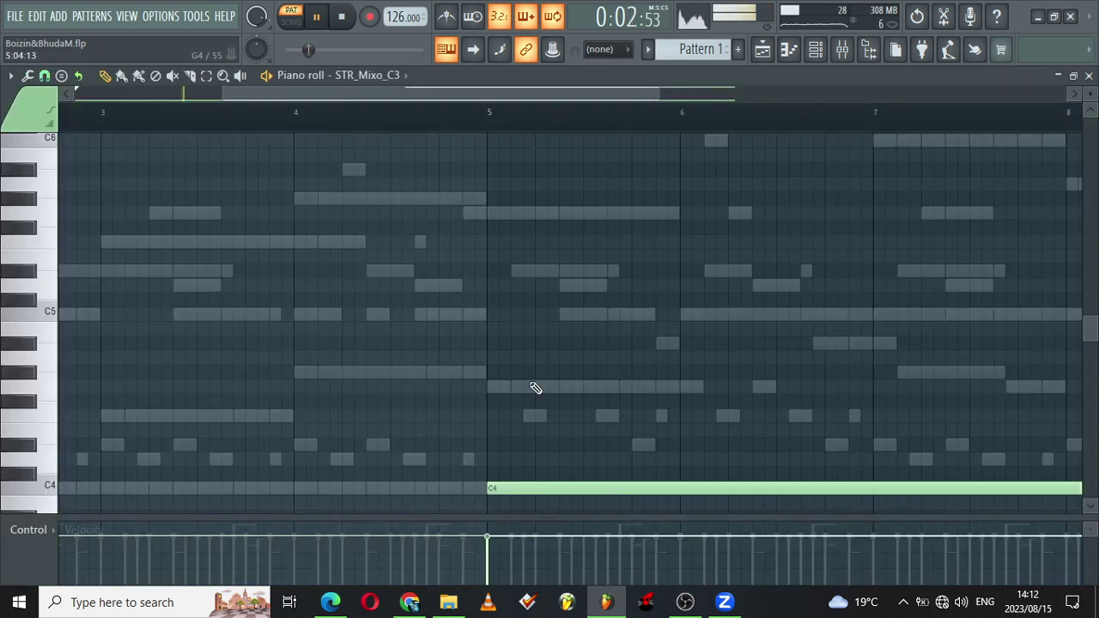
click(818, 51)
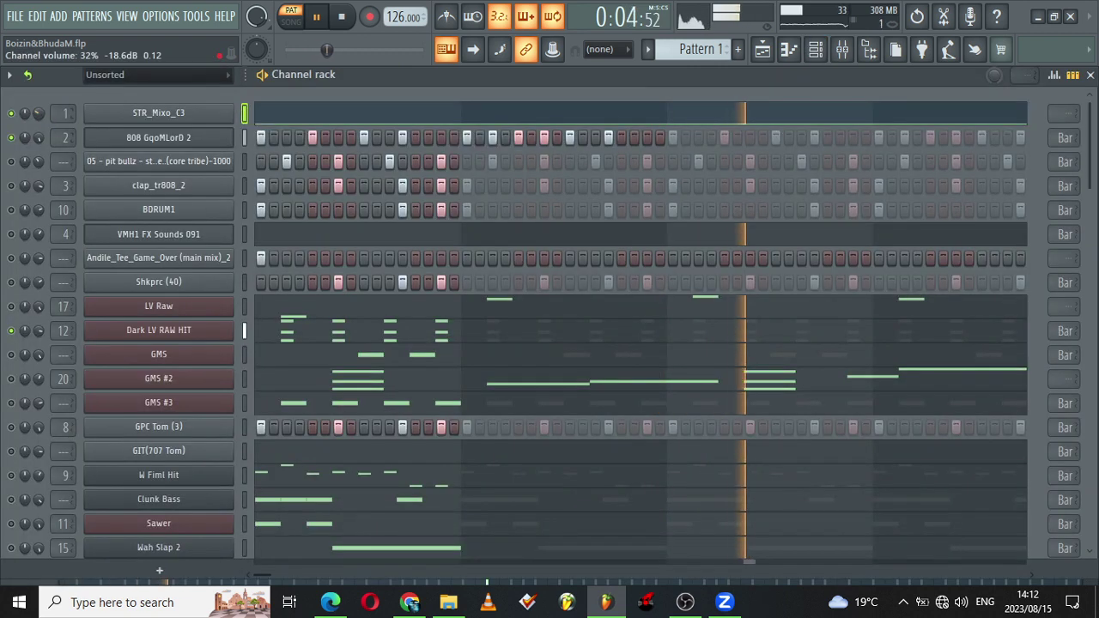
click(359, 119)
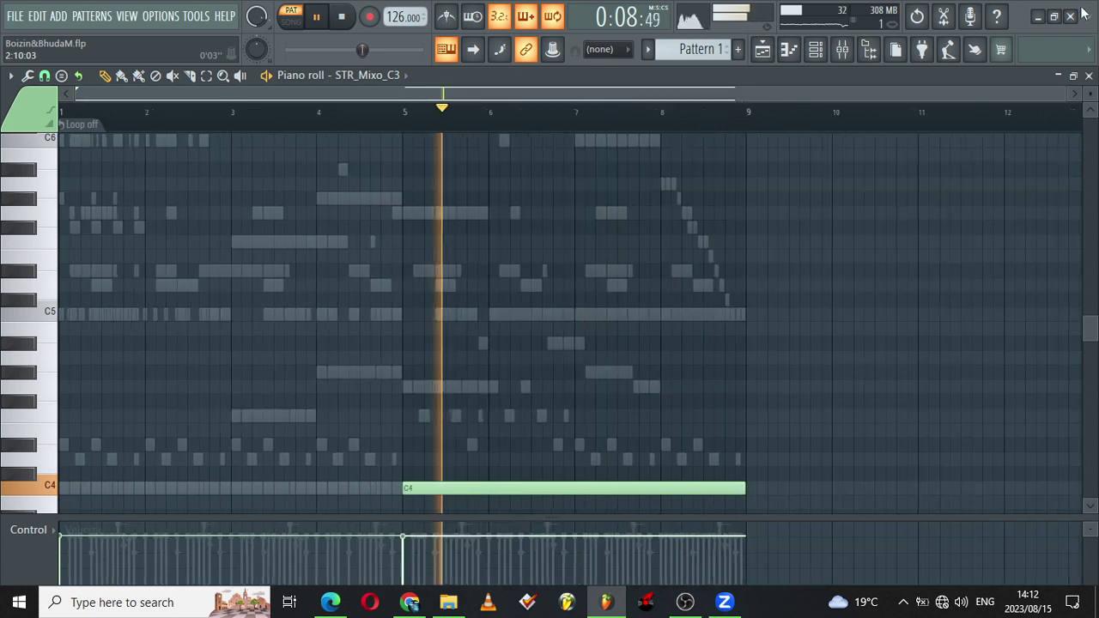
Step: Collapse the velocity control lane and move the long C4 note spanning bars 5 to 9 down one octave to C3
drag(590, 518, 582, 610)
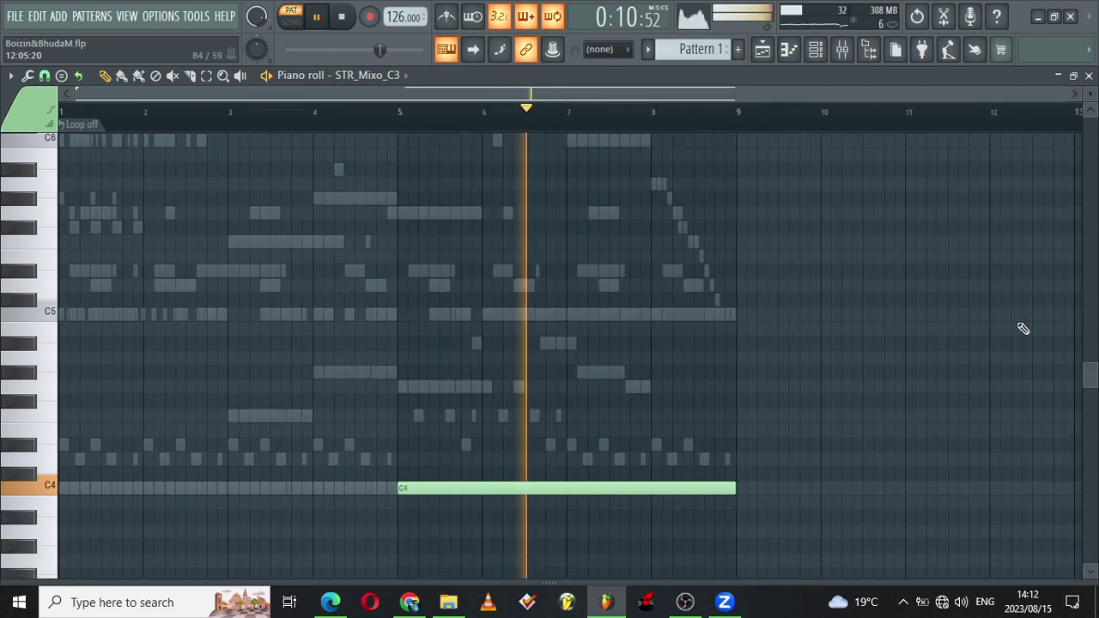
scroll(49, 341, down, 7)
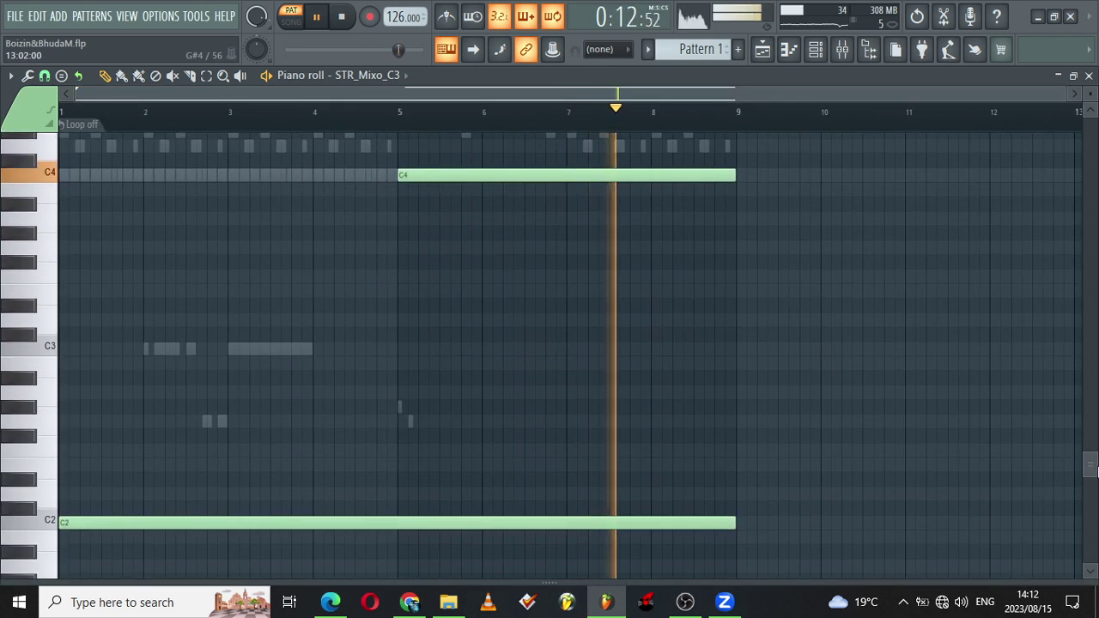
click(46, 350)
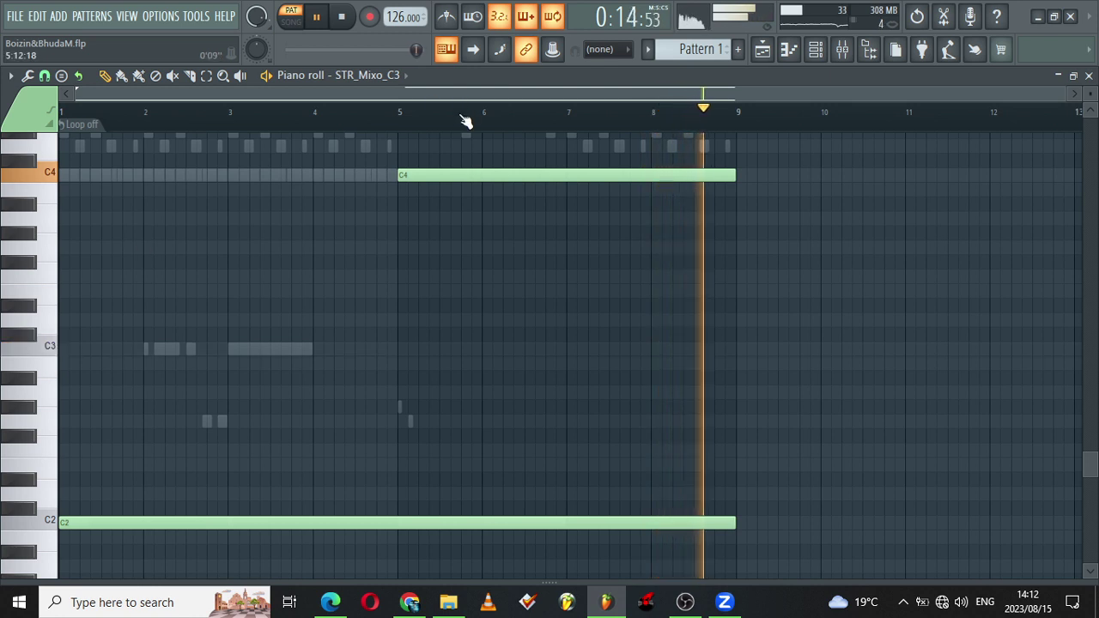
drag(447, 148, 447, 235)
key(ctrl+Down)
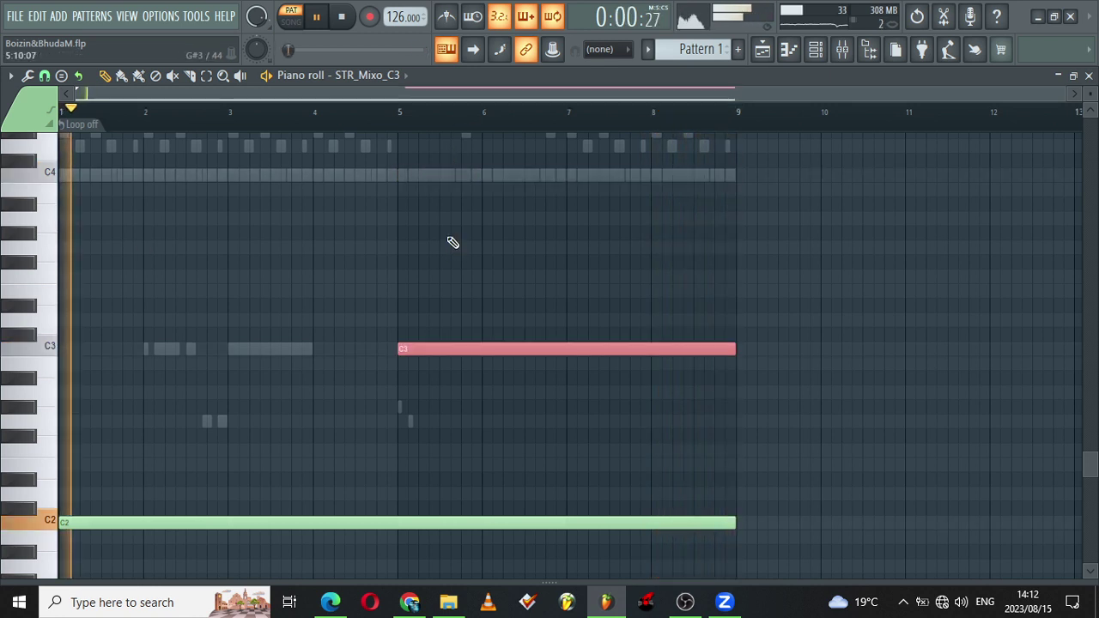
Step: Enlarge the velocity lane of the STR_Mixo_C3 piano roll and raise the C3 note's velocity slightly
click(53, 350)
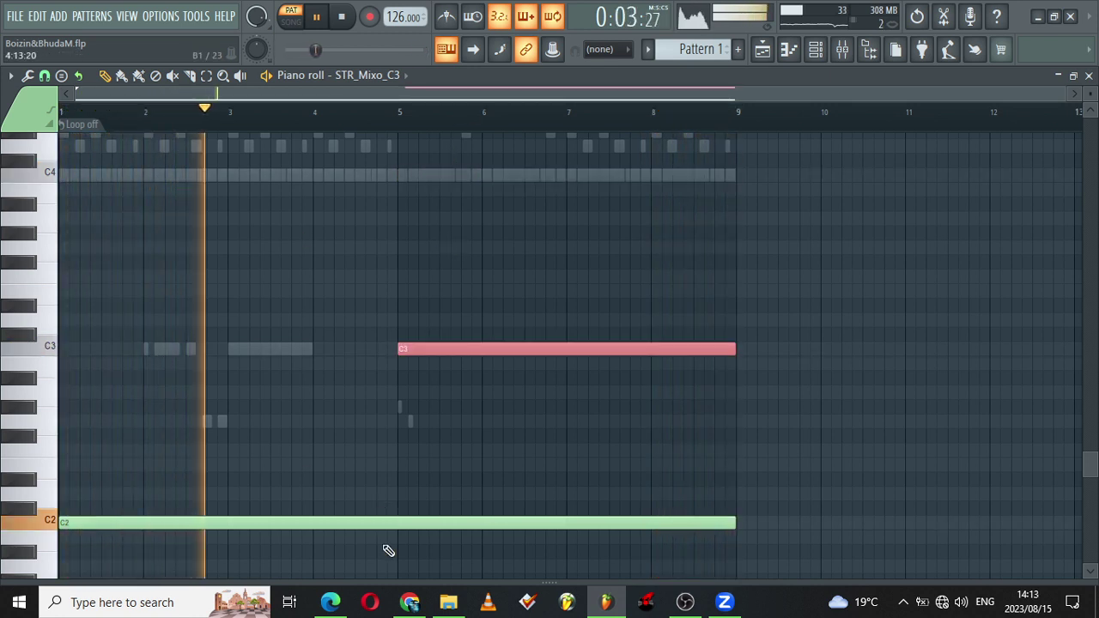
drag(402, 582, 435, 324)
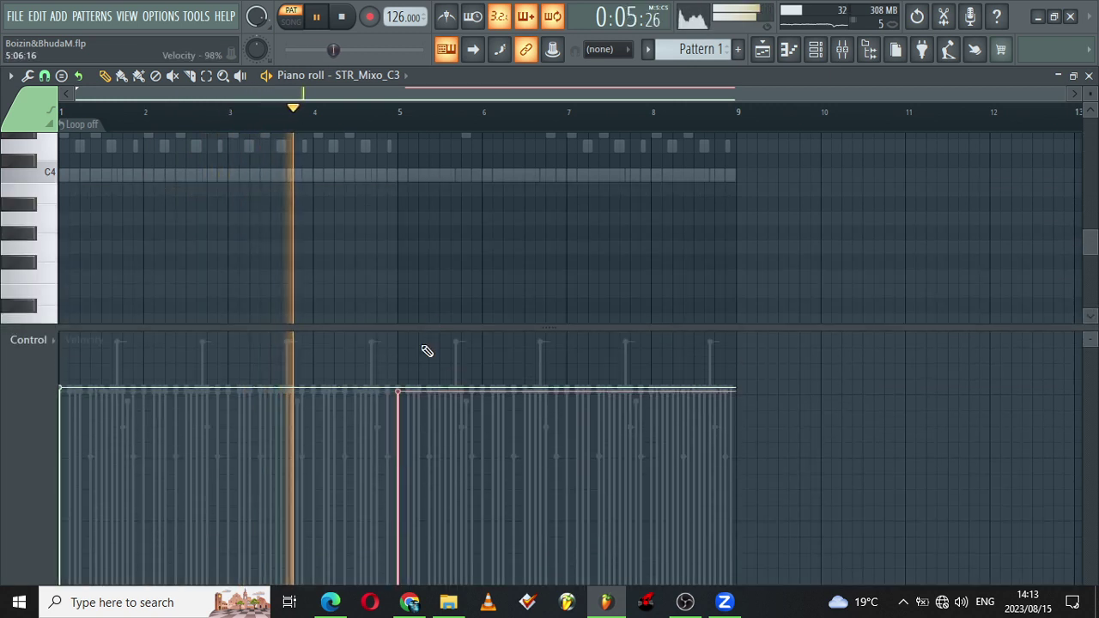
drag(399, 388, 400, 379)
Step: Normalize the pit bullz sample and adjust its quick fade-out
click(822, 51)
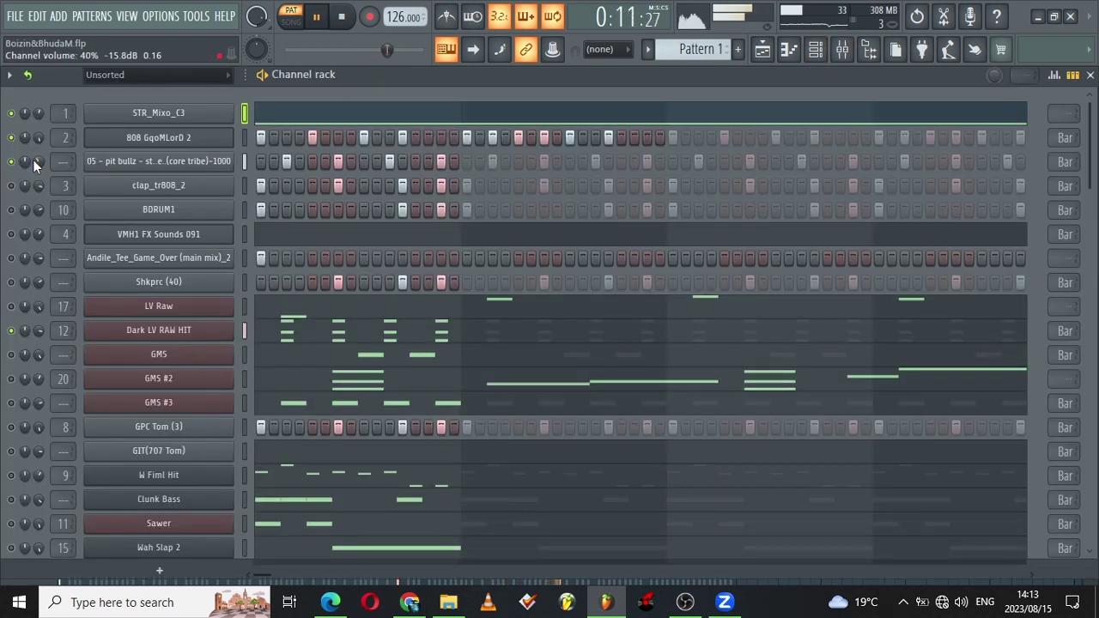
click(125, 163)
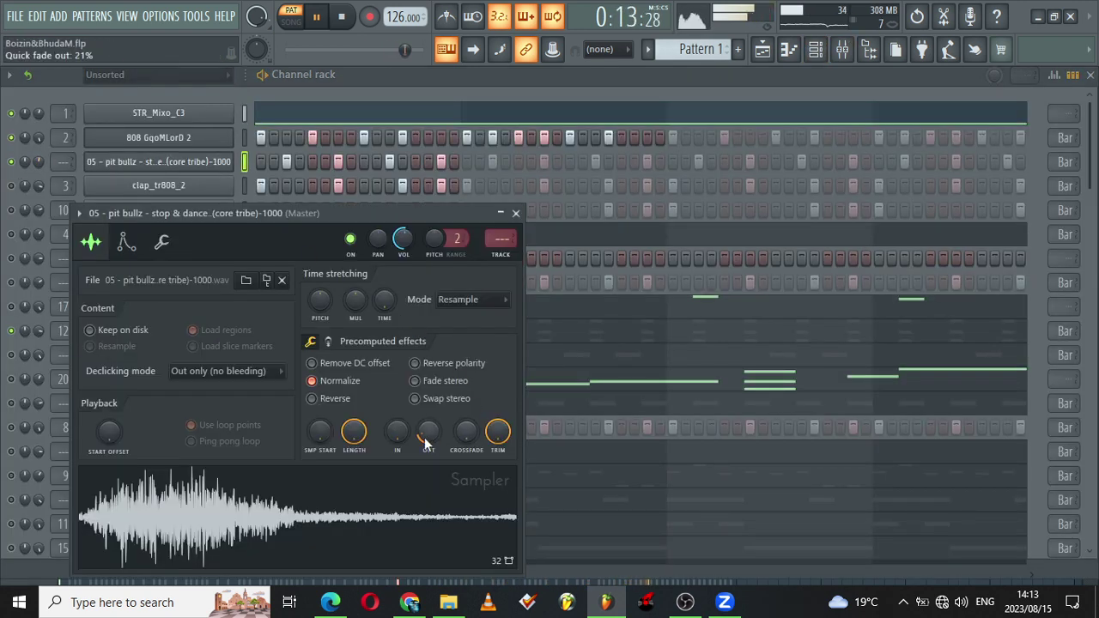
drag(426, 442, 422, 442)
Step: Route the pit bullz channel to free mixer track 22, boost its upper frequencies with the track EQ, and lower its fader
key(ctrl+l)
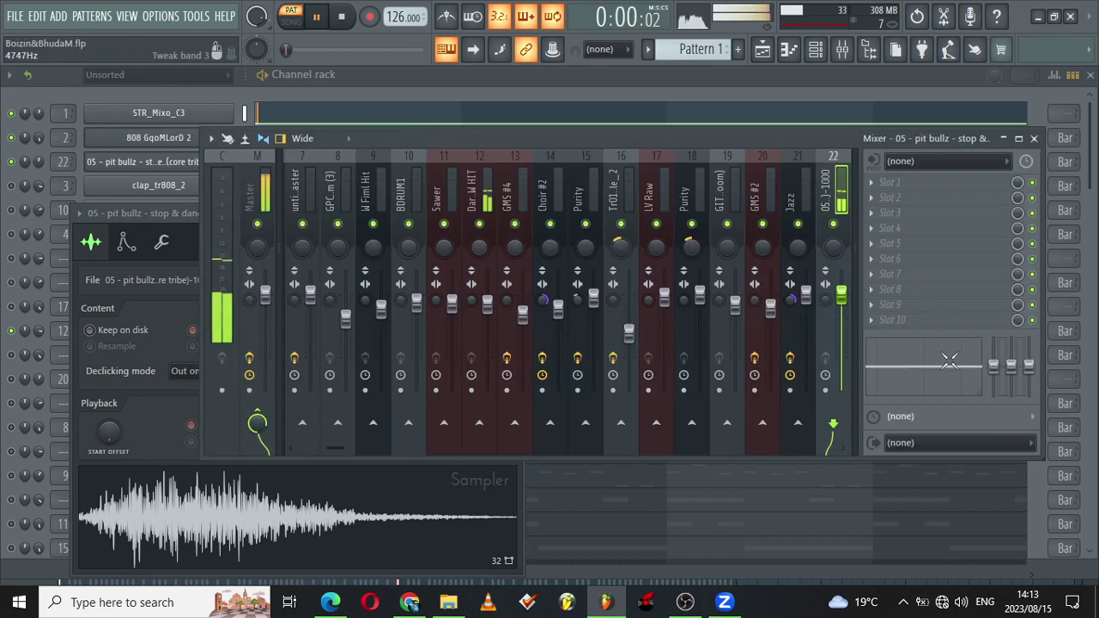
double_click(953, 135)
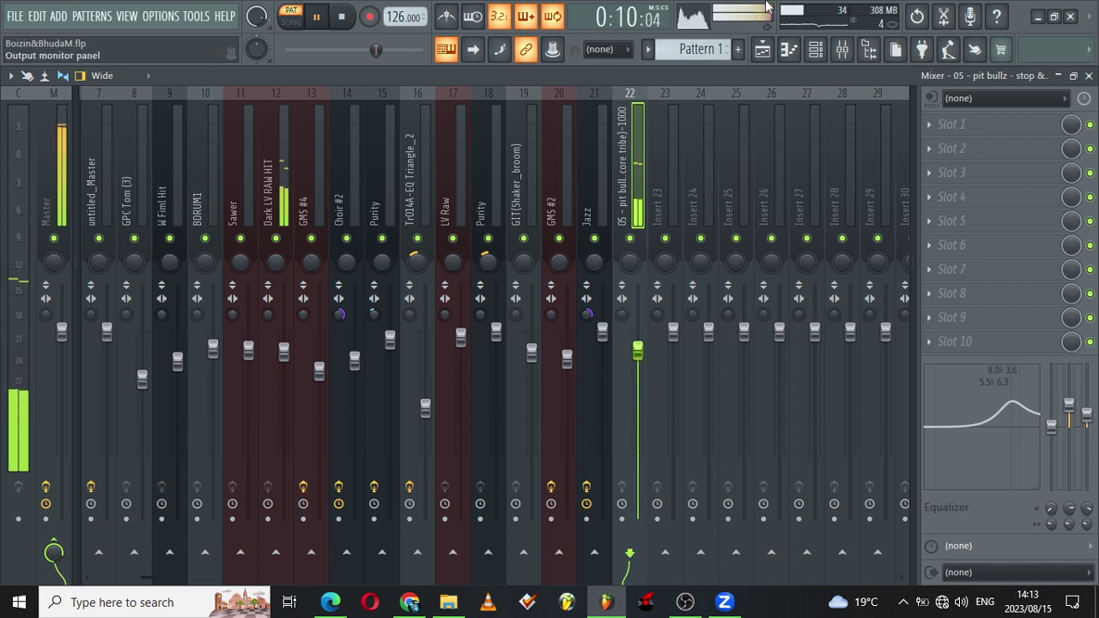
Step: Unmute the BDRUM1 channel and check its level on its mixer track
click(816, 50)
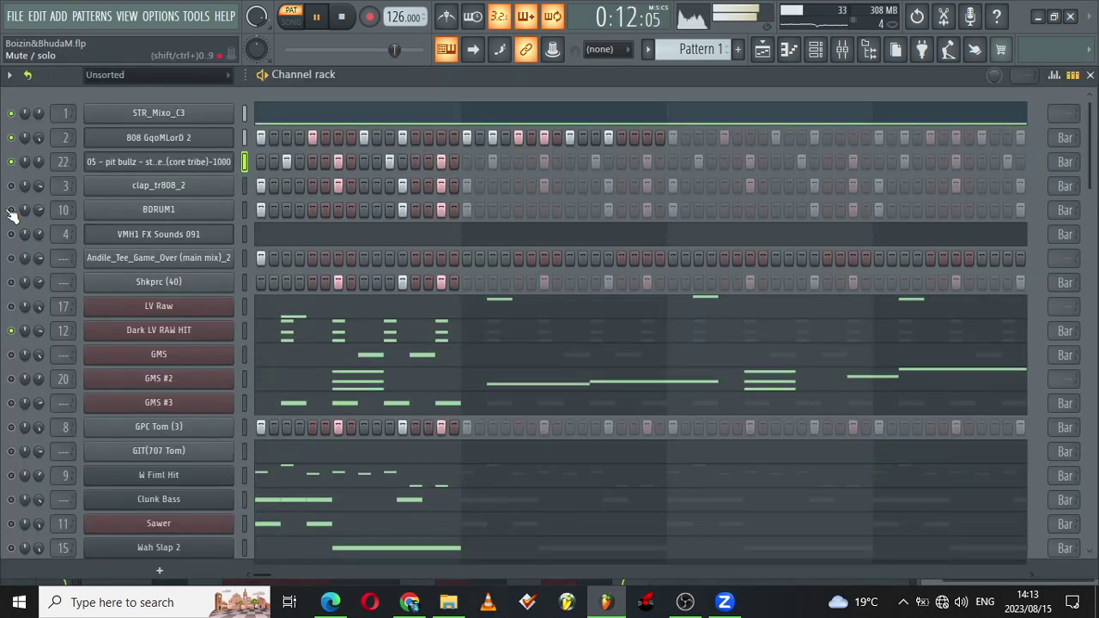
click(118, 212)
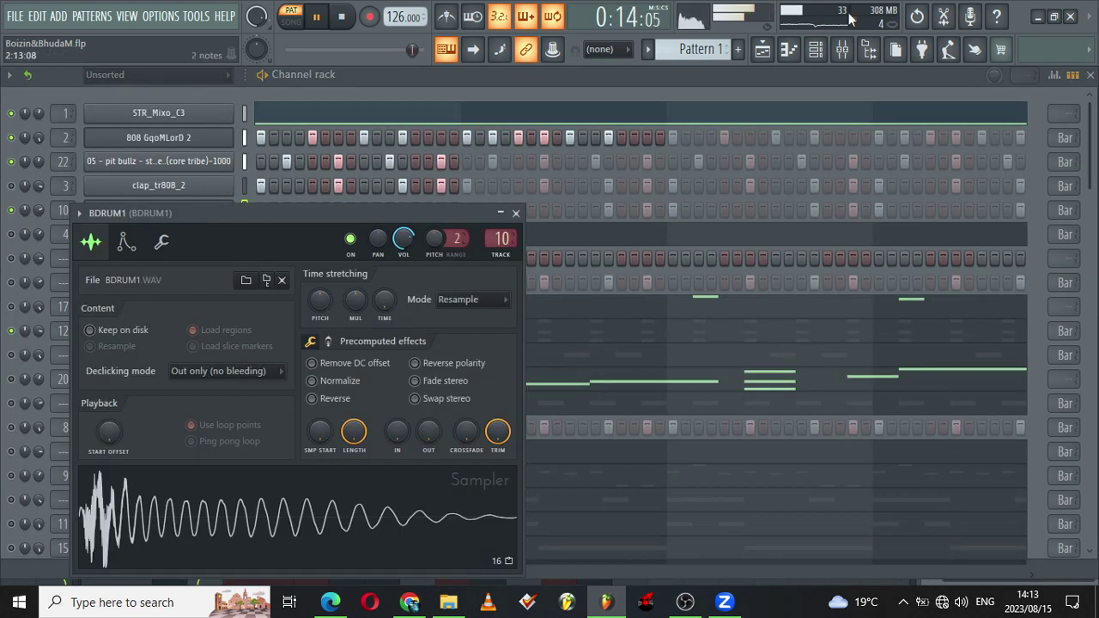
click(843, 50)
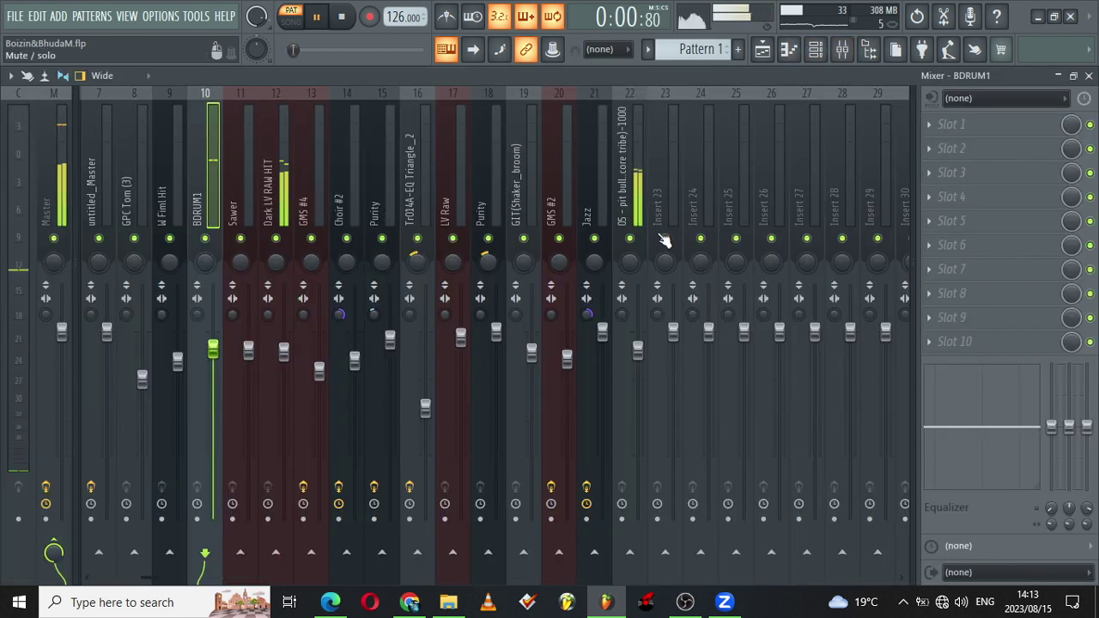
Step: Raise BDRUM1's channel volume, normalize its sample, and set its quick fade-out to 14%
click(815, 50)
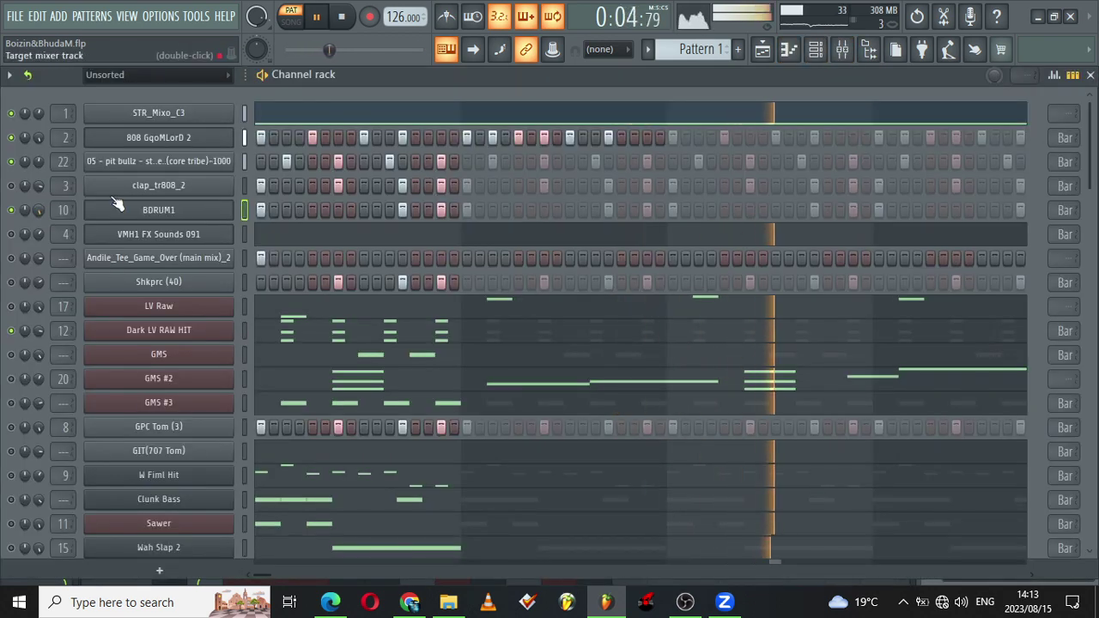
click(159, 209)
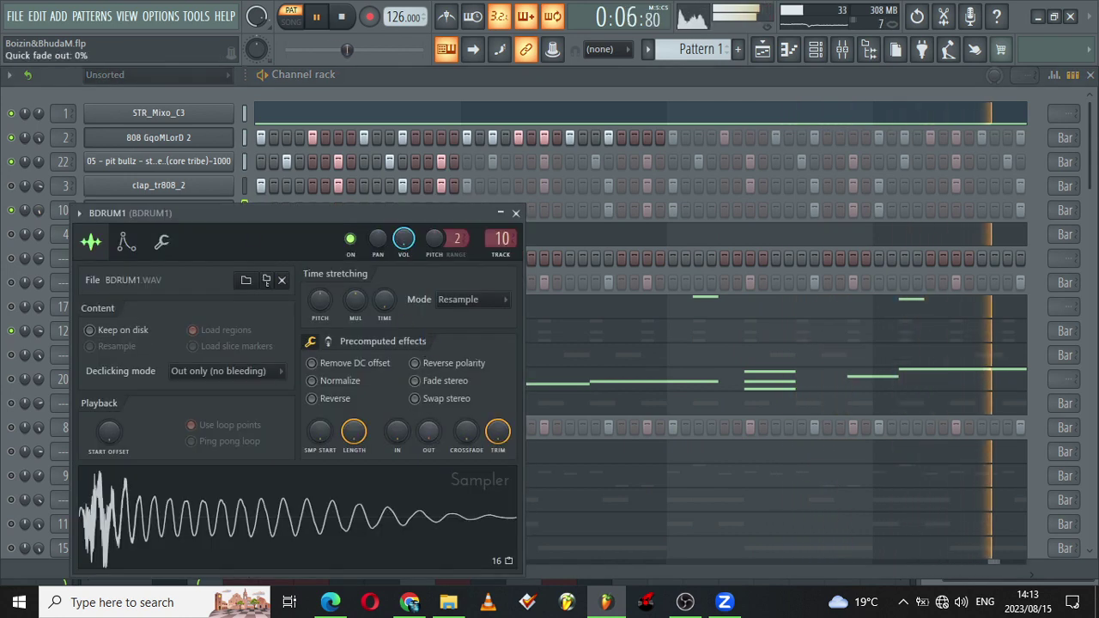
drag(428, 432, 429, 404)
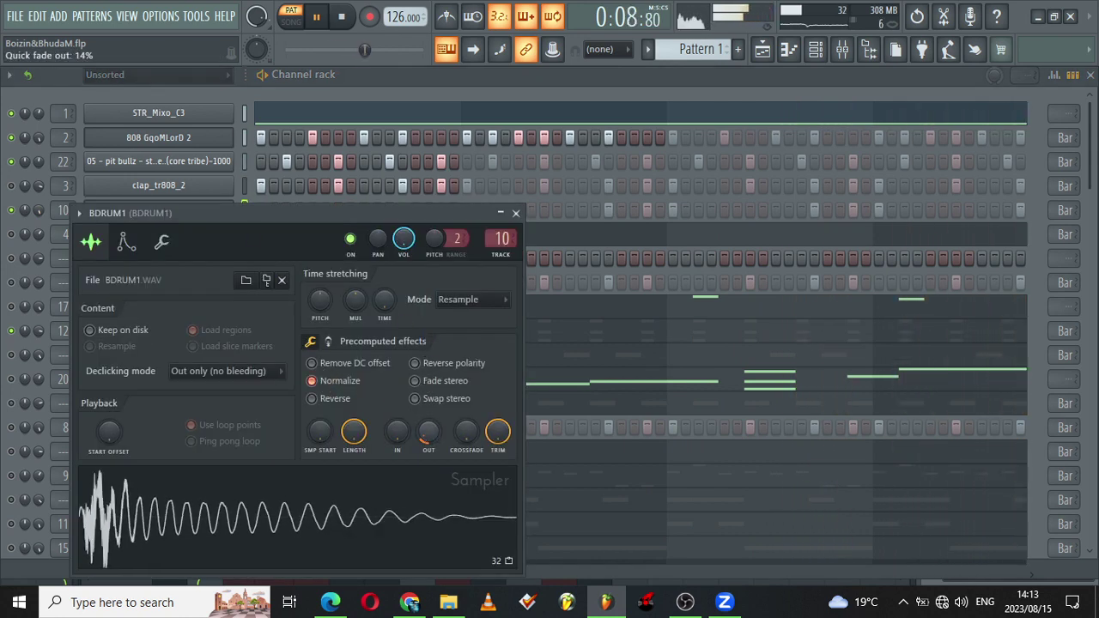
click(516, 213)
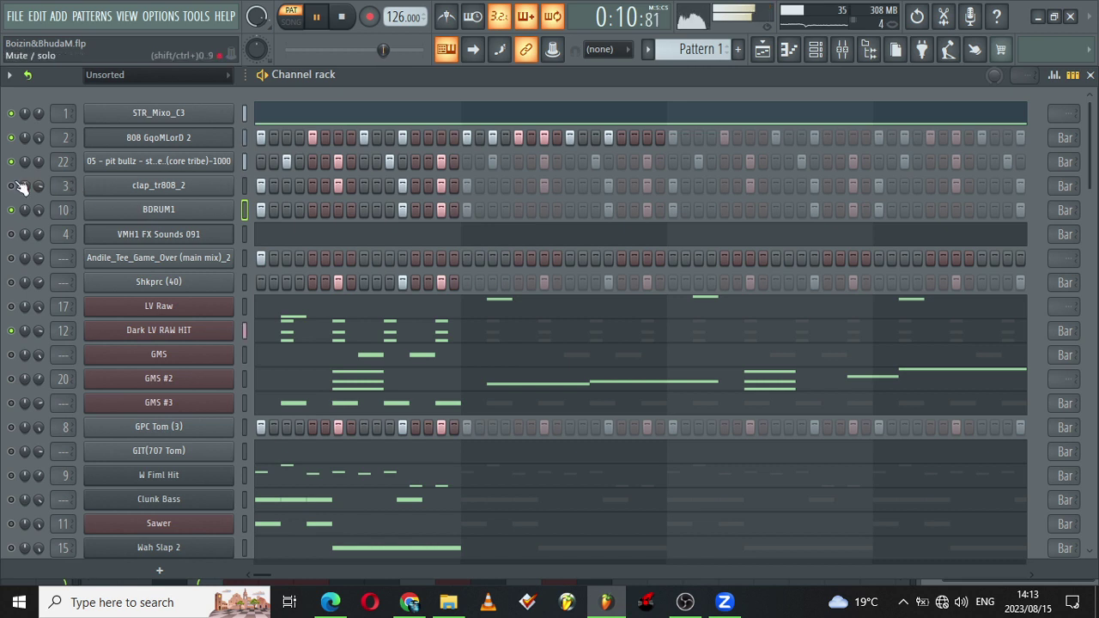
Step: Unmute the clap_tr808_2 channel, raise its channel volume, and check its mixer track level
click(158, 186)
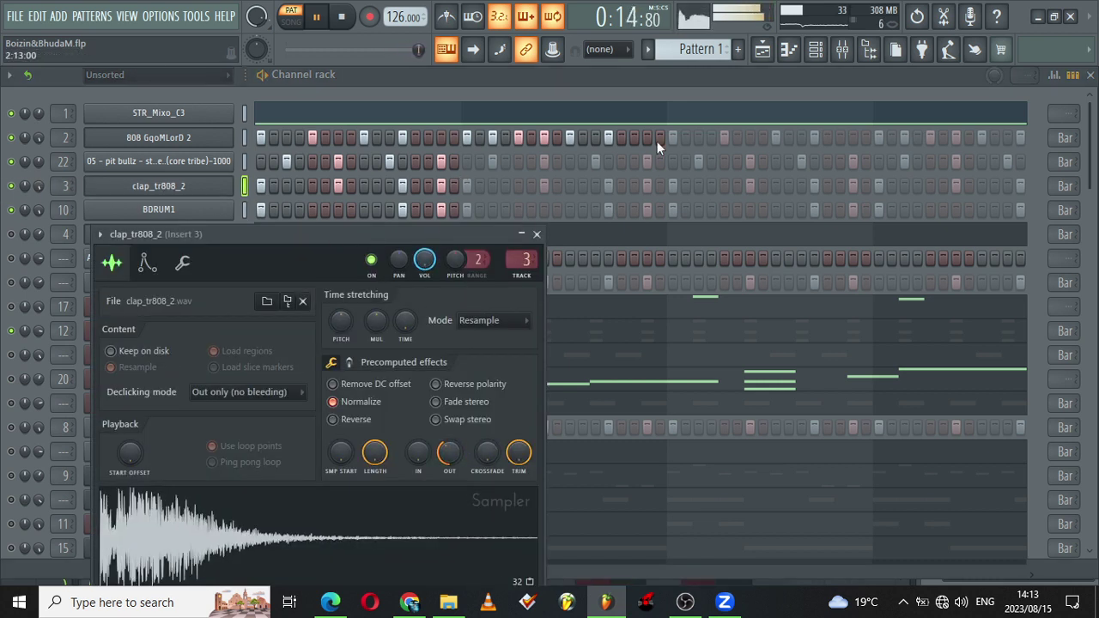
click(846, 47)
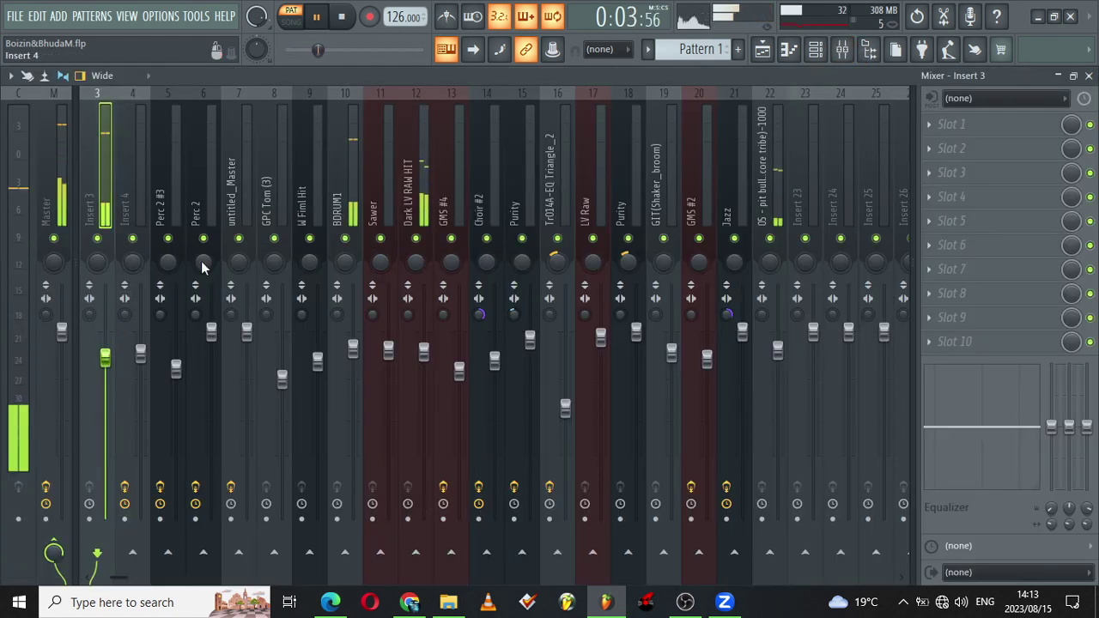
Step: Unmute the Andile_Tee_Game_Over and VMH1 FX Sounds 091 channels, and set the FX channel's volume to about 62%
click(815, 49)
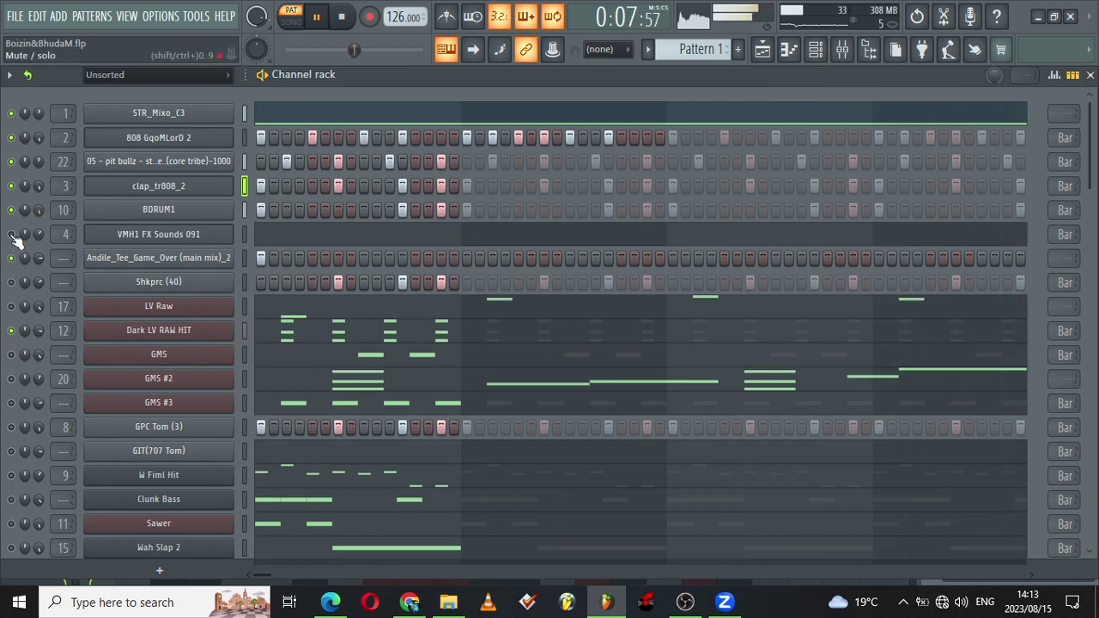
click(176, 238)
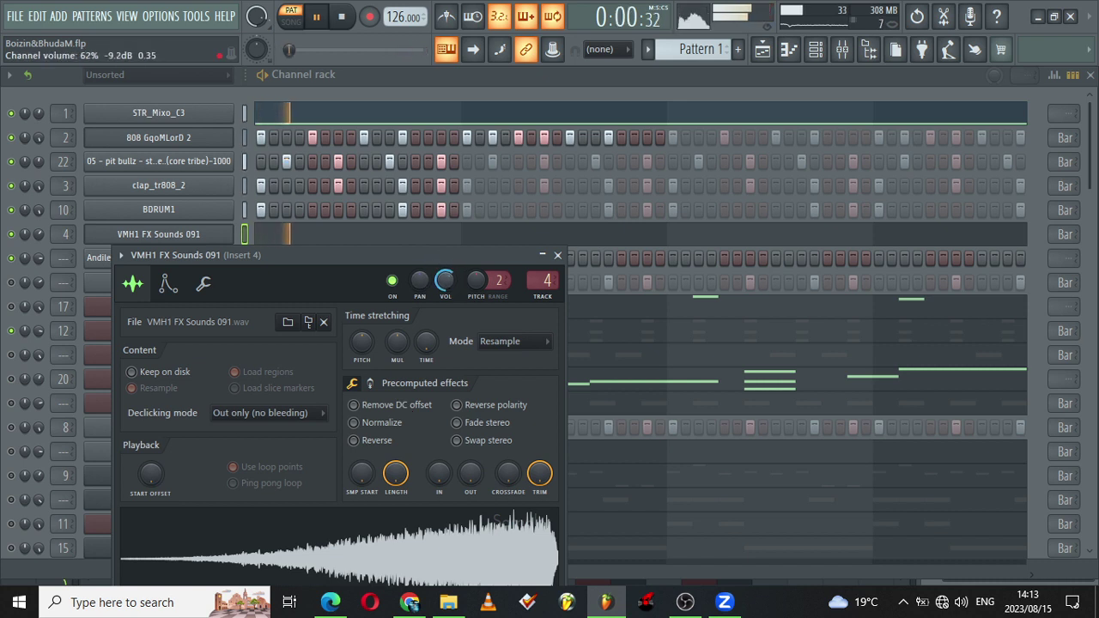
click(847, 60)
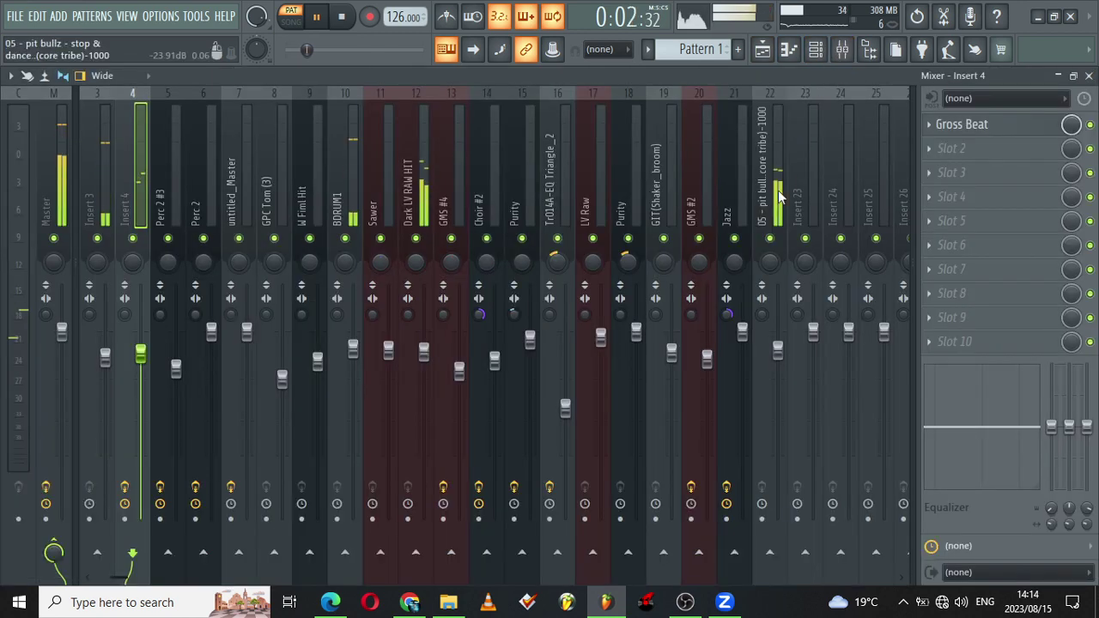
Step: In Gross Beat on mixer track 4, choose the Complex 10 time preset and the 1/2 Bt Gate volume preset, and raise the track's fader
click(1037, 126)
click(139, 368)
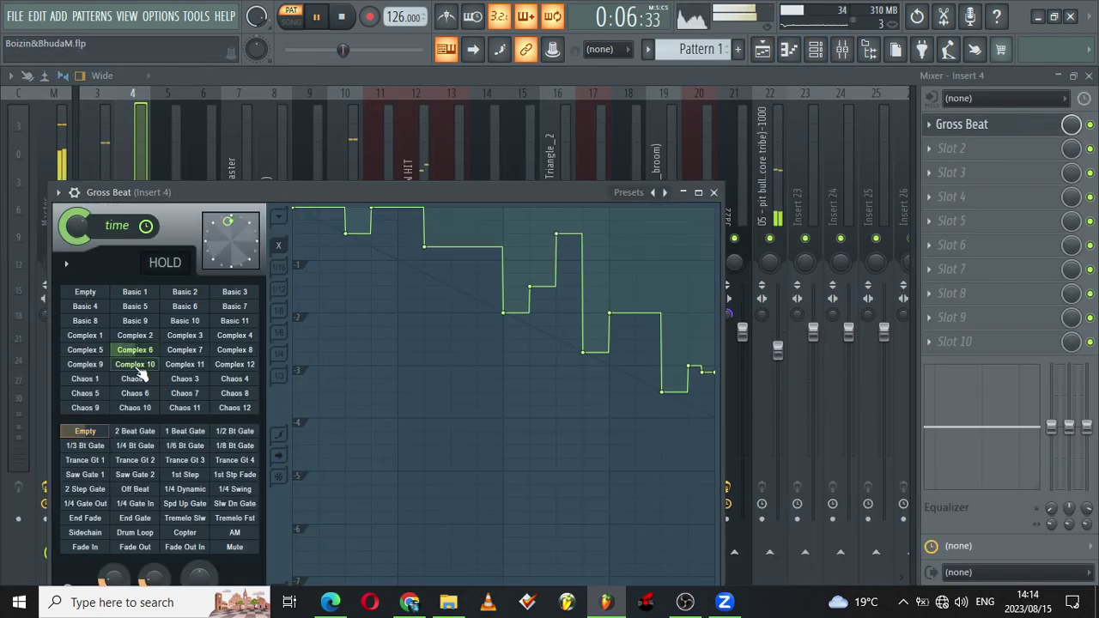
click(134, 445)
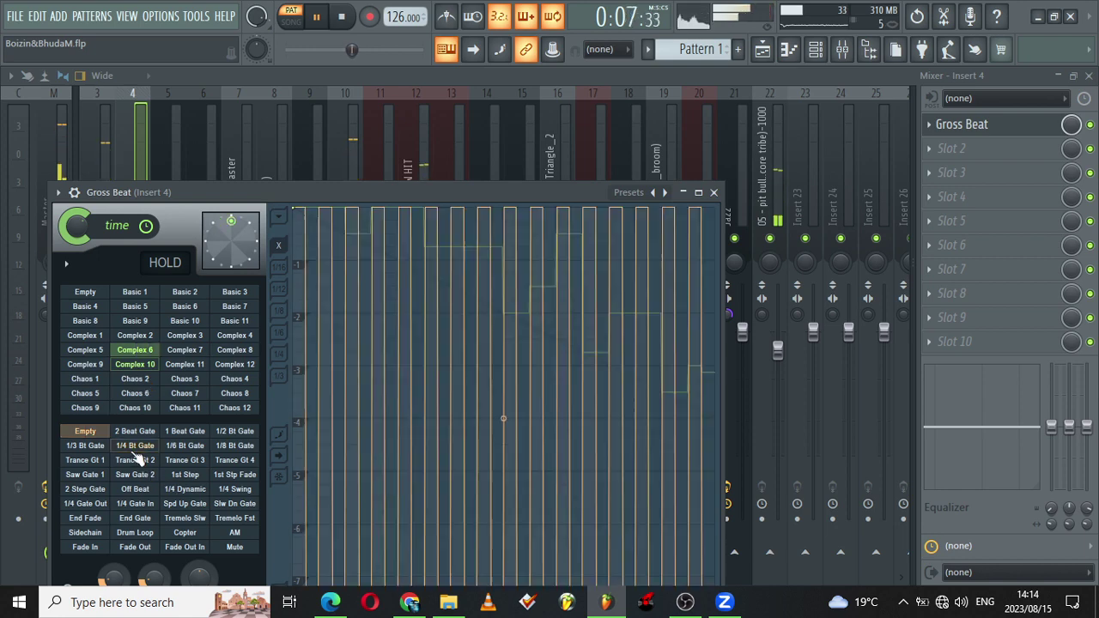
click(196, 476)
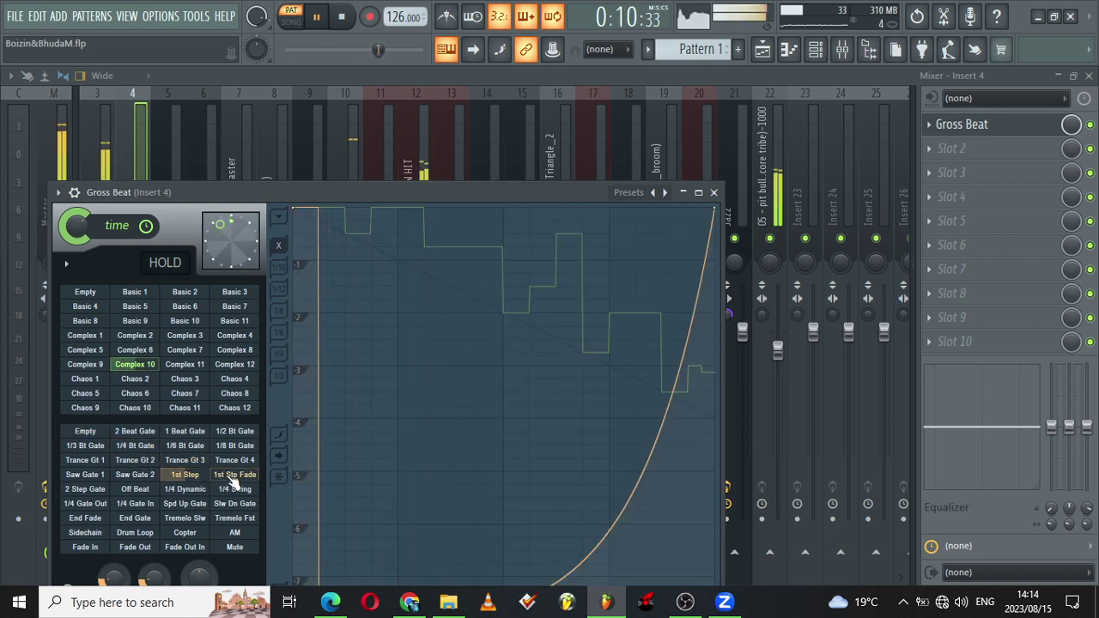
click(233, 432)
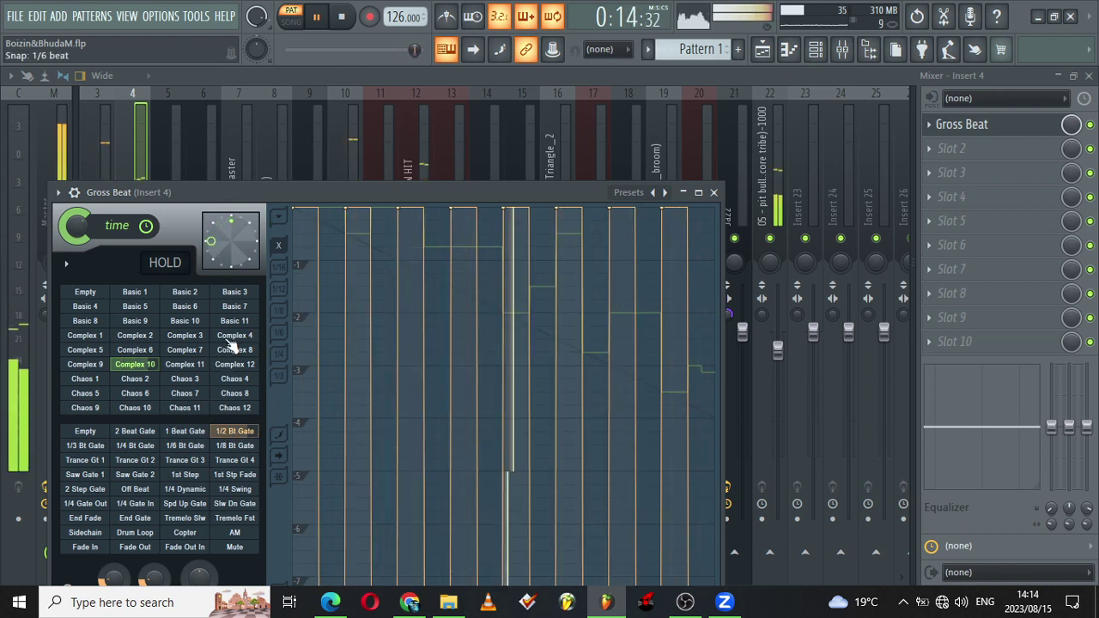
click(715, 193)
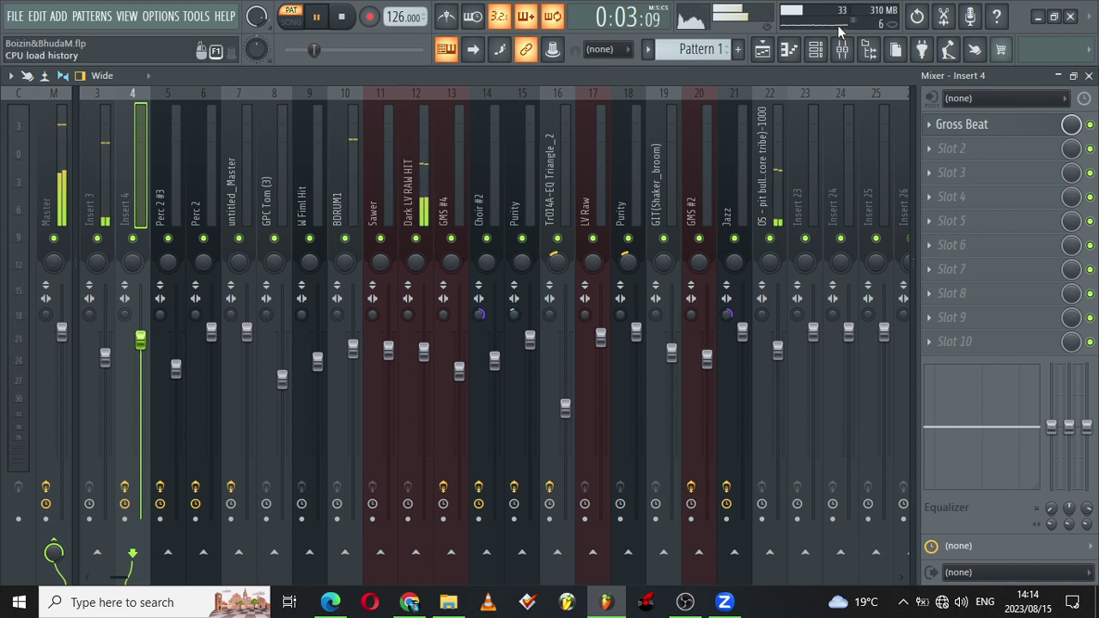
Step: Unmute the first GMS channel and assign it to free mixer track 23
click(815, 49)
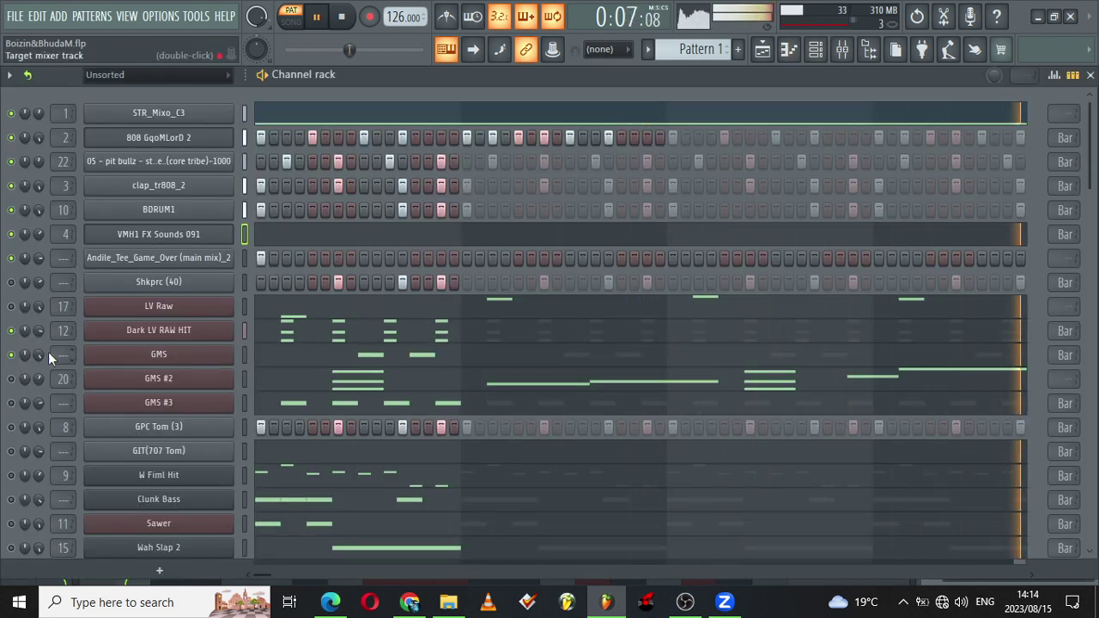
click(155, 357)
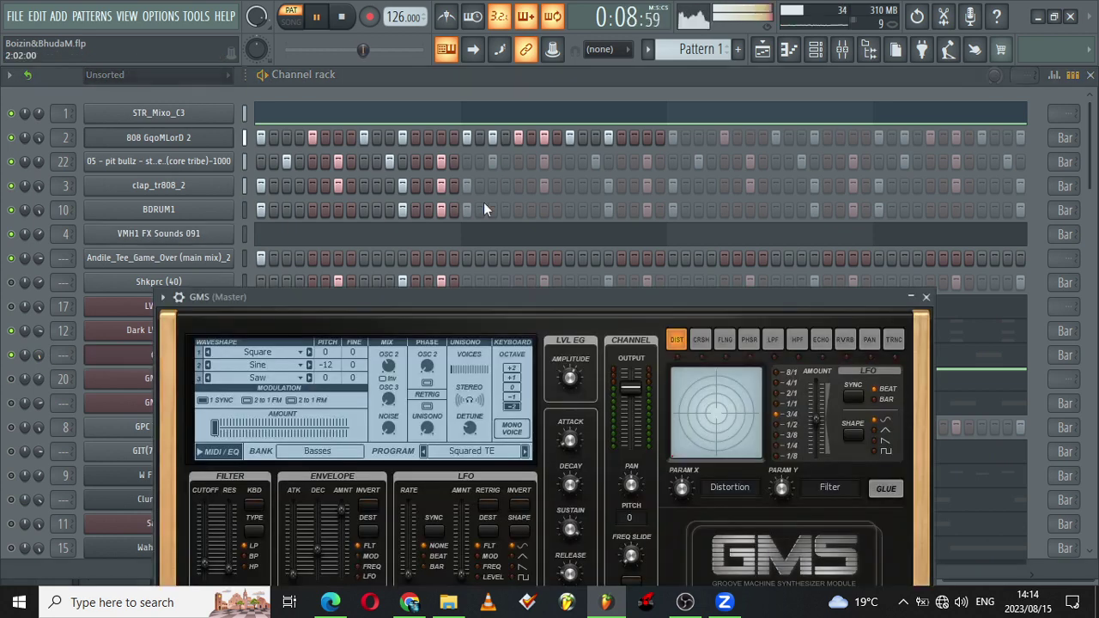
click(180, 298)
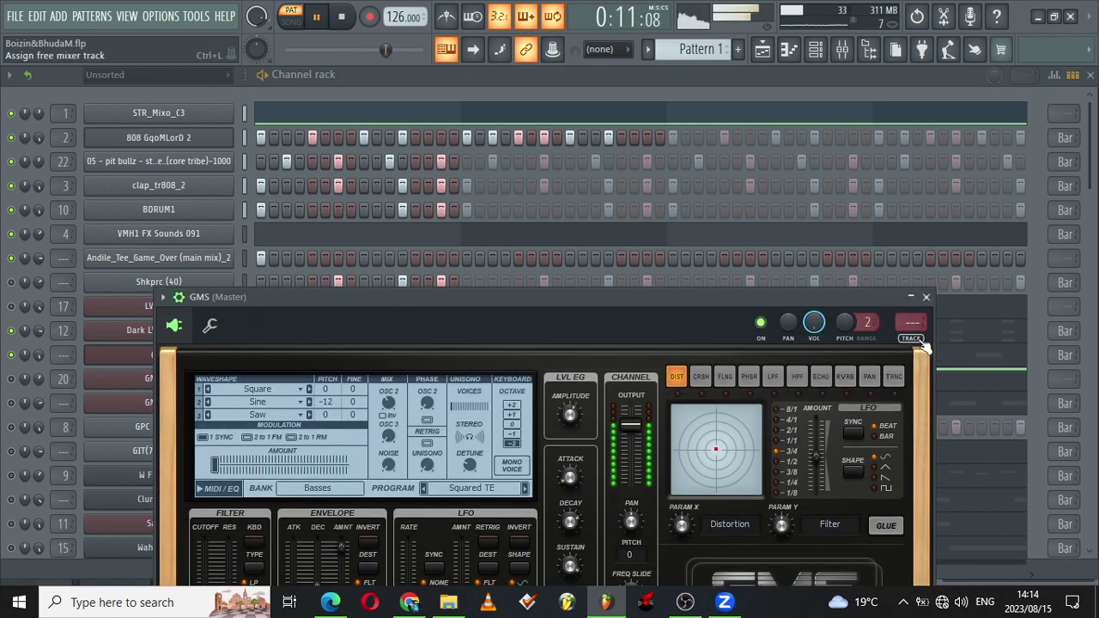
key(ctrl+l)
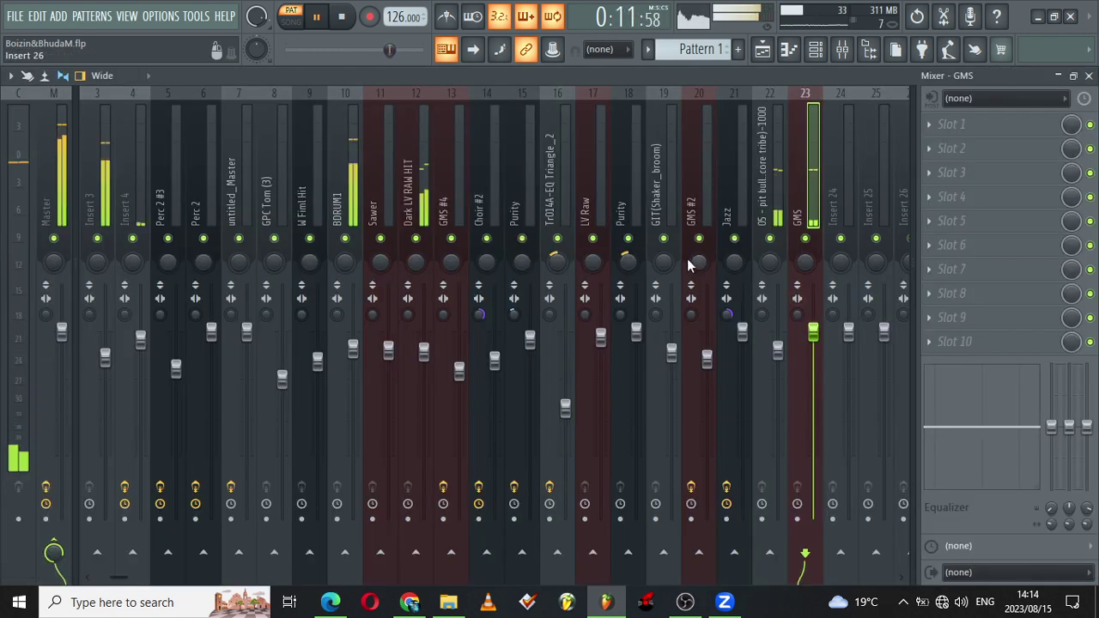
Step: Add Fruity Parametric EQ 2 to the GMS track with the 20Hz + 18kHz cut preset and 1.2 dB main level, and lower the track's fader
click(930, 122)
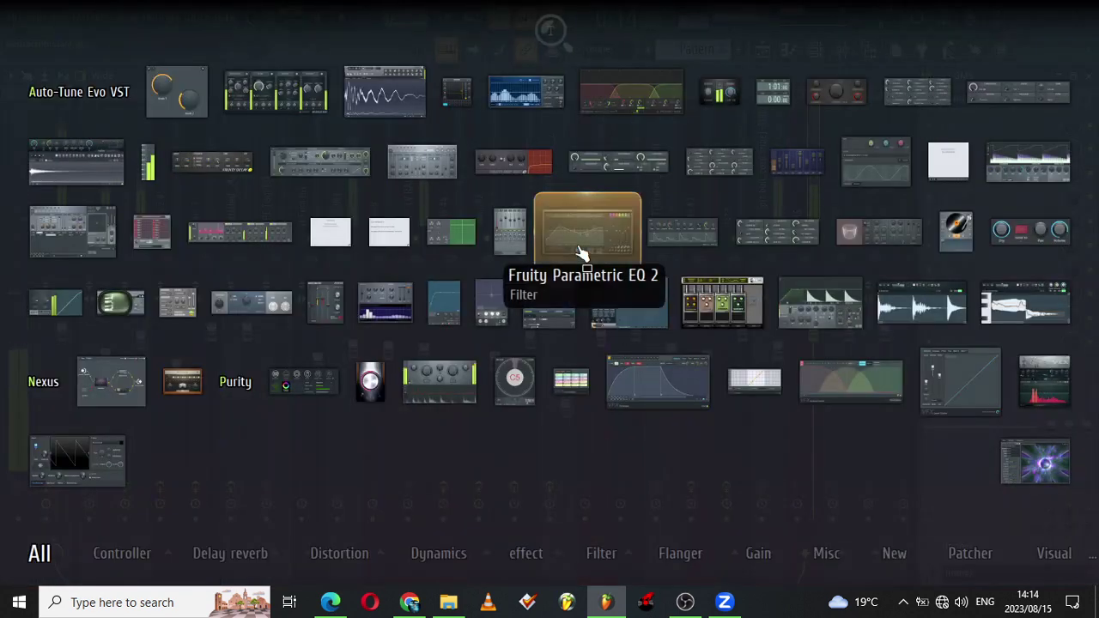
click(581, 253)
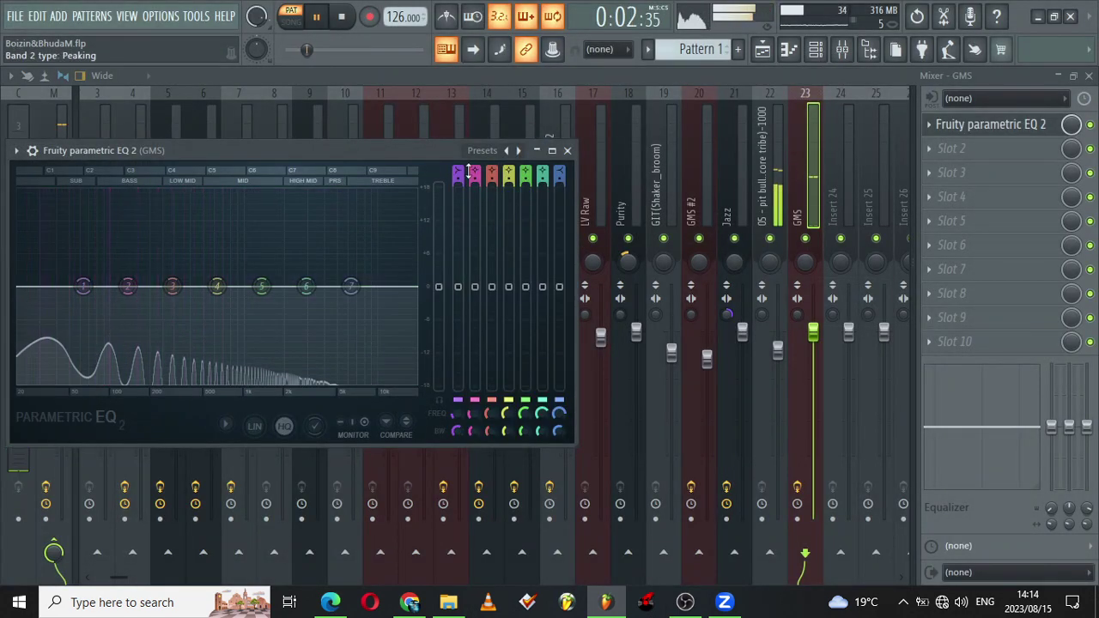
click(518, 150)
click(519, 151)
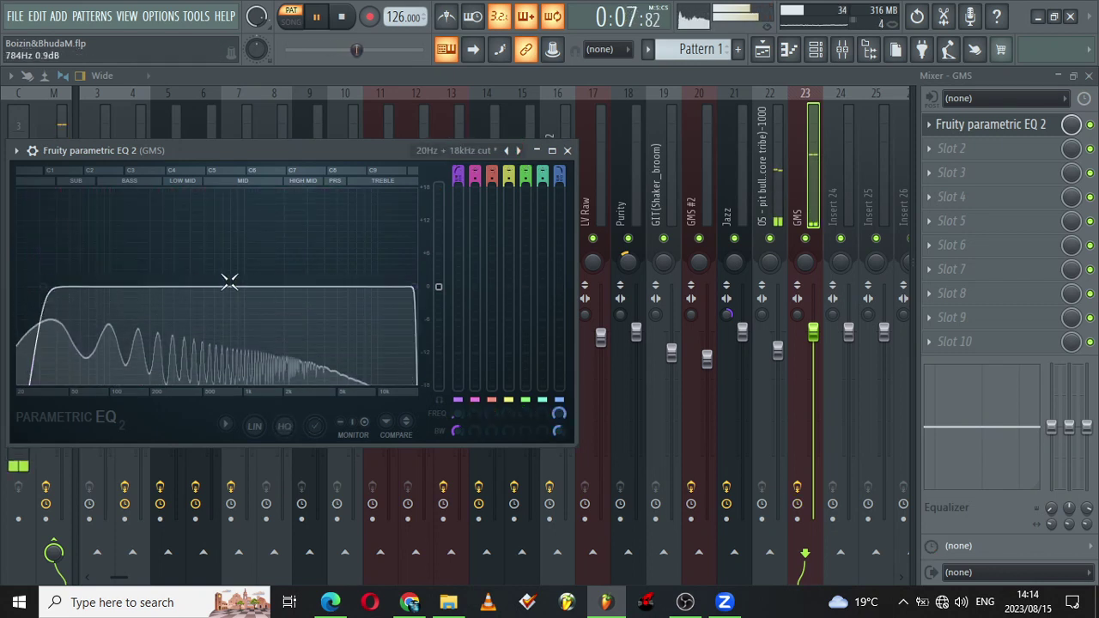
mouse_move(438, 286)
mouse_down()
mouse_move(437, 224)
mouse_move(438, 279)
mouse_up()
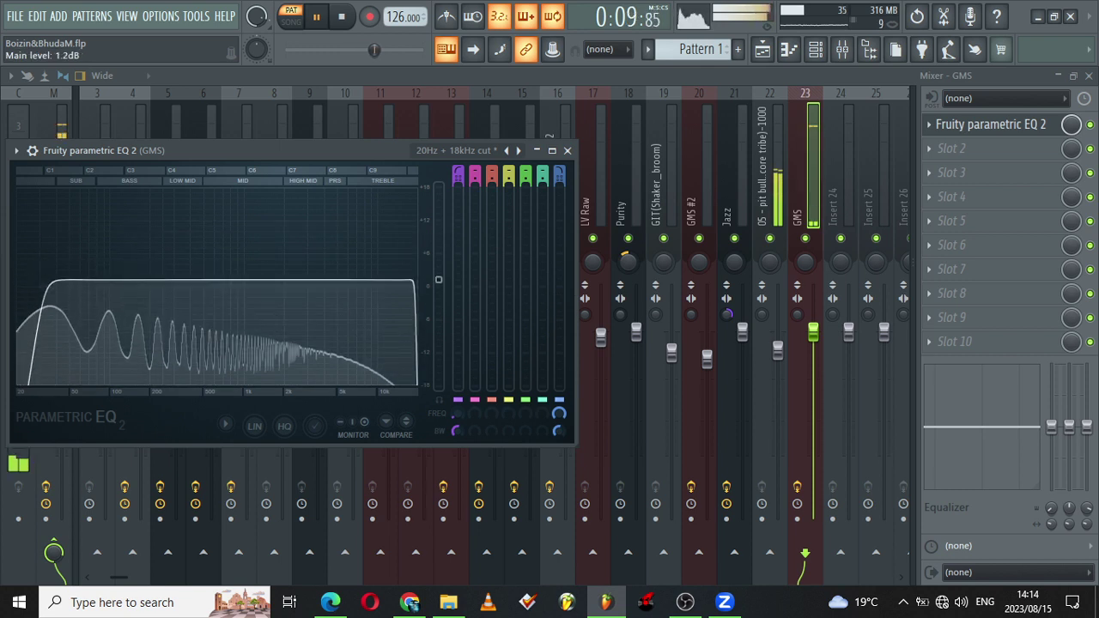
click(567, 151)
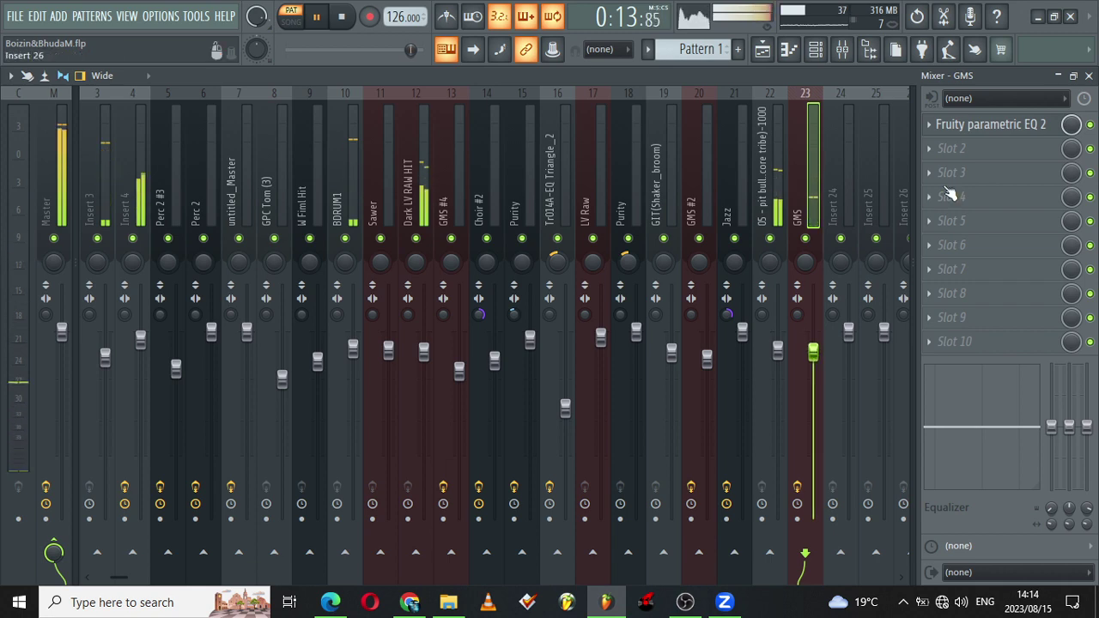
Step: Add a second Fruity Parametric EQ 2 to the GMS track, boosting band 2 about 4.8 dB near 965 Hz and band 3, and slightly cutting bands 1, 4 and 6
click(941, 152)
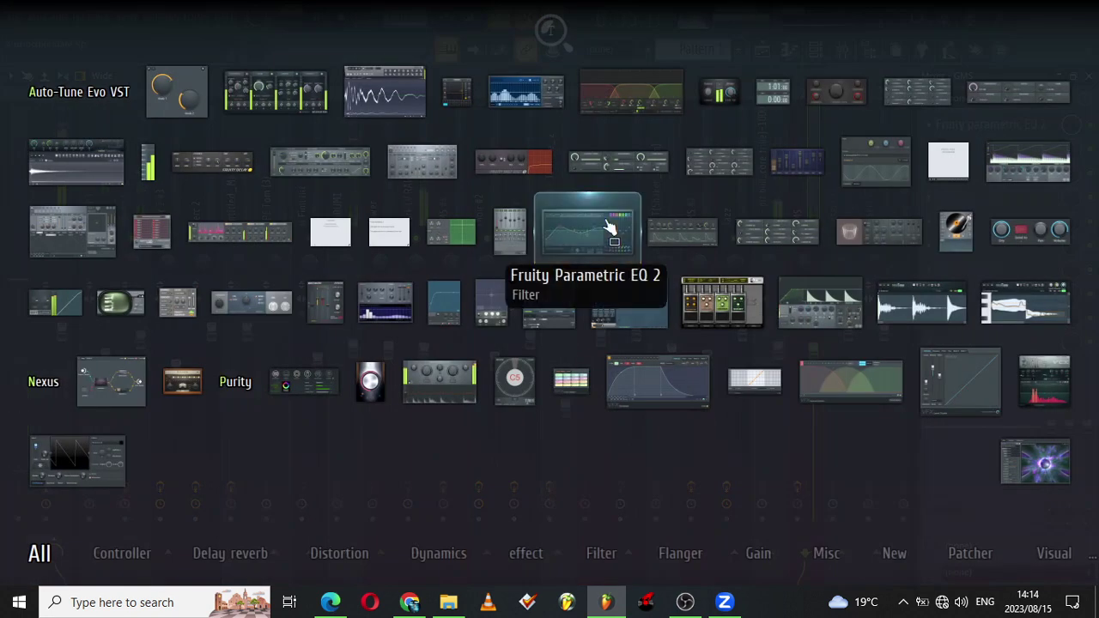
click(609, 228)
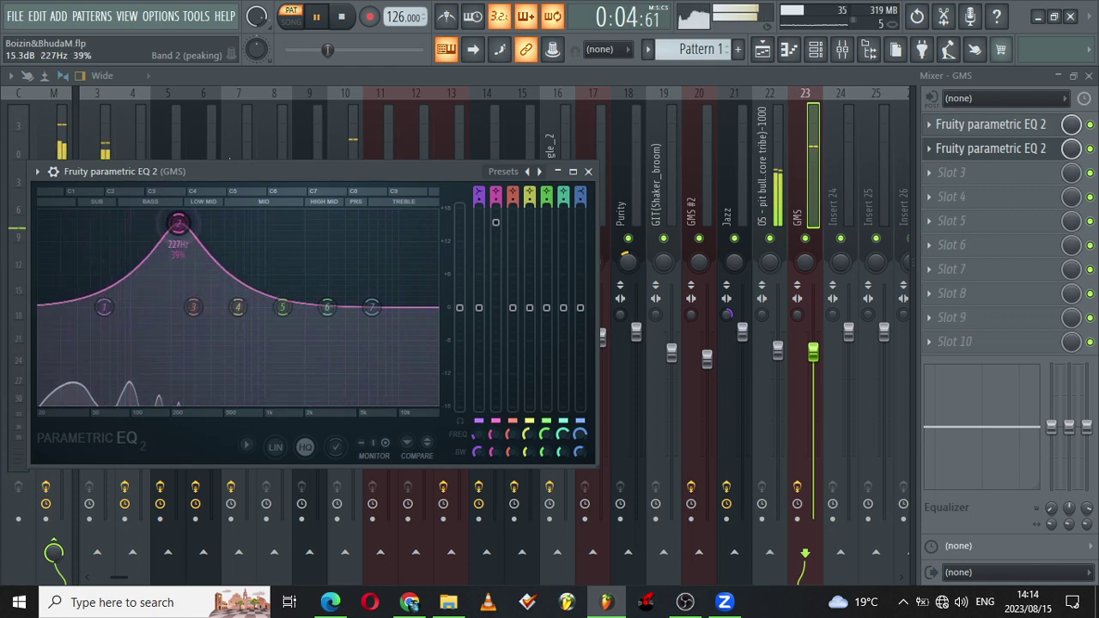
drag(178, 223, 191, 254)
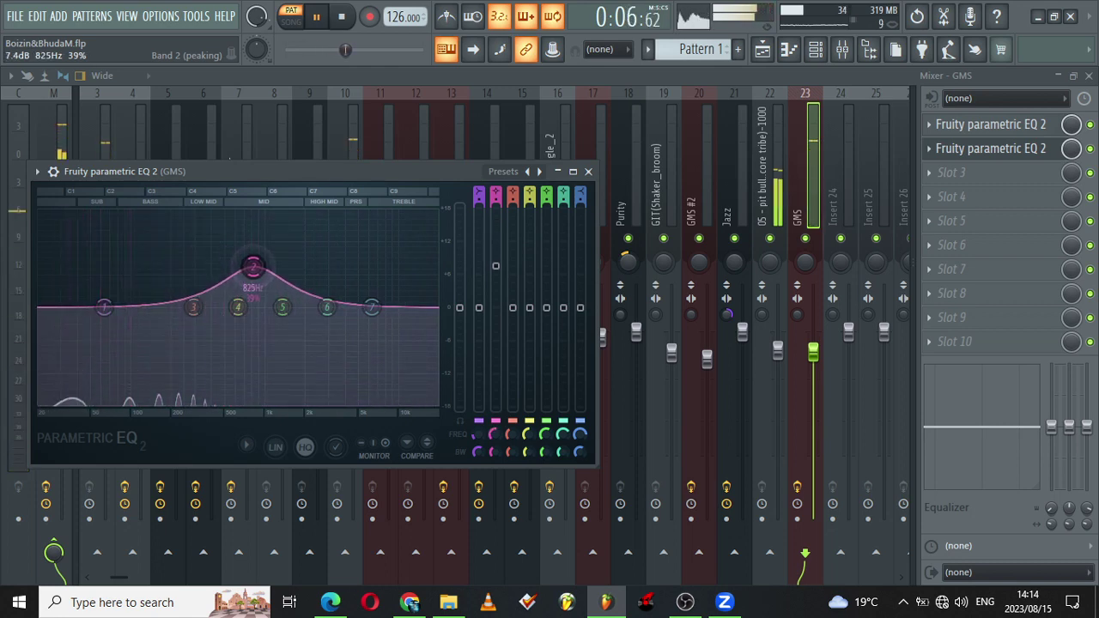
drag(254, 266, 262, 281)
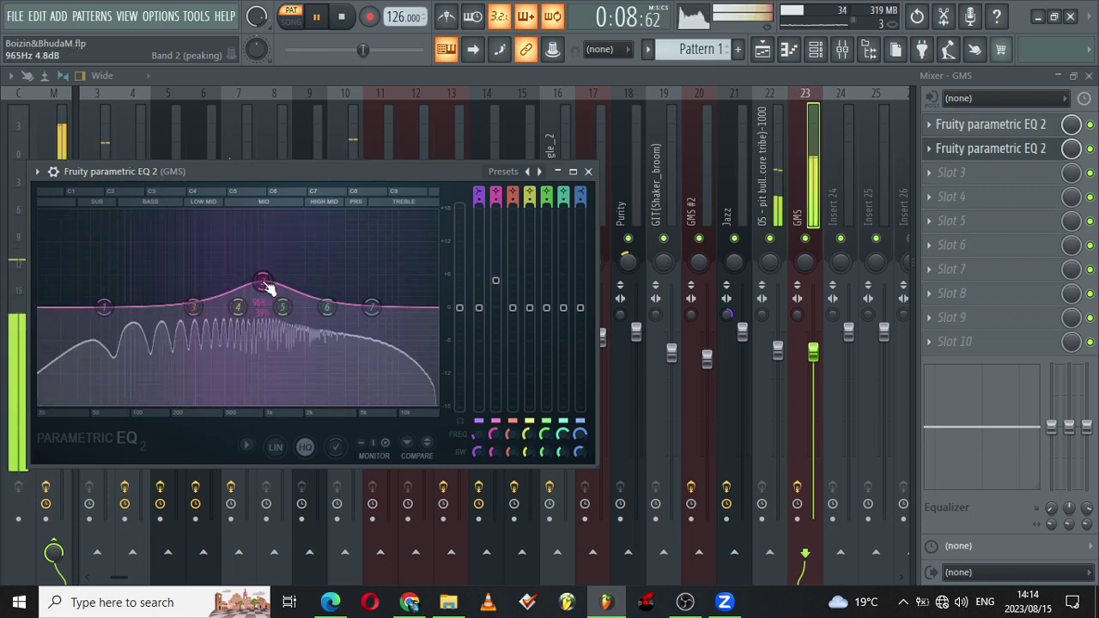
drag(85, 307, 107, 315)
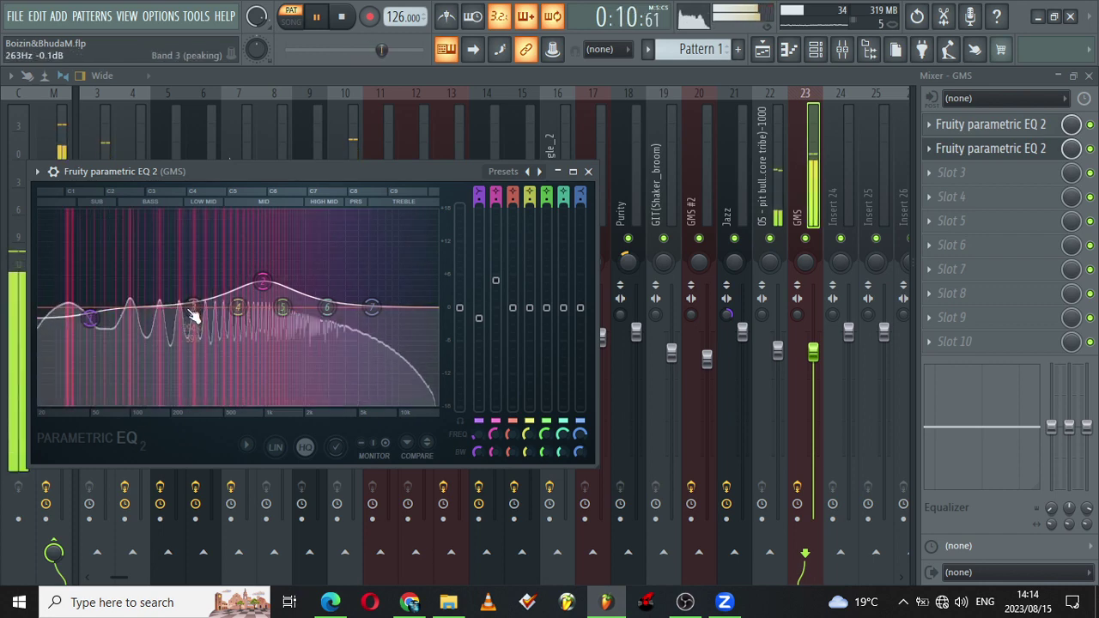
drag(195, 310, 174, 293)
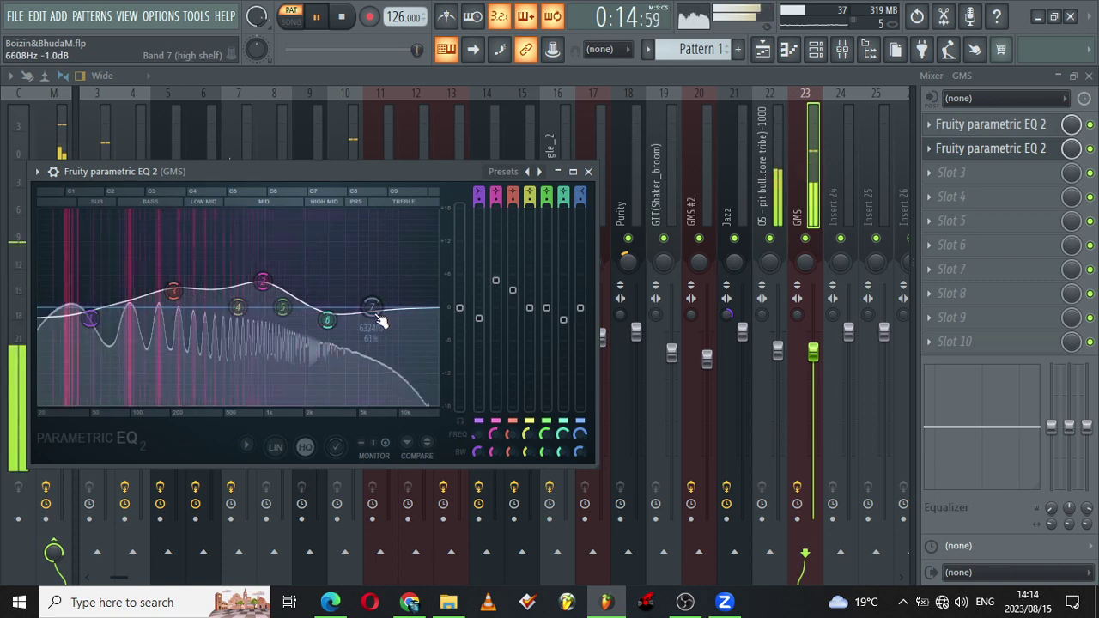
drag(239, 307, 239, 314)
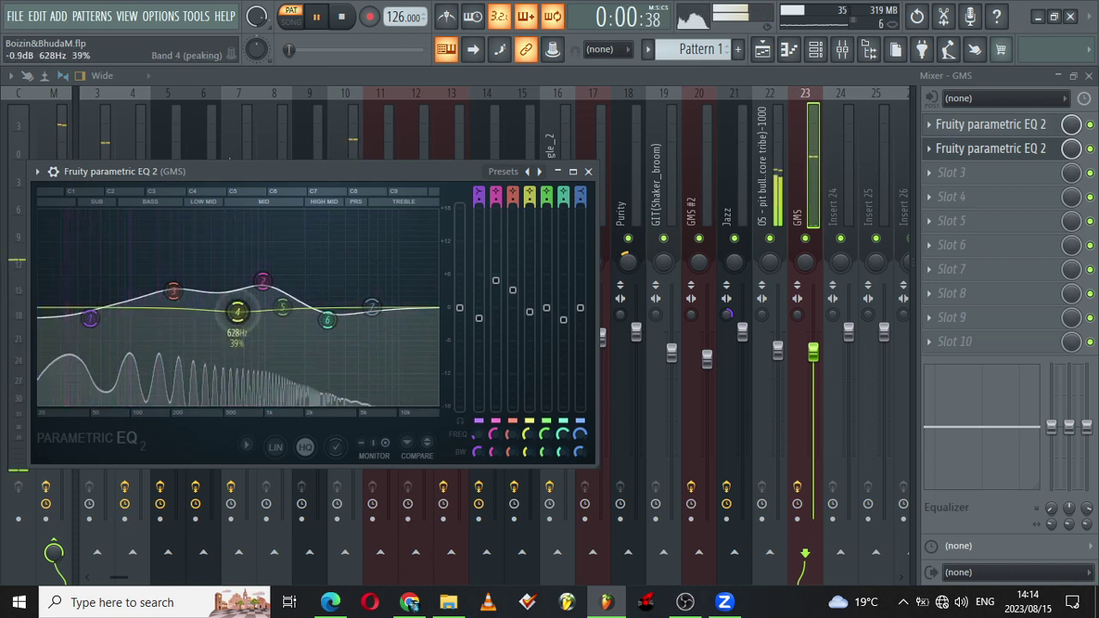
click(588, 171)
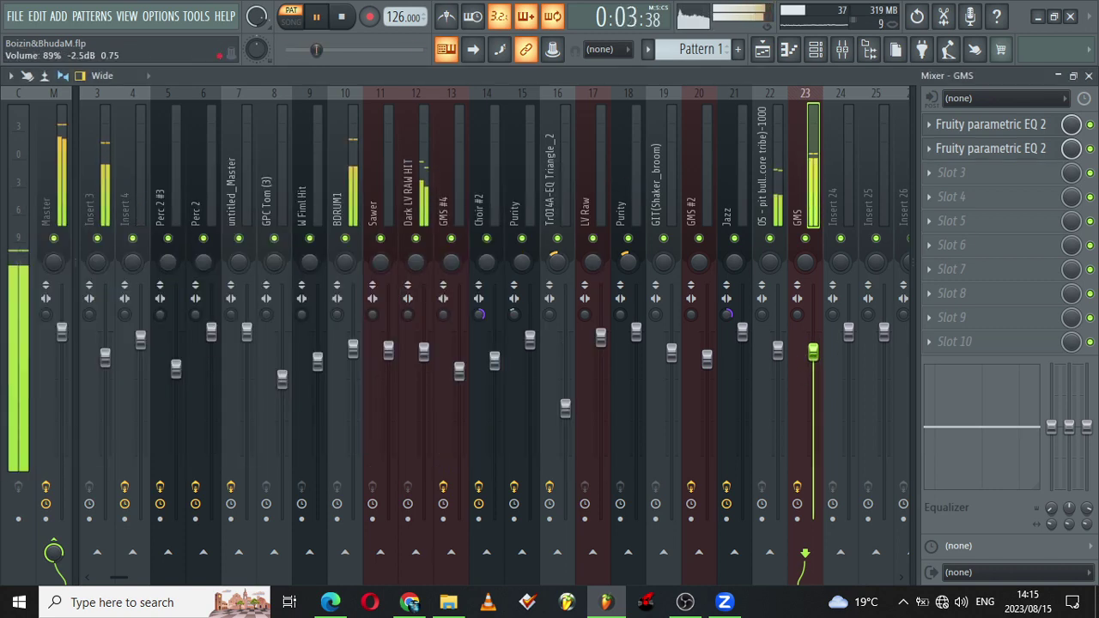
Step: Add Fruity Reeverb 2 to the GMS track with its wet level around 65%, and lower the track's fader
click(934, 173)
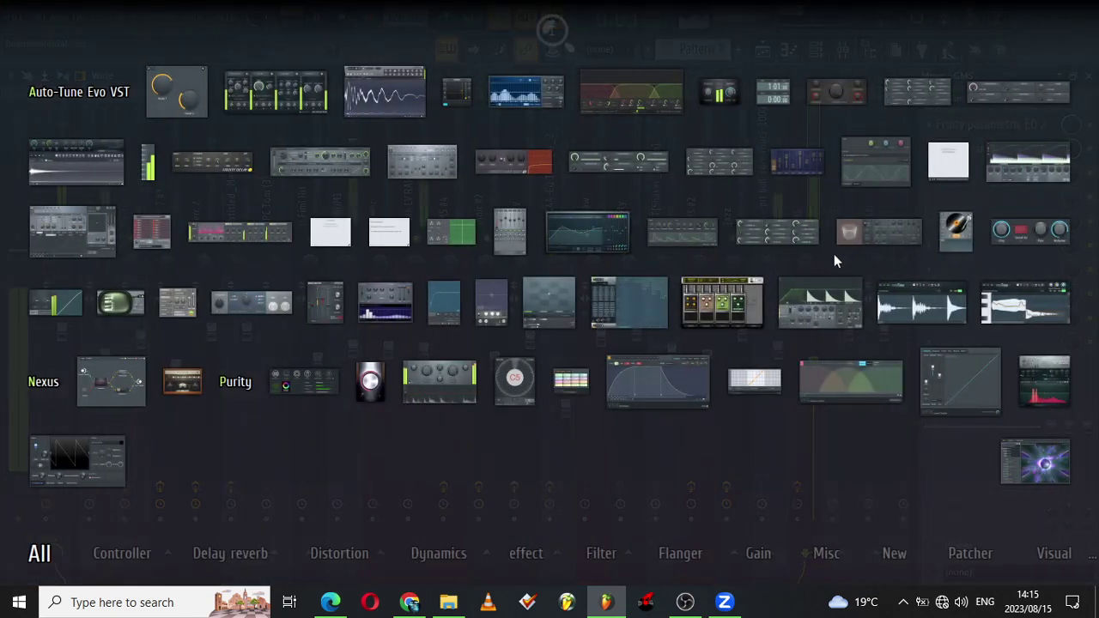
click(880, 234)
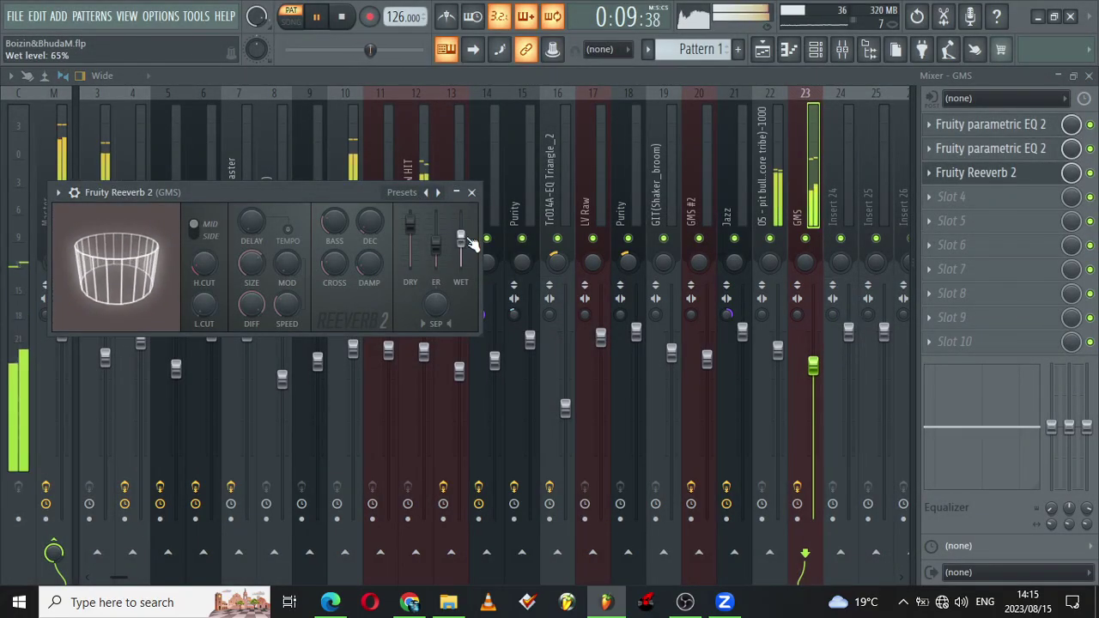
click(471, 192)
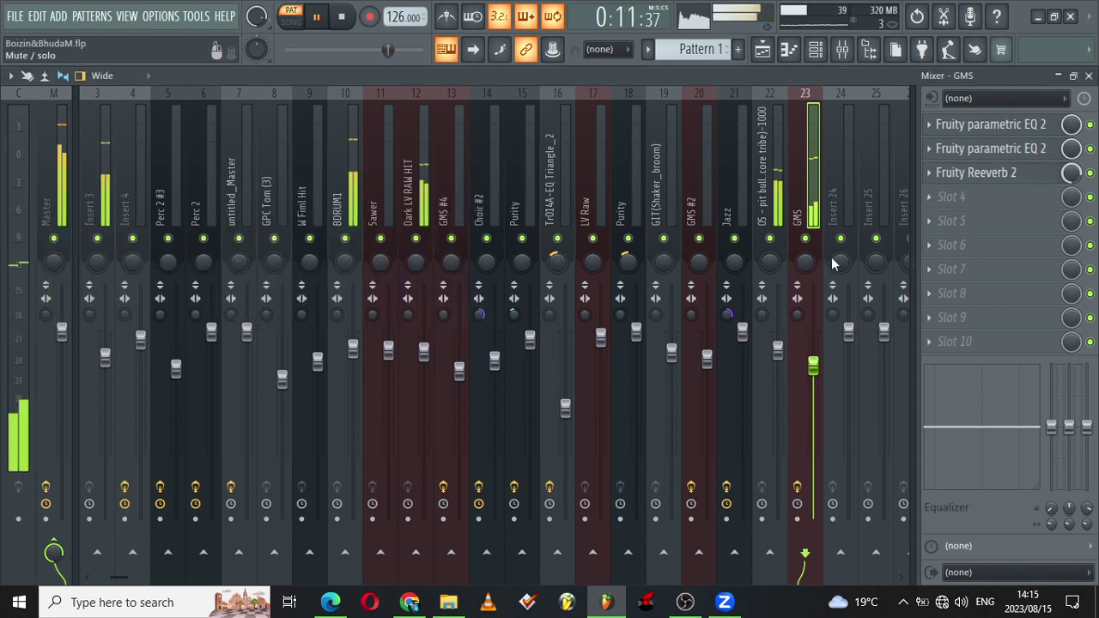
Step: Unmute the GMS #2 channel, raise its mixer fader slightly, and check its Fruity Love Philter settings
click(816, 54)
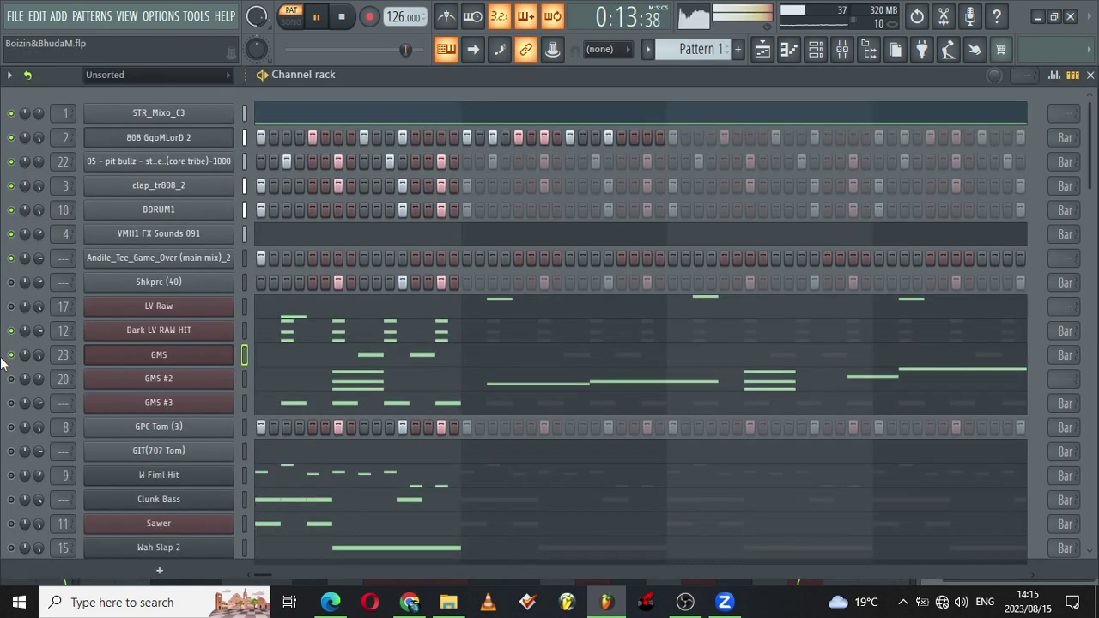
click(170, 381)
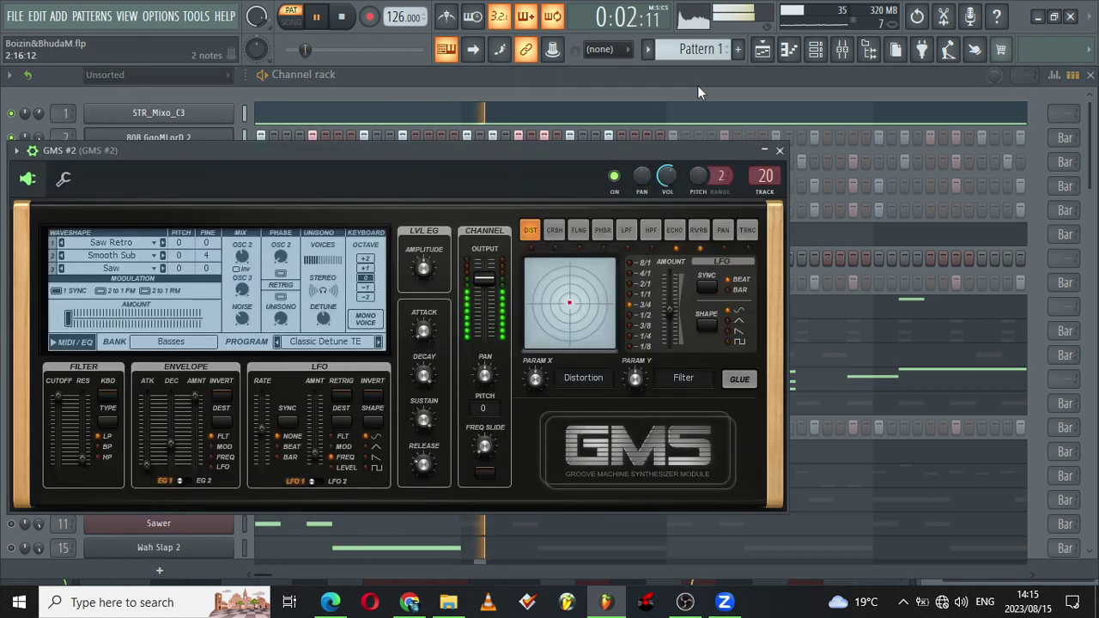
click(842, 49)
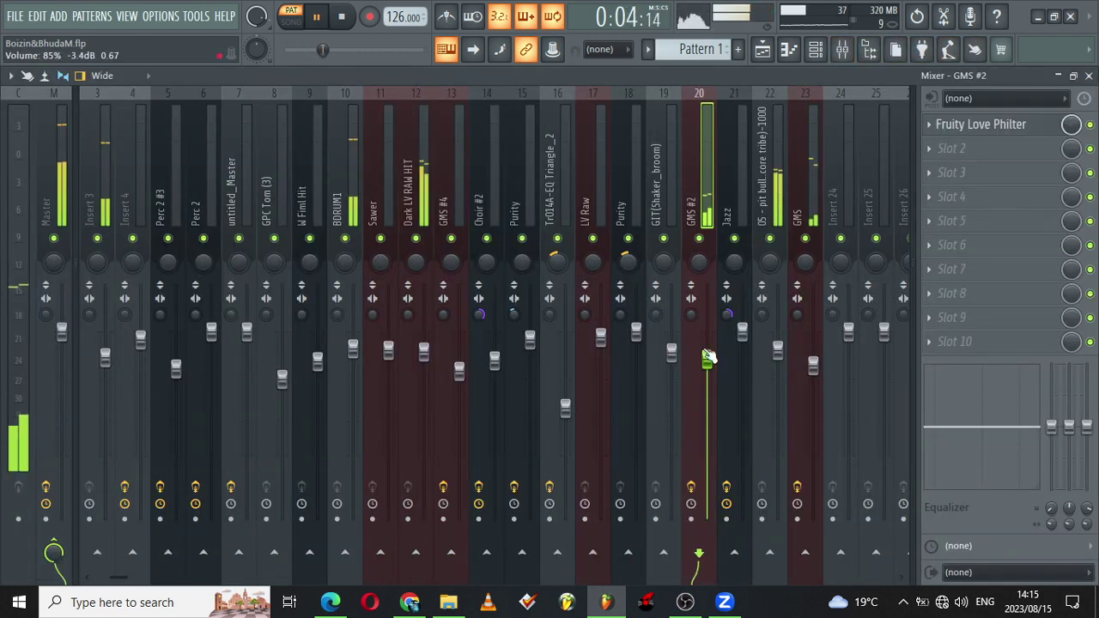
click(1009, 129)
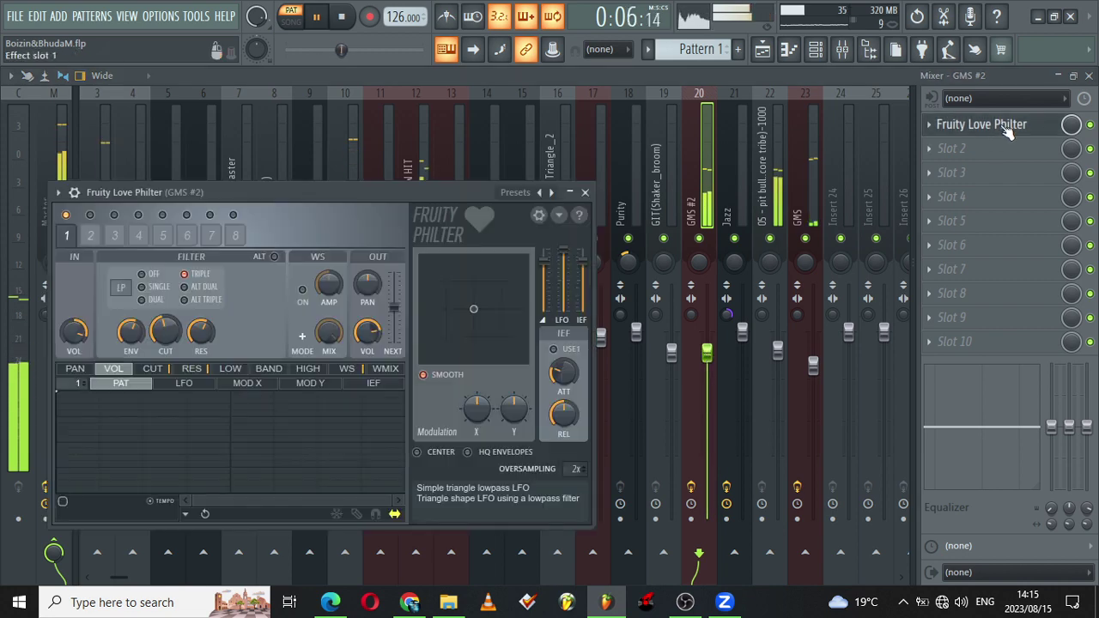
click(587, 192)
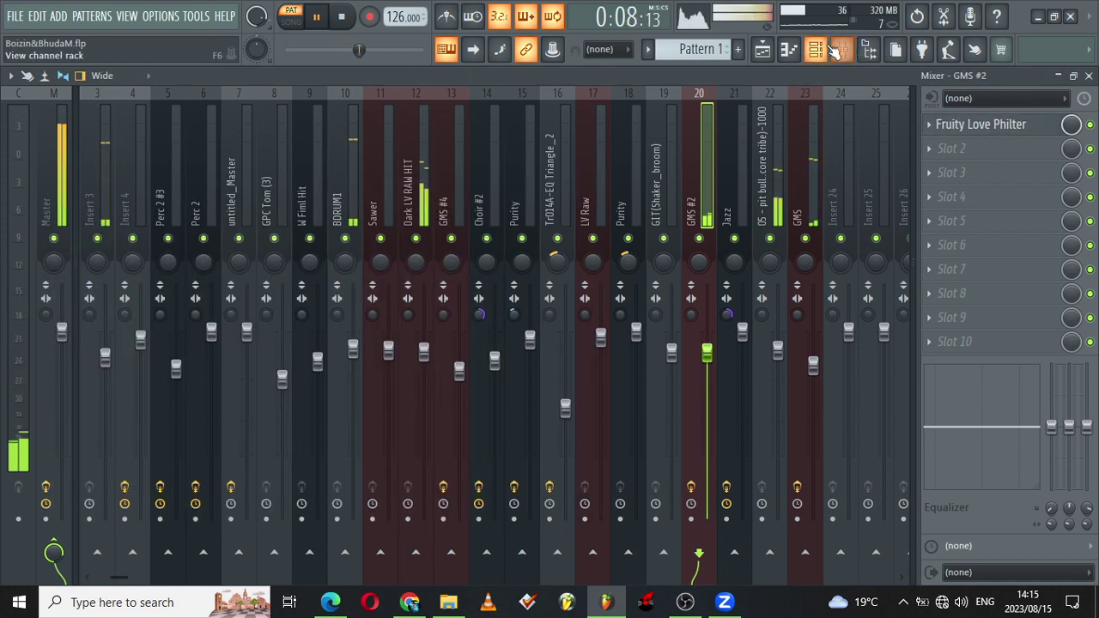
Step: Unmute the Reed 2 #2 channel, assign it to free mixer track 24, and lower that track's fader
click(816, 49)
drag(1092, 165, 1092, 524)
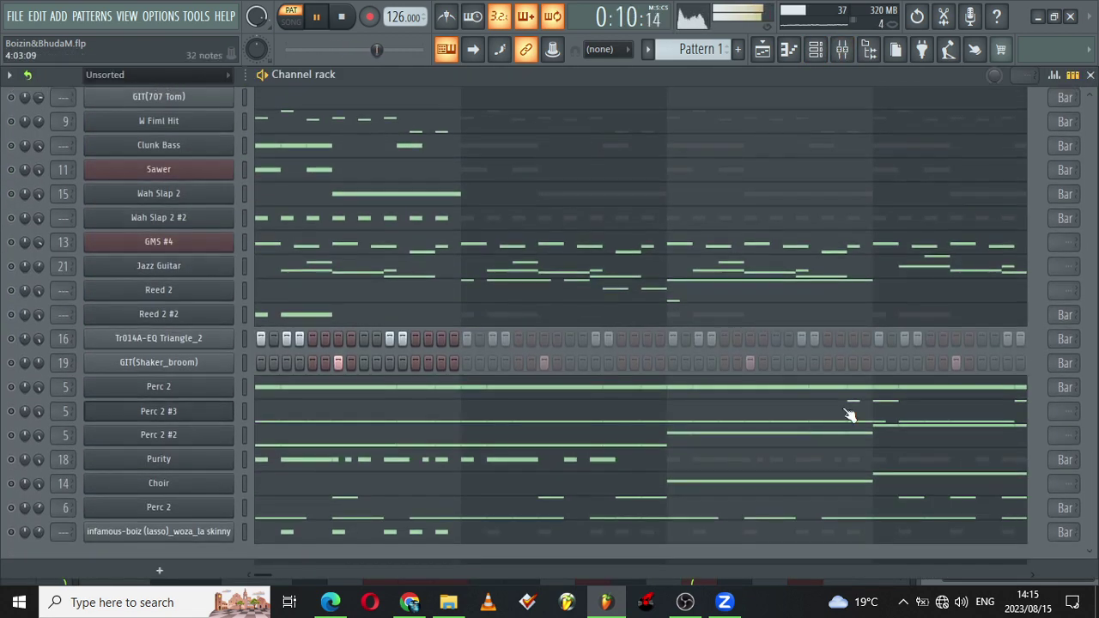
click(147, 314)
click(179, 297)
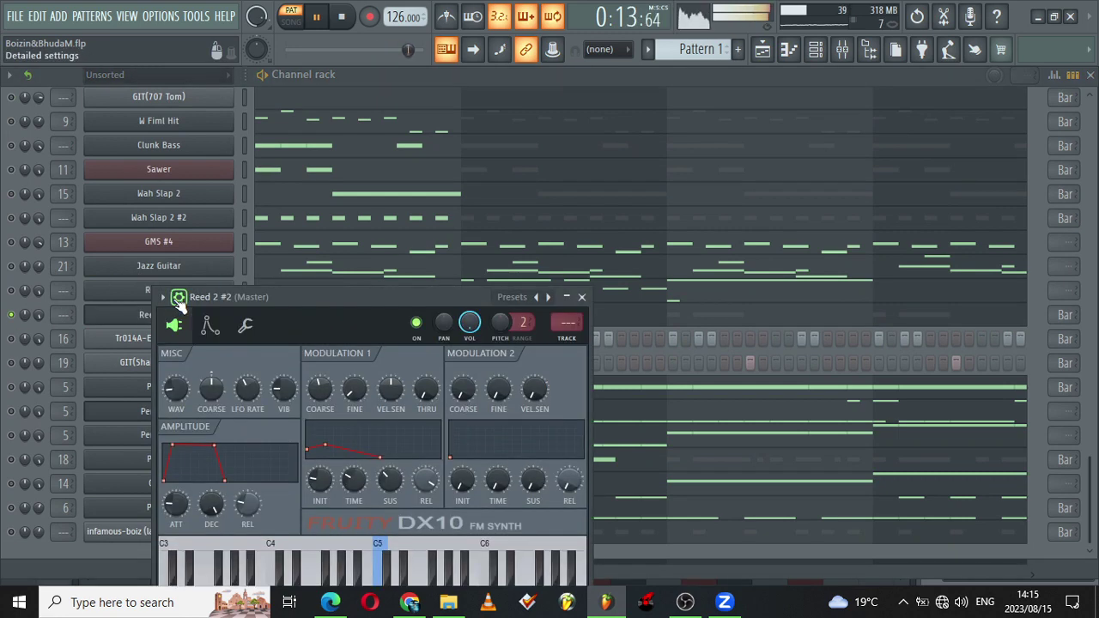
click(574, 340)
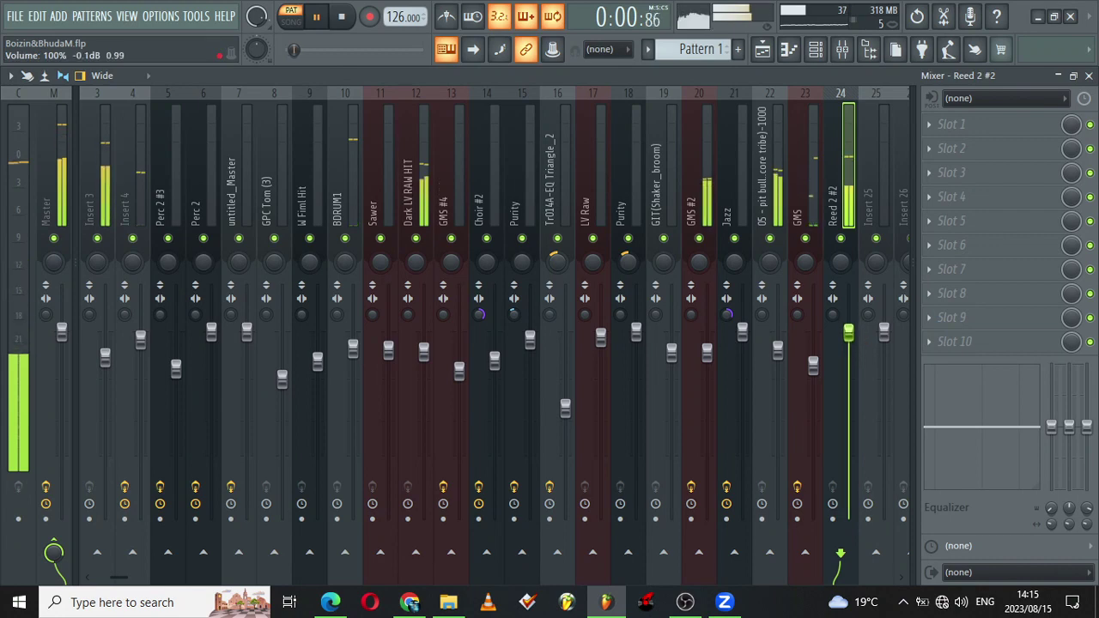
Step: Unmute the Reed 2 channel in place of Reed 2 #2 and route it to mixer track 24
click(816, 49)
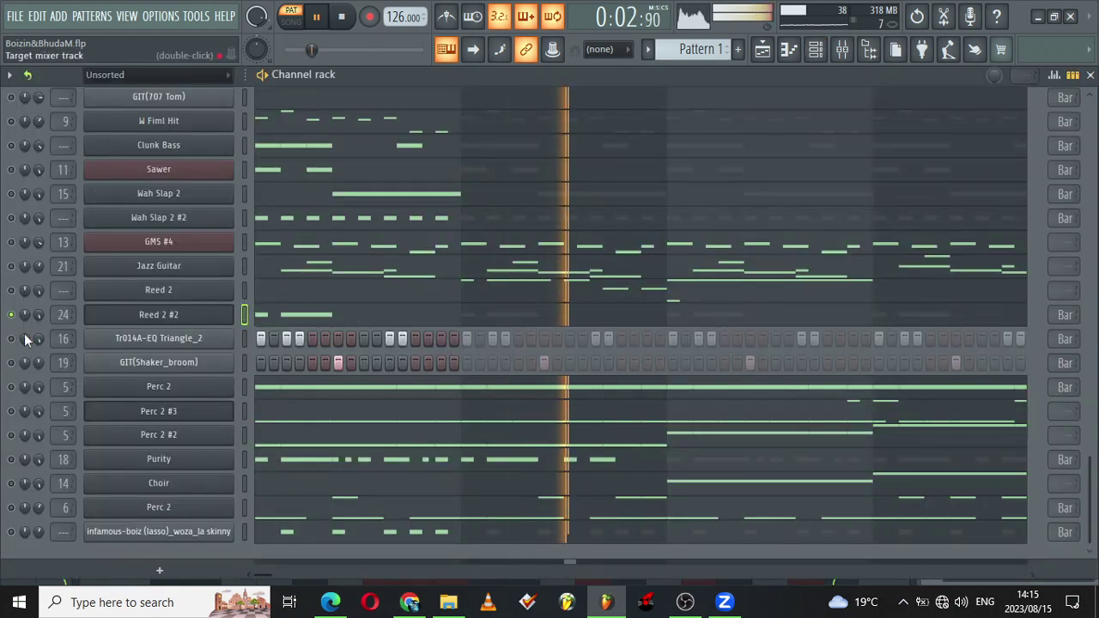
click(11, 292)
drag(63, 290, 63, 228)
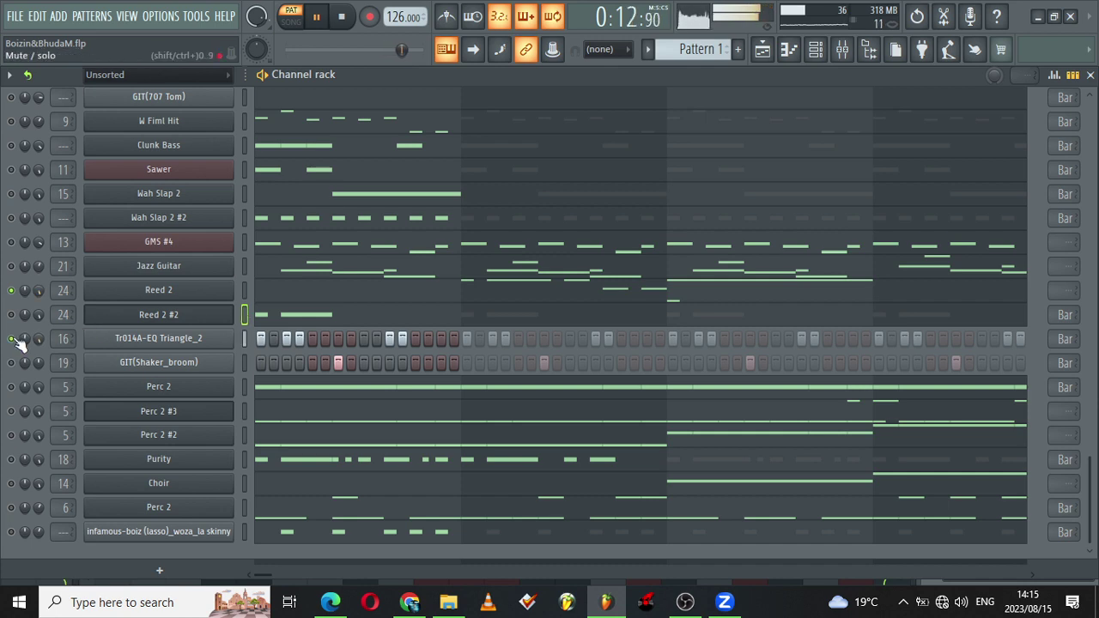
Step: Unmute the Tr014A-EQ Triangle_2 and GIT(Shaker_broom) channels, and lower the triangle's mixer fader slightly
click(156, 341)
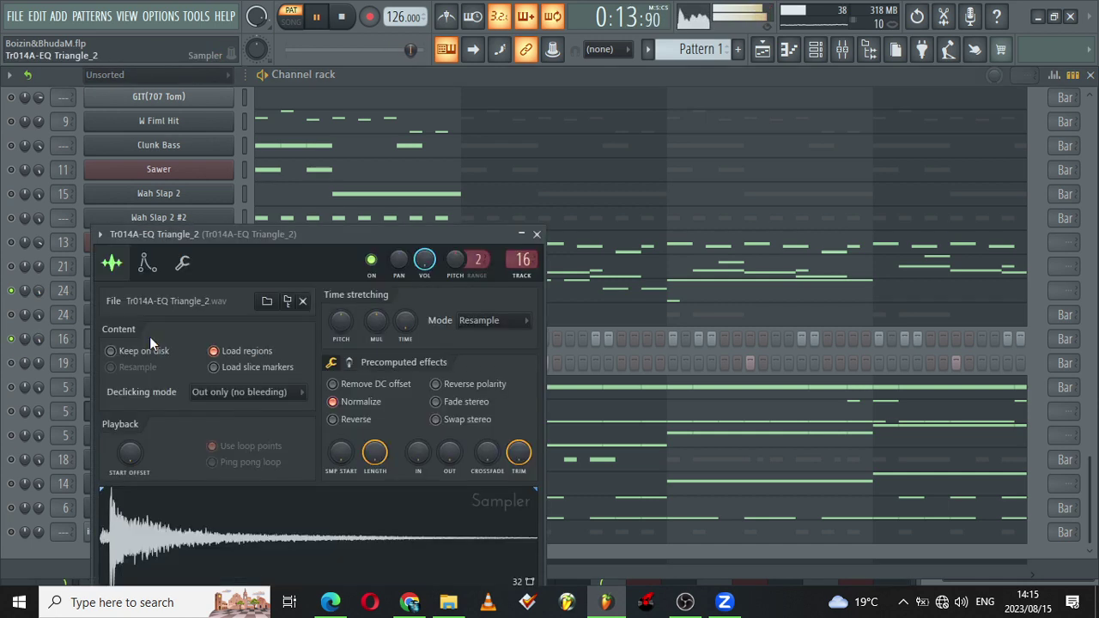
click(842, 50)
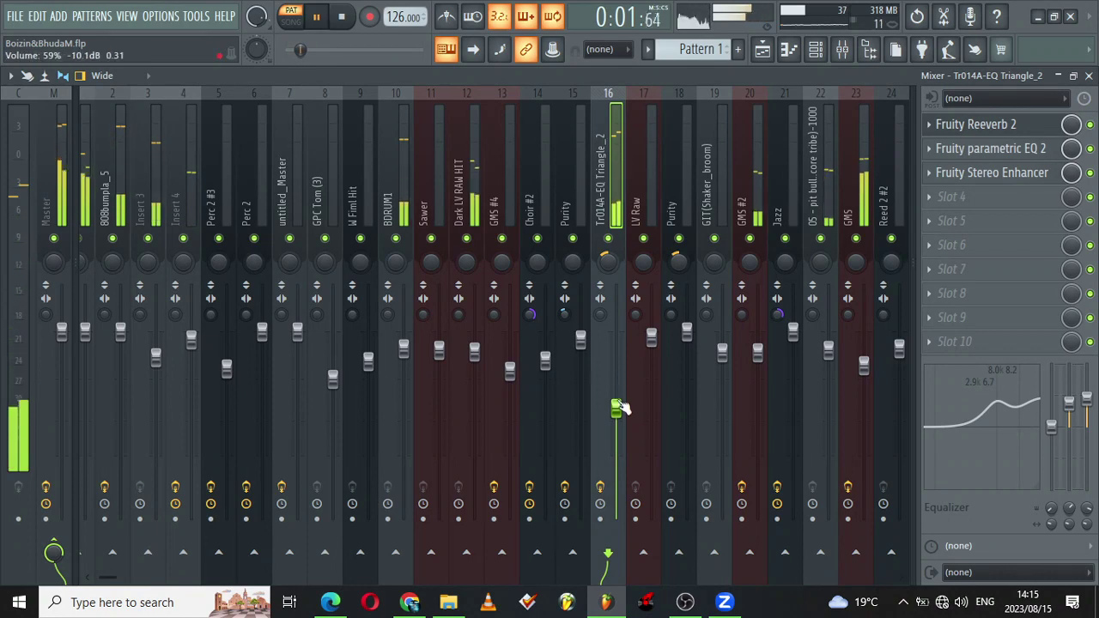
click(819, 51)
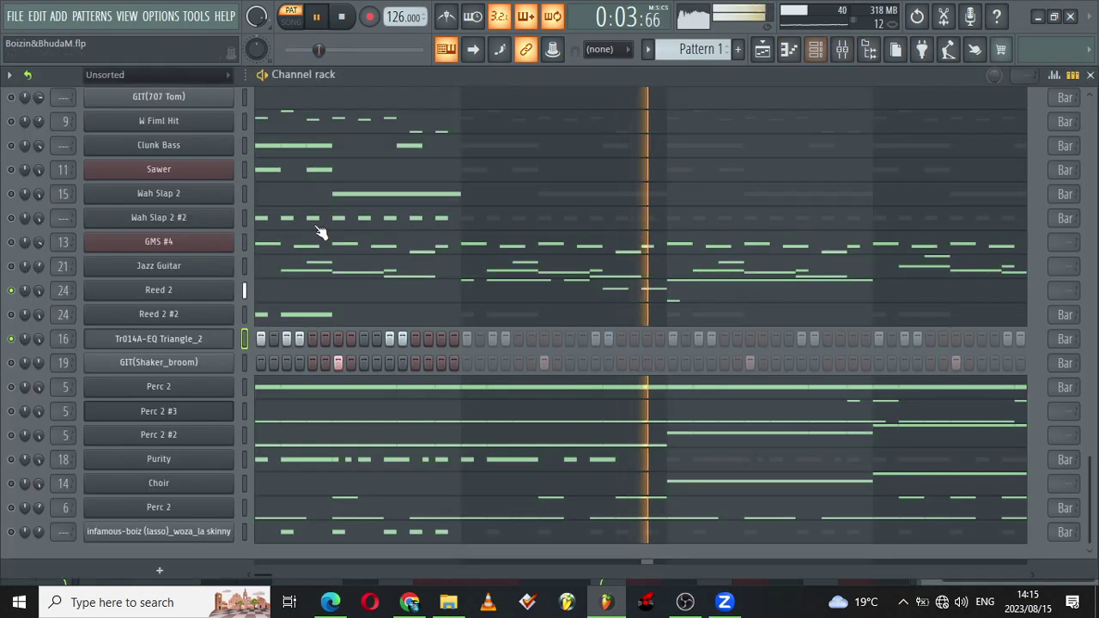
click(124, 360)
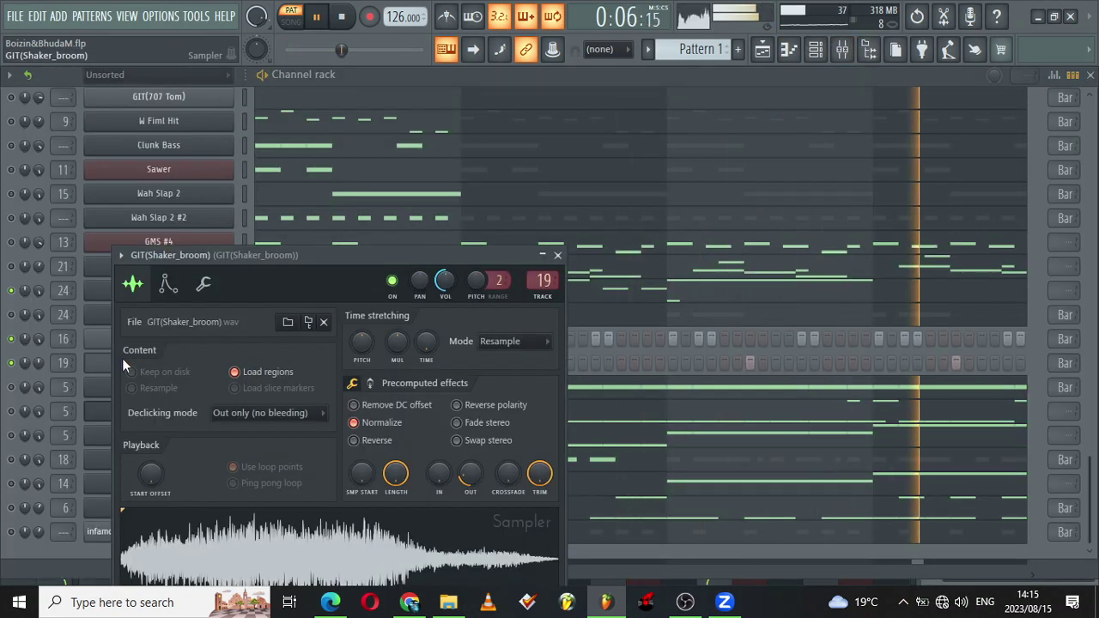
click(558, 256)
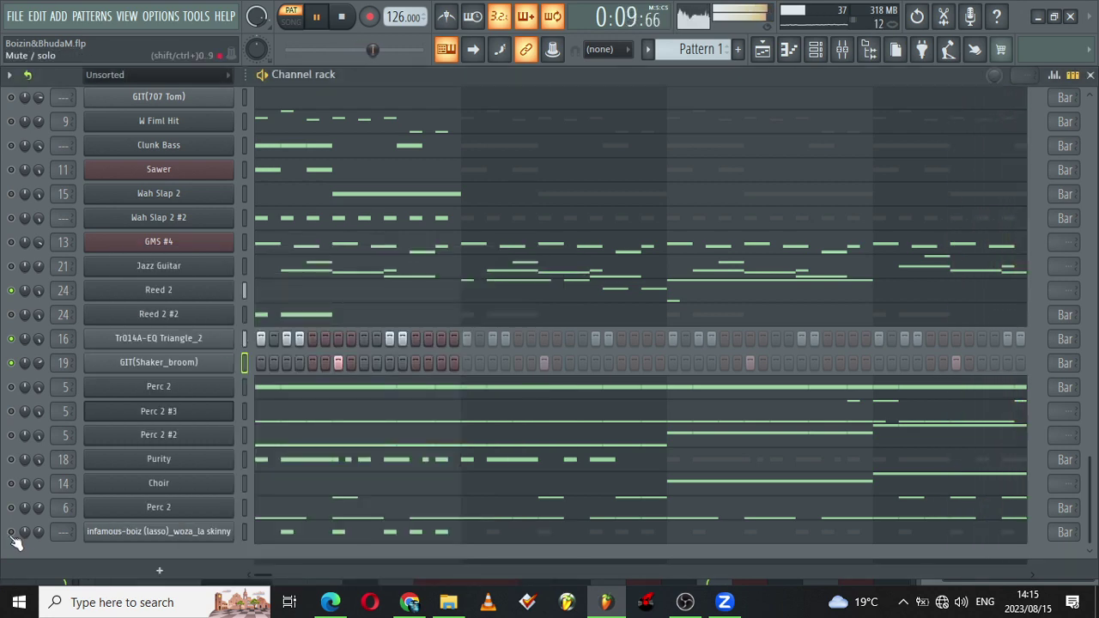
Step: Unmute the infamous-boiz (lasso)_woza_la skinny channel, assign it to free mixer track 25, and lower its fader
click(170, 532)
click(468, 216)
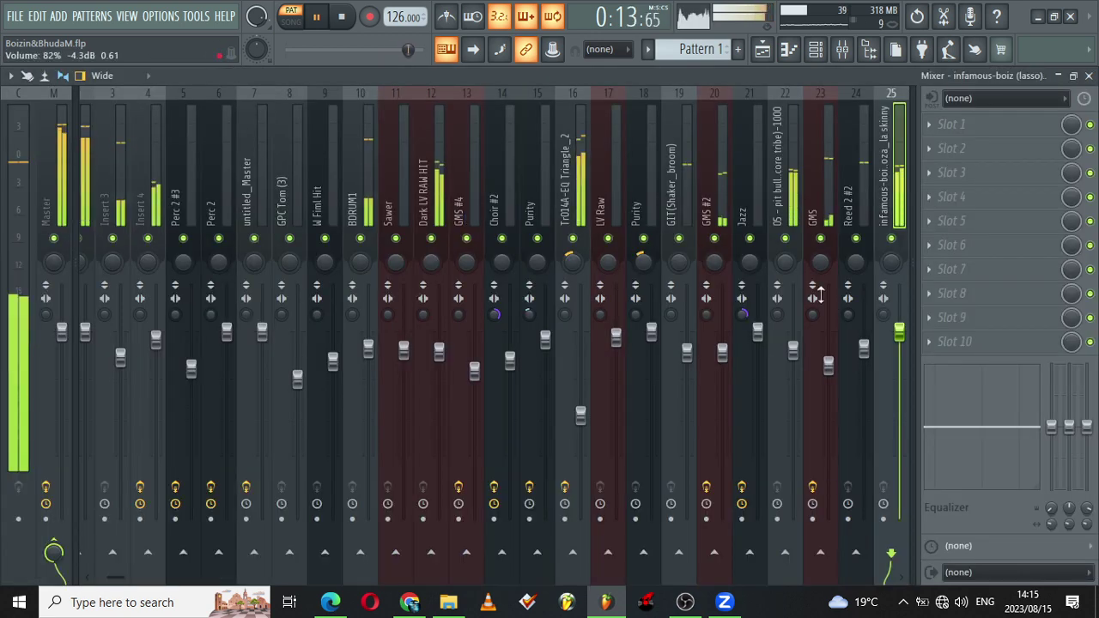
click(816, 52)
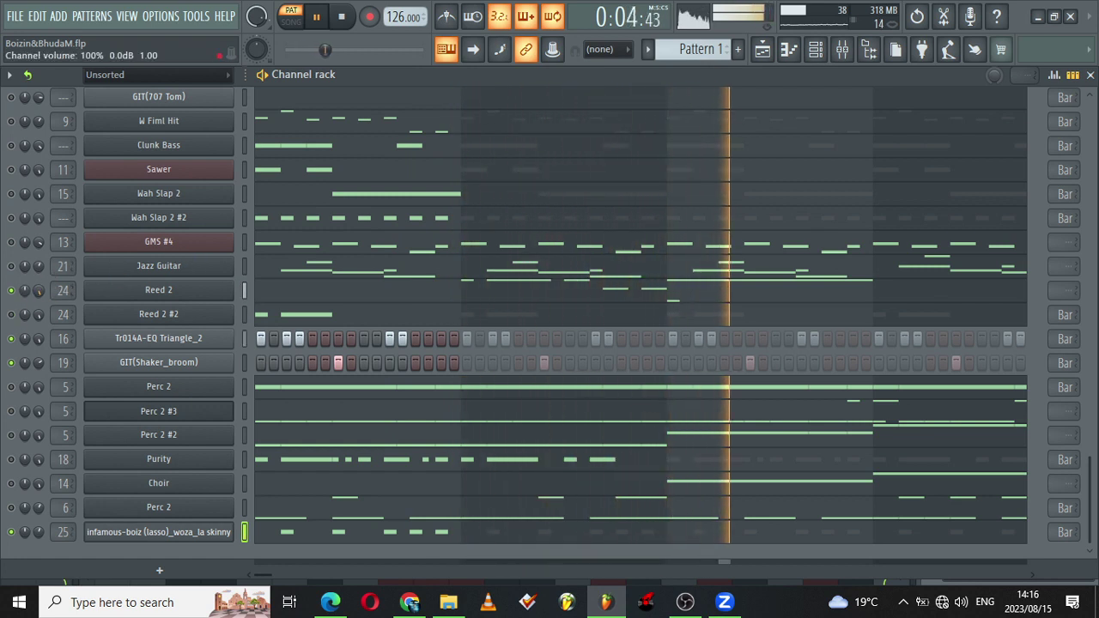
Step: Unmute GMS #4 in place of Reed 2, check its Fruity Parametric EQ 2, and set its mixer fader to about 78%
click(12, 243)
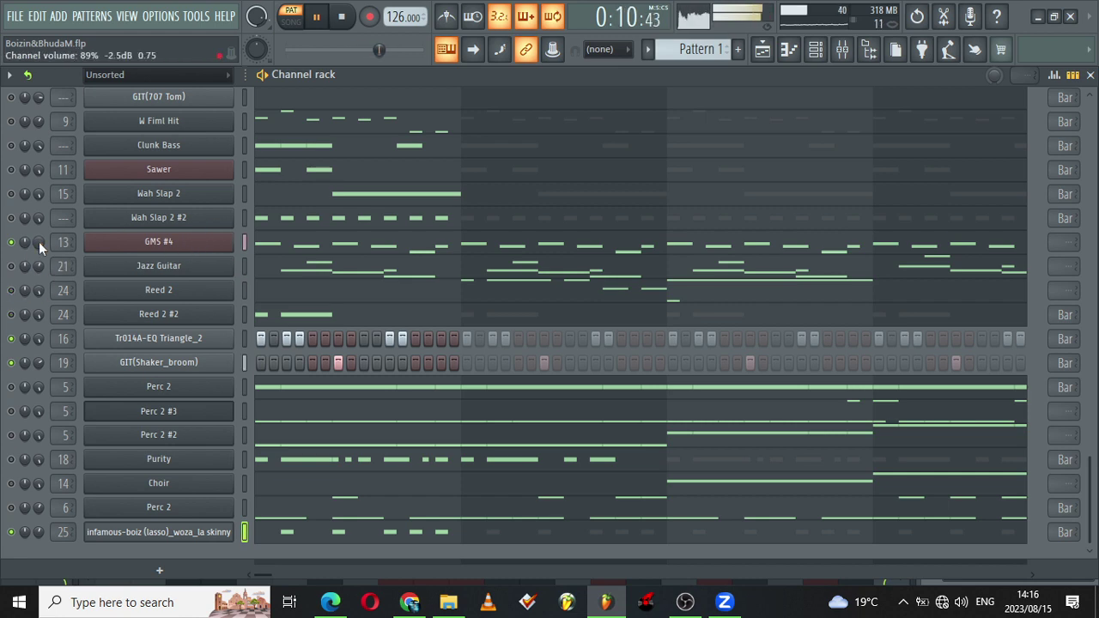
click(129, 248)
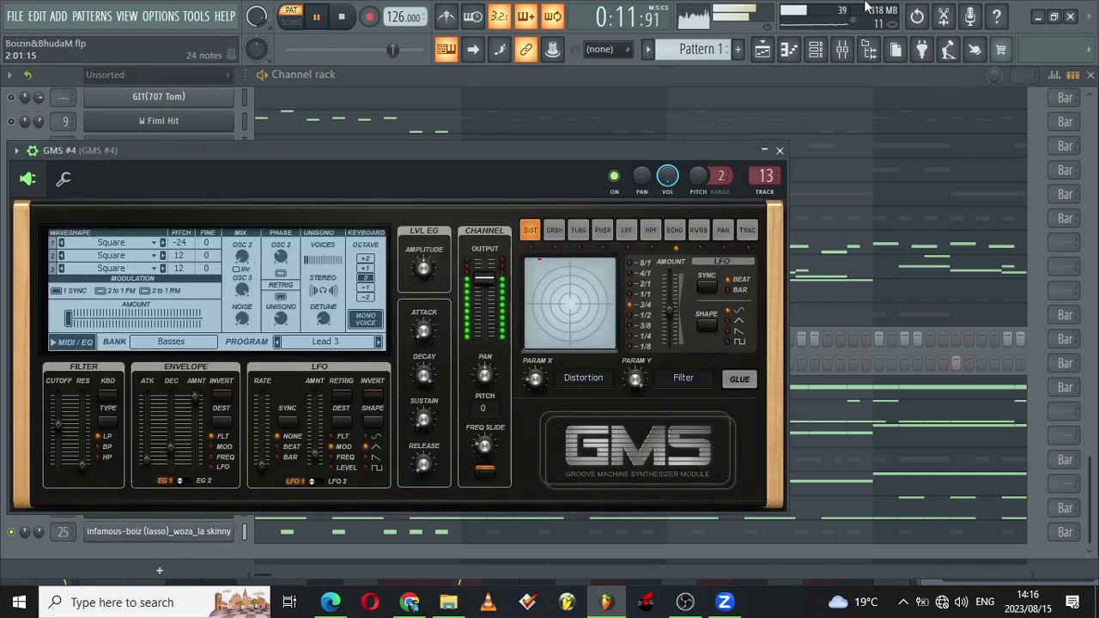
click(844, 50)
click(1001, 127)
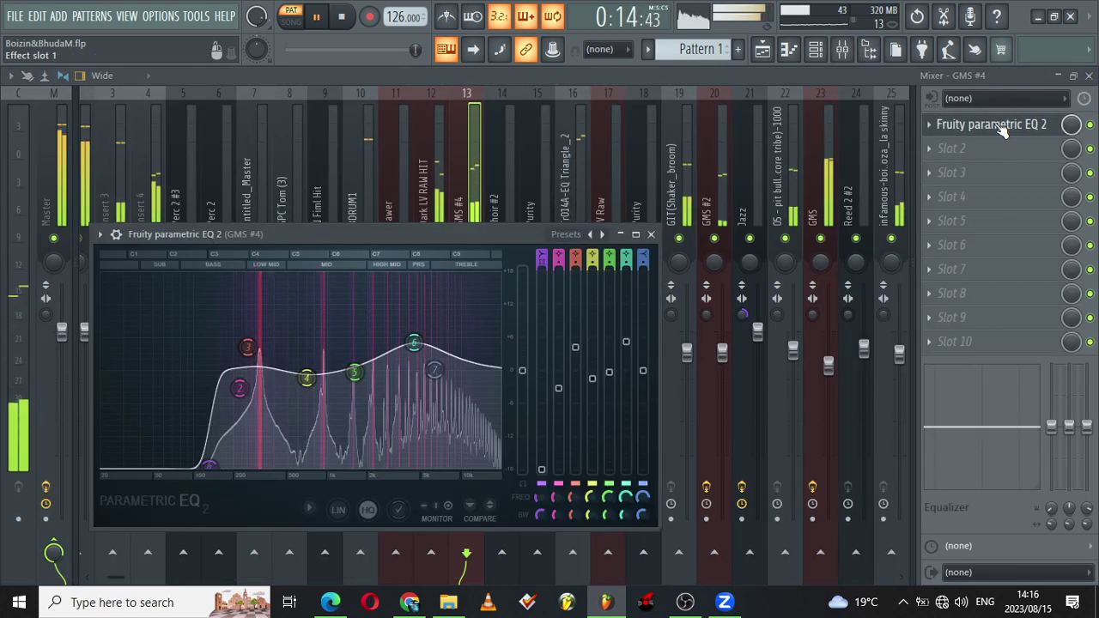
click(1001, 126)
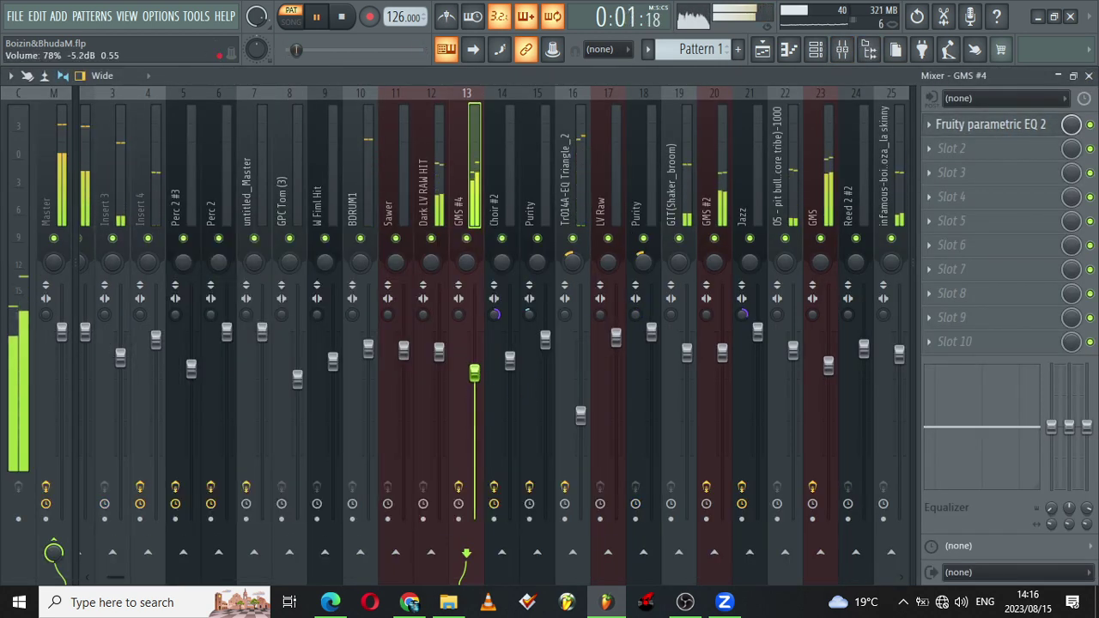
Step: Open the GMS #4 pattern in the piano roll and examine its melody notes
click(816, 50)
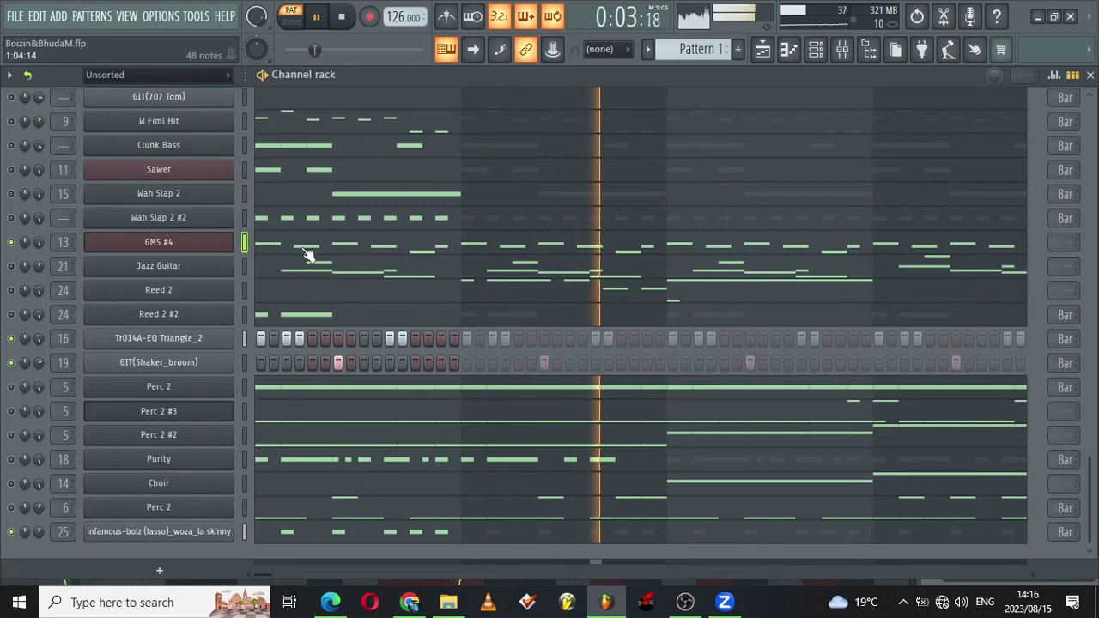
click(304, 246)
drag(576, 328, 549, 582)
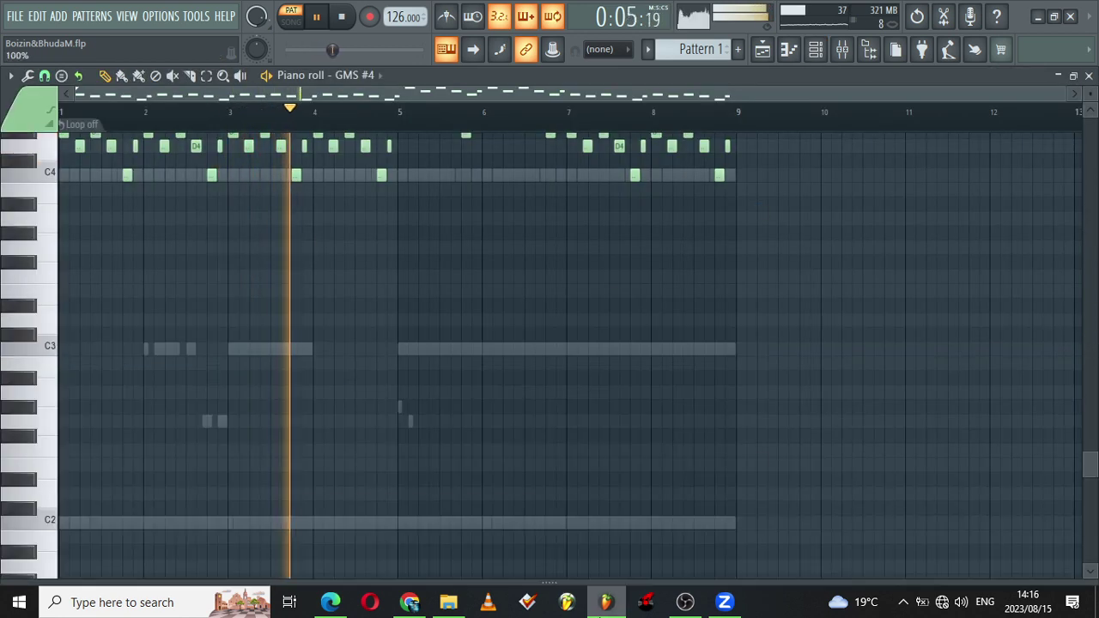
scroll(951, 198, up, 5)
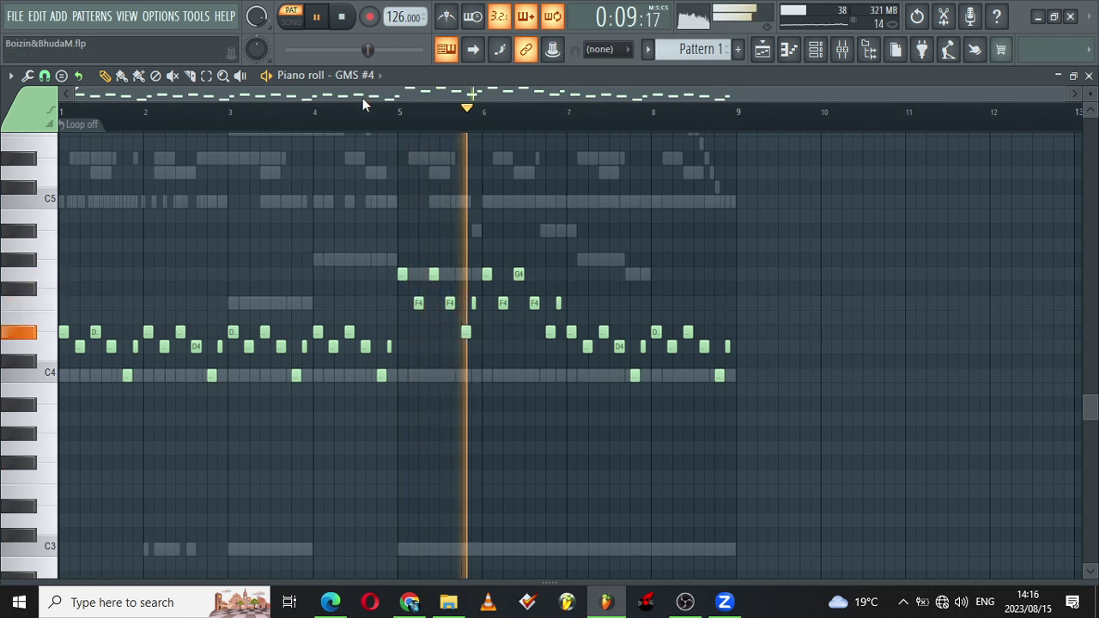
Step: Unmute the Sawer and Wah Slap 2 channels, and raise Sawer's fader slightly on mixer track 11
click(815, 49)
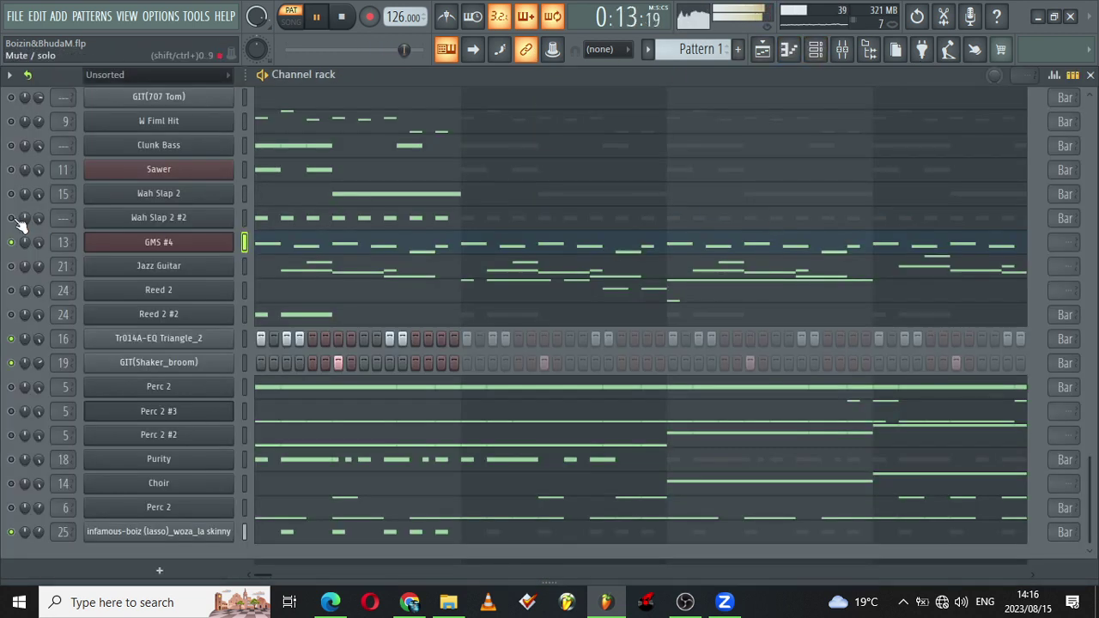
click(11, 170)
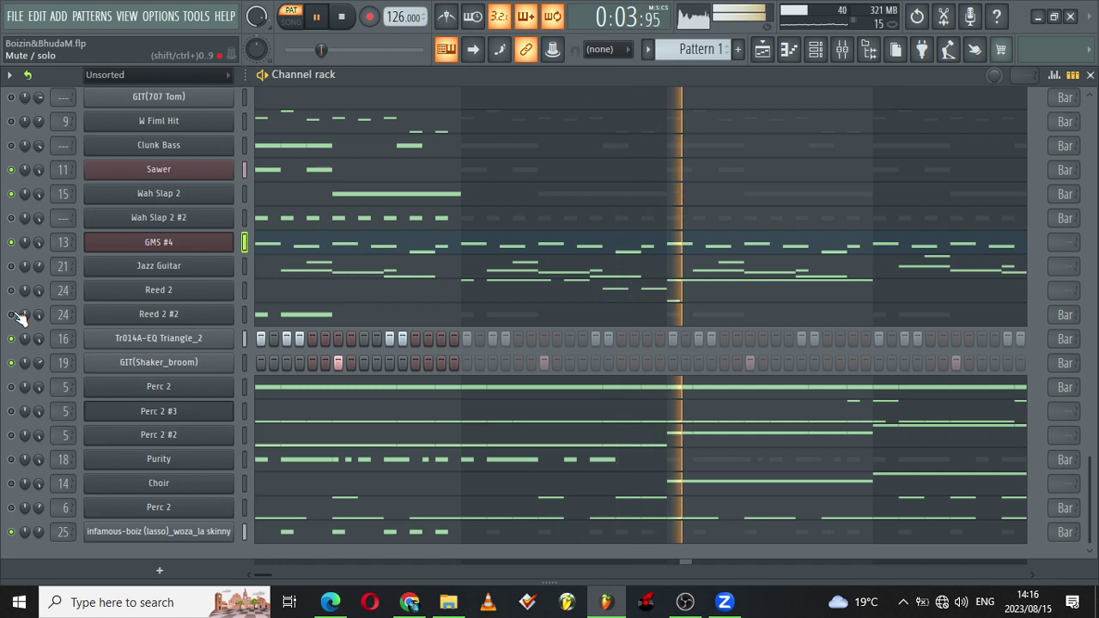
click(157, 171)
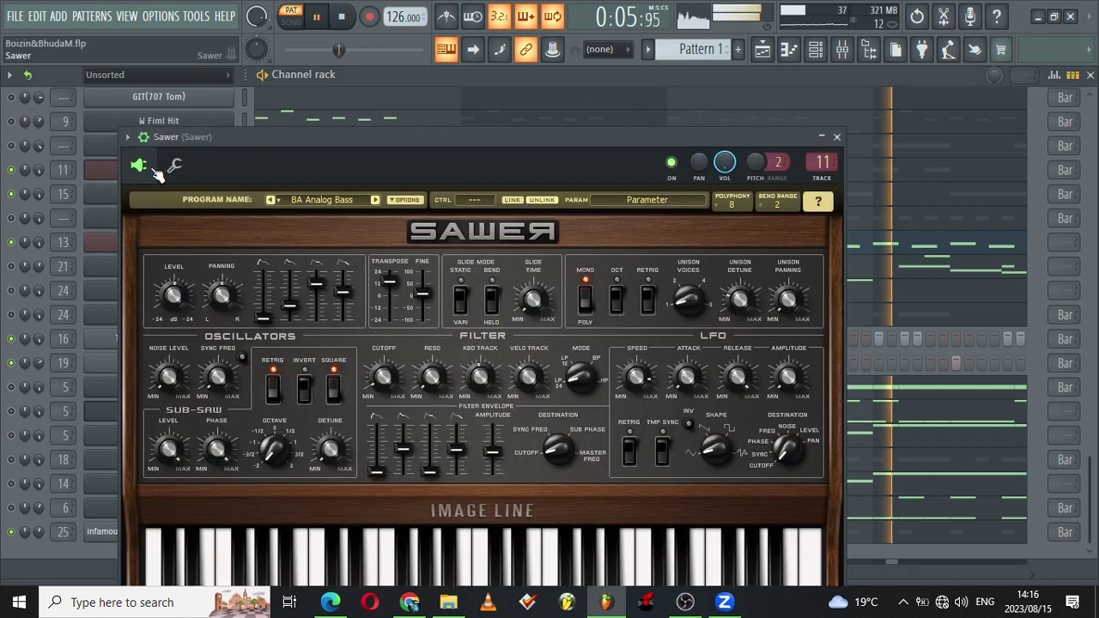
click(842, 49)
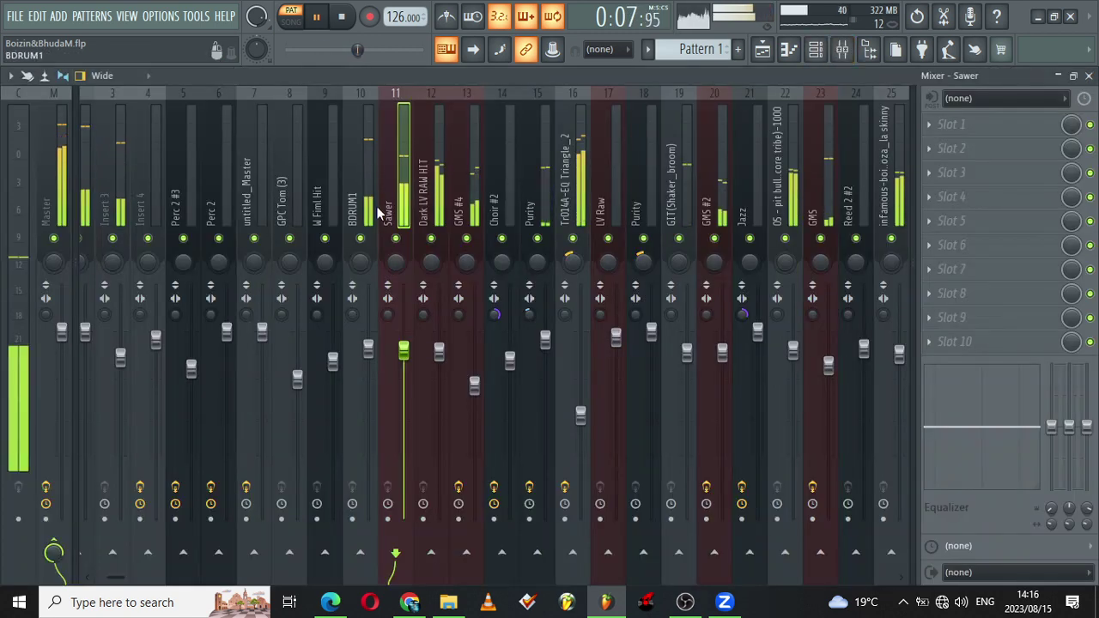
drag(407, 351, 407, 343)
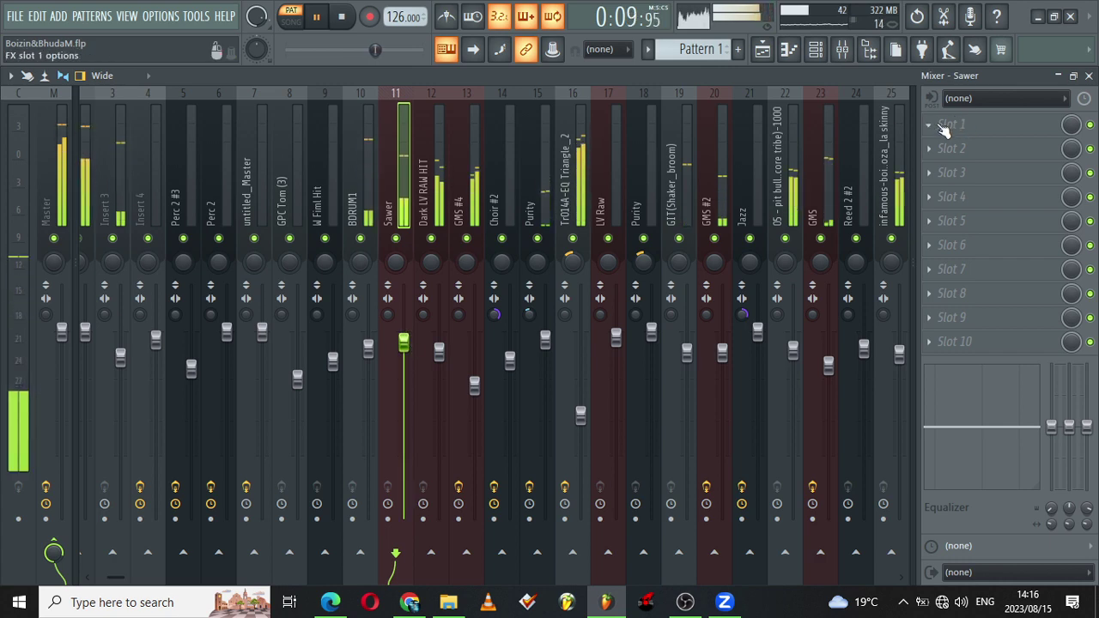
Step: Add Fruity Stereo Enhancer to Sawer's first effect slot, inverting the left channel and setting the phase offset to 1.5 ms left
middle_click(939, 124)
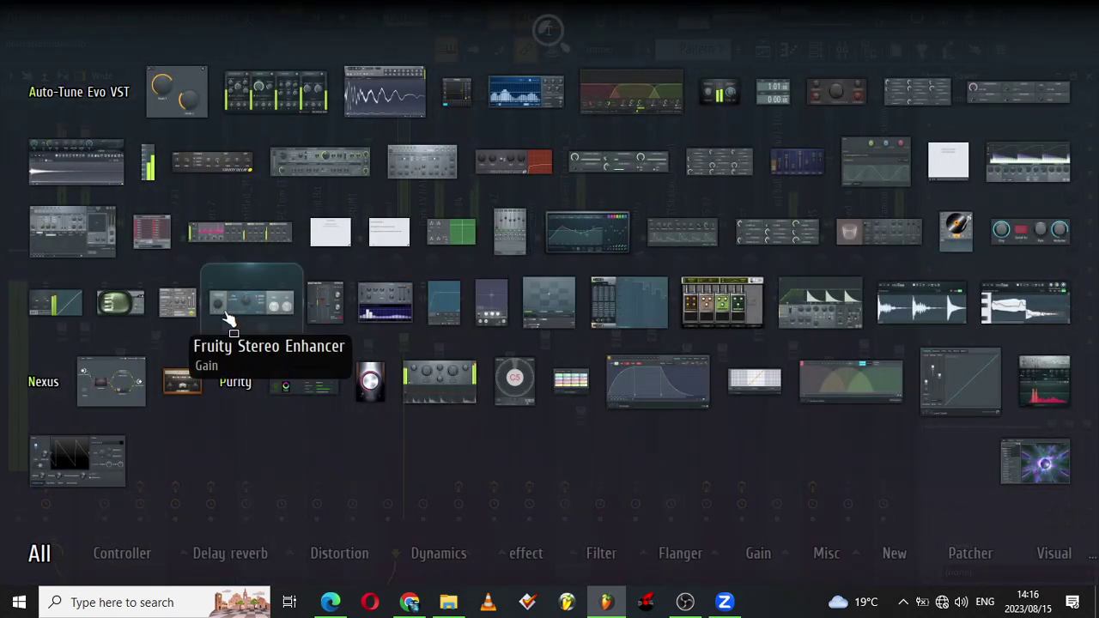
click(228, 316)
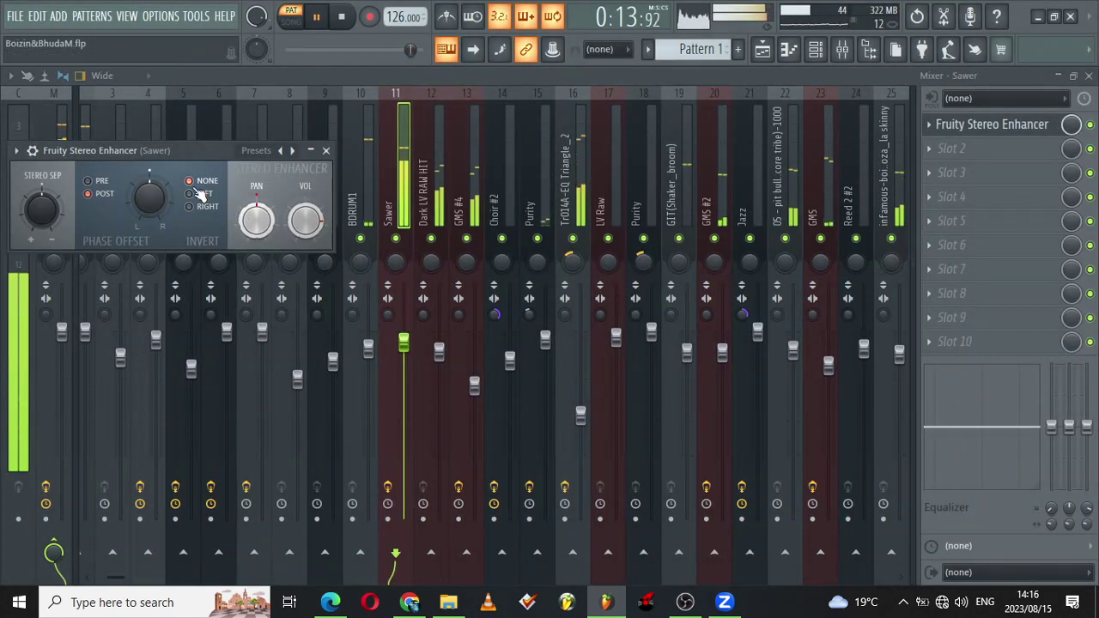
click(200, 194)
drag(151, 194, 154, 197)
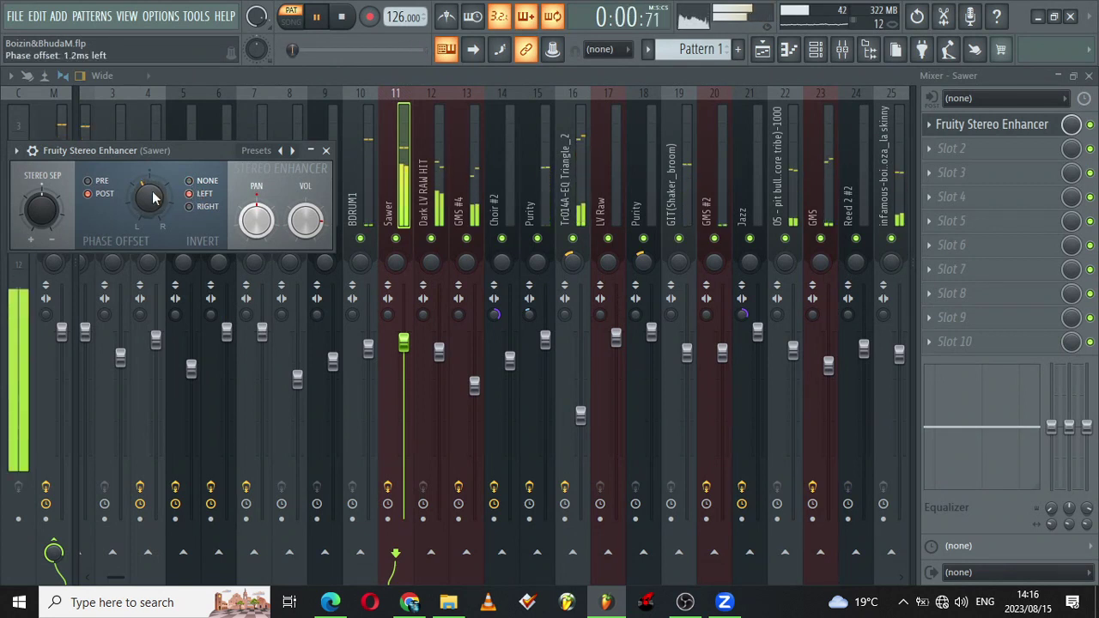
scroll(153, 198, down, 1)
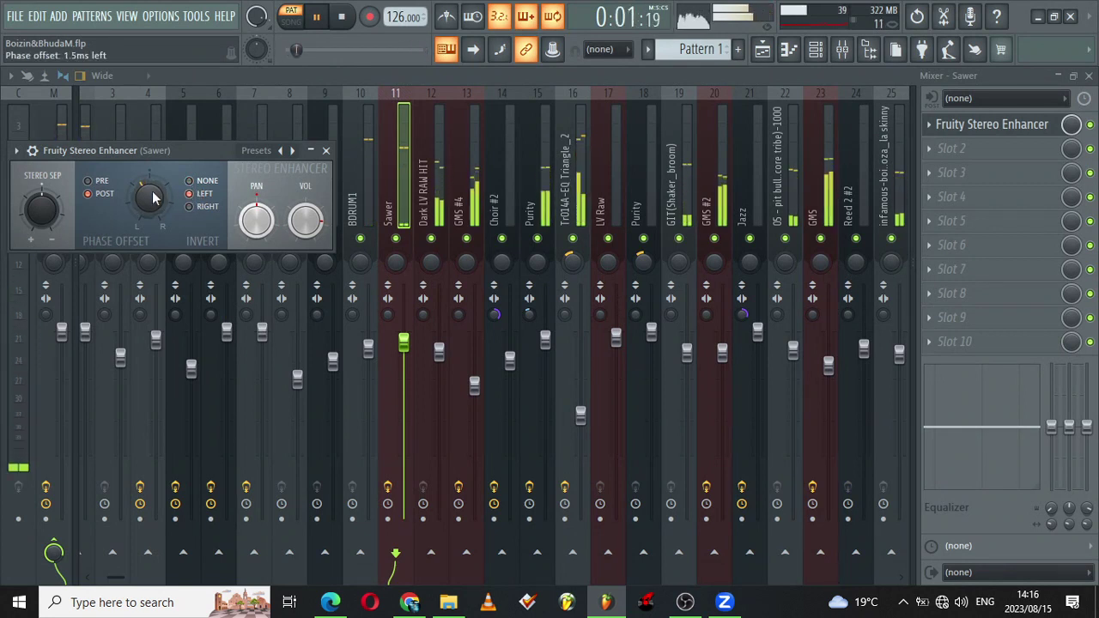
click(322, 152)
Step: Unmute Wah Slap 2 #2, assign it to free mixer track 26, lower its fader slightly, and pan it 14% right
click(846, 50)
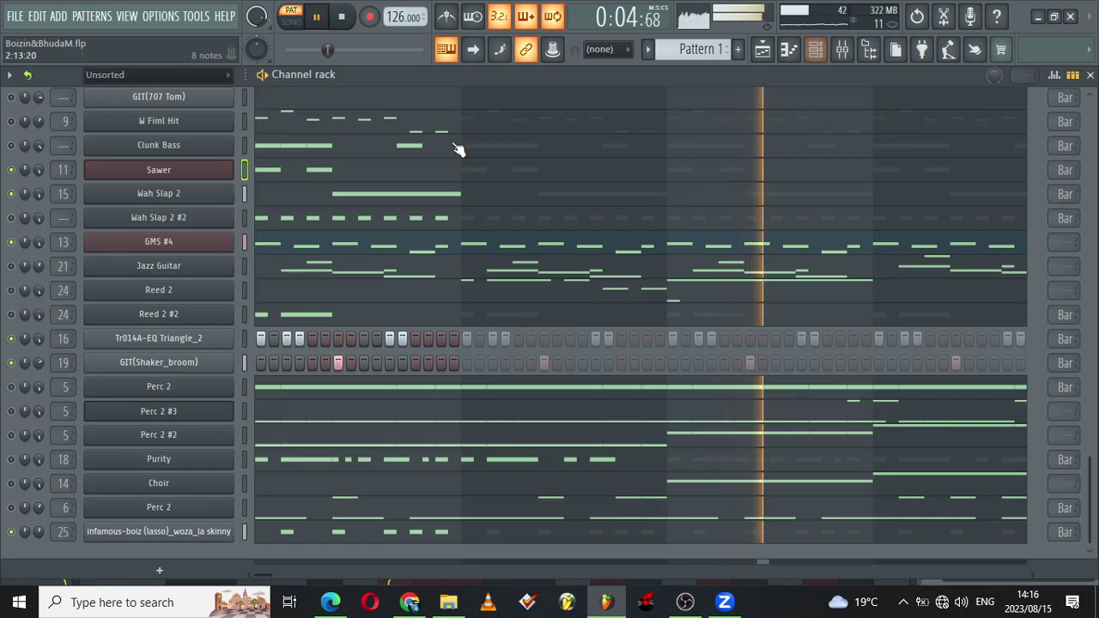
click(142, 217)
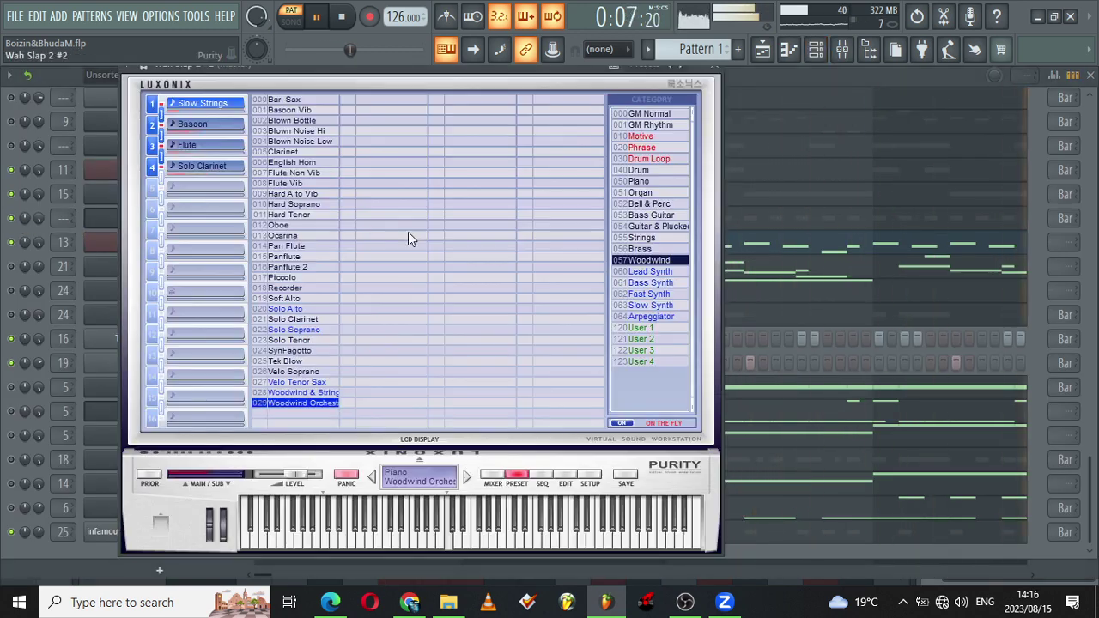
click(144, 67)
click(700, 105)
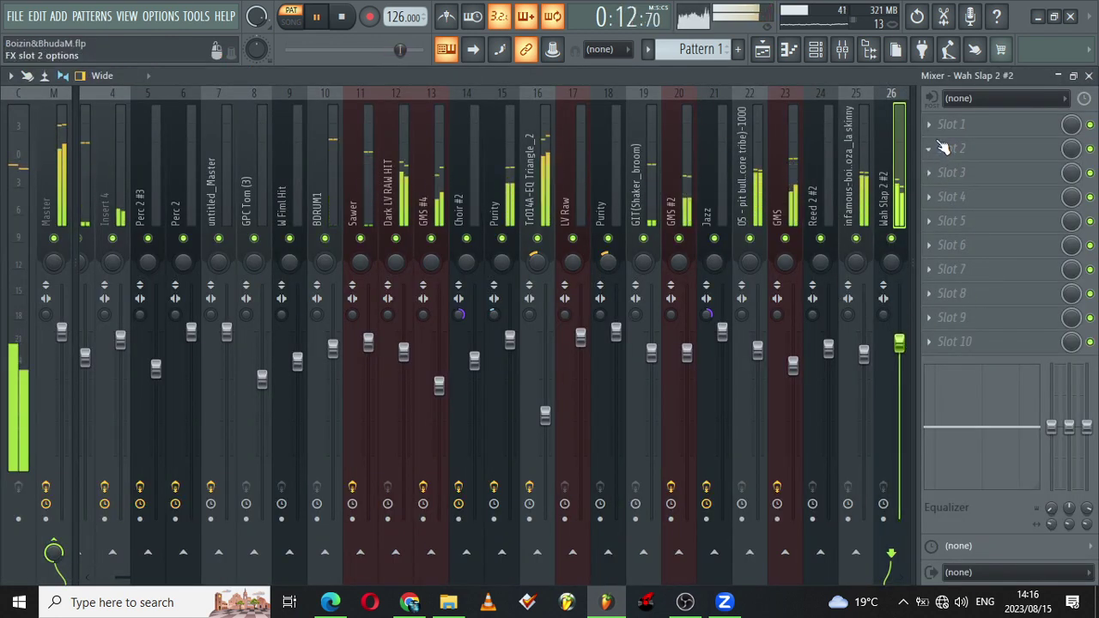
drag(891, 261, 891, 253)
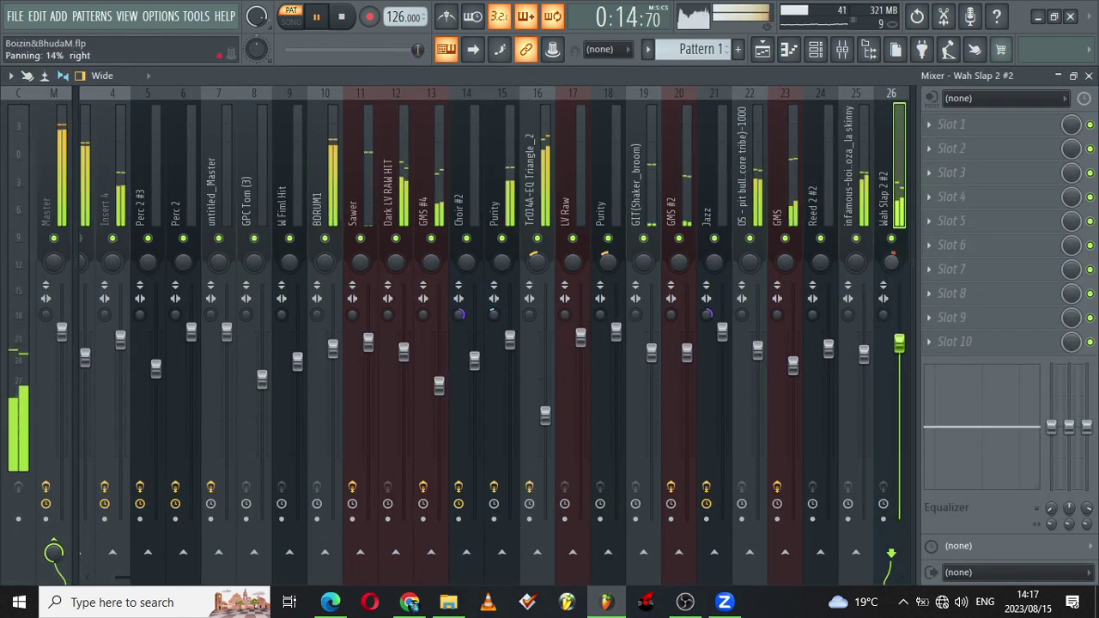
Step: Check the synth settings of the GMS #3 channel and delete that channel
click(824, 47)
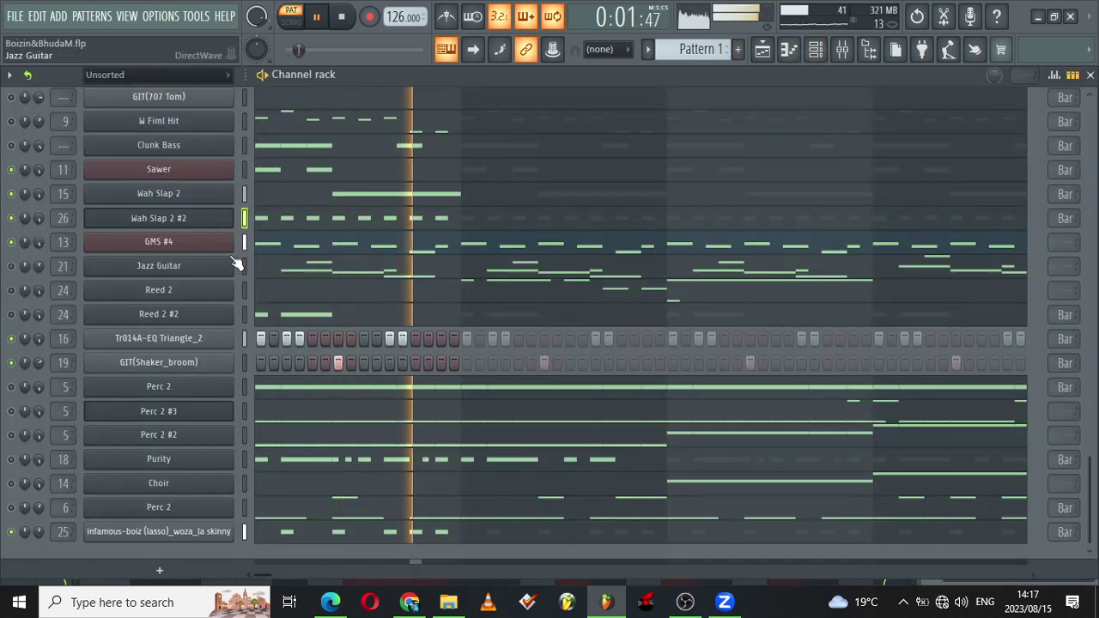
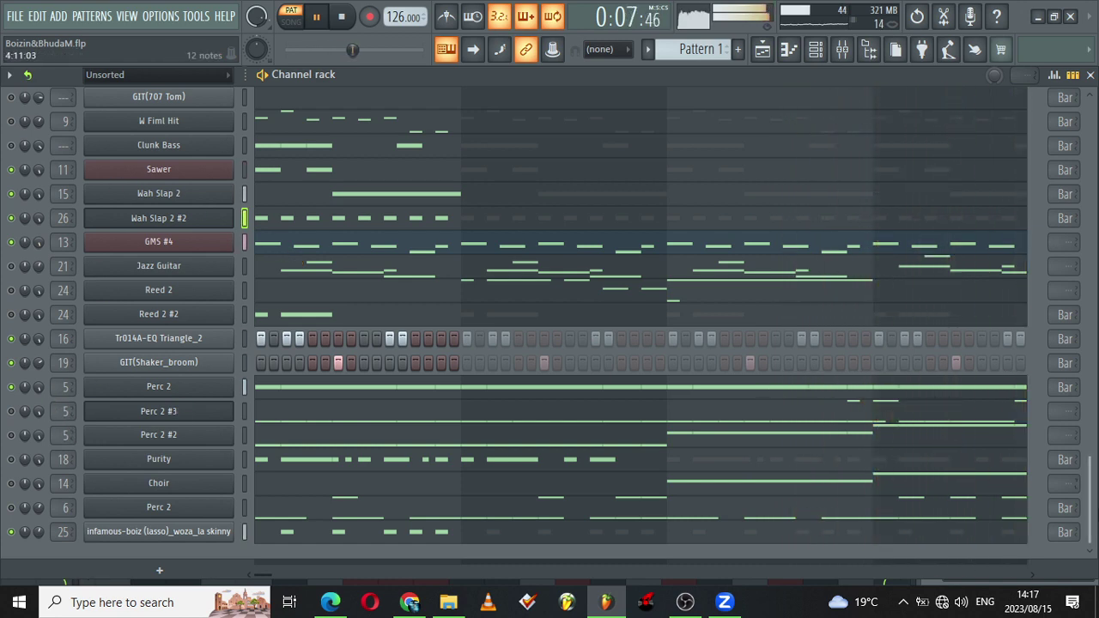
scroll(401, 251, up, 5)
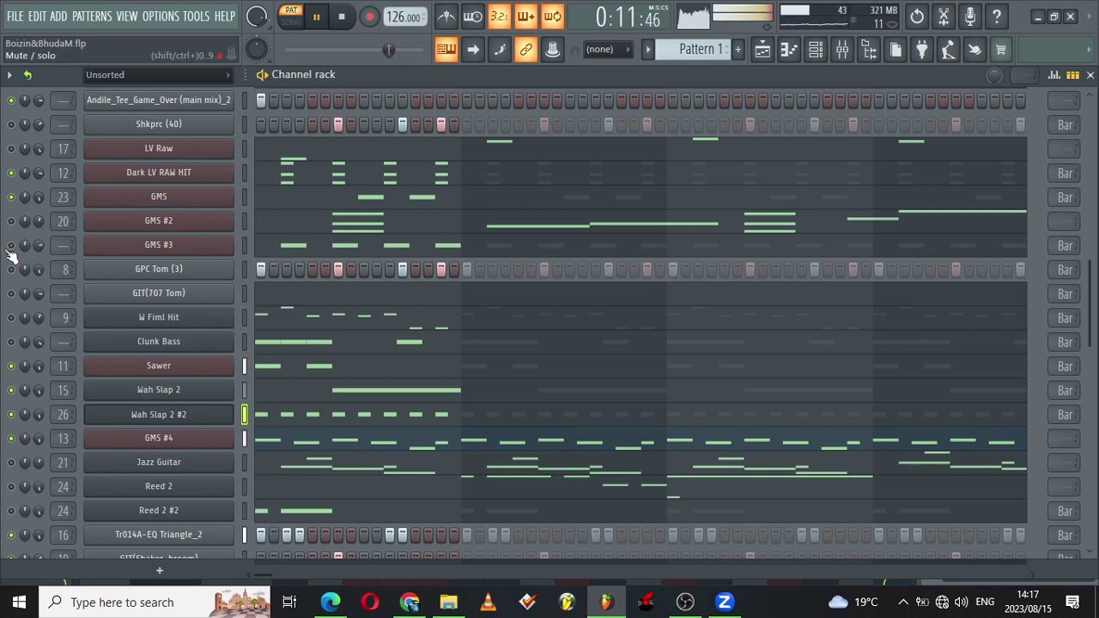
click(159, 245)
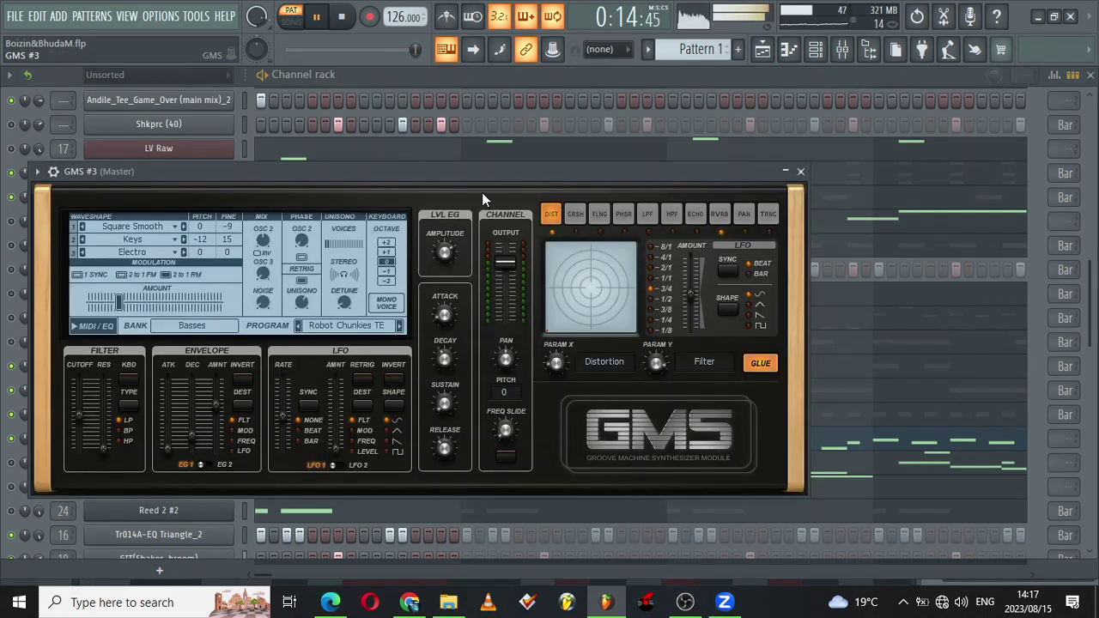
click(800, 173)
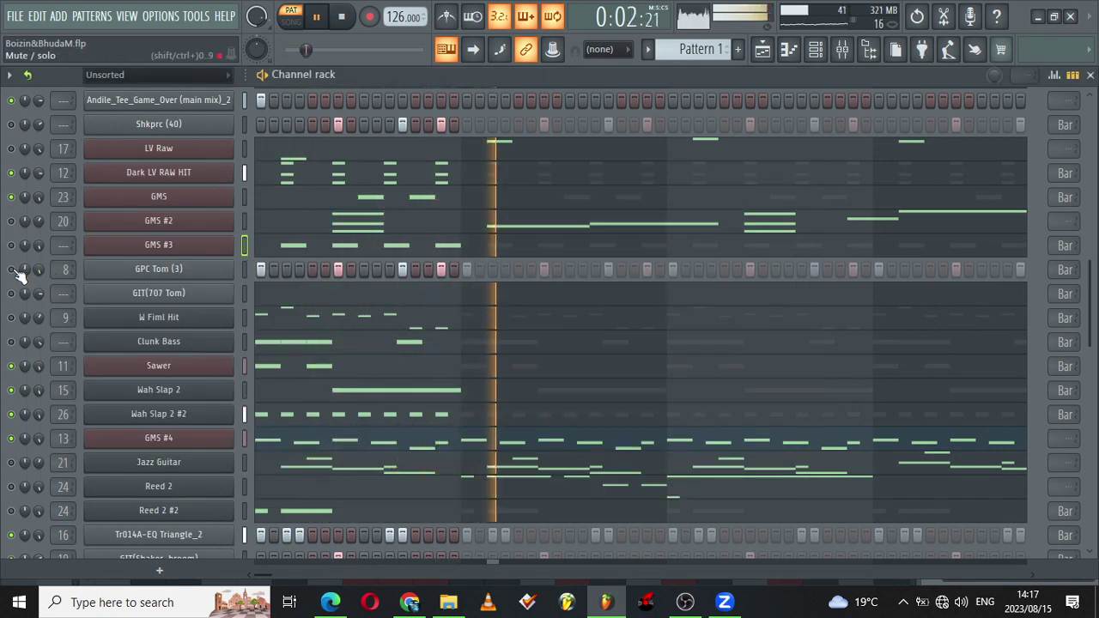
right_click(154, 245)
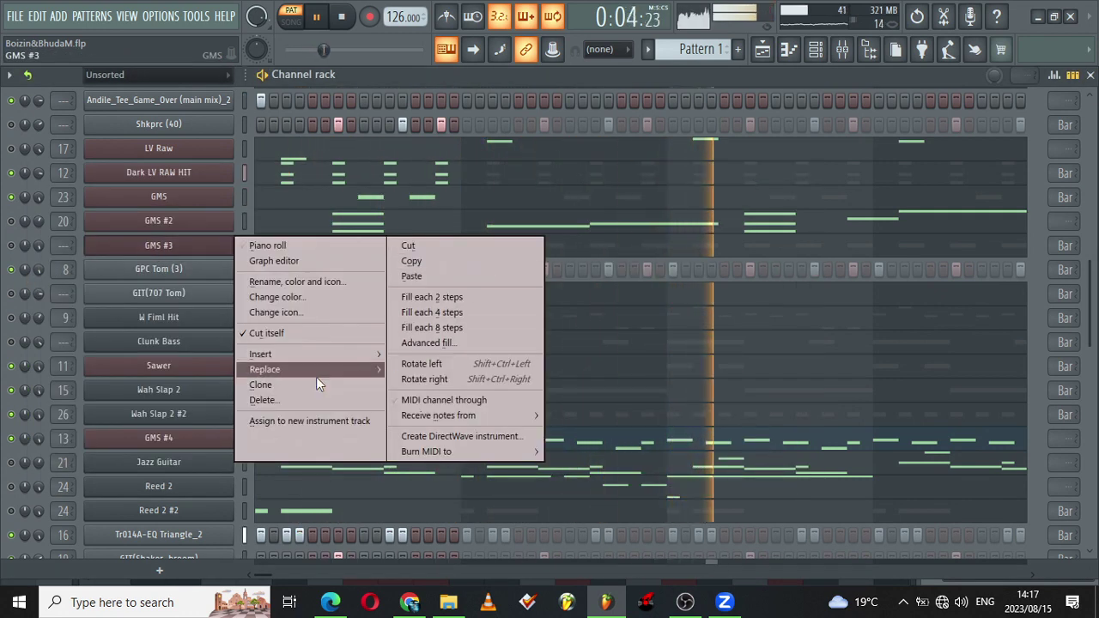
click(307, 399)
click(631, 351)
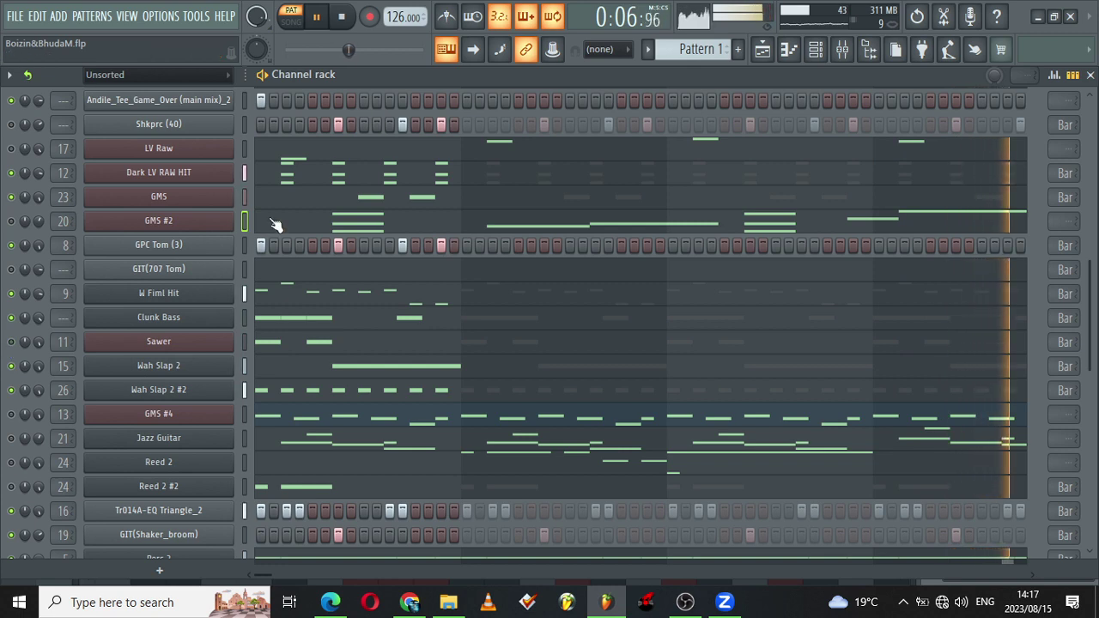
Step: Insert a new Nexus instrument channel directly below the Choir channel
scroll(1092, 298, down, 7)
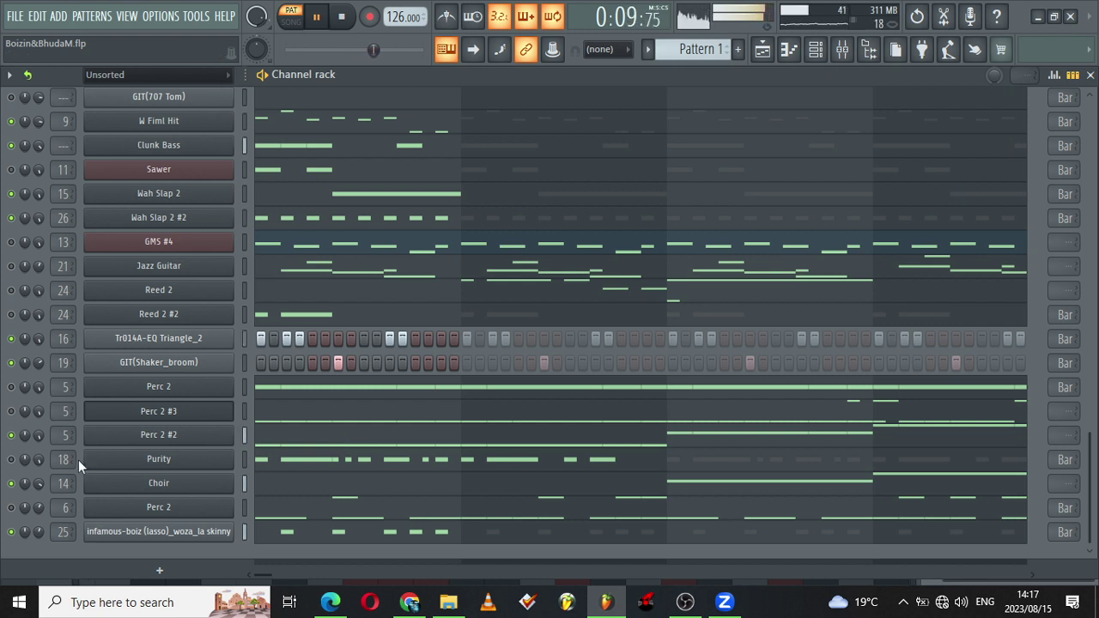
right_click(181, 488)
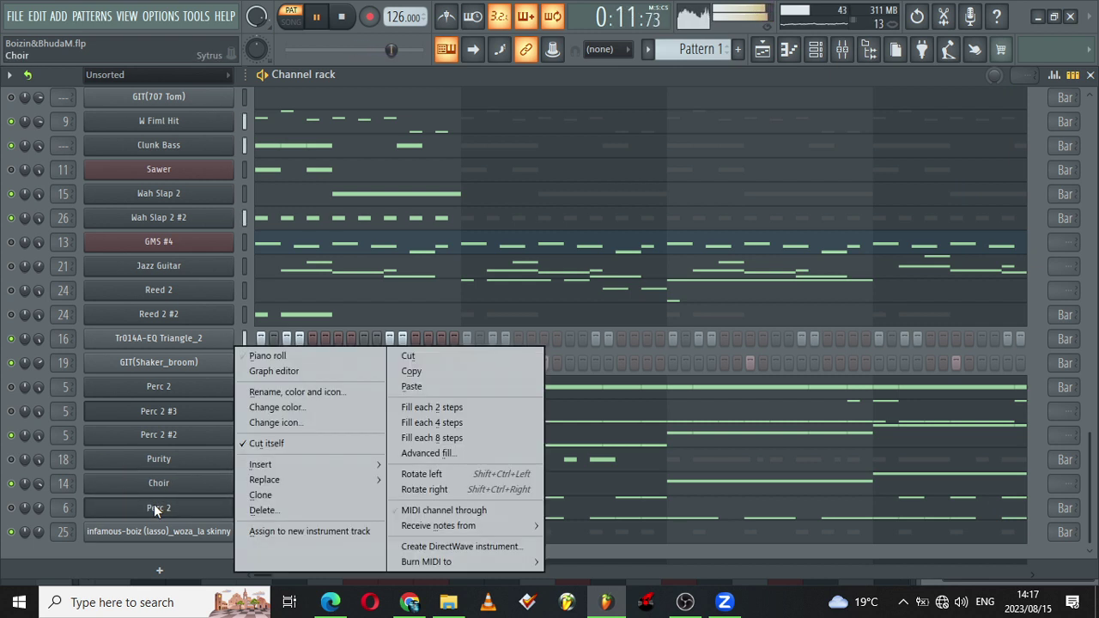
mouse_move(348, 464)
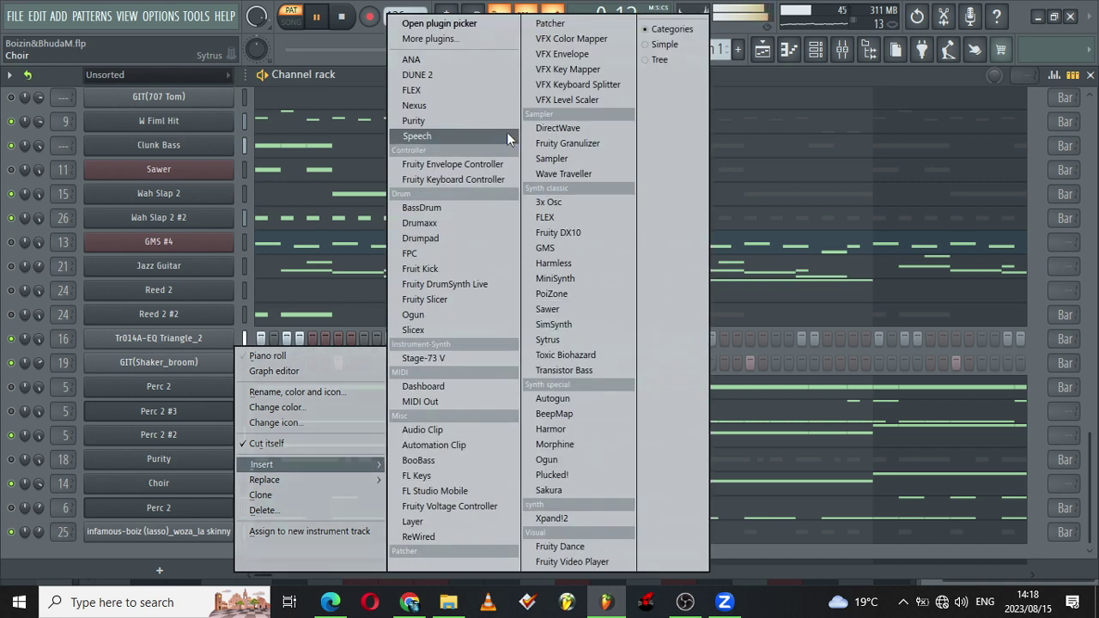
click(416, 104)
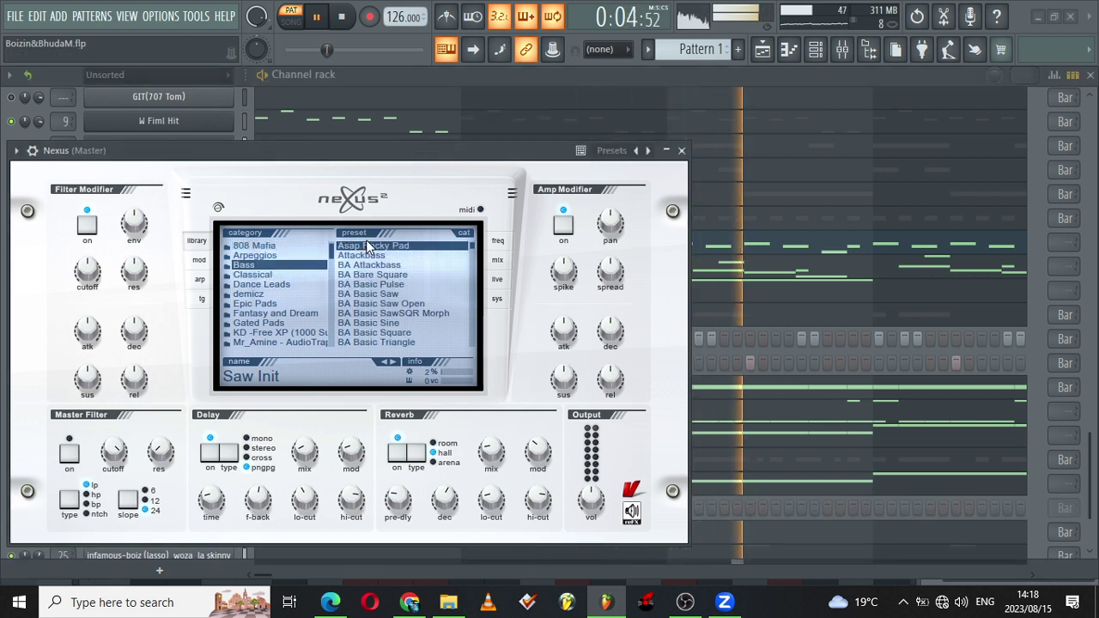
Step: Browse the Classical and Dance Leads categories in Nexus and load the Commerse preset from Dance Leads
click(262, 274)
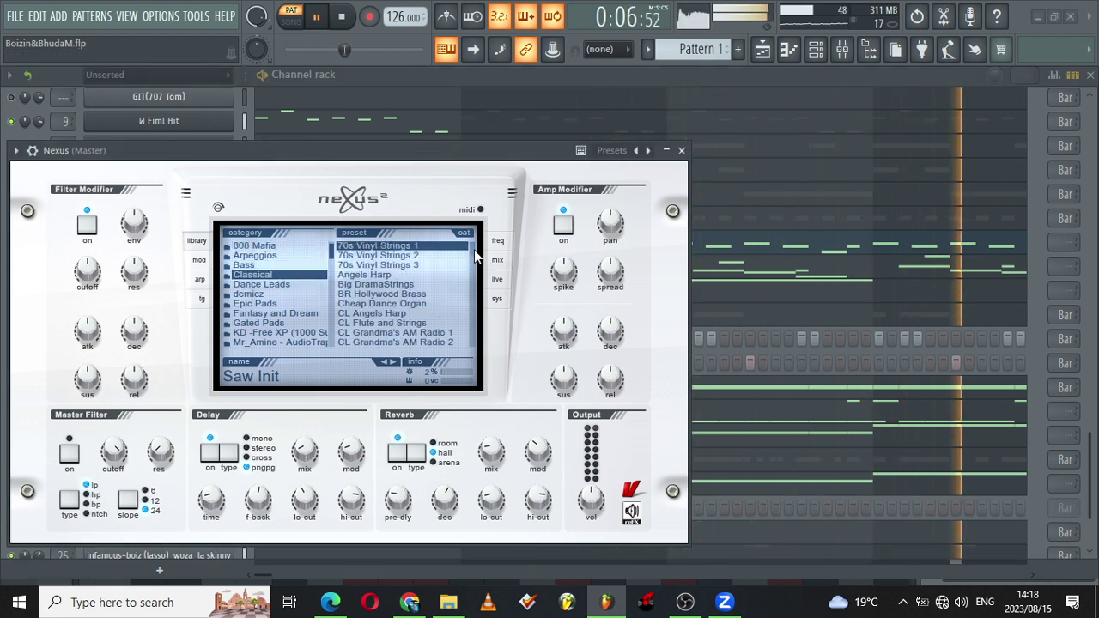
scroll(474, 259, down, 3)
scroll(474, 263, down, 1)
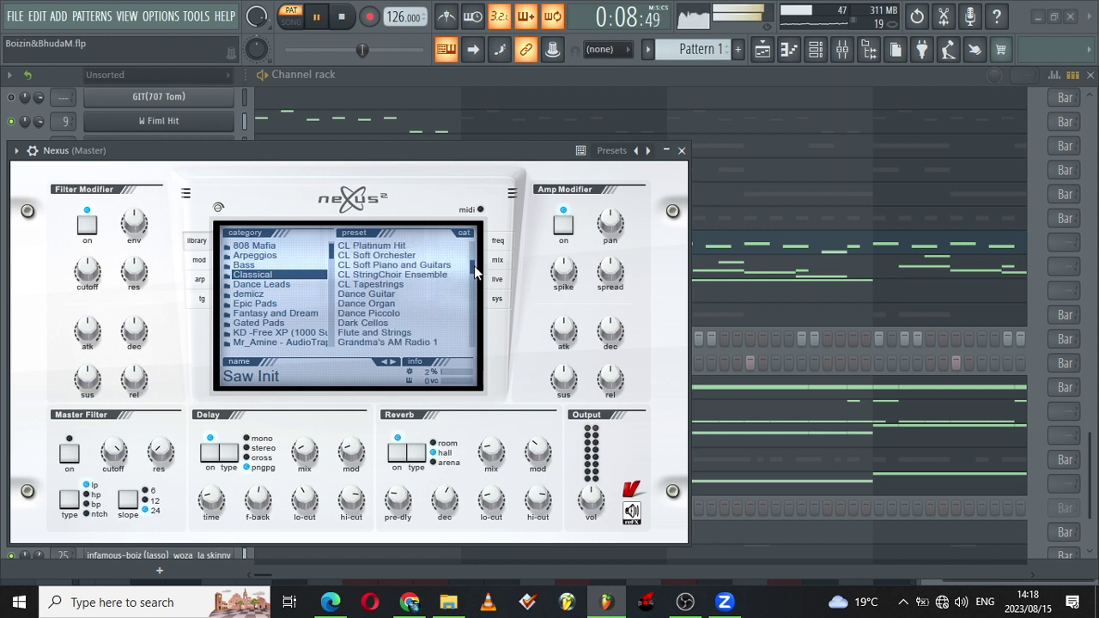
click(262, 287)
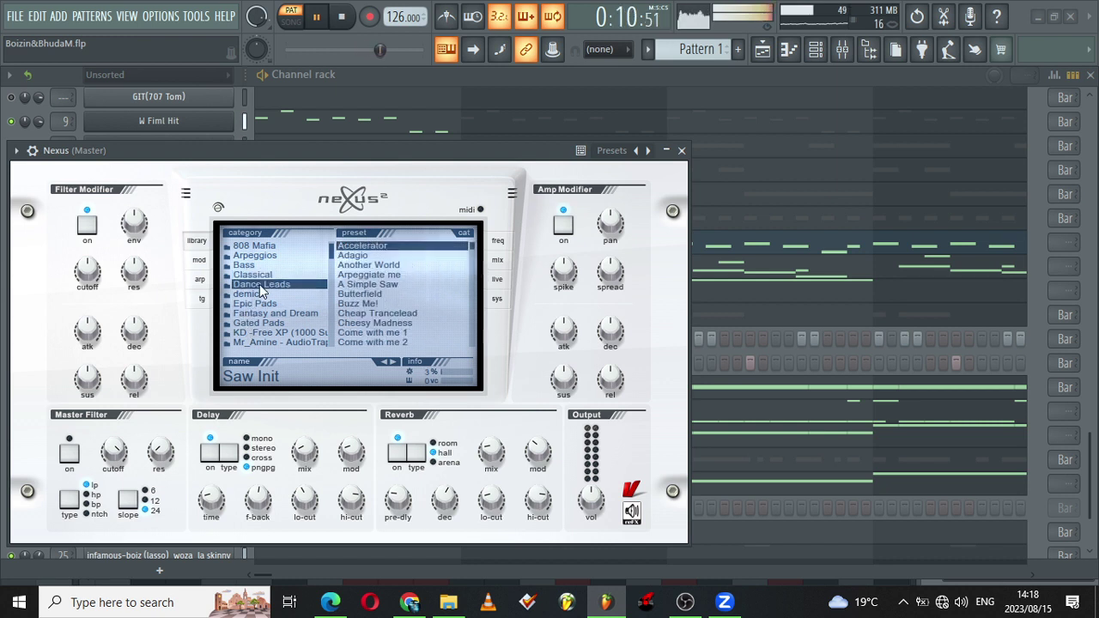
scroll(474, 256, down, 3)
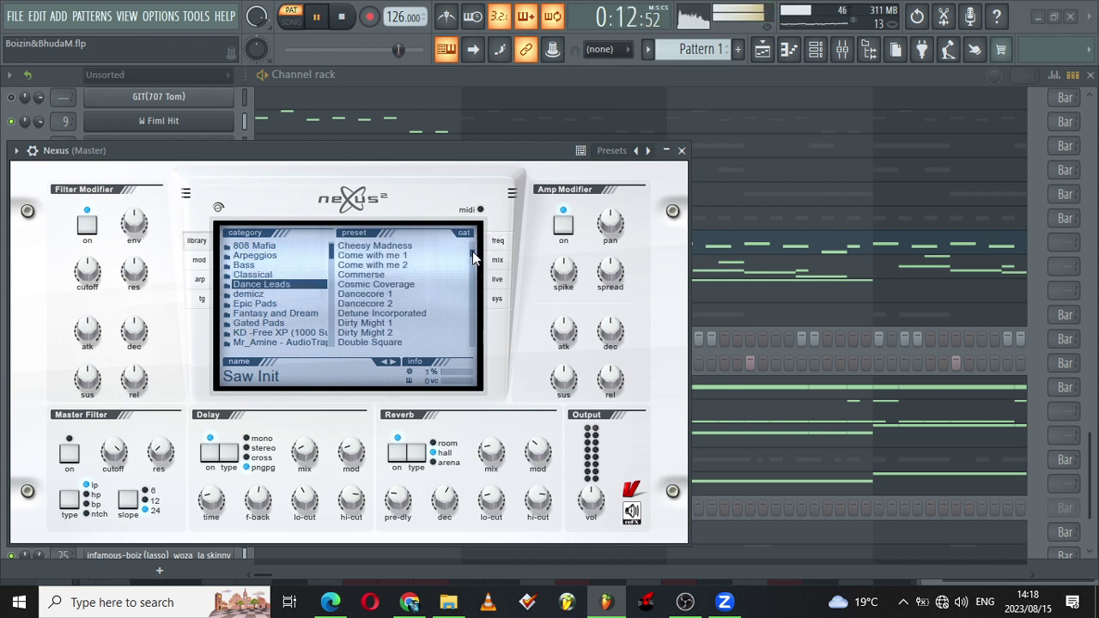
click(388, 275)
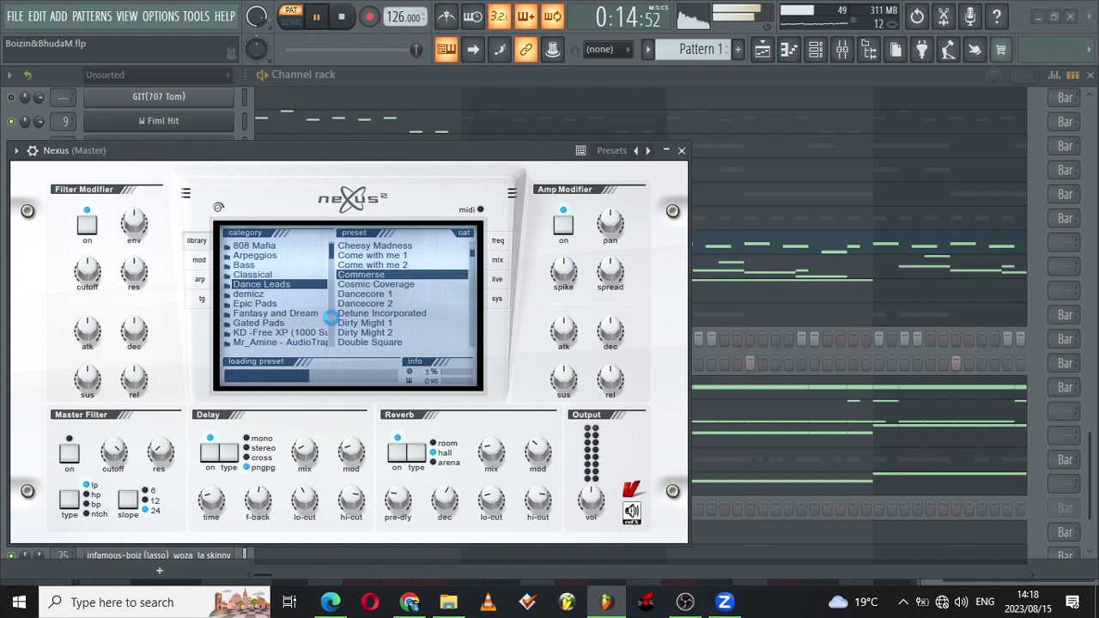
Step: Assign the Nexus channel to free mixer track 27 and lower its fader
click(34, 152)
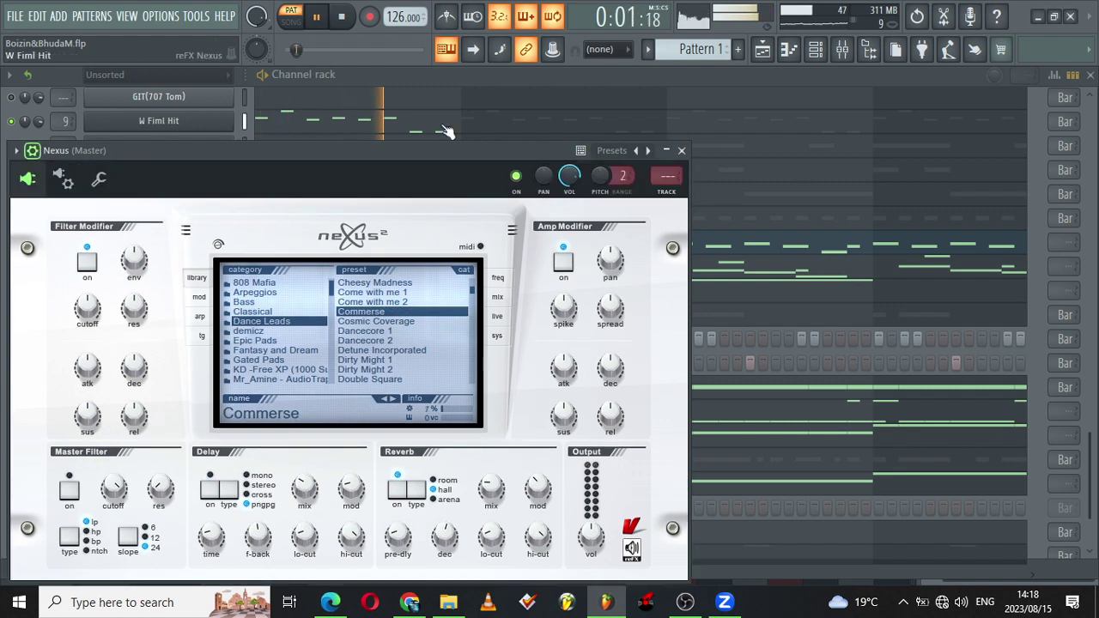
click(668, 193)
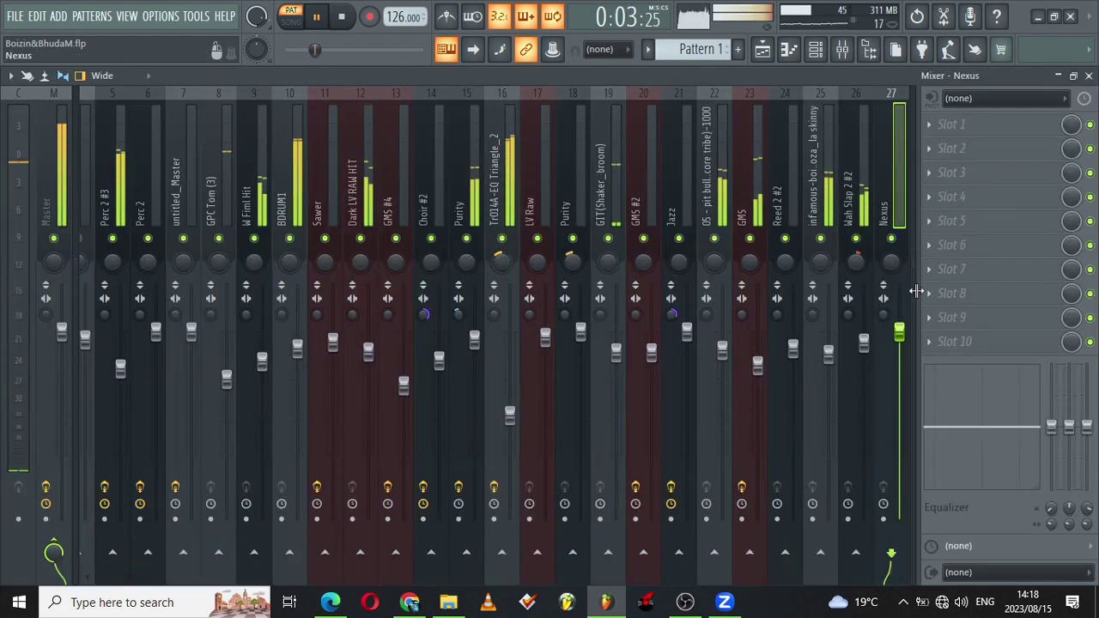
drag(899, 332, 899, 356)
Step: Load the saved Commerse mixer track state onto track 27 and lower the track's fader
right_click(904, 200)
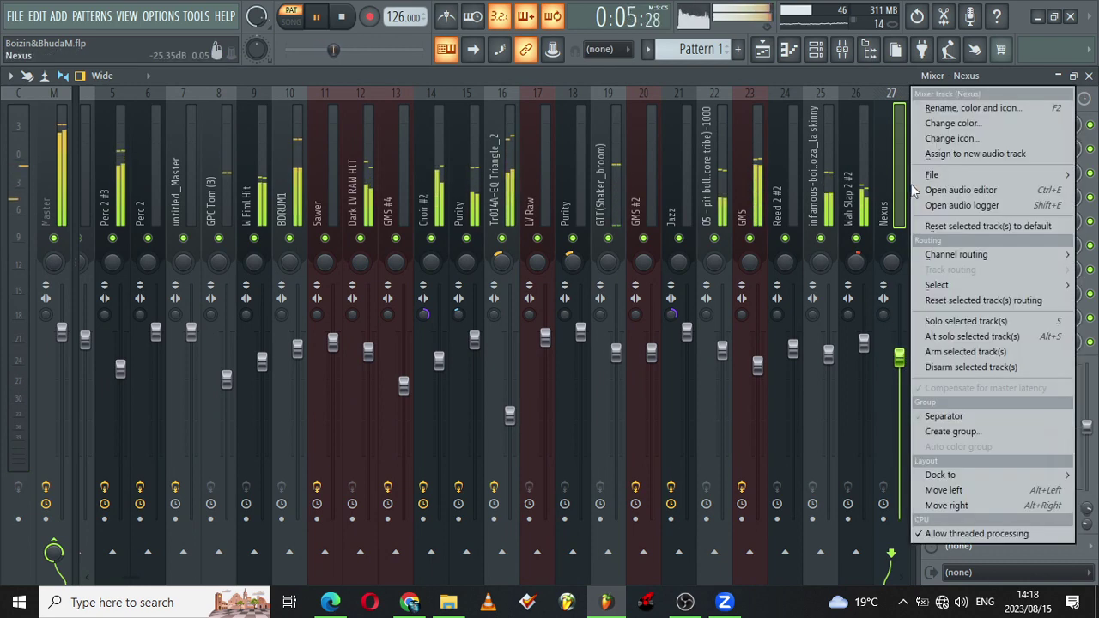
mouse_move(934, 175)
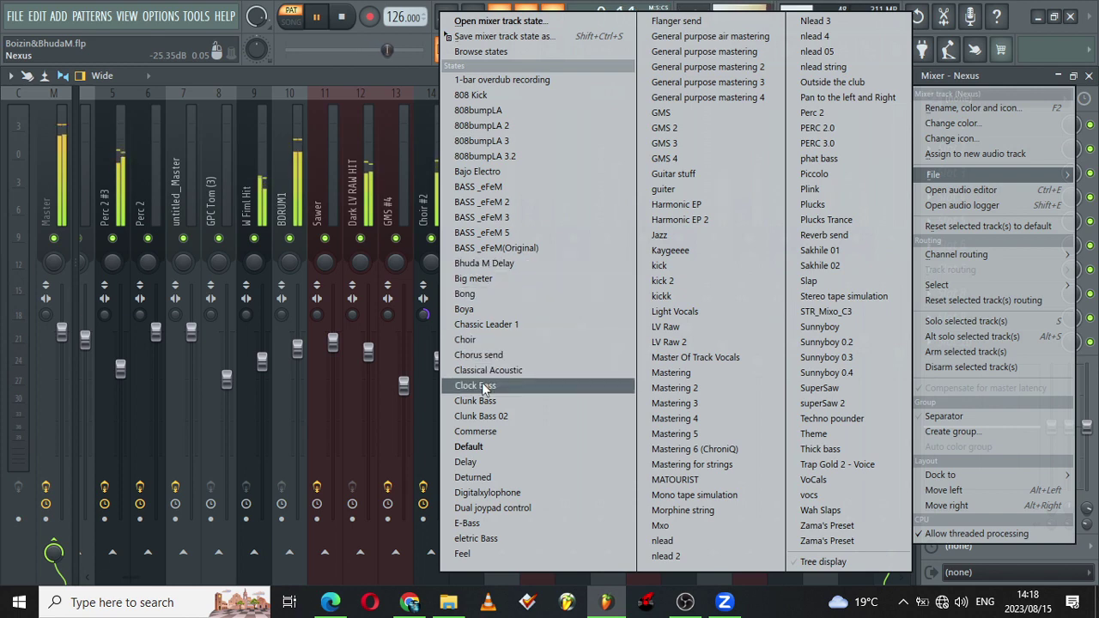
click(482, 431)
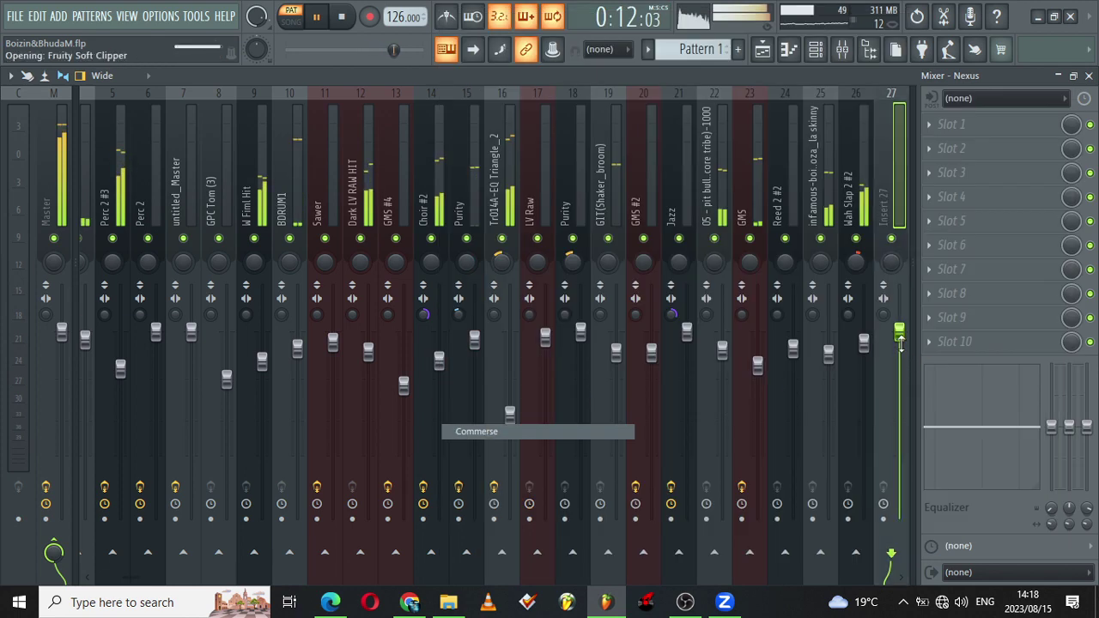
drag(899, 339, 899, 376)
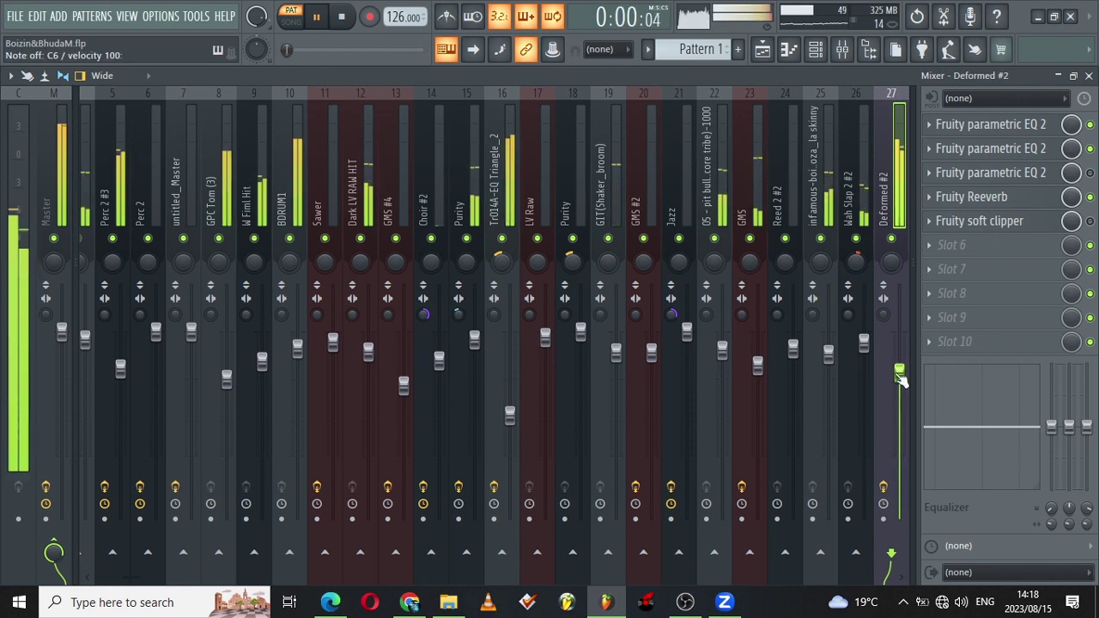
Step: Solo the Perc 2 #2 channel and unmute only W Fiml Hit and GMS #4 alongside it
key(F6)
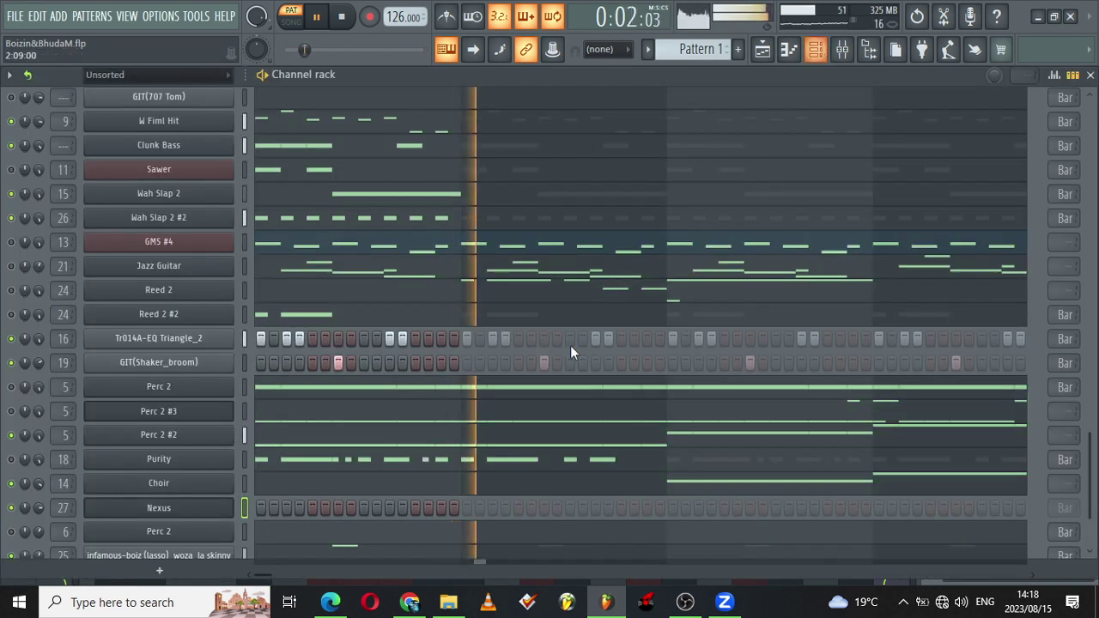
right_click(10, 434)
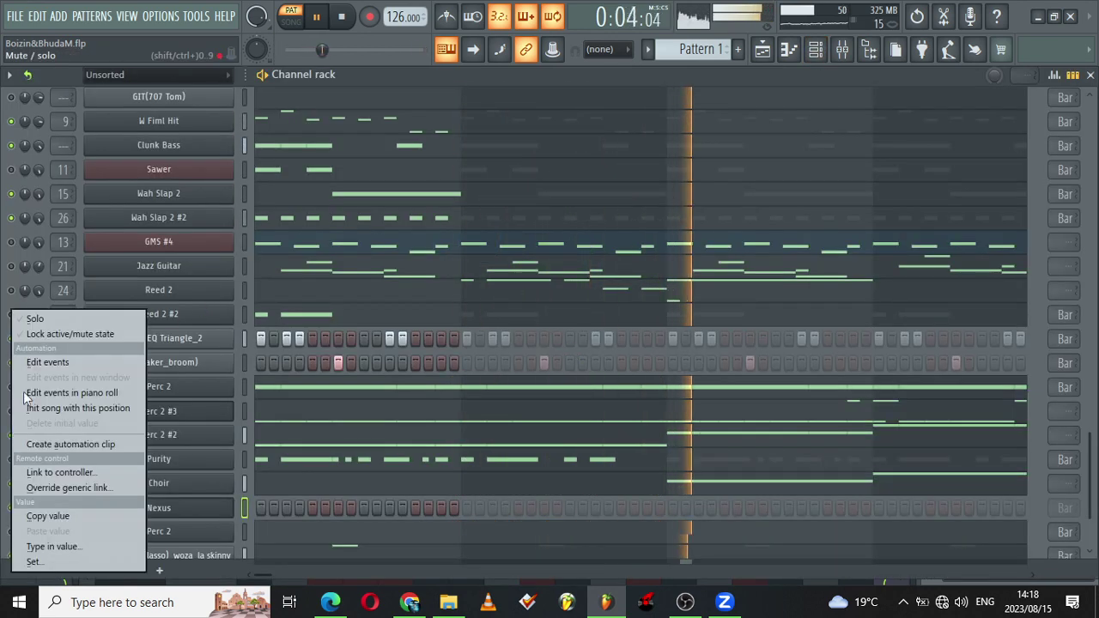
click(34, 319)
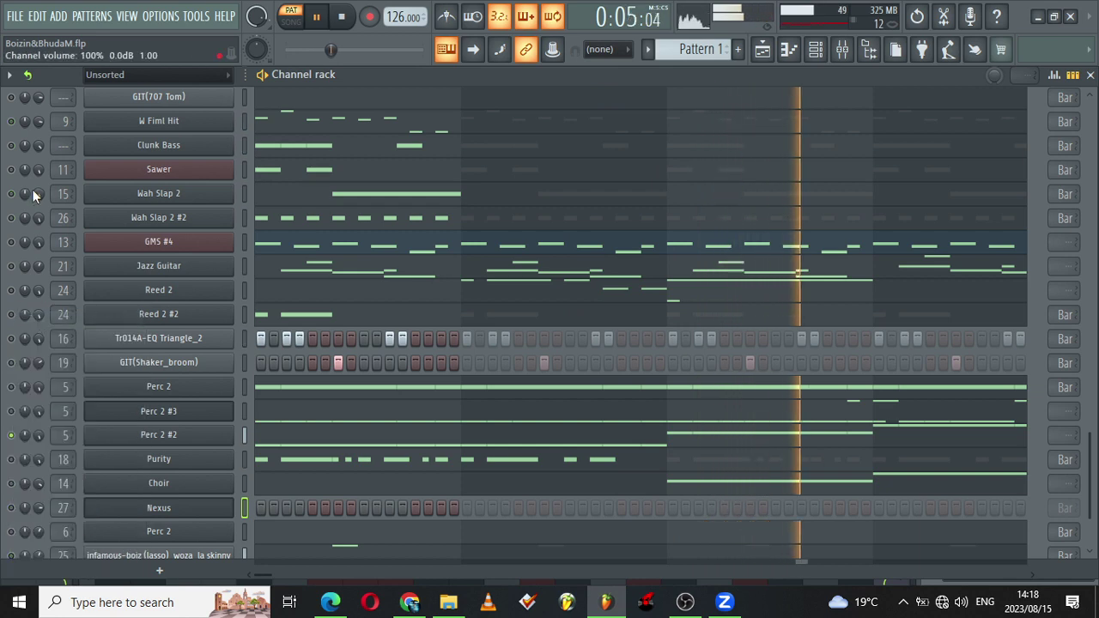
click(11, 121)
click(11, 242)
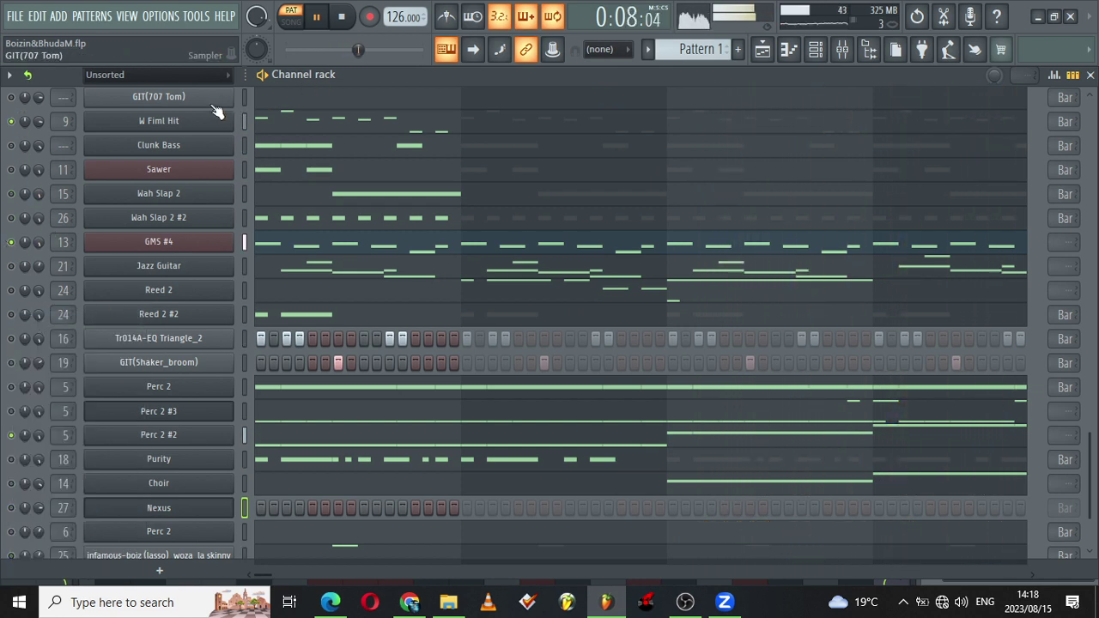
Step: Check which mixer track the W Fiml Hit channel uses and lower the fader of mixer track 9
click(171, 124)
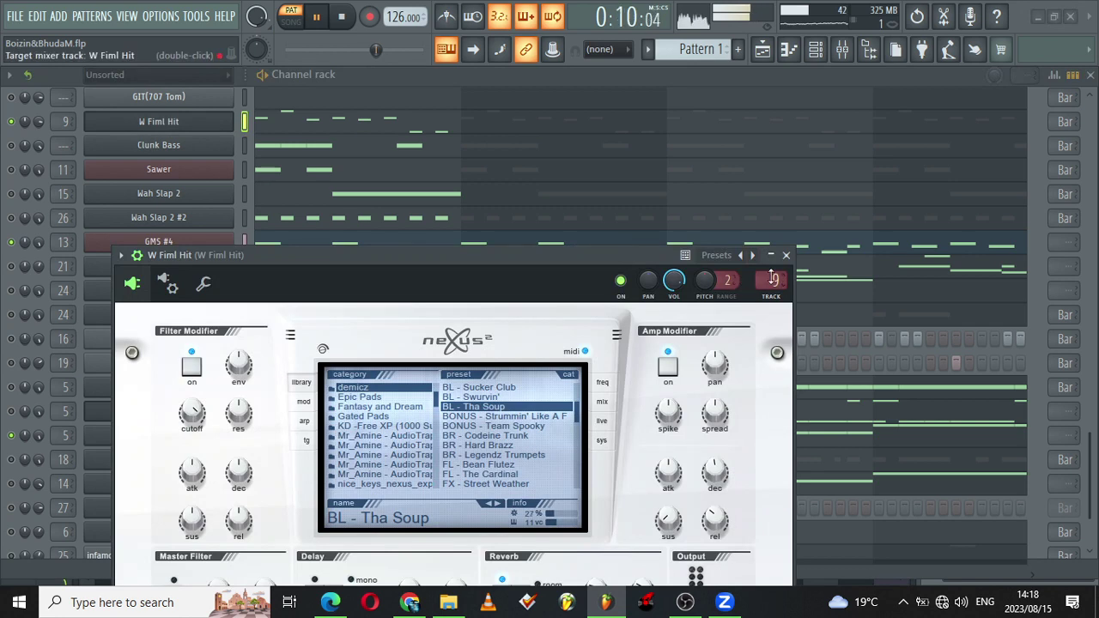
click(787, 256)
click(852, 47)
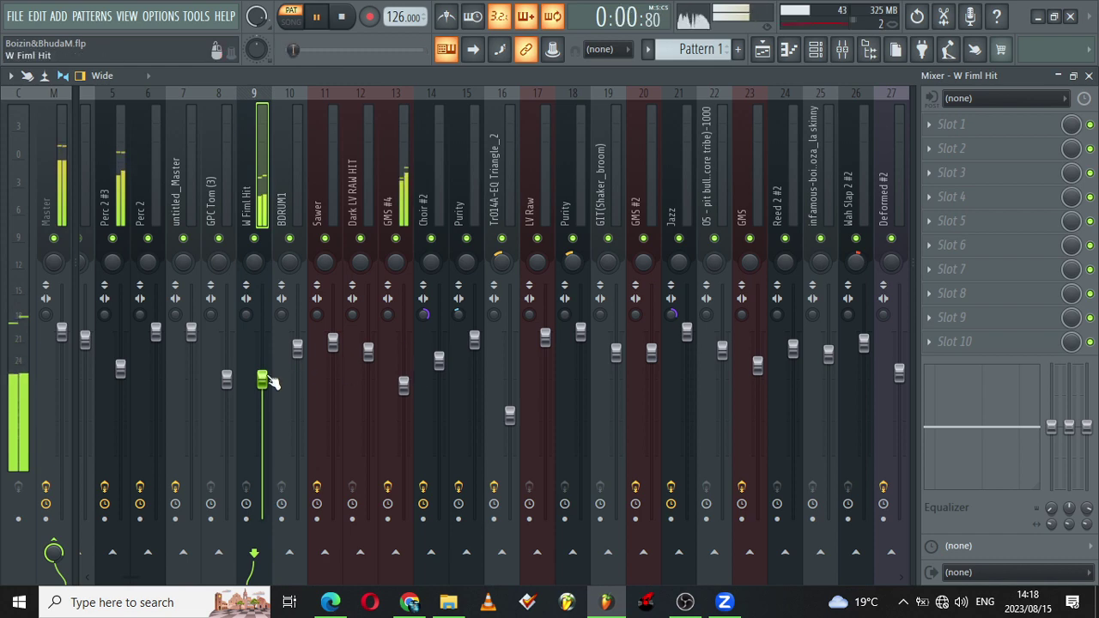
Step: Unmute the Choir and Nexus channels, check the Nexus instrument's settings, and open the Nexus channel in the piano roll
click(823, 50)
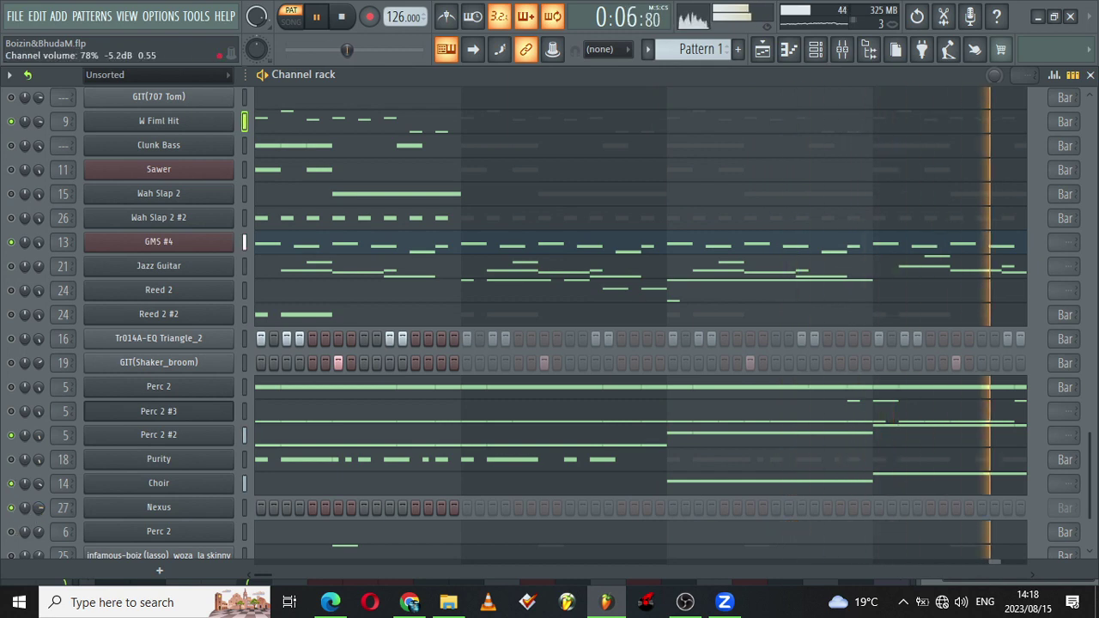
click(146, 510)
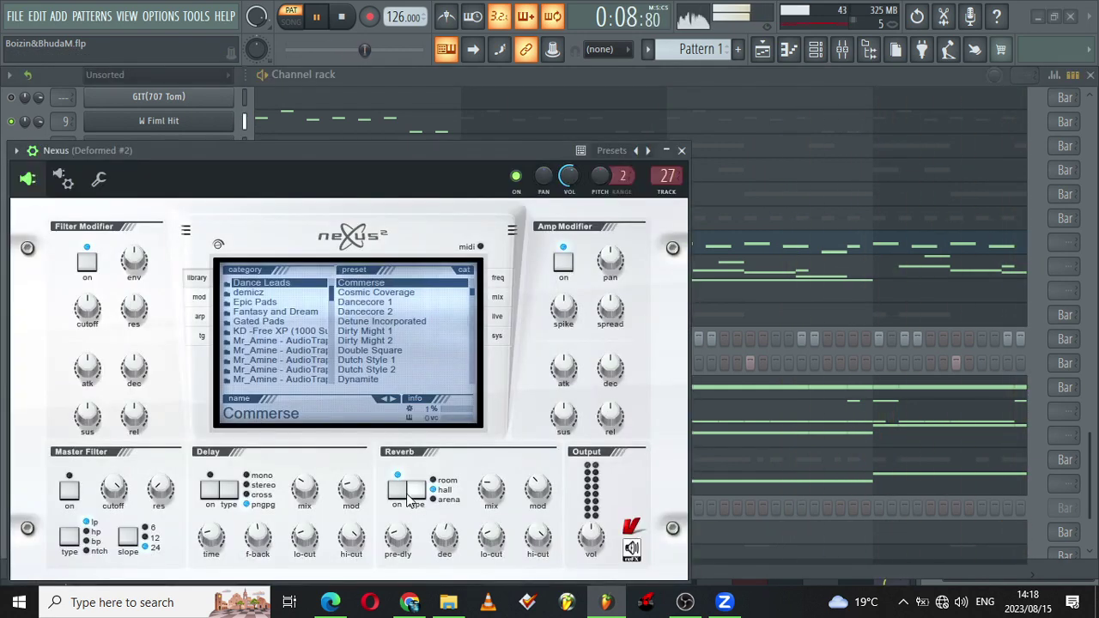
click(682, 151)
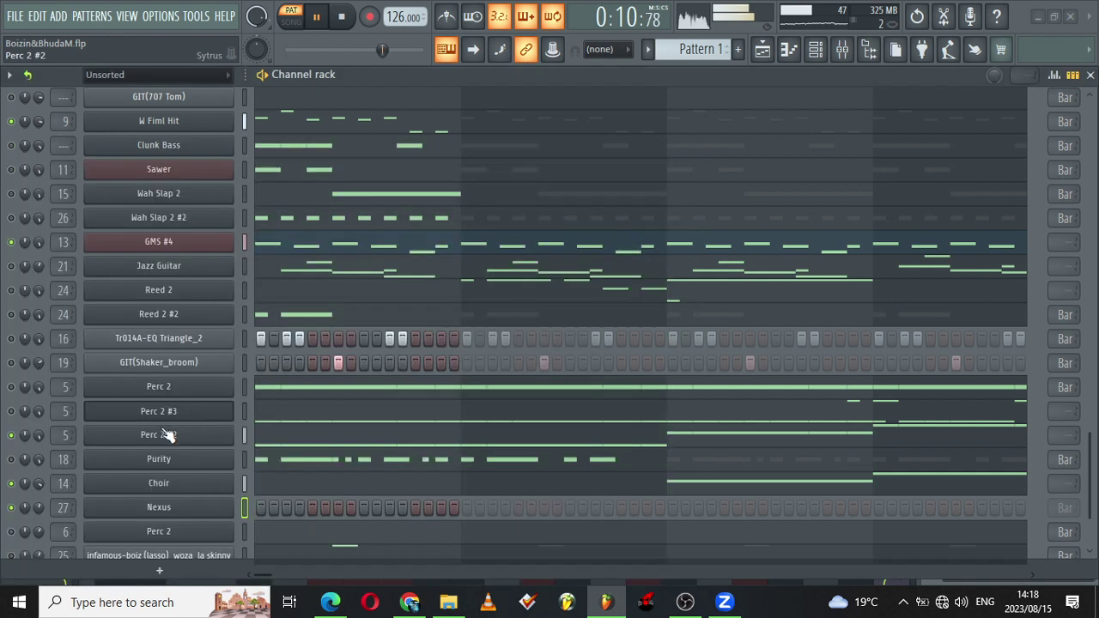
right_click(167, 510)
click(292, 356)
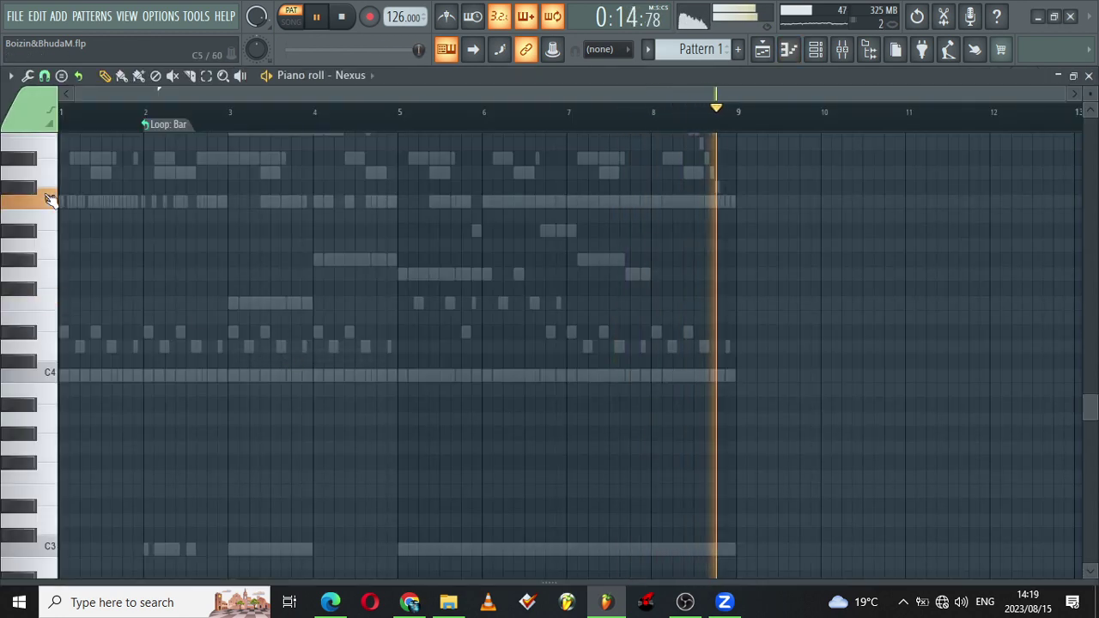
Step: Turn off the one-bar loop point for the Nexus channel
scroll(49, 199, up, 3)
click(176, 122)
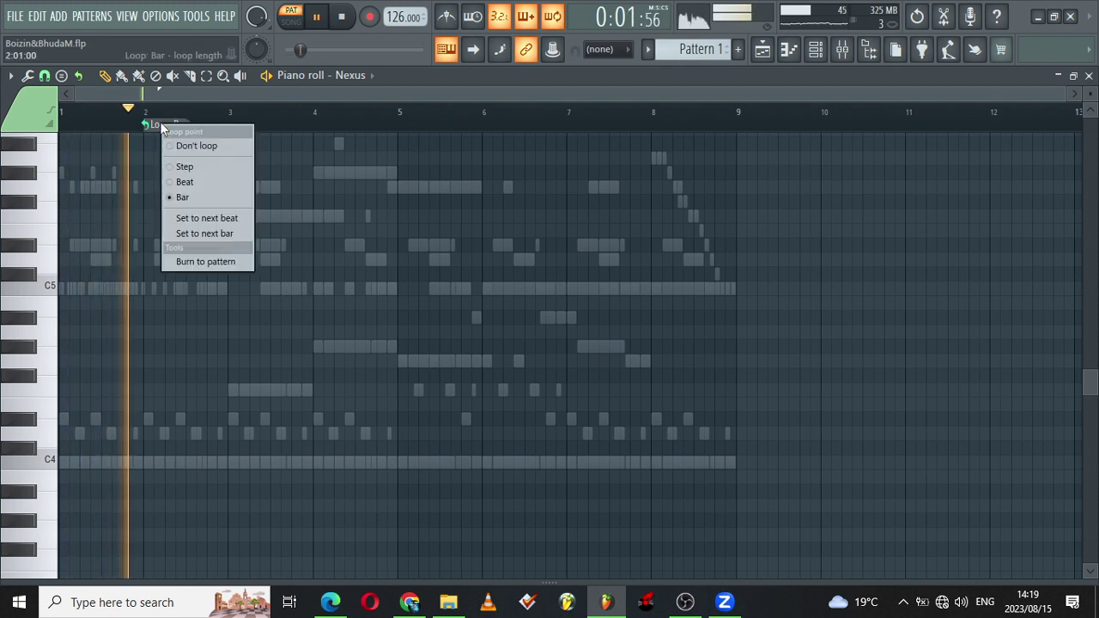
click(188, 146)
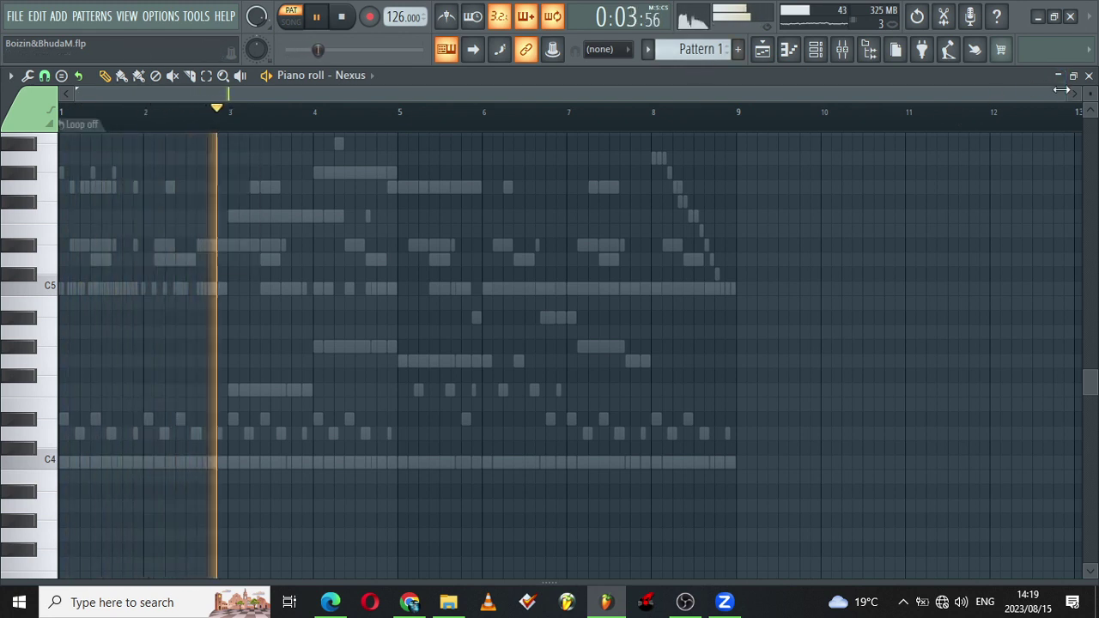
Step: Place the opening Nexus melody notes in bar 5: a short G#5, followed by G5, G#5 and A#5
drag(974, 84, 725, 92)
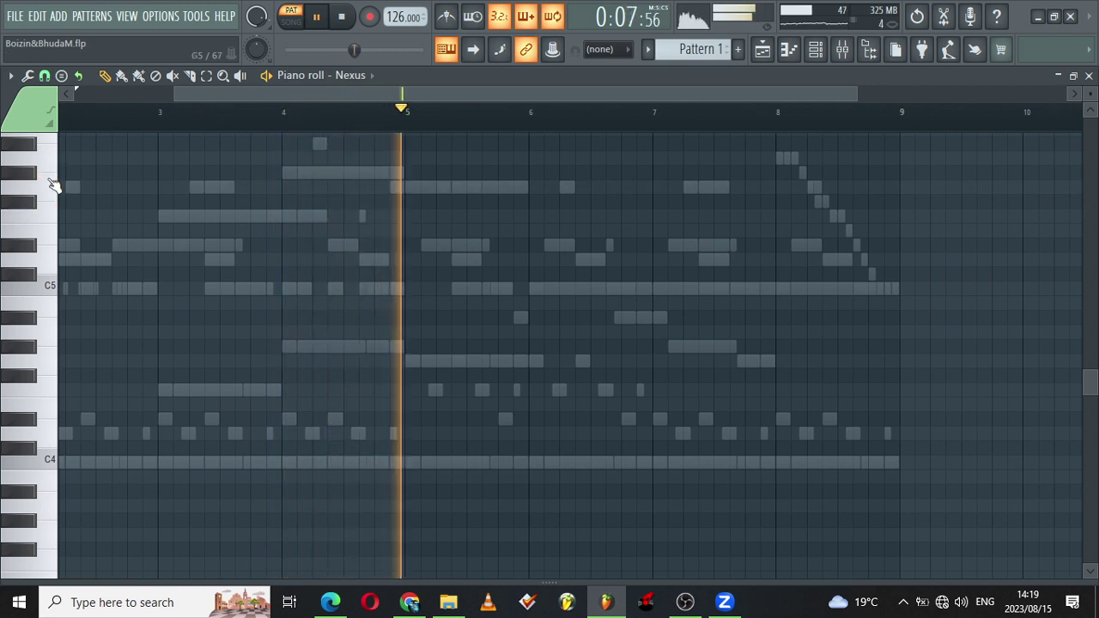
scroll(34, 177, up, 1)
scroll(34, 178, up, 3)
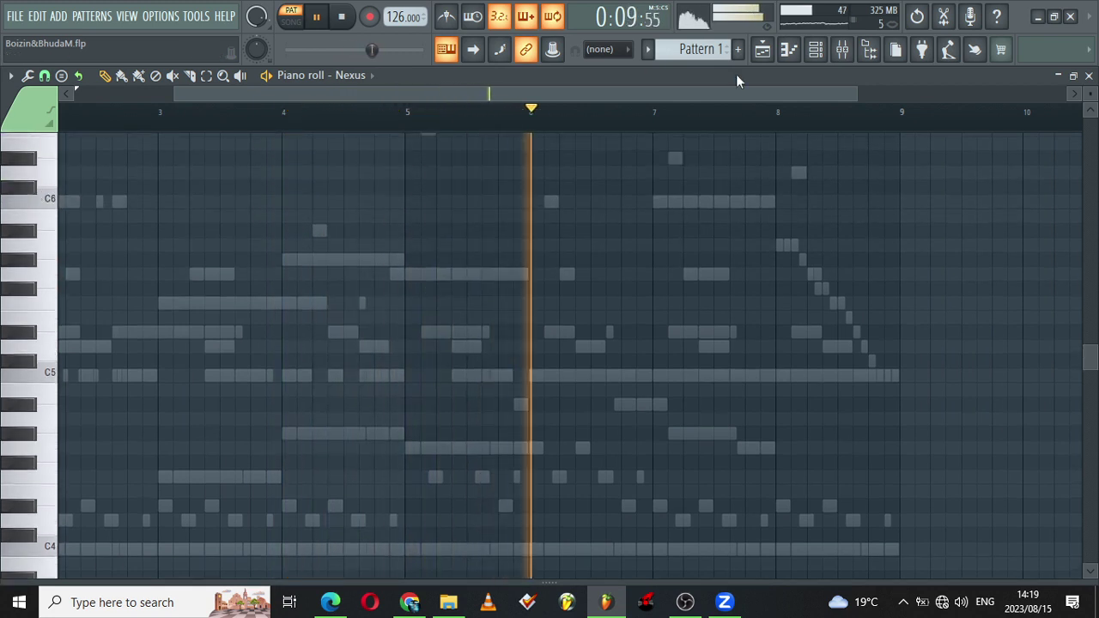
drag(856, 93, 520, 126)
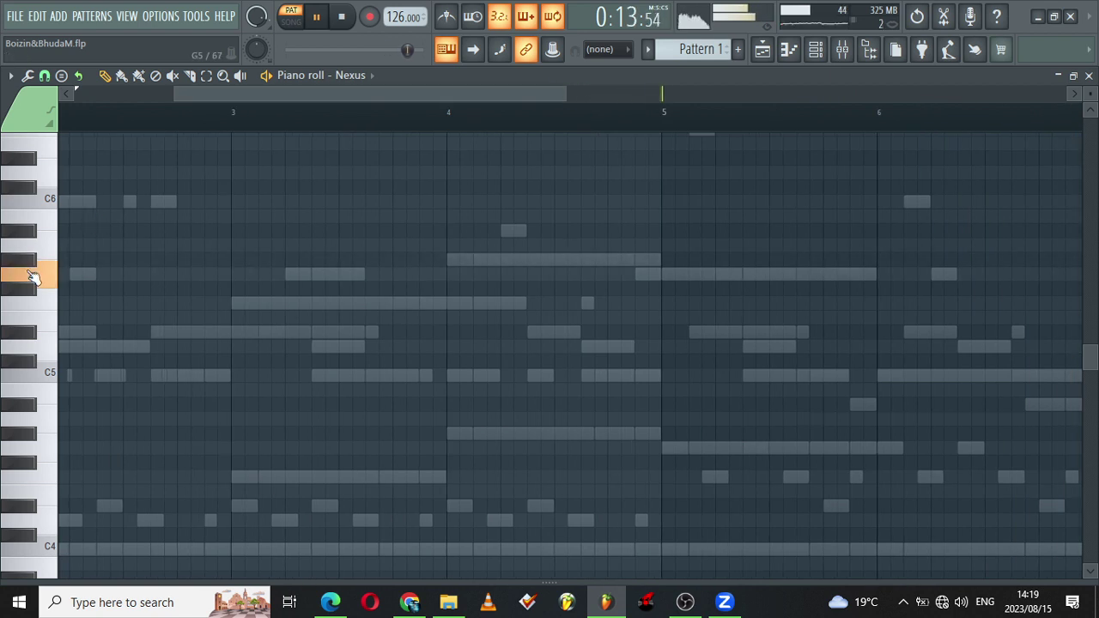
drag(492, 97, 561, 97)
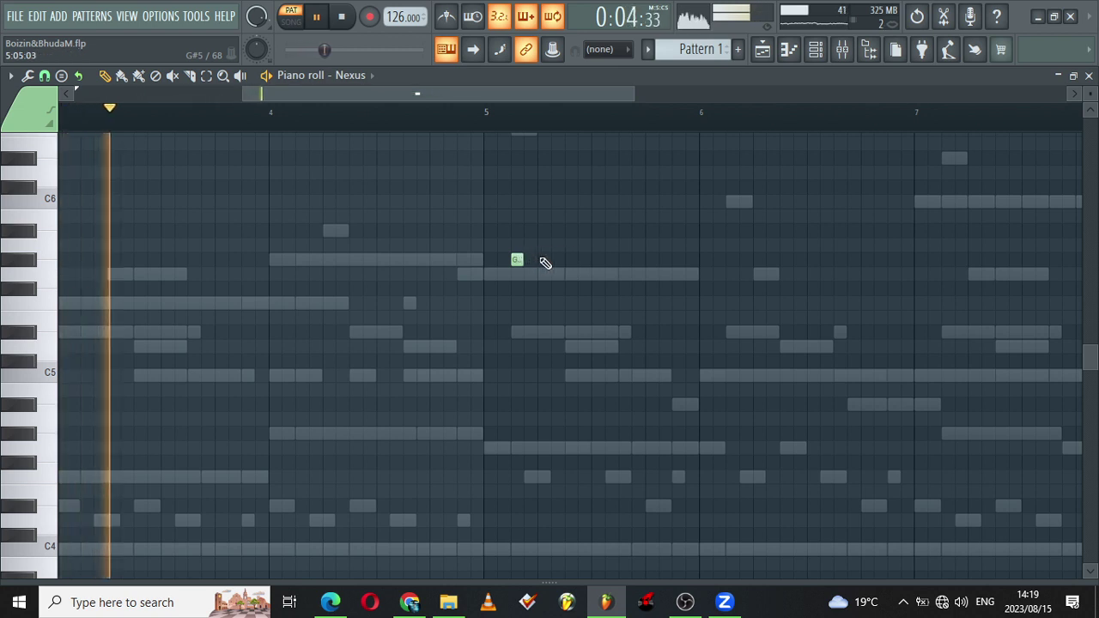
drag(555, 273, 564, 273)
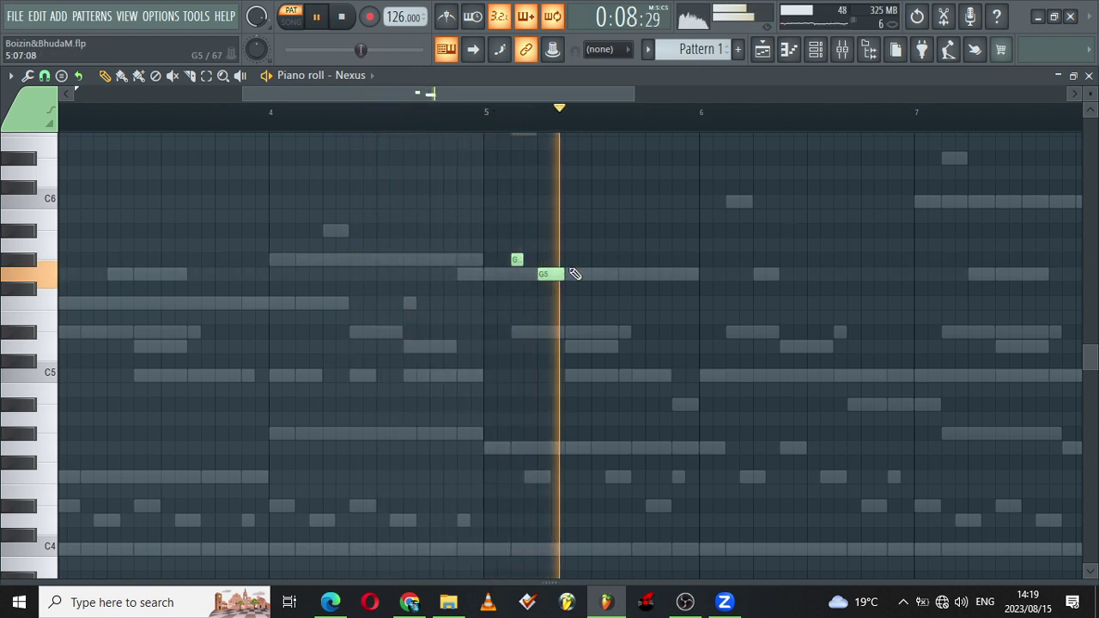
drag(518, 254, 523, 276)
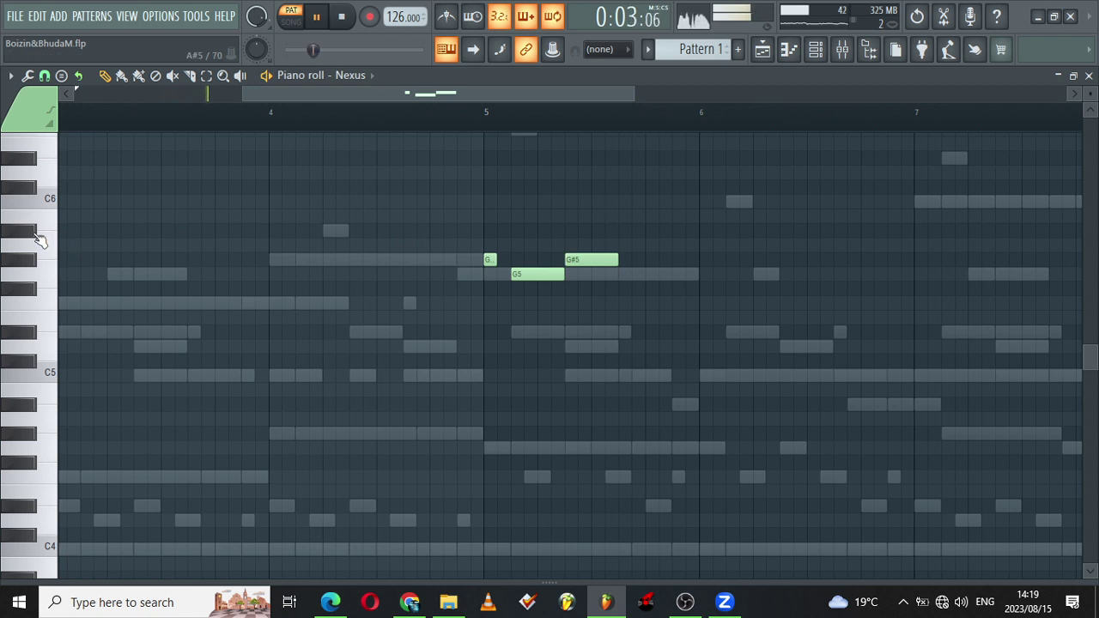
click(621, 230)
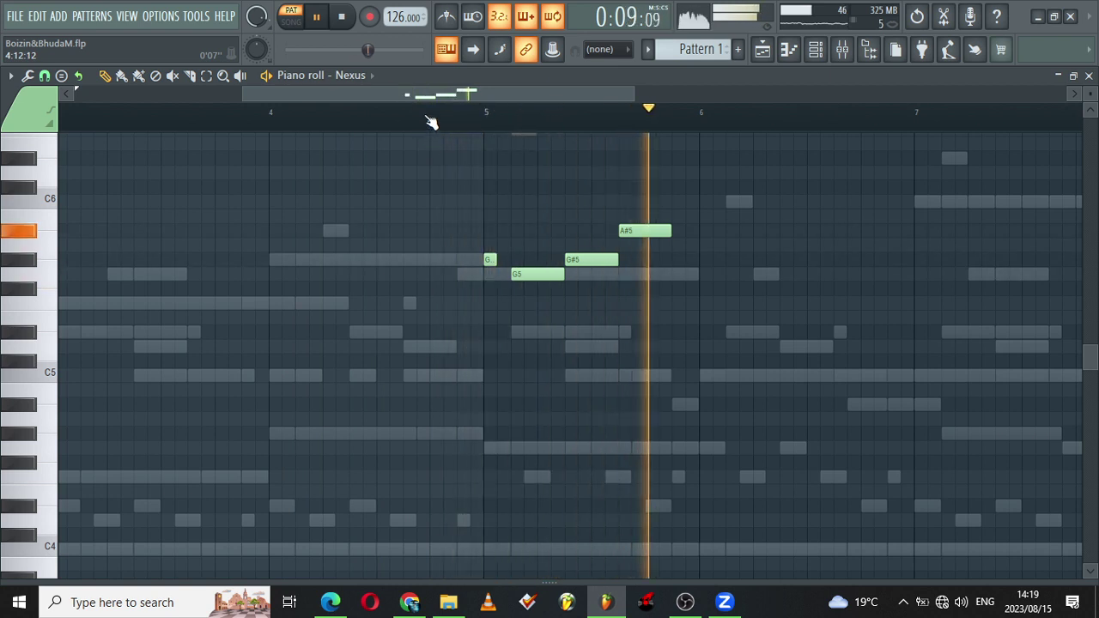
Step: Continue the melody with a long C6 note from the end of bar 5 and five short C6 notes in bar 6
drag(433, 91, 502, 95)
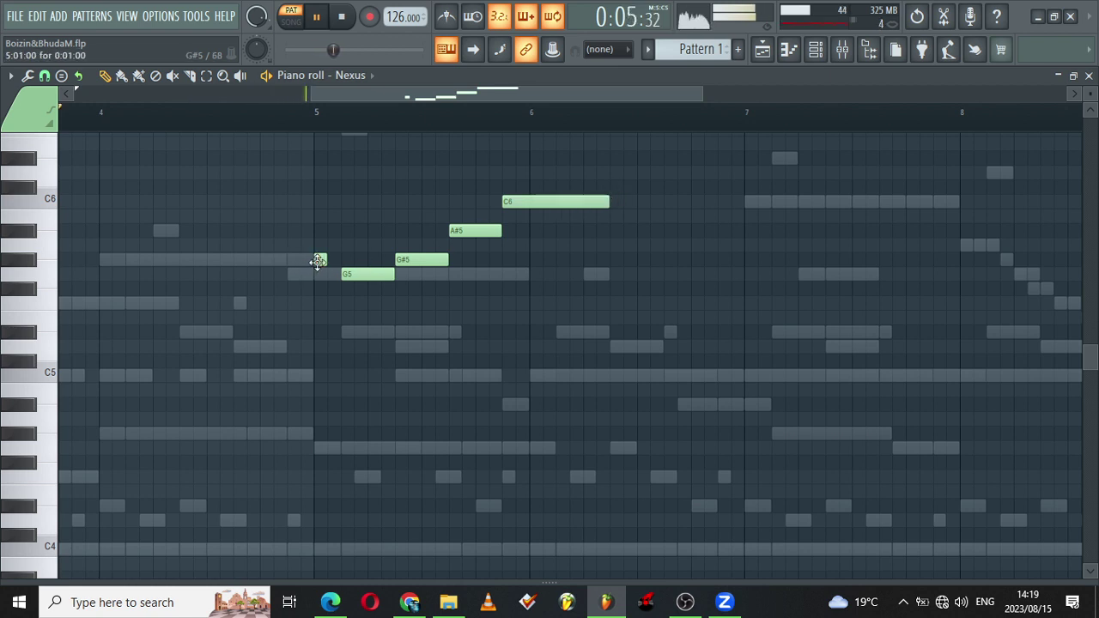
click(615, 201)
click(628, 201)
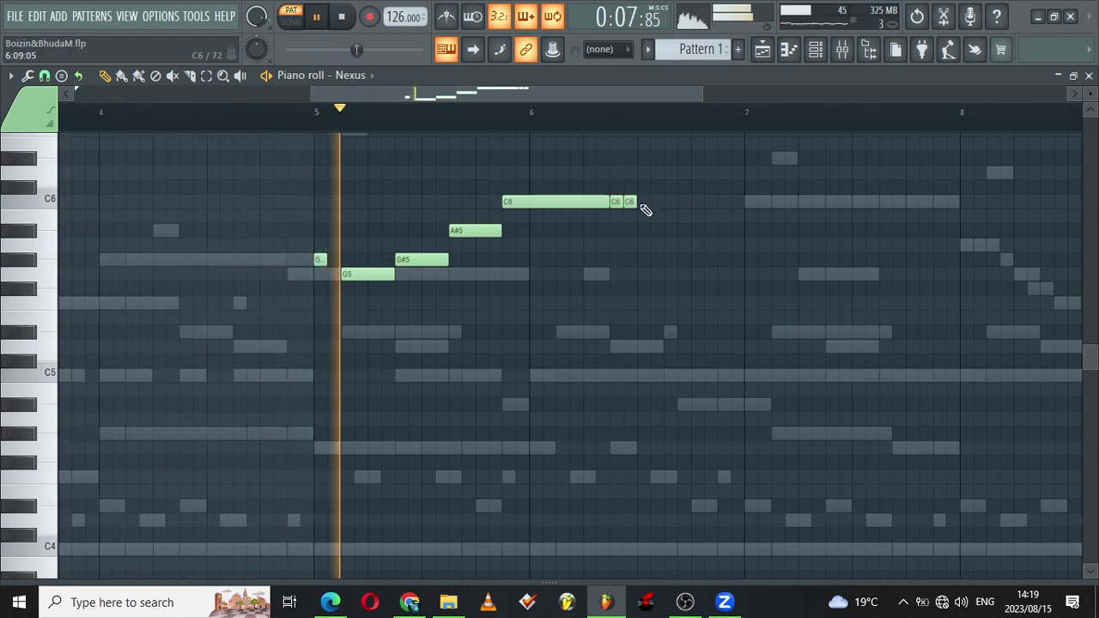
click(644, 201)
click(656, 201)
click(668, 202)
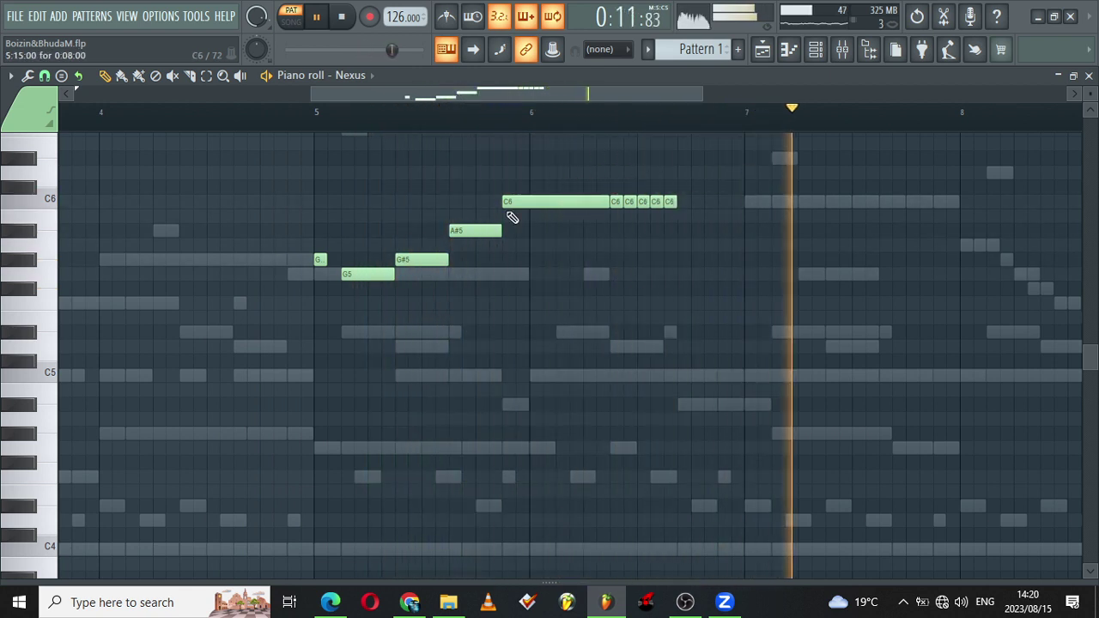
Step: Finish the phrase with two short A#5 notes and a G#5 late in bar 6, and a long C5 starting bar 7
click(696, 230)
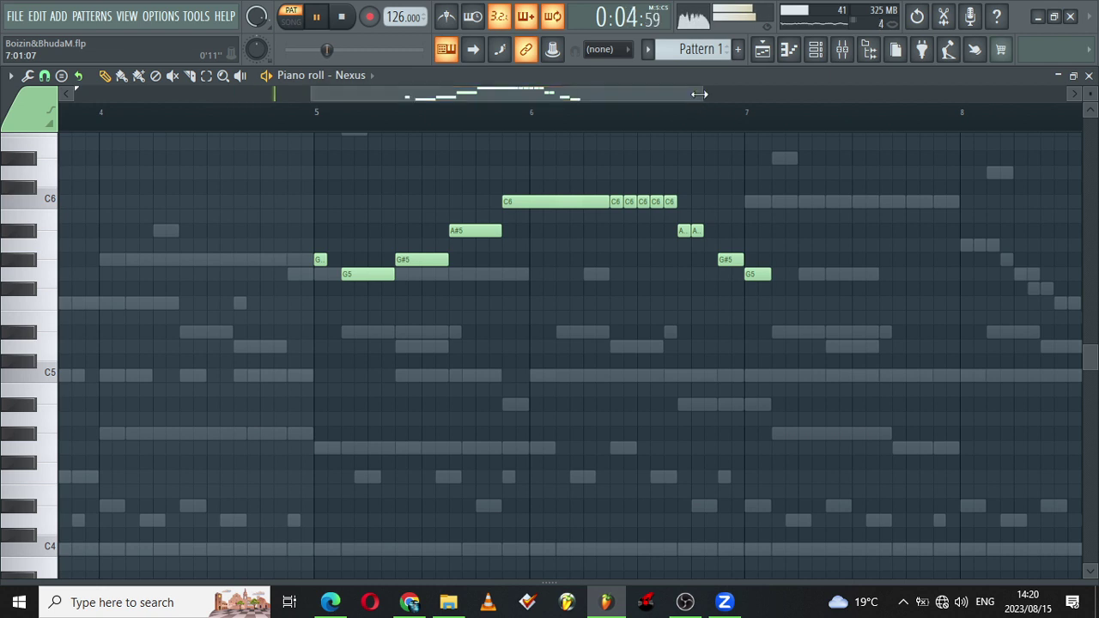
drag(697, 94, 857, 66)
click(817, 50)
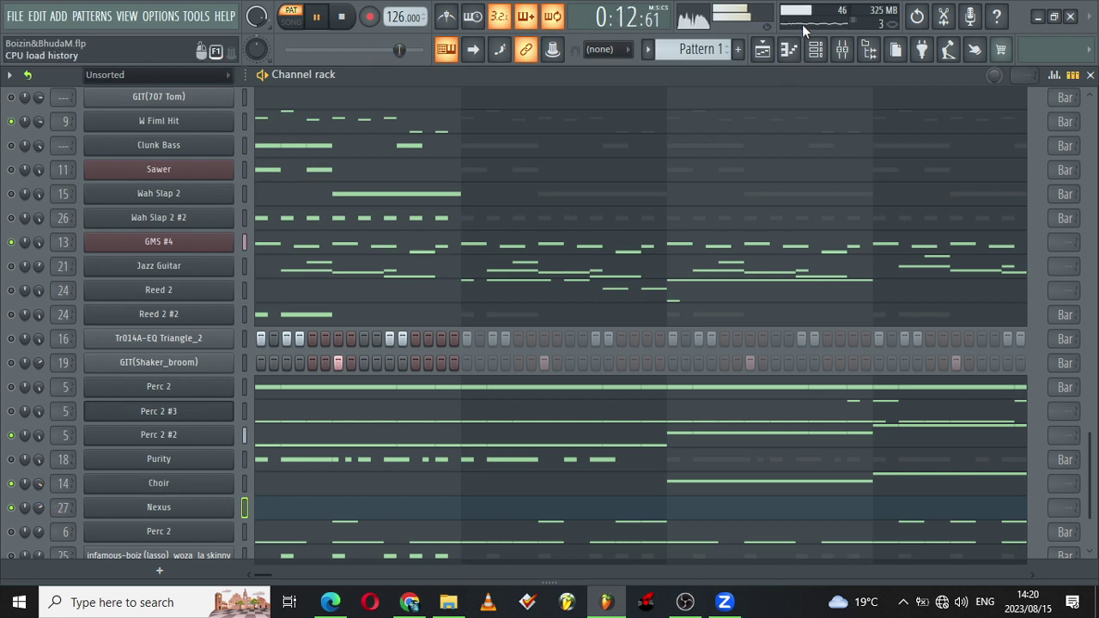
click(789, 49)
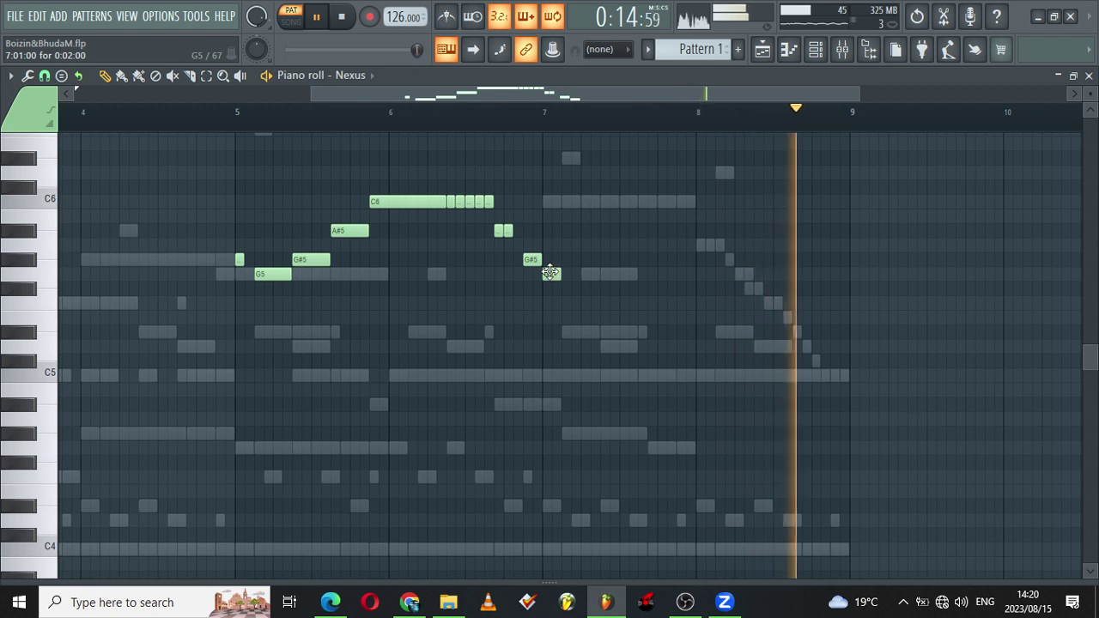
click(55, 381)
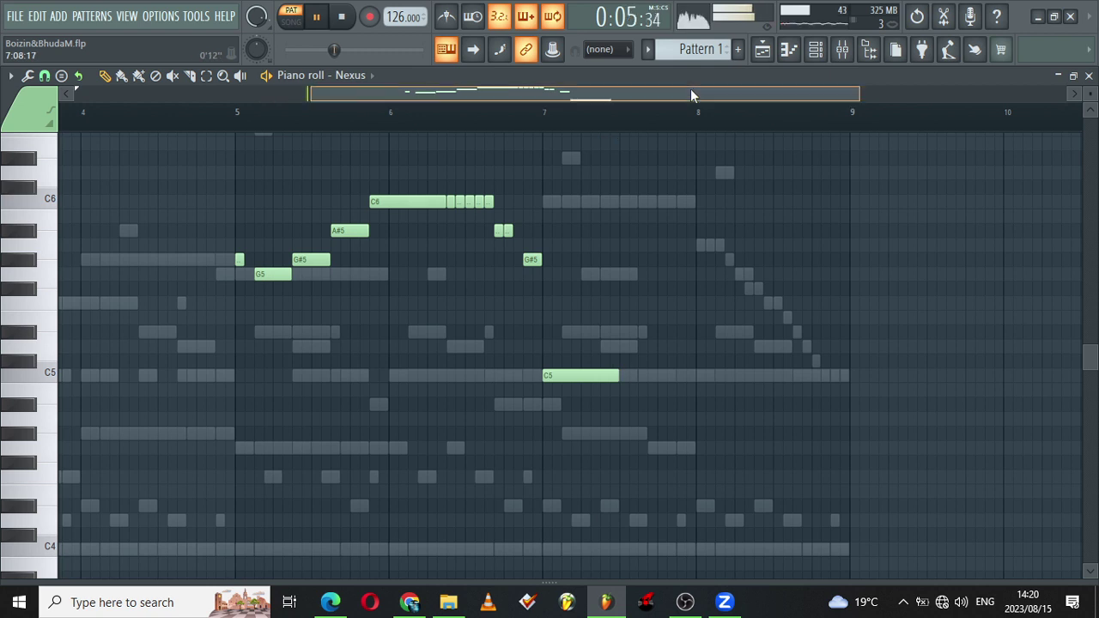
Step: Replace the two short A#5 notes in bar 6 with one three-step A#5, and transpose the whole melody down an octave
drag(690, 89, 516, 99)
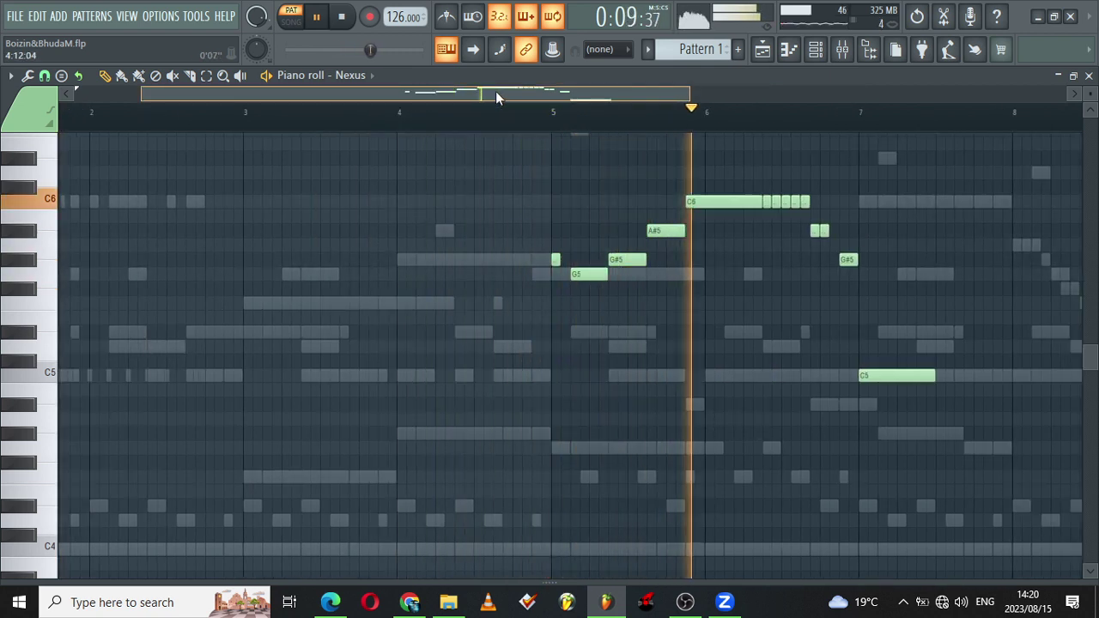
drag(495, 91, 648, 66)
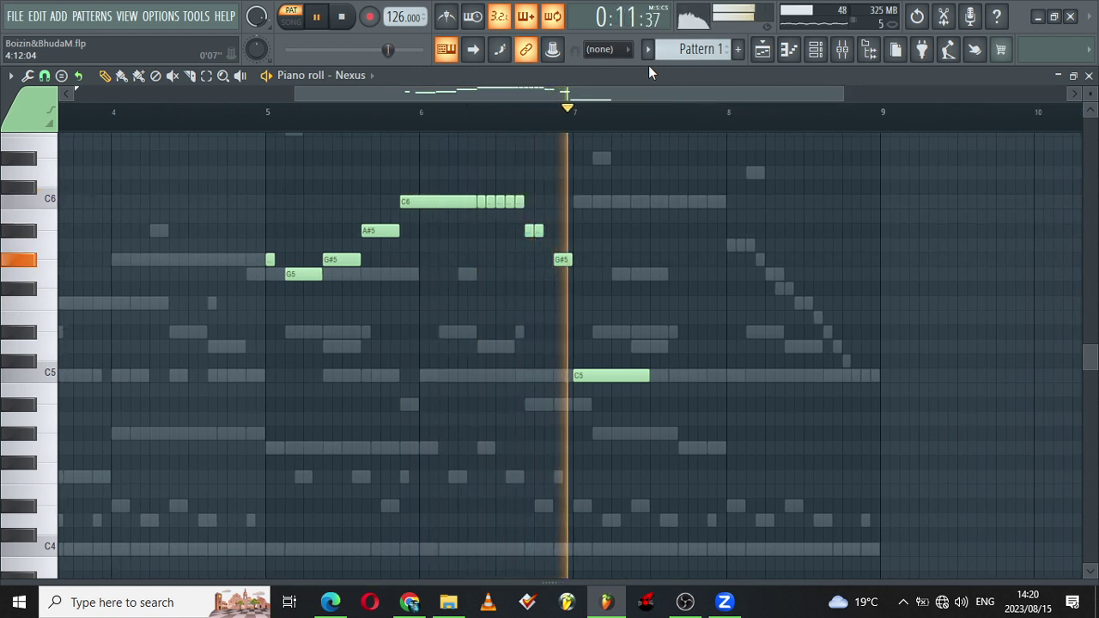
drag(536, 228, 548, 229)
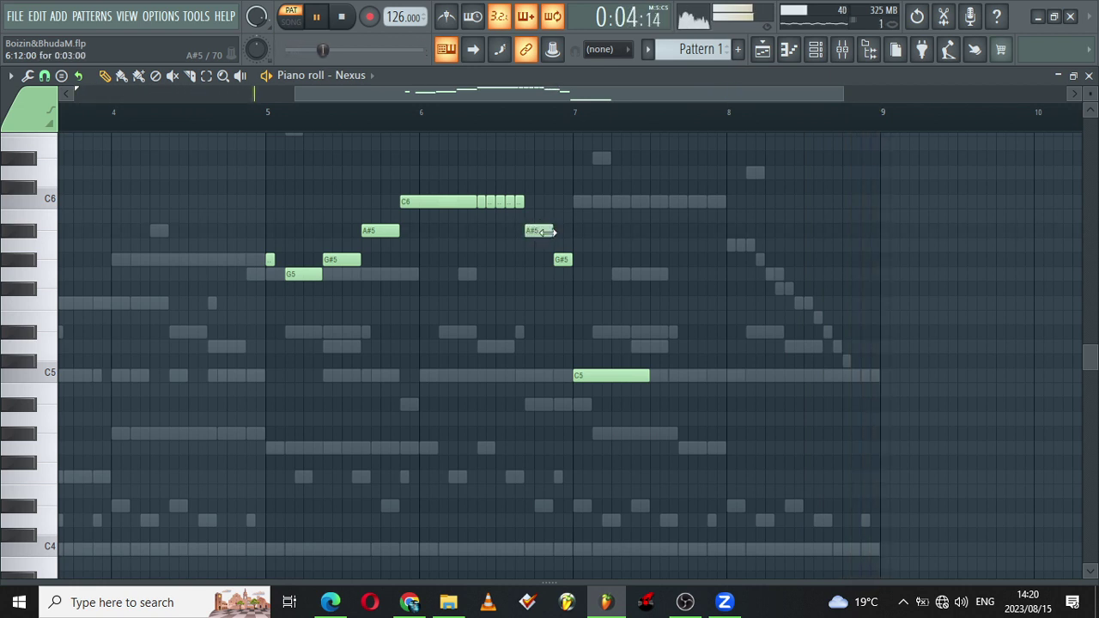
drag(645, 93, 525, 77)
key(ctrl+Down)
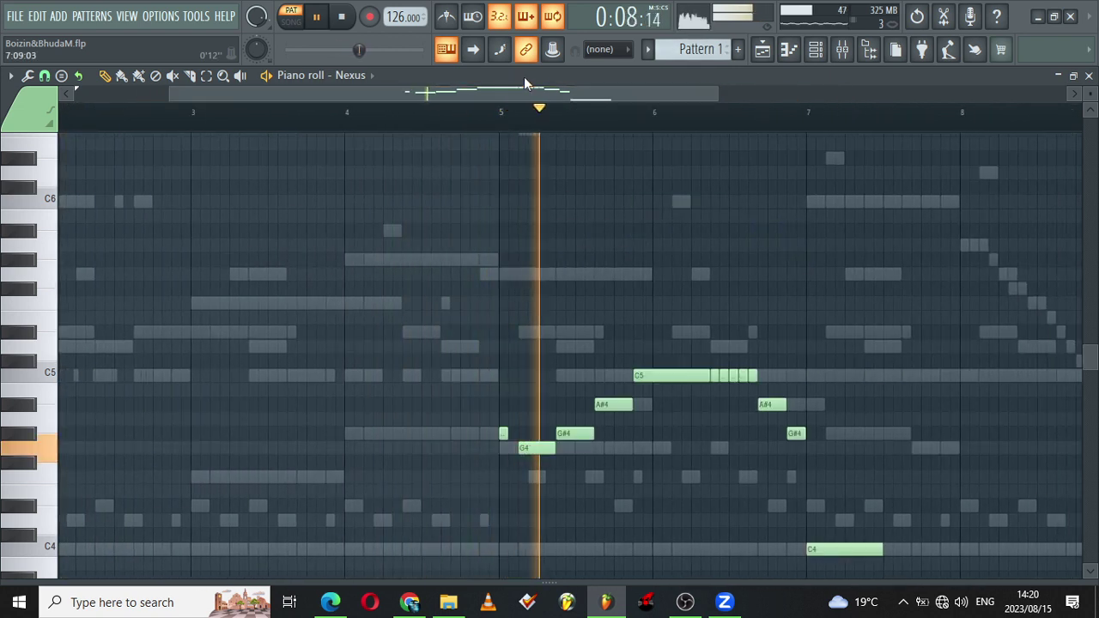
Step: Stack harmony notes over the bar 5 melody and duplicate the repeated C5 run at D#5 and G5
scroll(525, 77, down, 2)
scroll(525, 79, down, 2)
key(space)
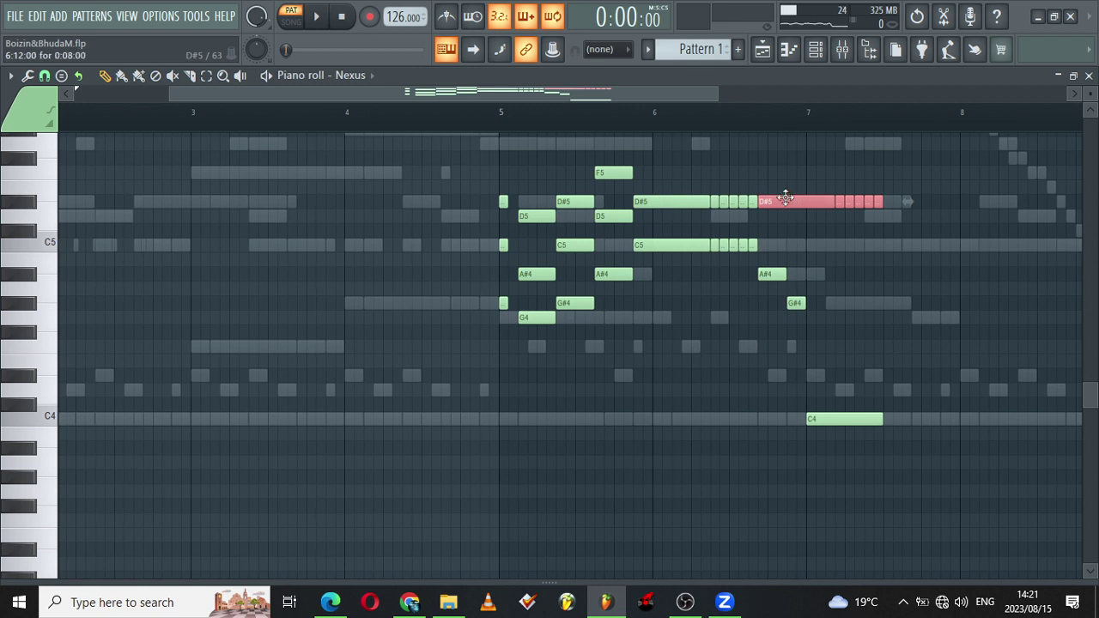
drag(786, 198, 659, 138)
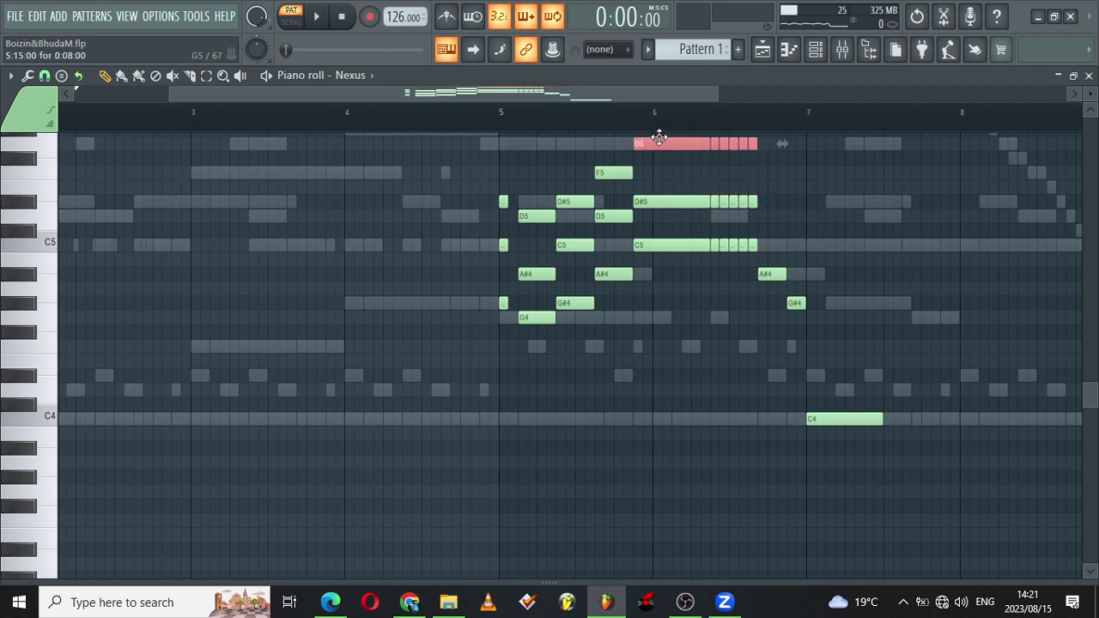
Step: Add D5 and F5 above the A#4 note late in bar 6, matching its length
scroll(661, 140, up, 2)
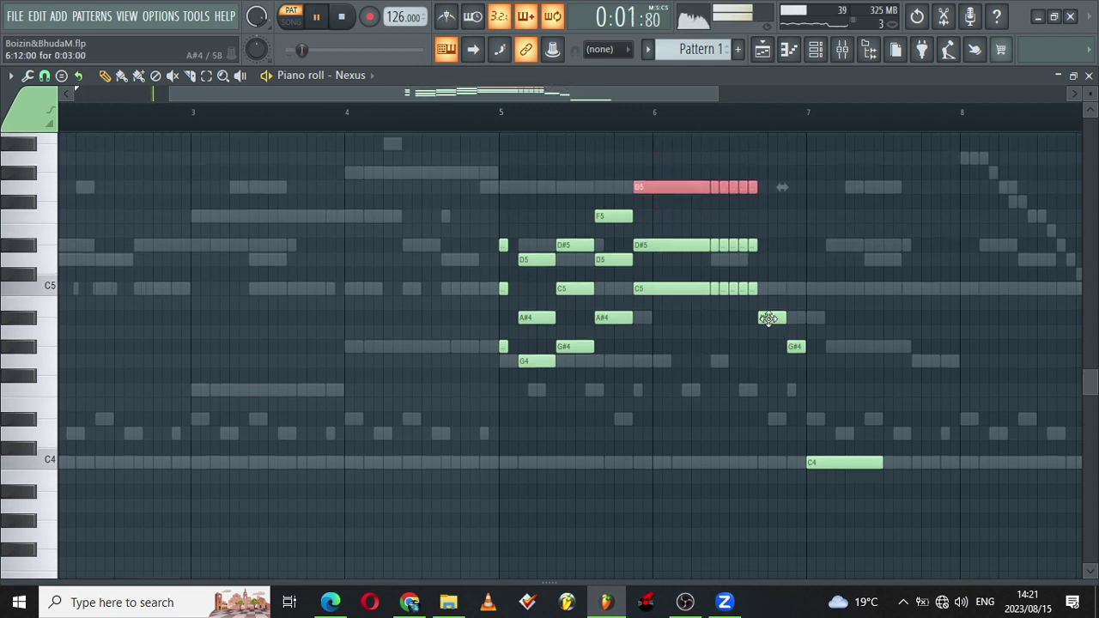
click(769, 318)
click(765, 259)
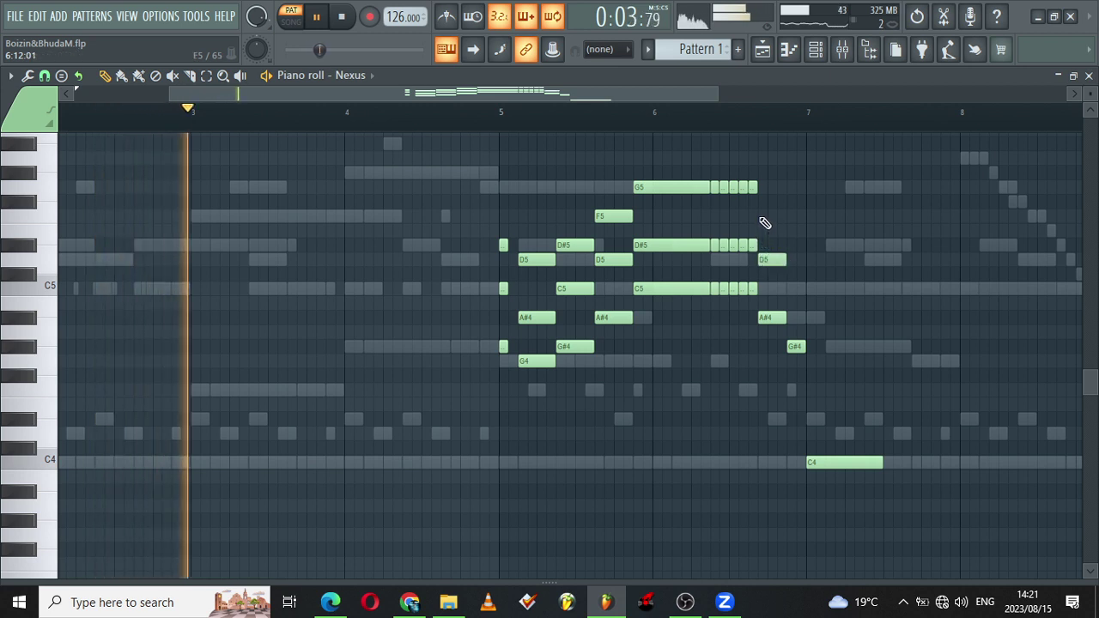
click(762, 216)
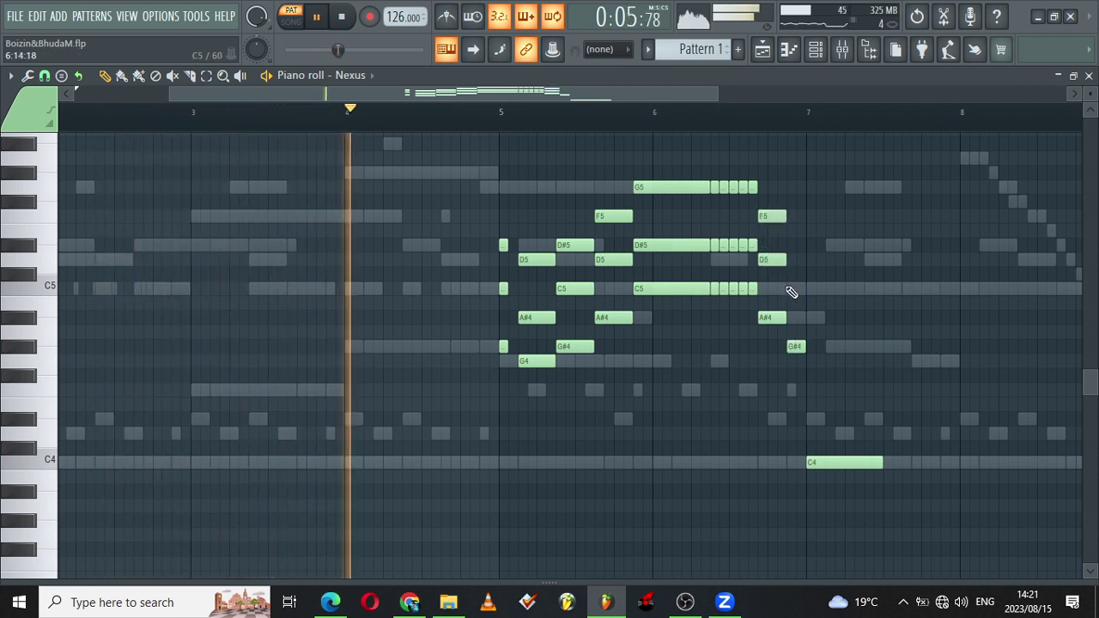
Step: Transpose the melody up an octave and complete the chords with C and D# over bar 6's last G#, and D#5 and G5 over bar 7's C5
click(791, 289)
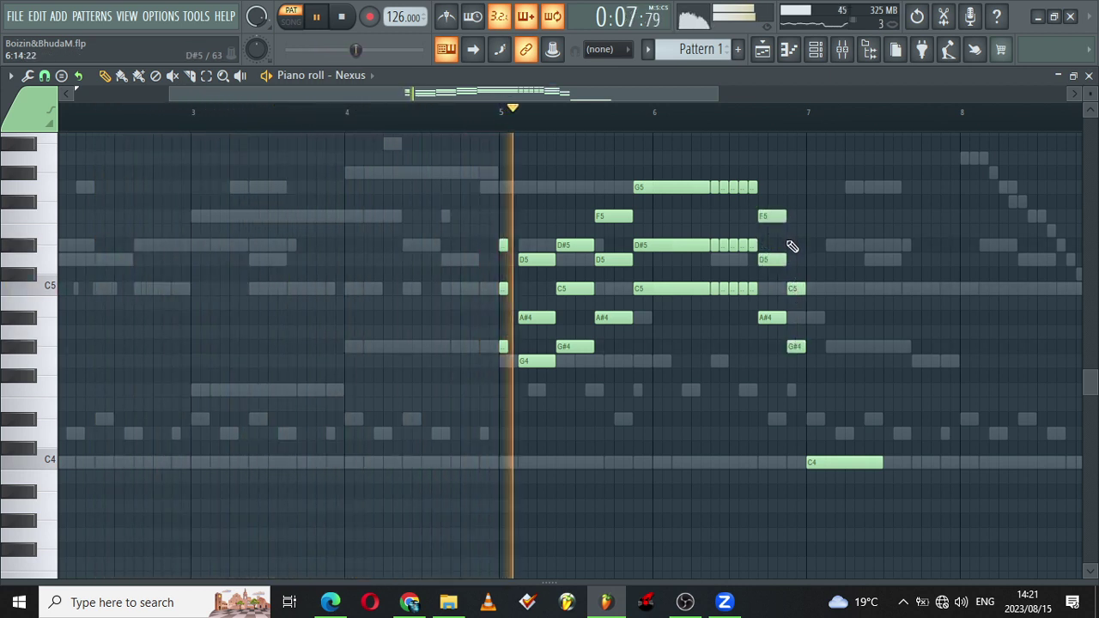
key(ctrl+Up)
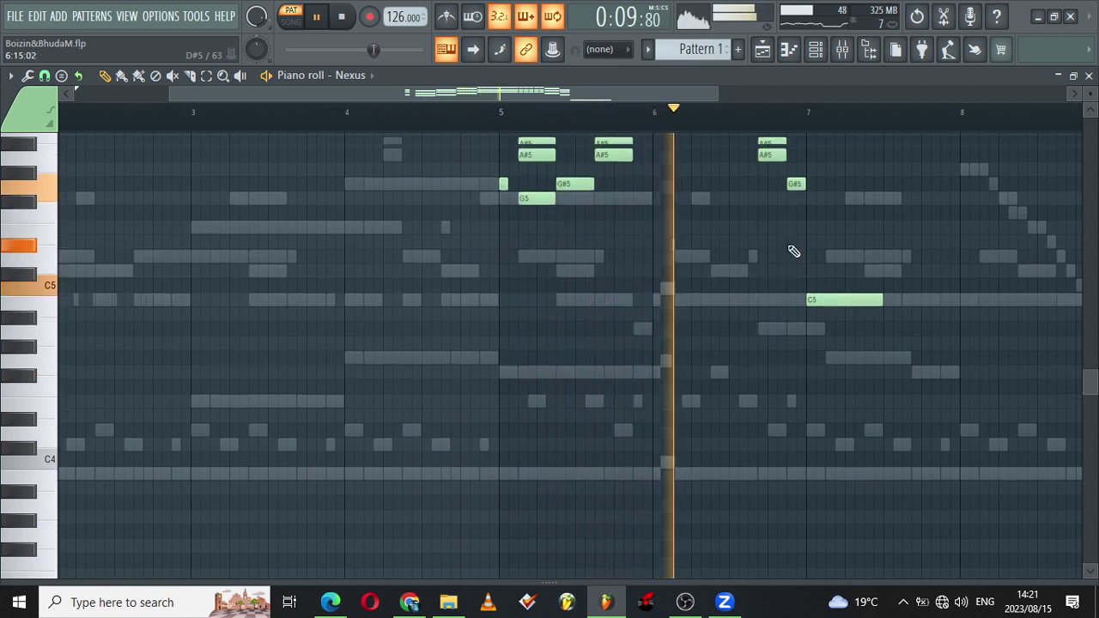
scroll(794, 251, up, 4)
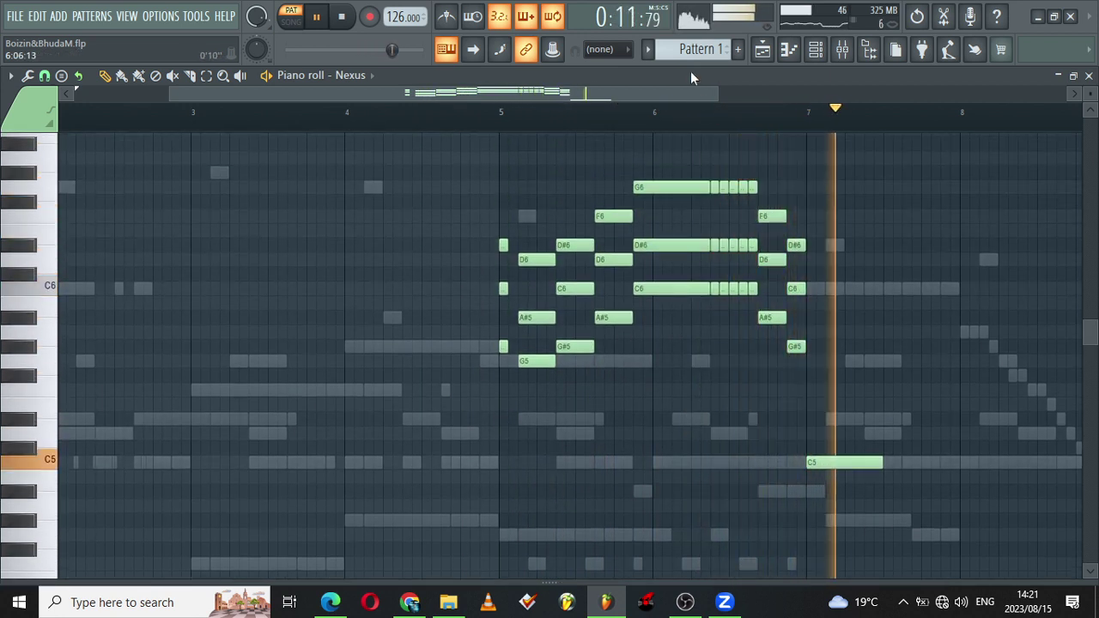
drag(677, 92, 781, 79)
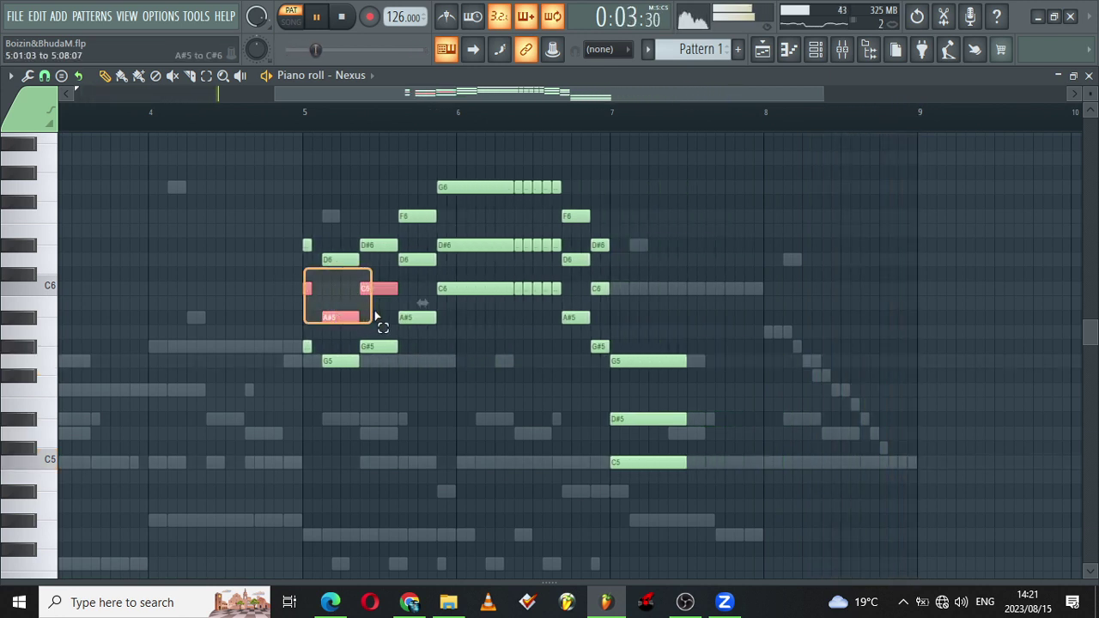
Step: Raise the middle harmony notes from the start of bar 5 through the repeated D#6 run by one octave
drag(376, 314, 378, 321)
key(ctrl+Up)
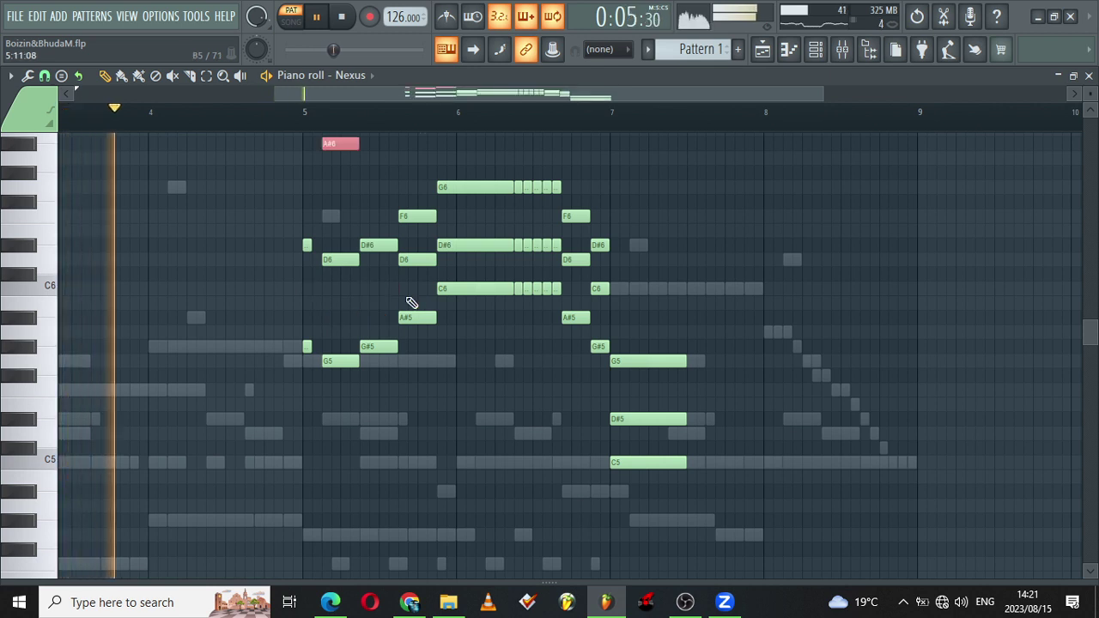
ctrl+click(429, 233)
drag(431, 239, 559, 260)
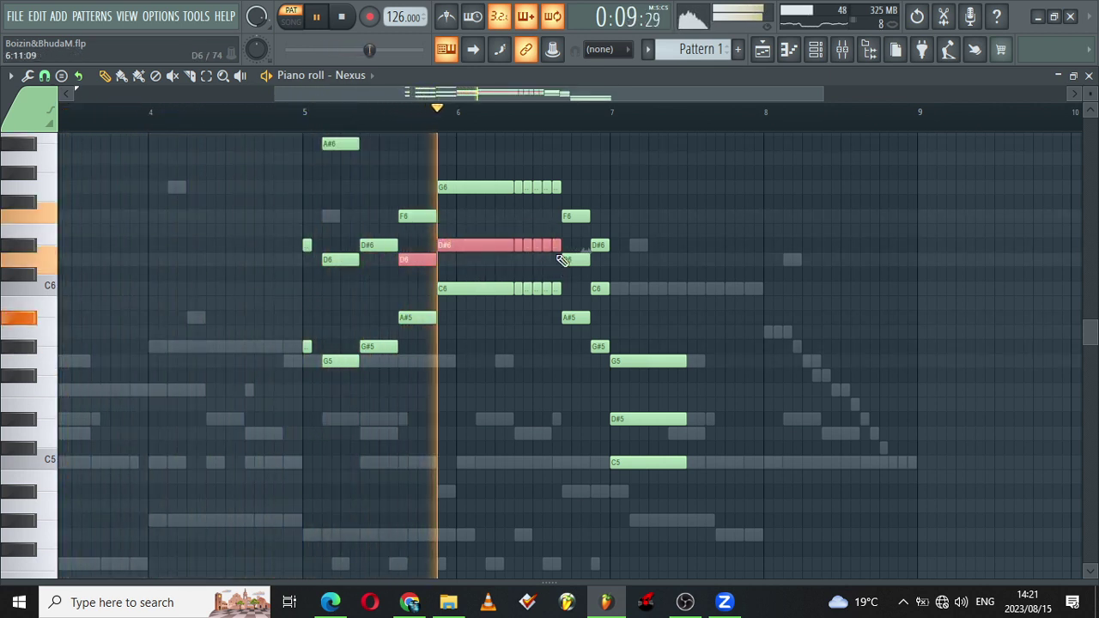
key(ctrl+Up)
scroll(561, 260, up, 2)
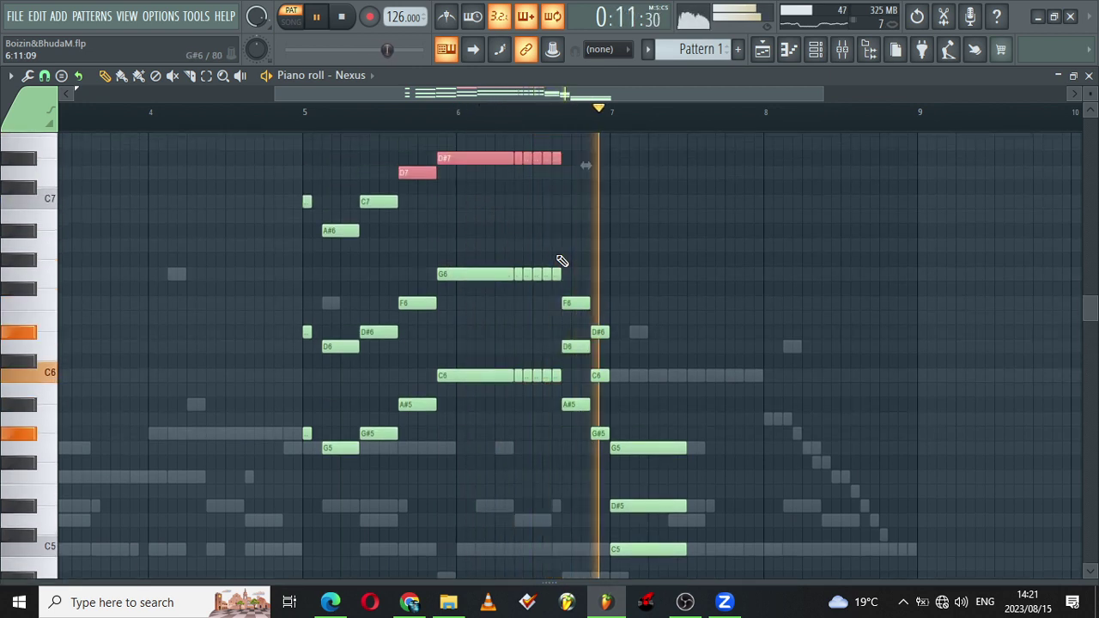
Step: Raise the middle harmony notes D6 and C6 ending bar 6 and the long D#5 in bar 7 by one octave
click(579, 344)
key(ctrl+Up)
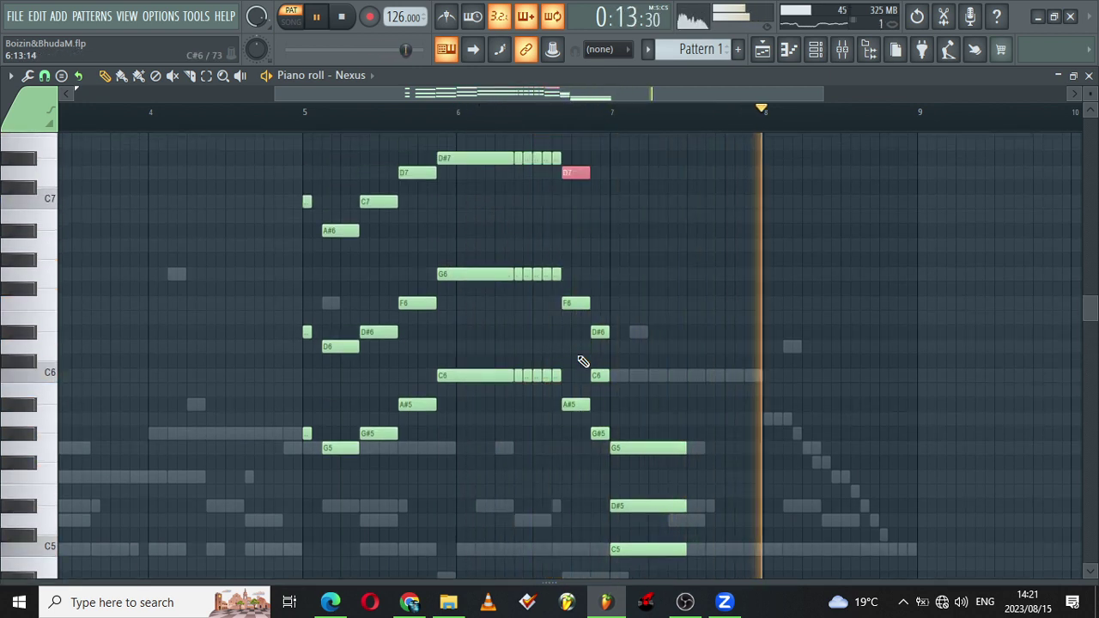
click(597, 375)
key(ctrl+Up)
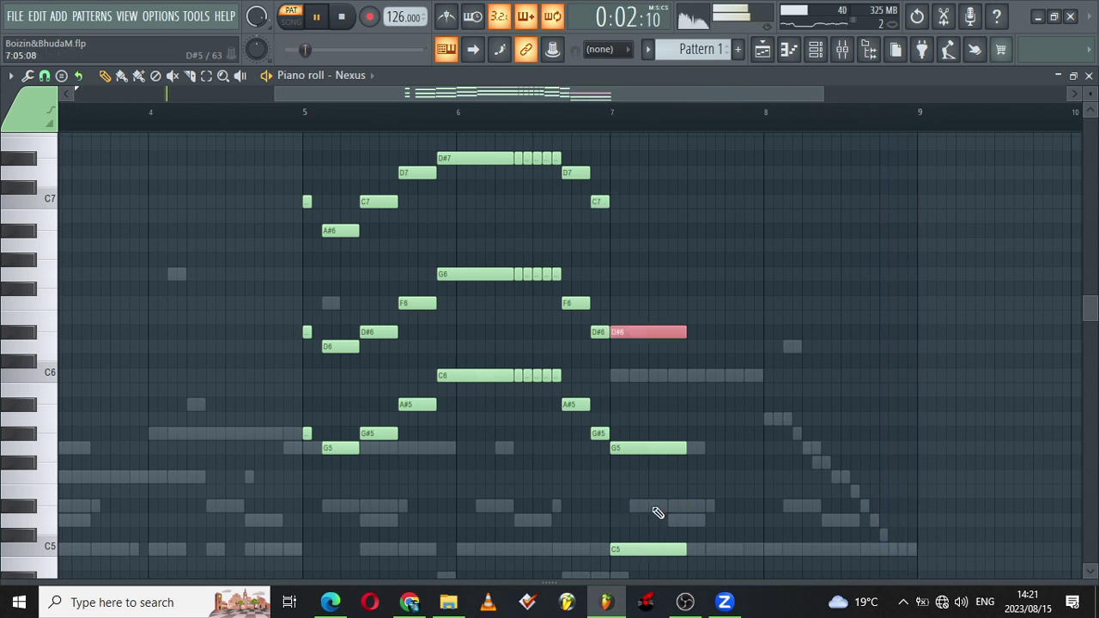
scroll(656, 512, down, 3)
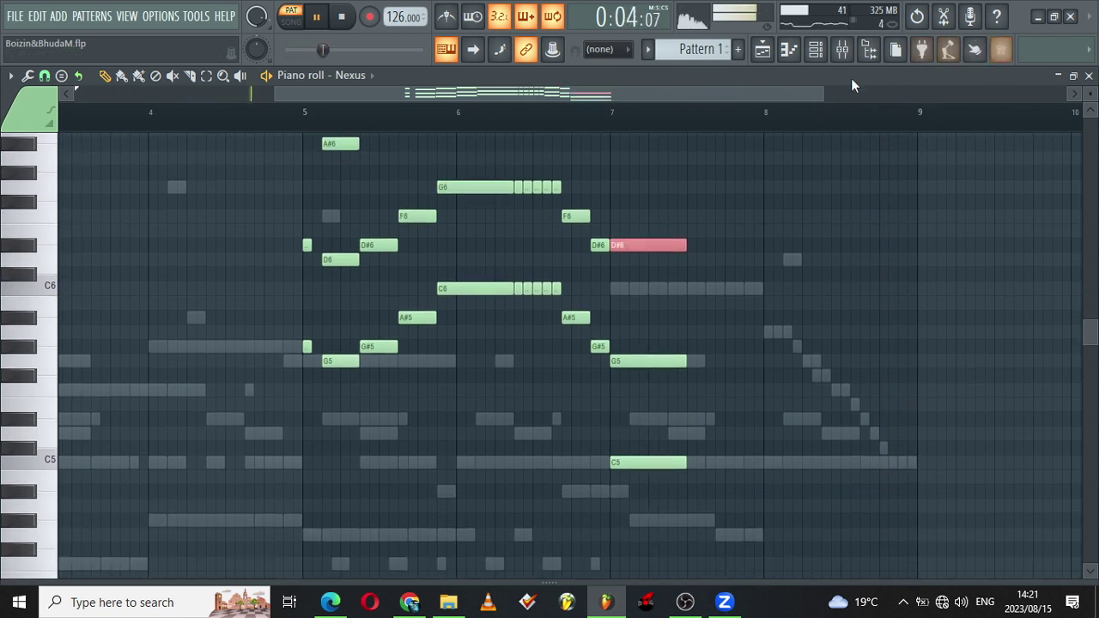
drag(800, 91, 759, 68)
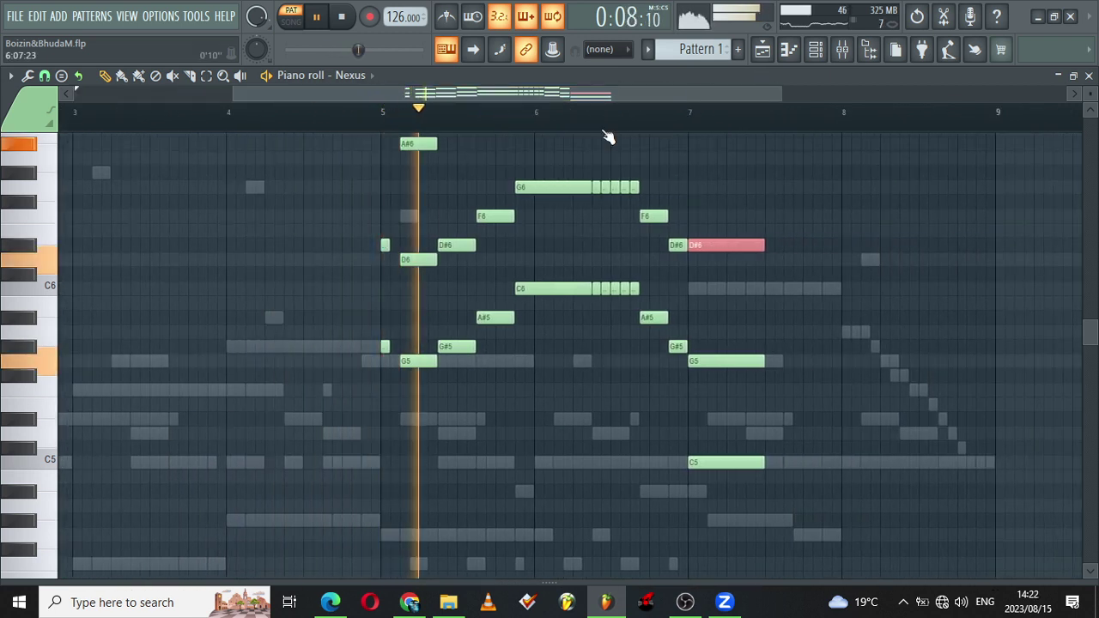
Step: In the channel rack, unmute STR_Mixo_C3, 808 GqoMLorD 2, the pit bullz sample, clap_tr808_2, BDRUM1 and Dark LV RAW HIT, and mute Choir
click(816, 49)
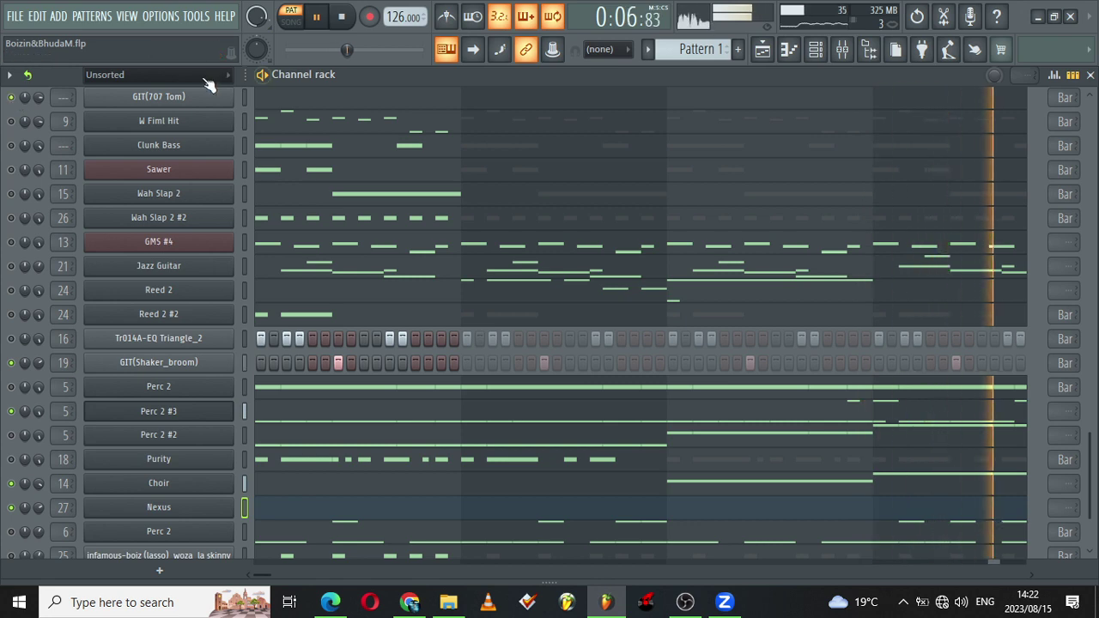
click(176, 98)
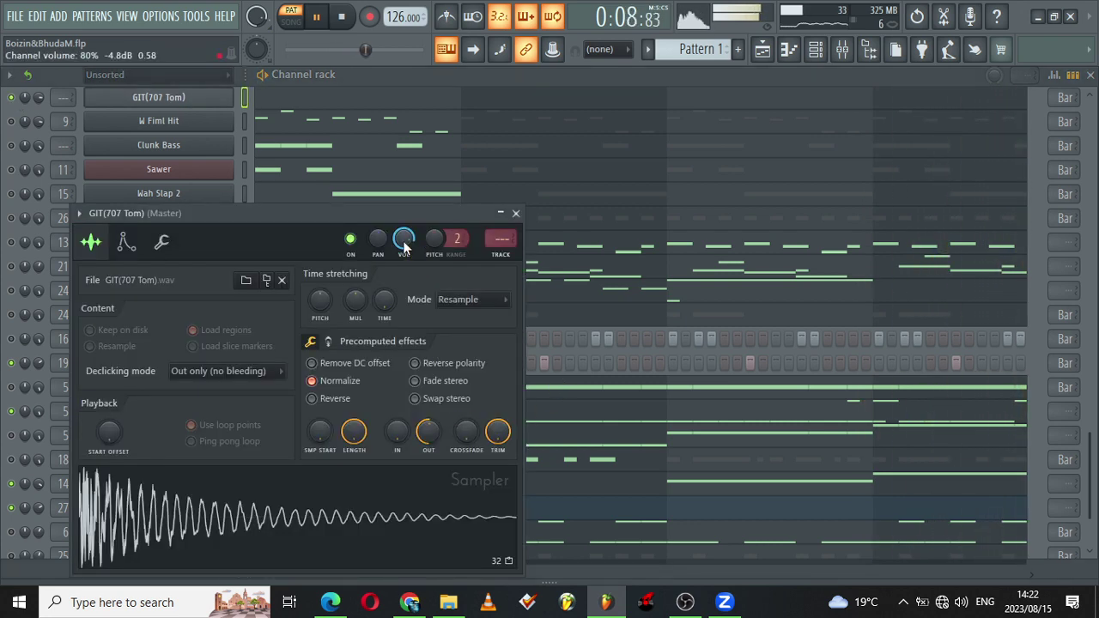
click(515, 214)
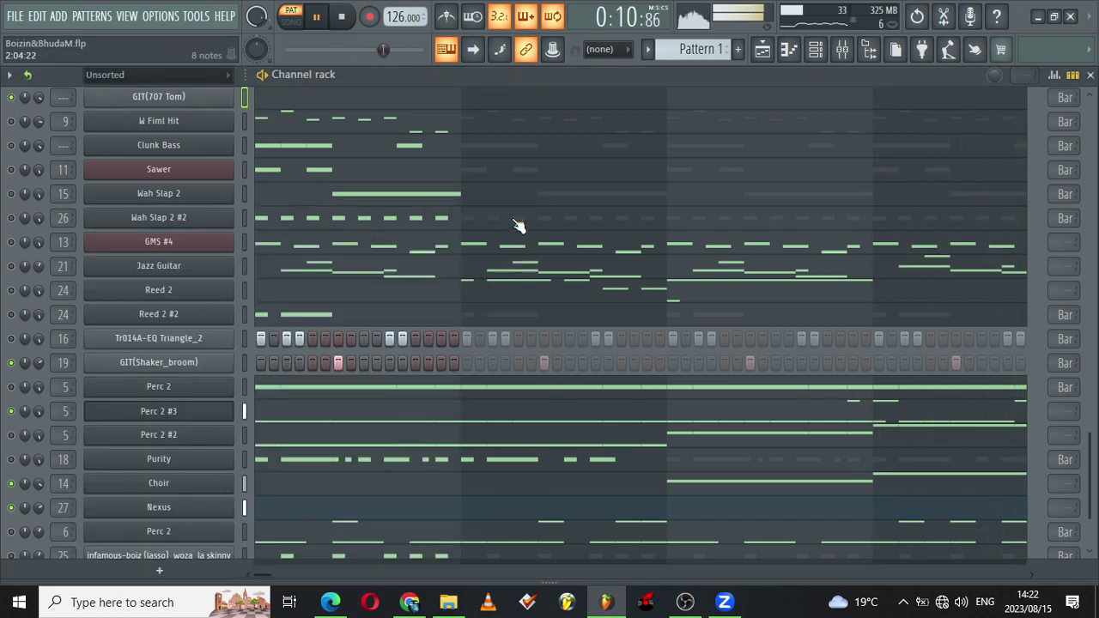
drag(1088, 505, 1089, 116)
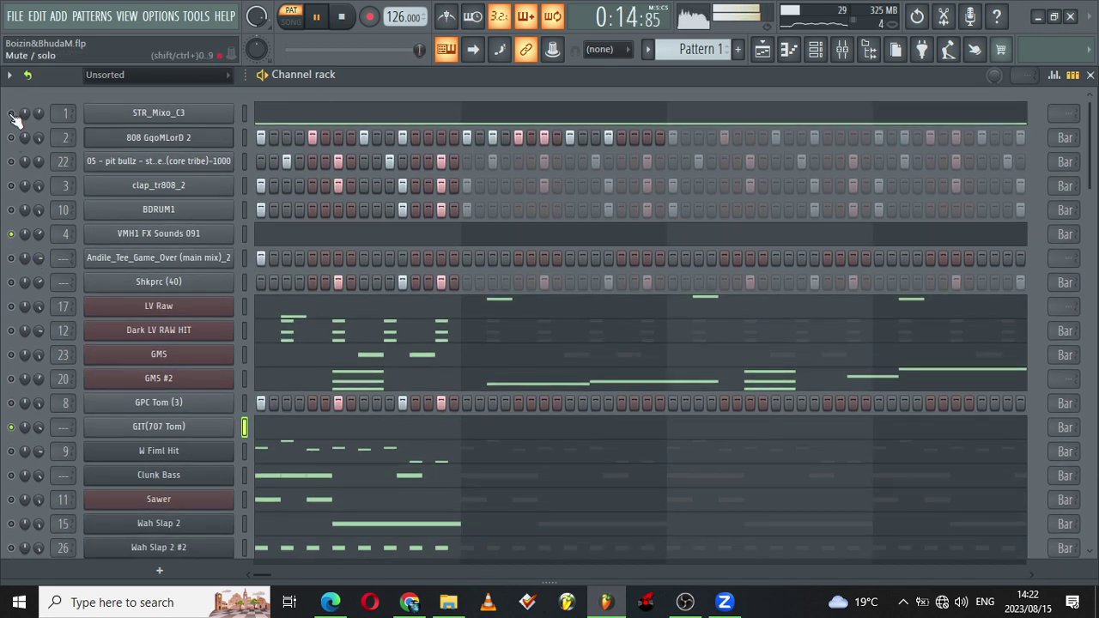
drag(14, 129, 19, 233)
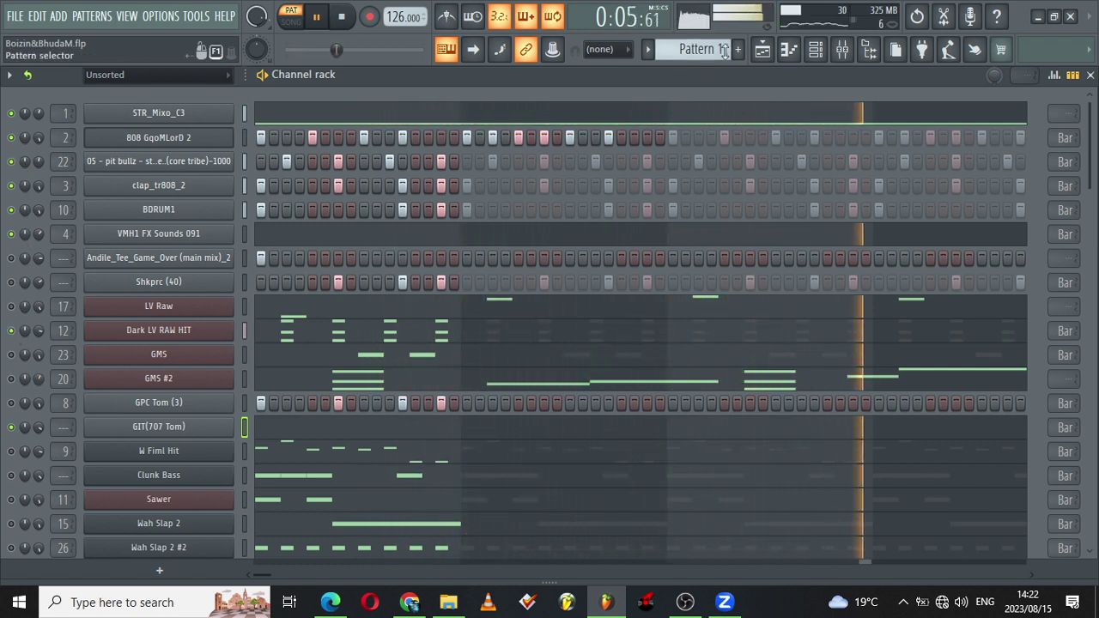
scroll(678, 493, down, 5)
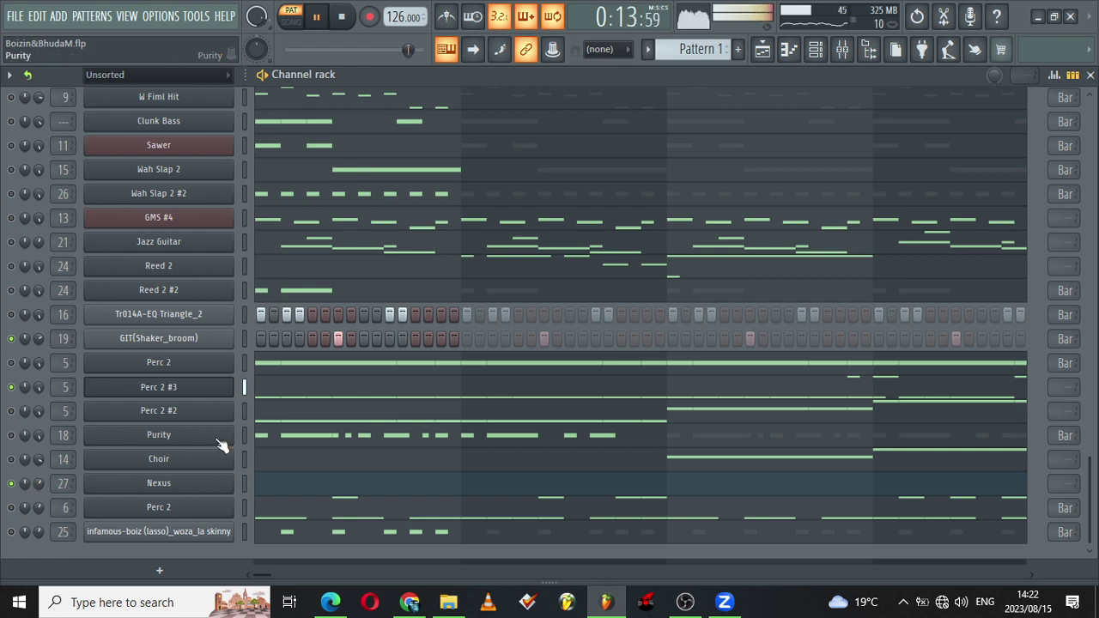
Step: Copy the Perc 2 #3 notes from the A#4 starting bar 7 through the first long C4 in bar 8
click(296, 398)
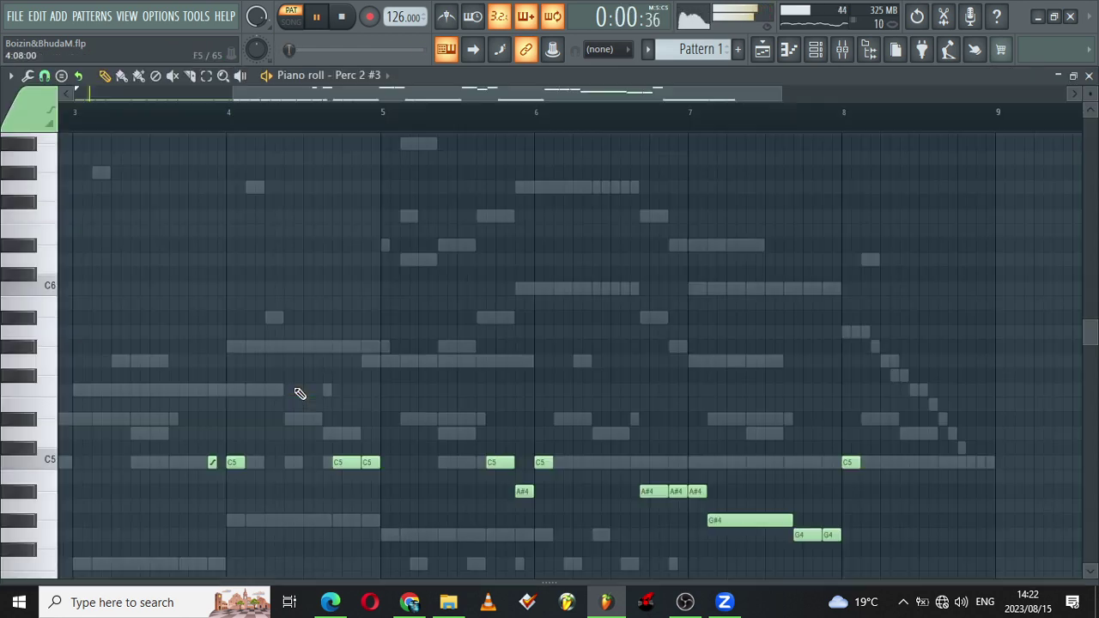
scroll(904, 284, down, 5)
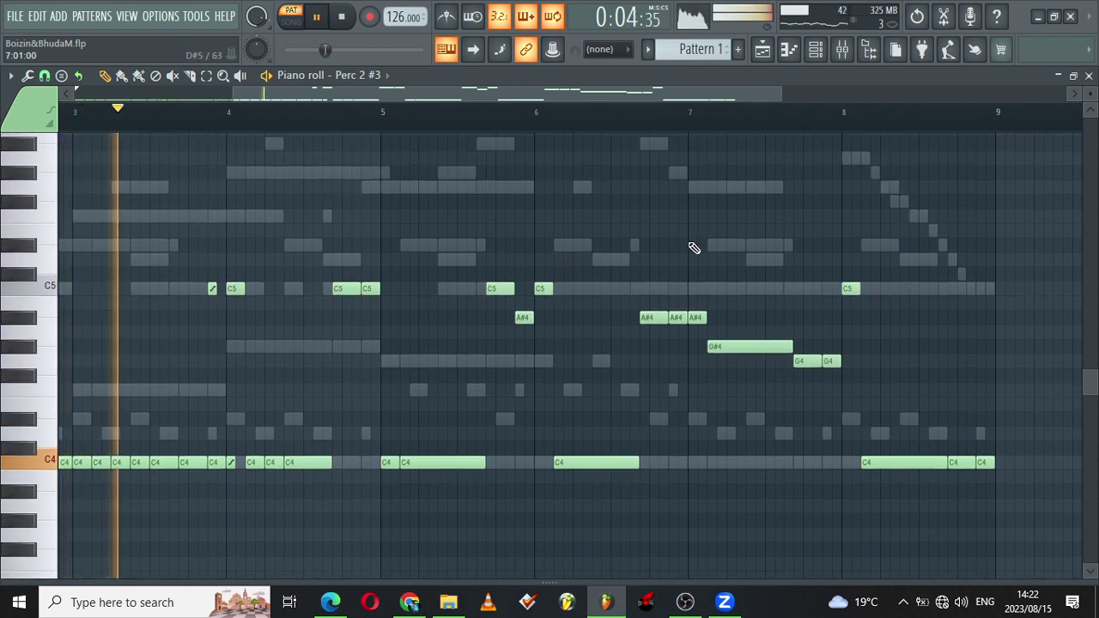
drag(699, 256, 907, 508)
click(11, 76)
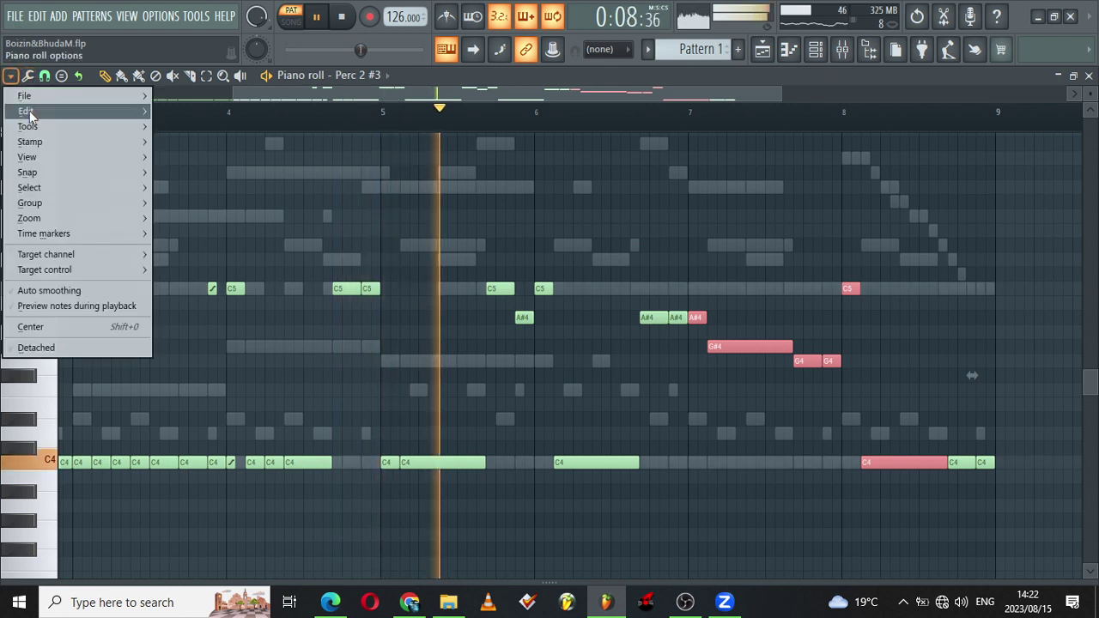
mouse_move(34, 111)
click(194, 126)
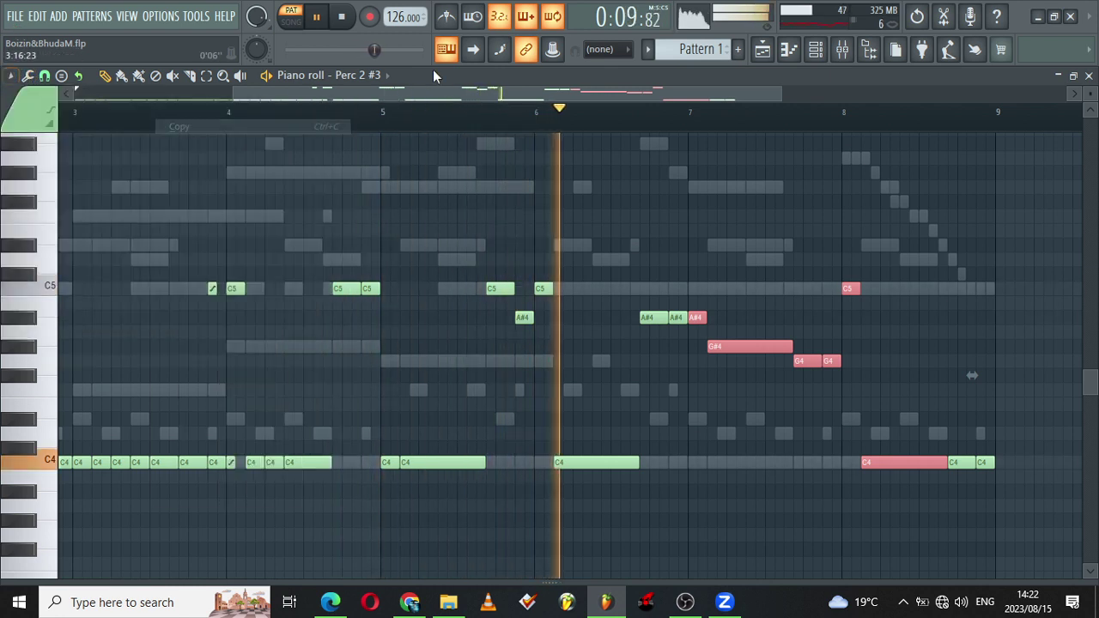
Step: Paste the copied notes into the Nexus piano roll and move them so they start at bar 7
click(383, 76)
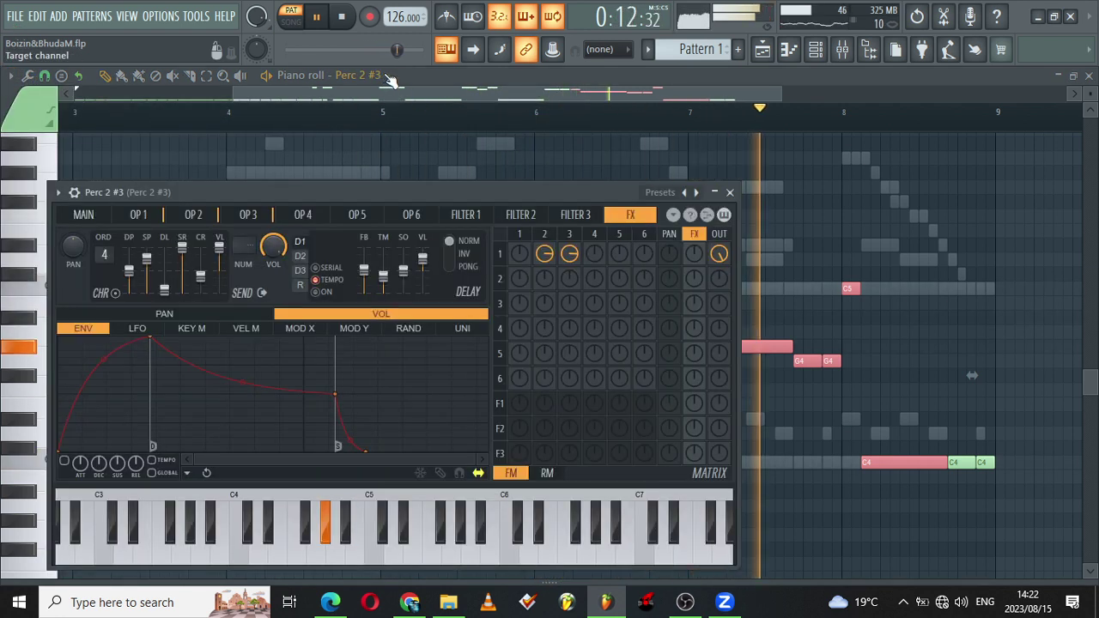
click(394, 78)
click(387, 75)
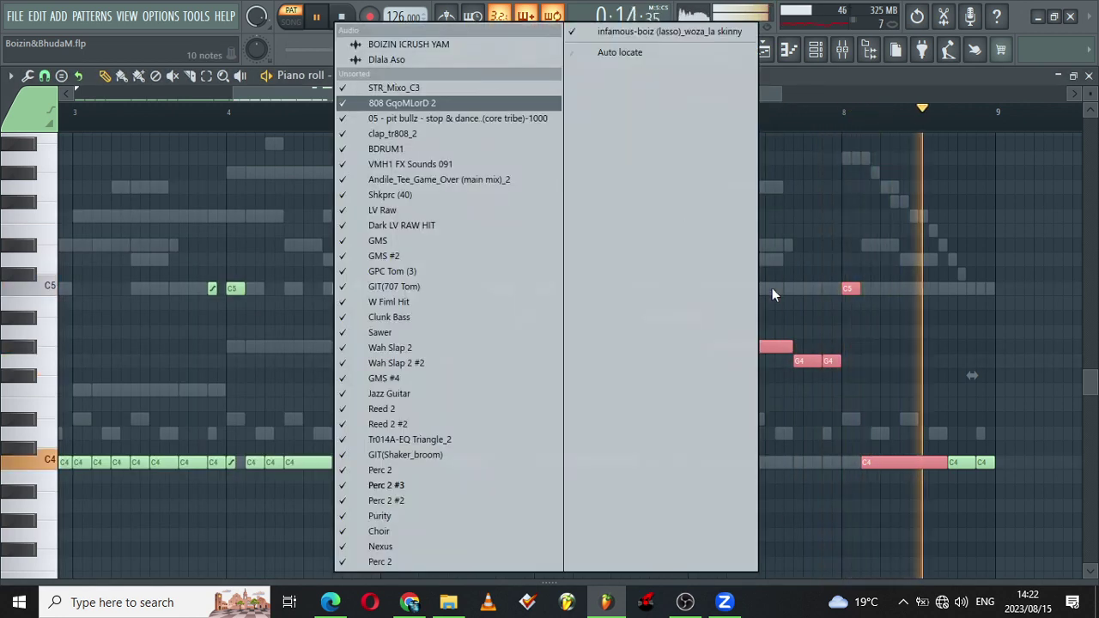
click(407, 546)
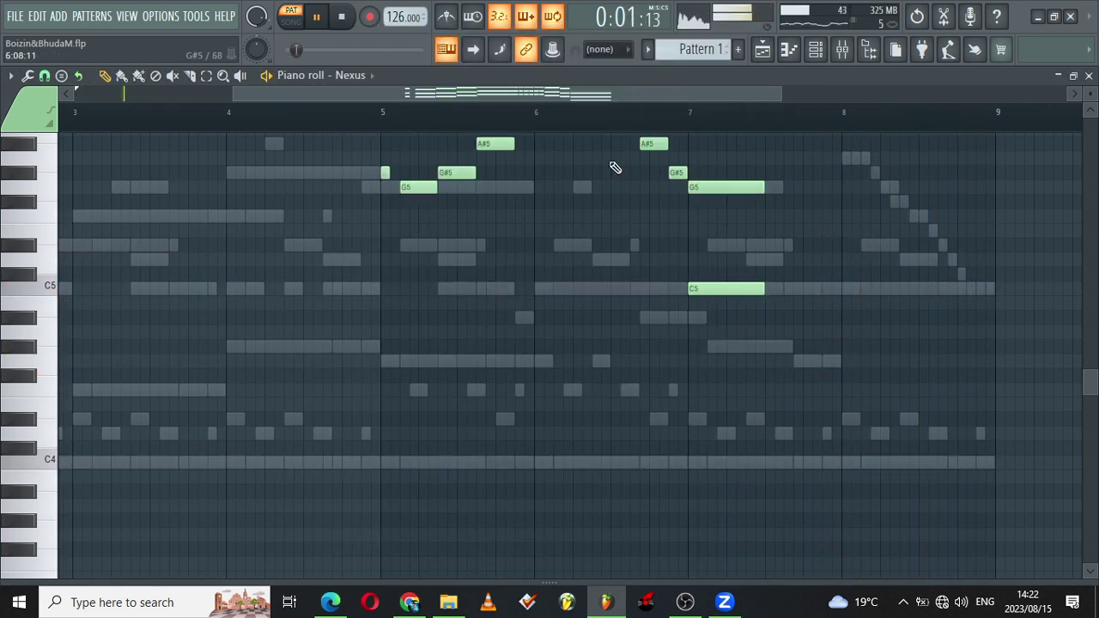
scroll(615, 168, up, 5)
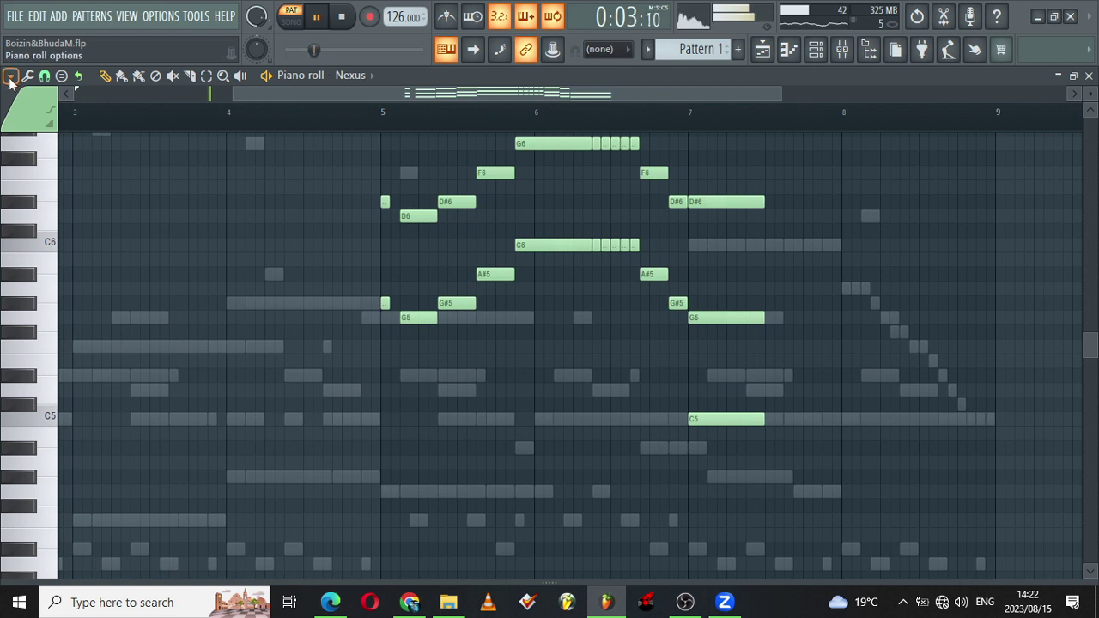
click(10, 77)
mouse_move(28, 110)
click(202, 139)
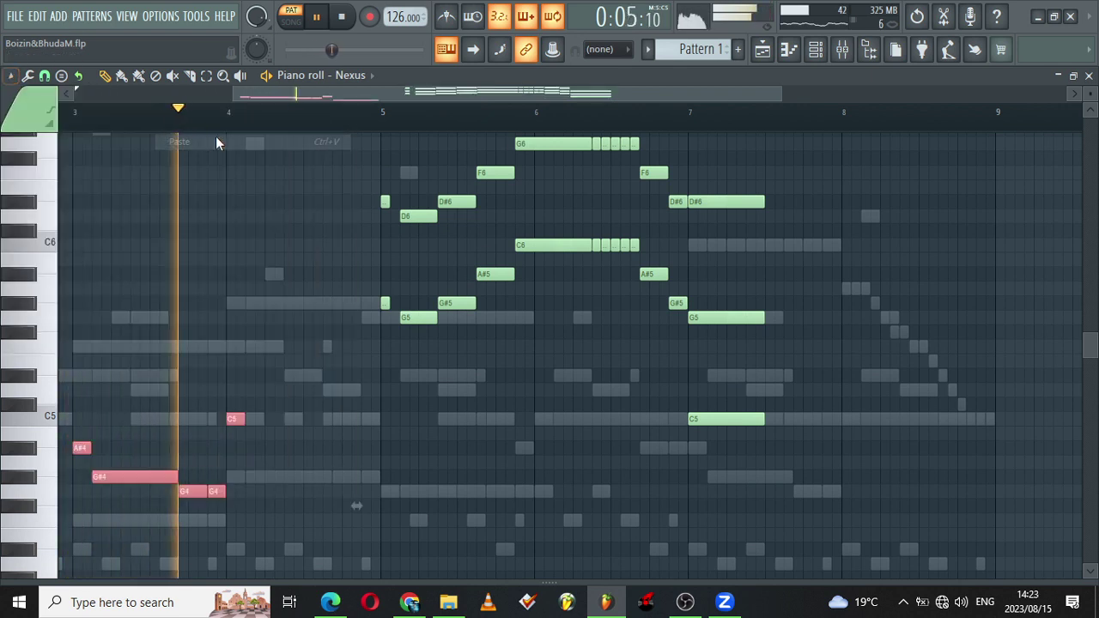
drag(115, 476, 730, 490)
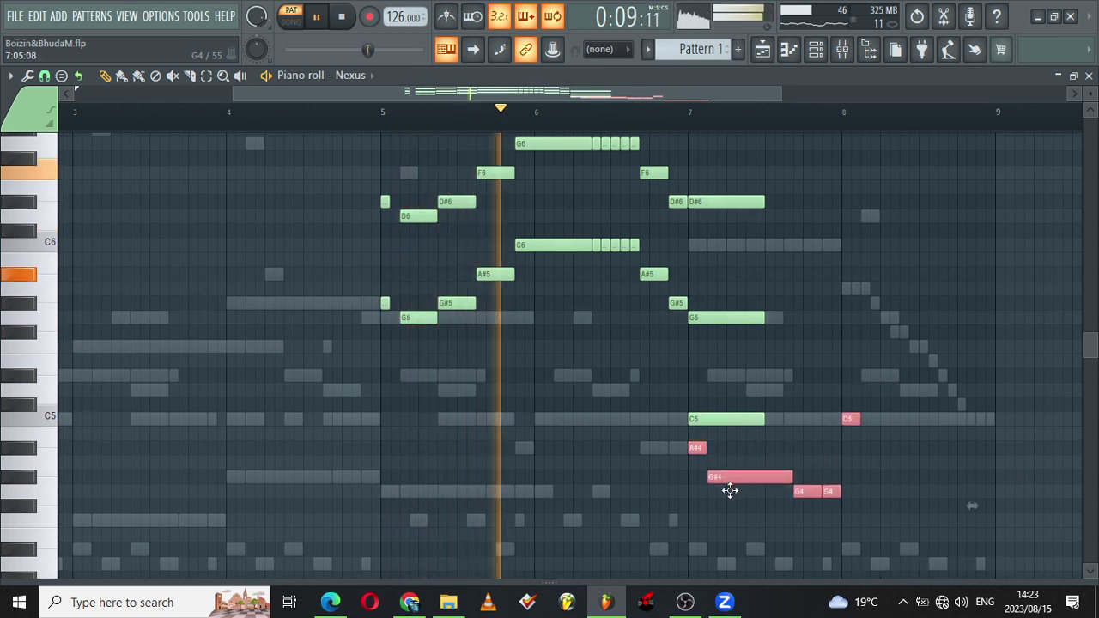
Step: Stop playback and delete the old long C5, G5 and D#6 chord at the start of bar 7
scroll(731, 495, down, 3)
scroll(734, 496, up, 1)
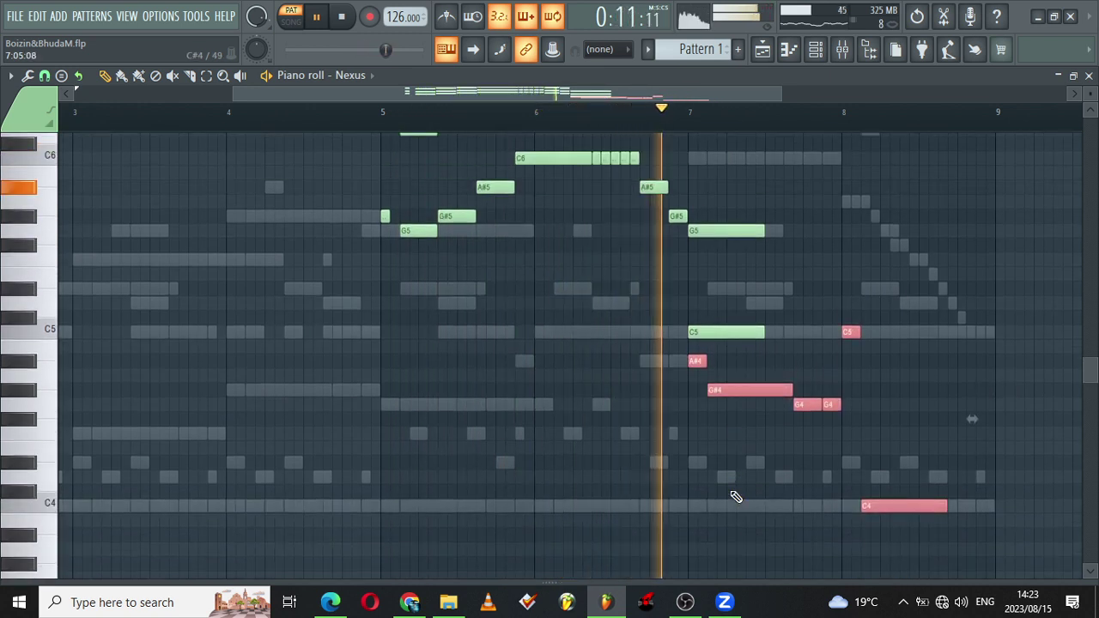
scroll(736, 496, up, 1)
key(space)
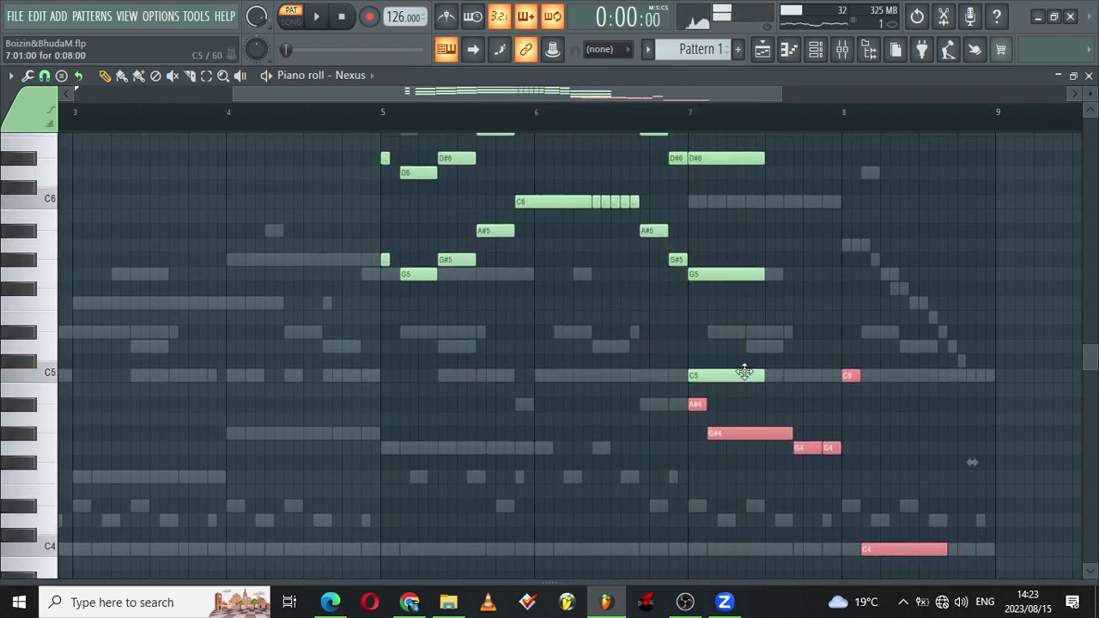
drag(743, 373, 757, 317)
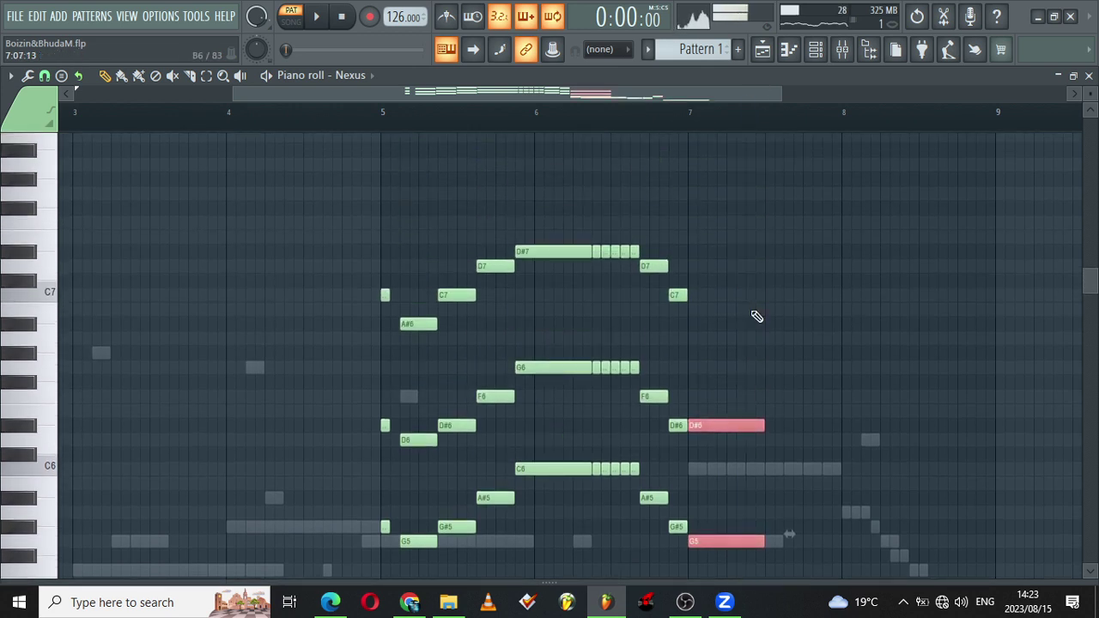
scroll(756, 317, down, 5)
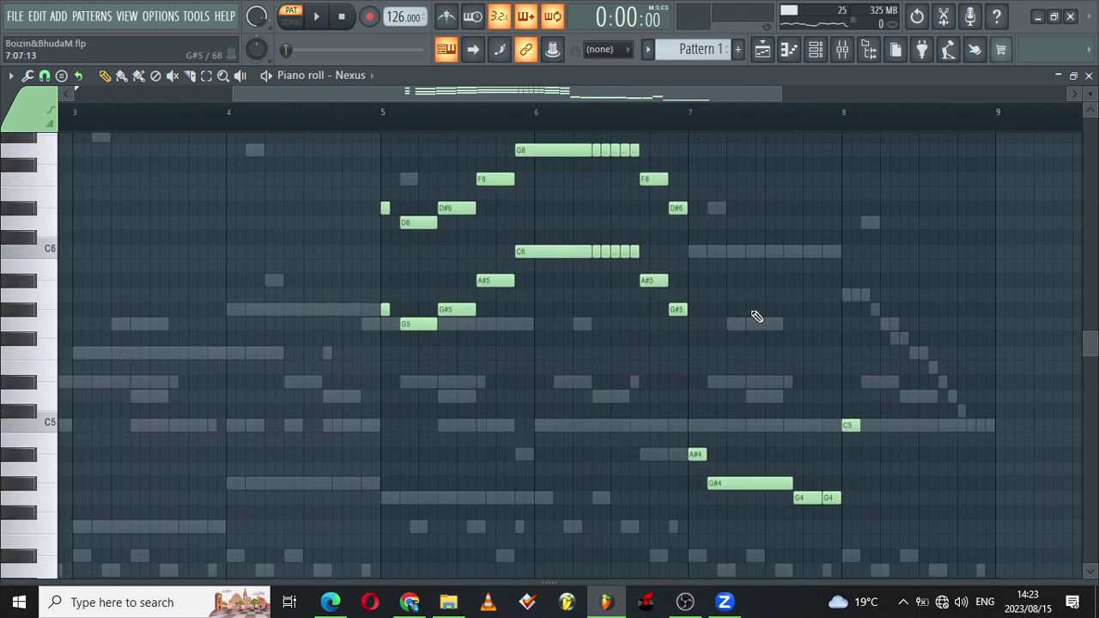
Step: Select the pasted notes in bars 7 and 8 and transpose them up an octave
scroll(756, 316, down, 2)
drag(697, 275, 908, 551)
key(ctrl+Up)
scroll(908, 551, up, 6)
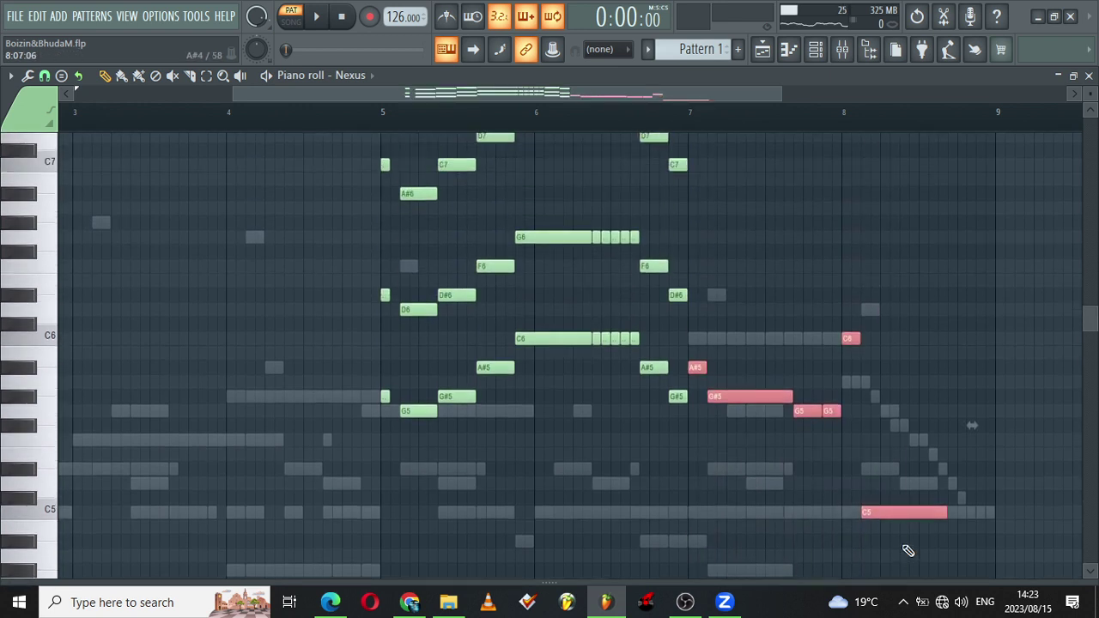
scroll(908, 550, down, 2)
scroll(908, 551, down, 1)
scroll(907, 545, up, 2)
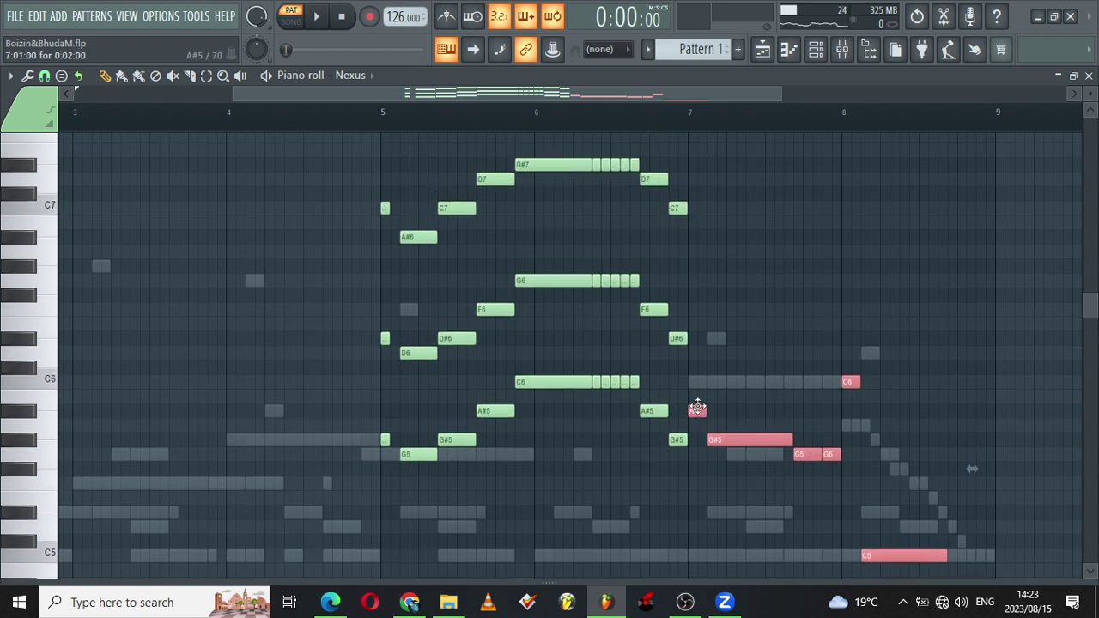
Step: Deselect the pasted notes, transpose the whole Nexus melody down an octave and stack harmony notes above the pasted notes
click(695, 382)
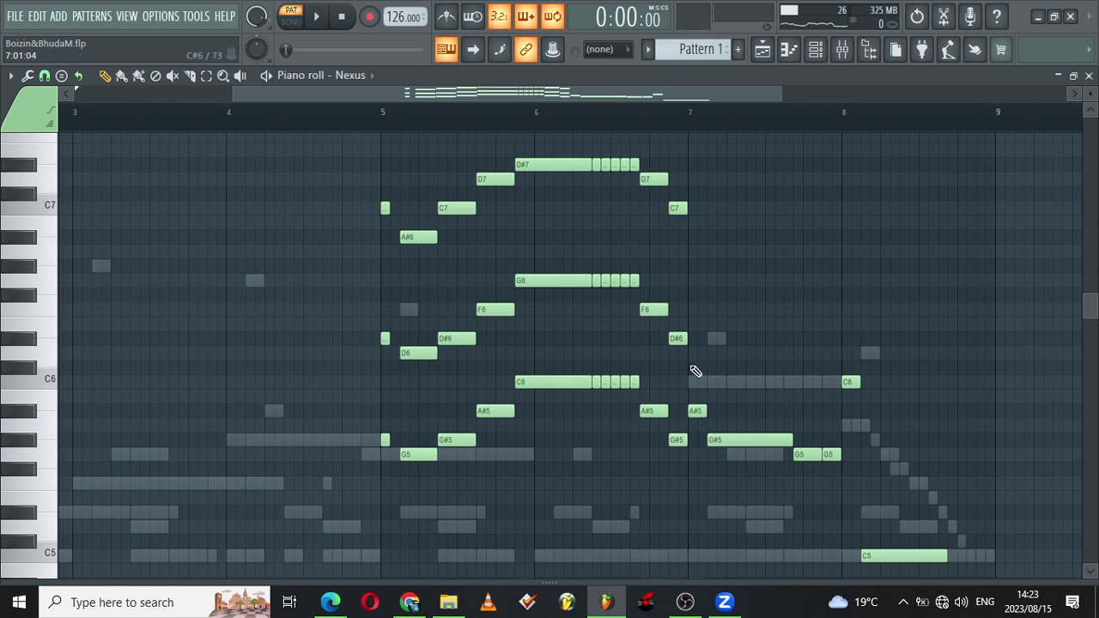
key(ctrl+Down)
scroll(696, 374, down, 5)
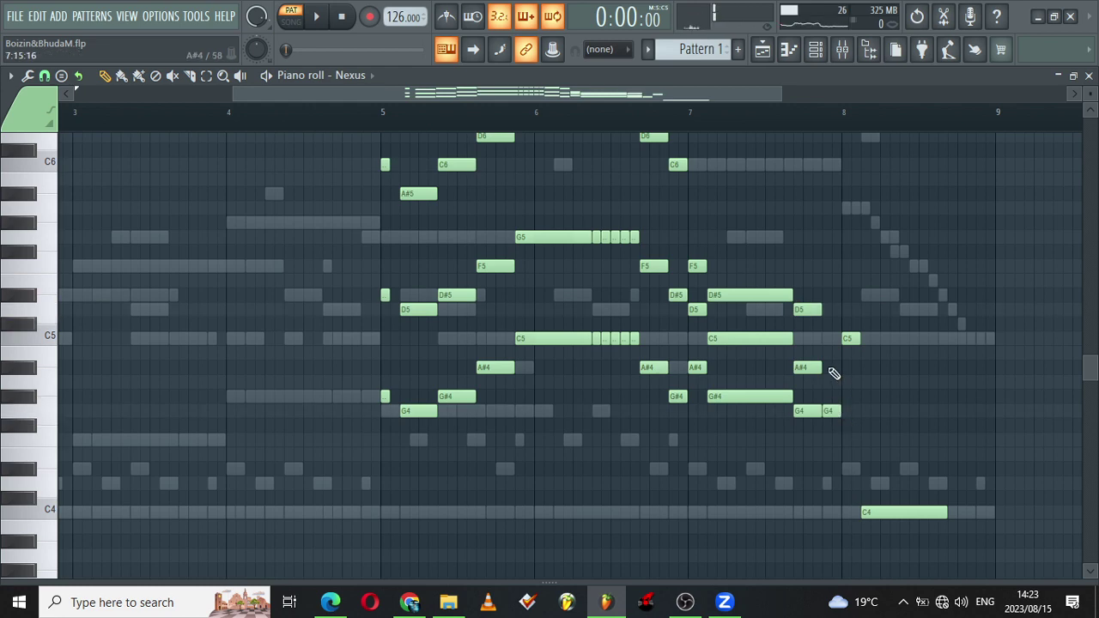
click(686, 602)
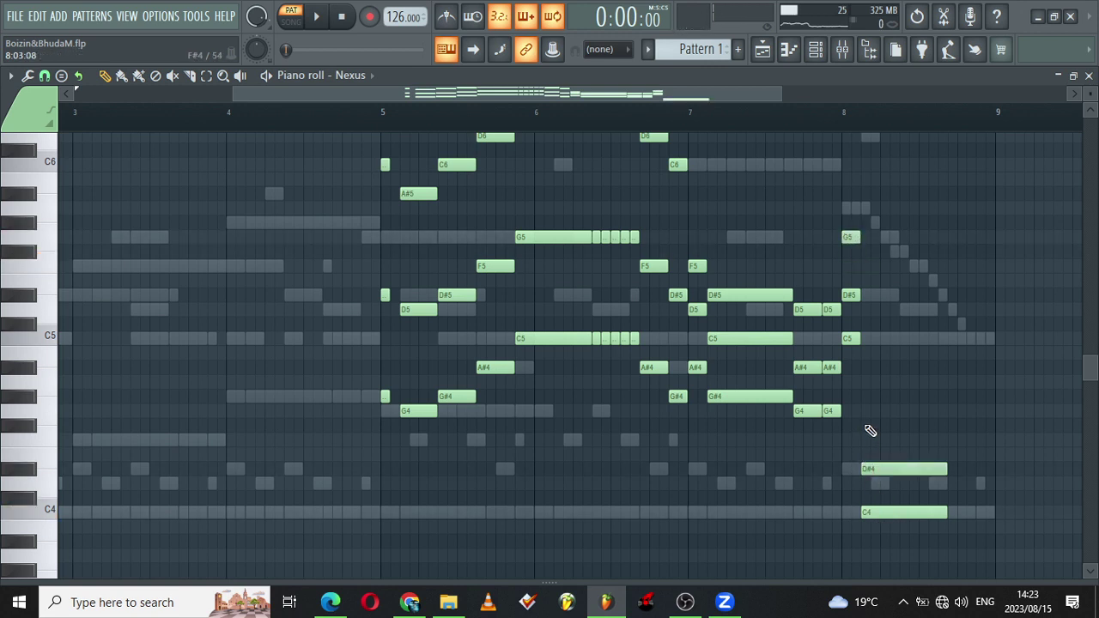
Step: Add a long G4 to the D#4 and C4 chord in bar 8 and transpose the whole melody up an octave
drag(897, 426, 897, 411)
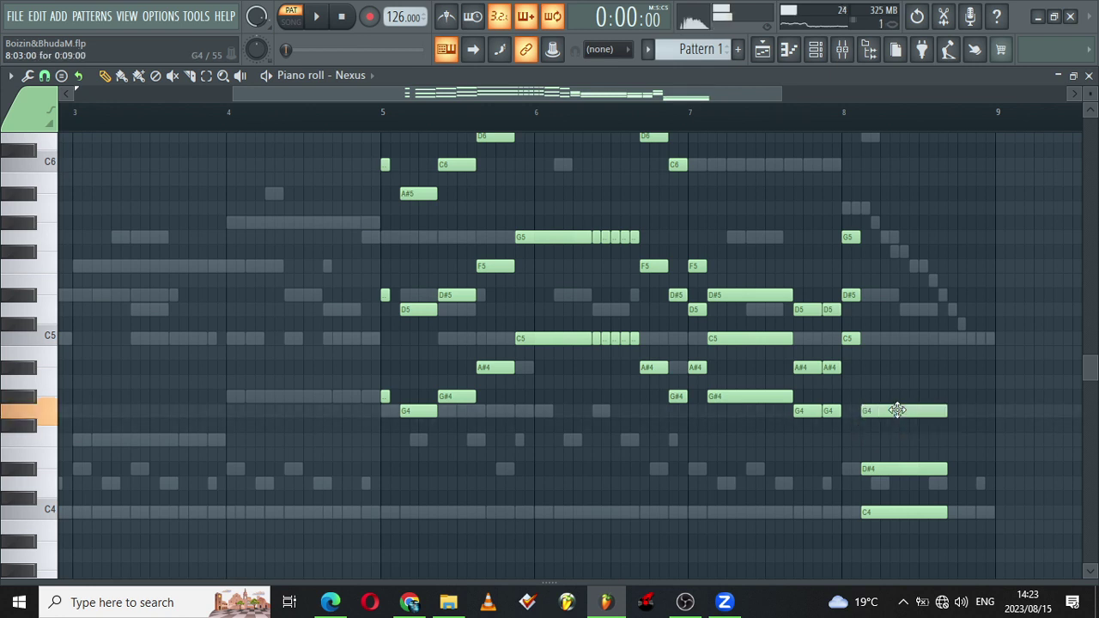
key(ctrl+Up)
scroll(902, 414, up, 5)
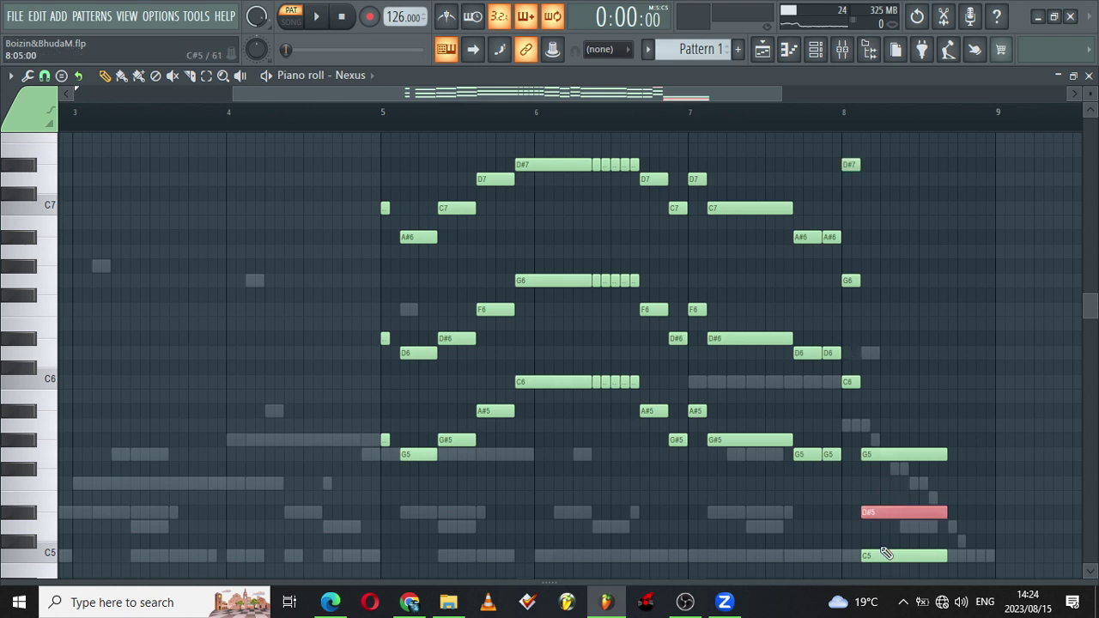
Step: Raise the long D#5 in bar 8 an octave and play the pattern to check the extended Nexus melody
scroll(886, 554, down, 2)
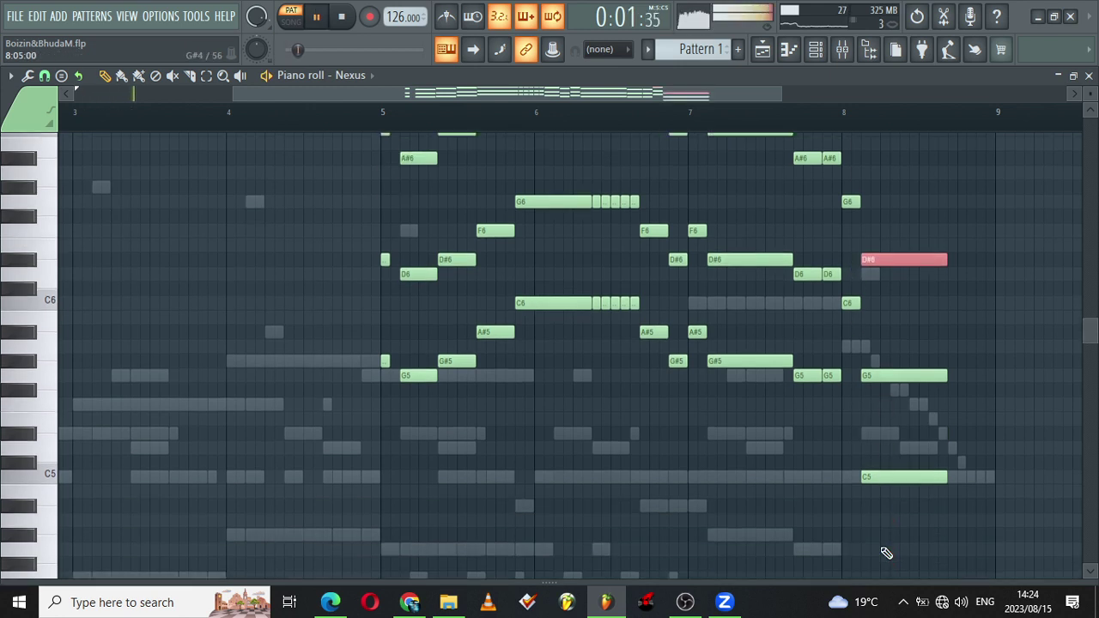
scroll(886, 554, up, 2)
scroll(886, 553, up, 4)
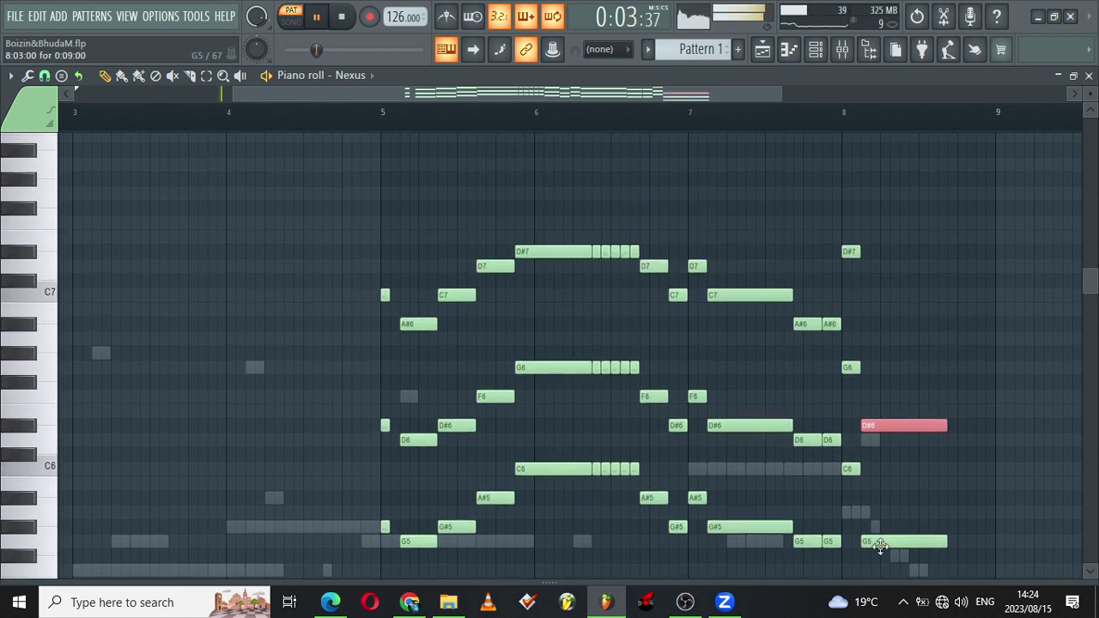
scroll(886, 554, down, 2)
scroll(886, 554, down, 4)
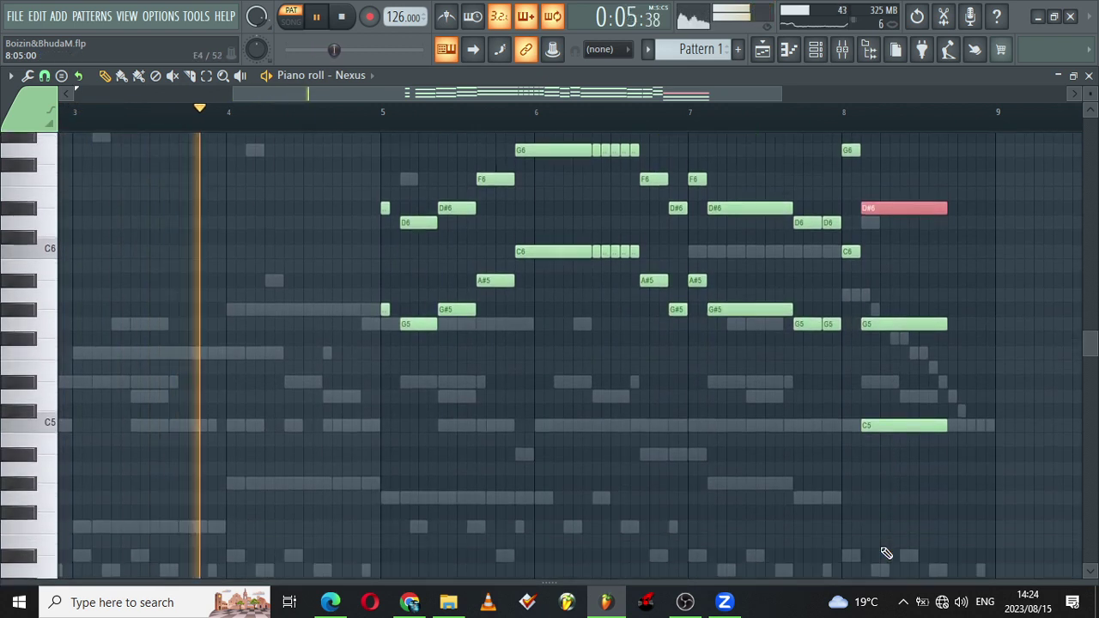
scroll(886, 554, up, 1)
scroll(886, 554, down, 3)
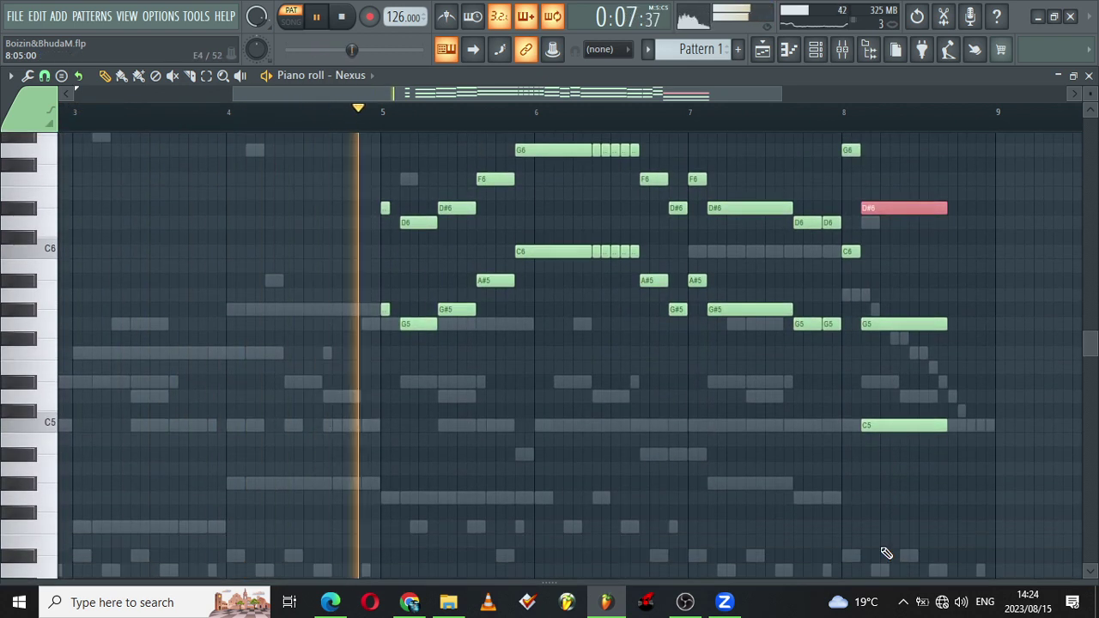
scroll(886, 554, up, 2)
scroll(887, 554, up, 1)
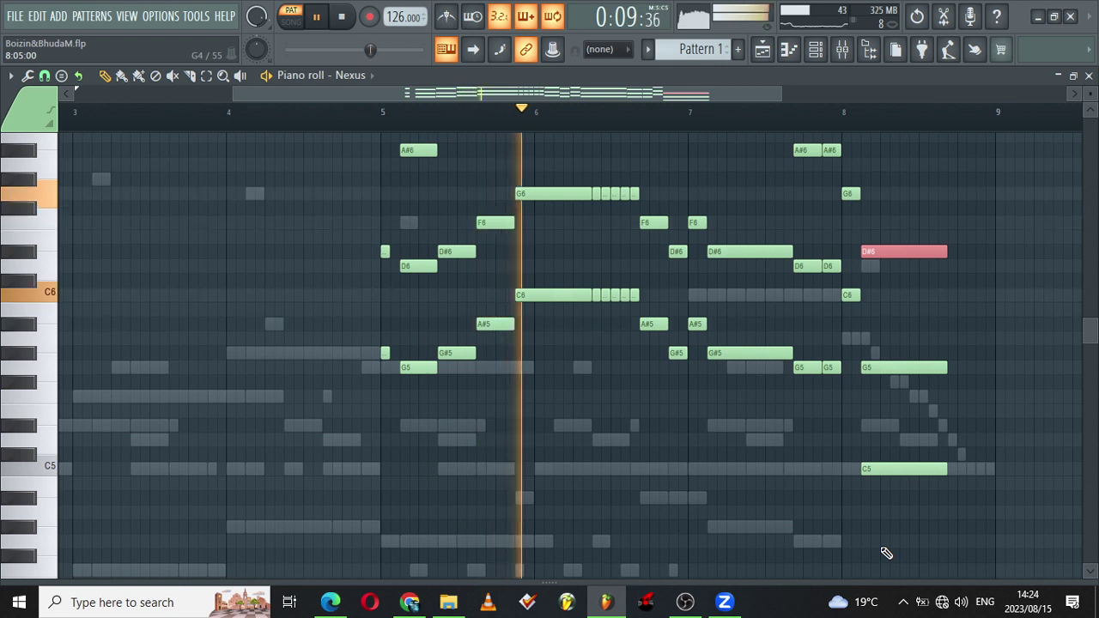
scroll(886, 554, up, 2)
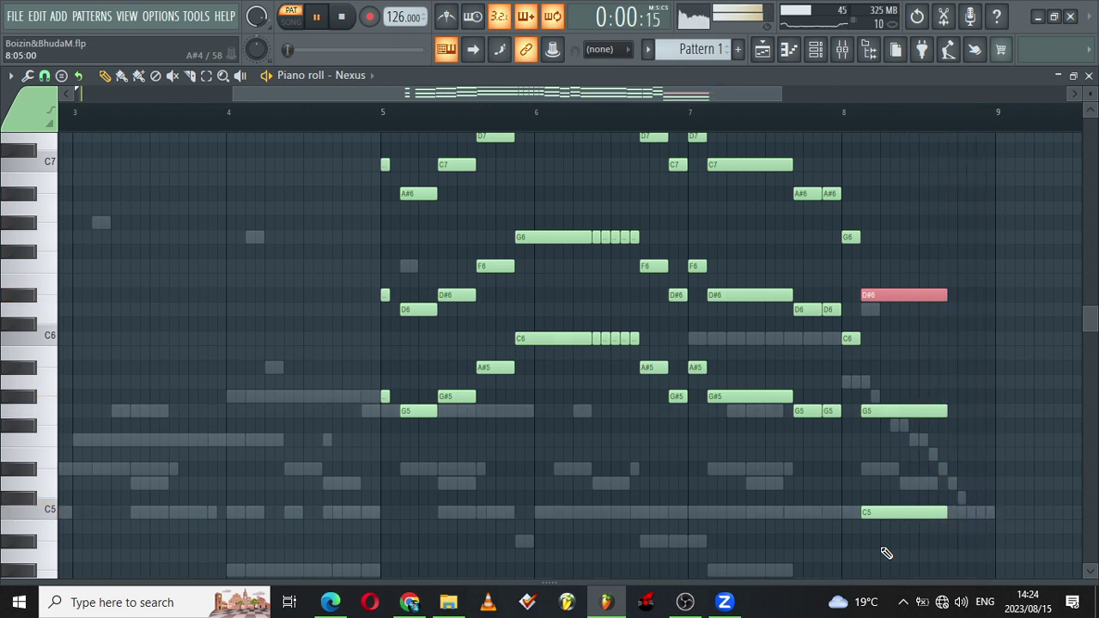
Step: Listen to the pattern while comparing the Nexus notes with the other channels in the channel rack
click(816, 50)
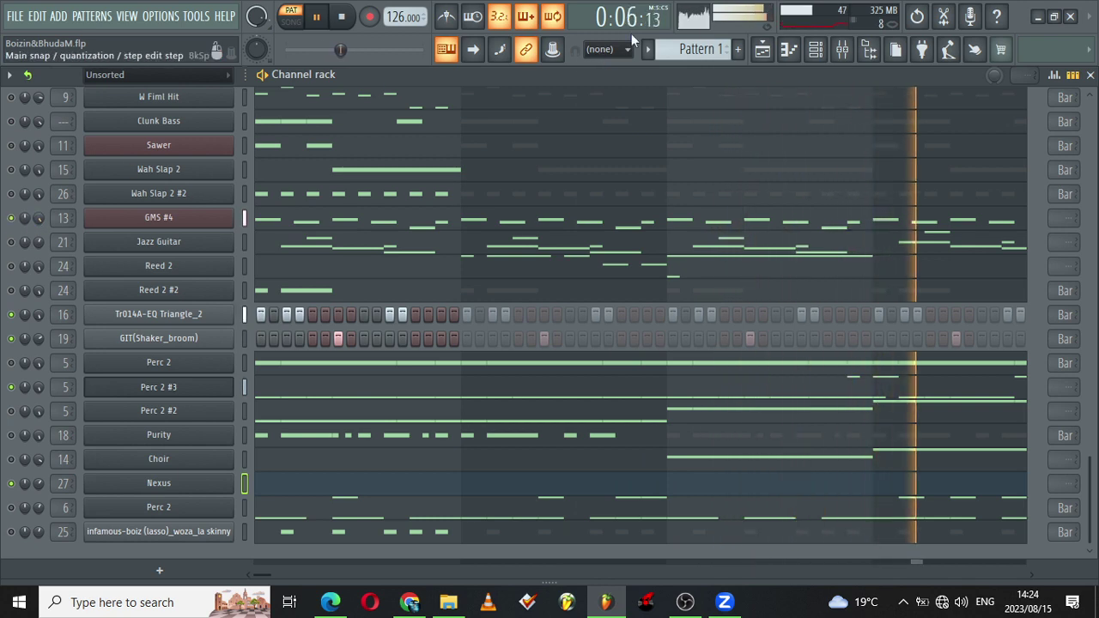
click(815, 49)
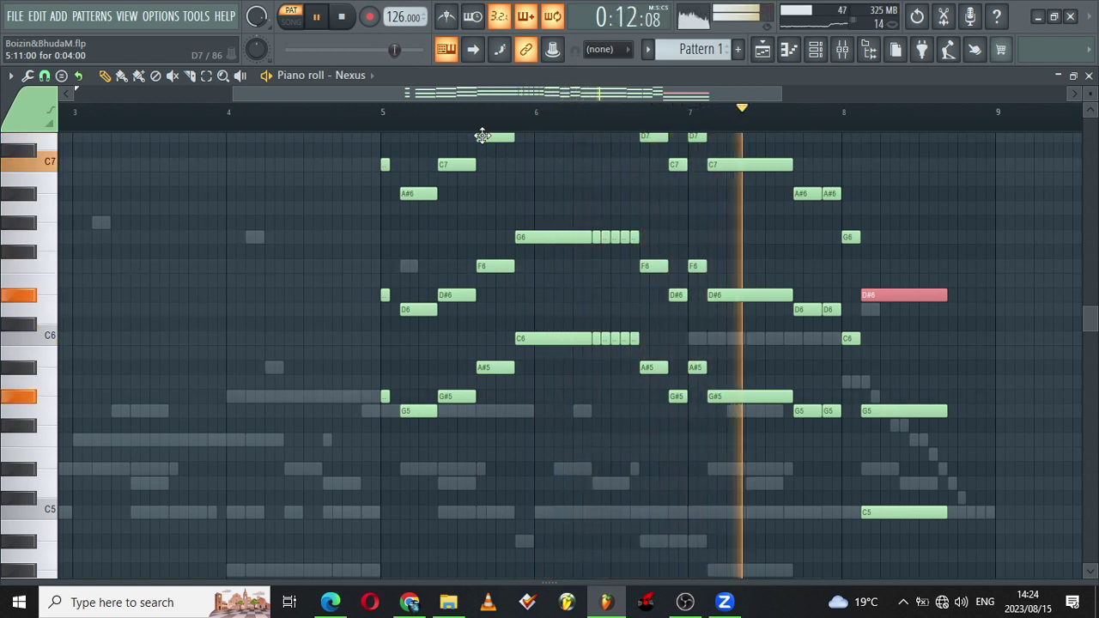
drag(547, 90, 612, 82)
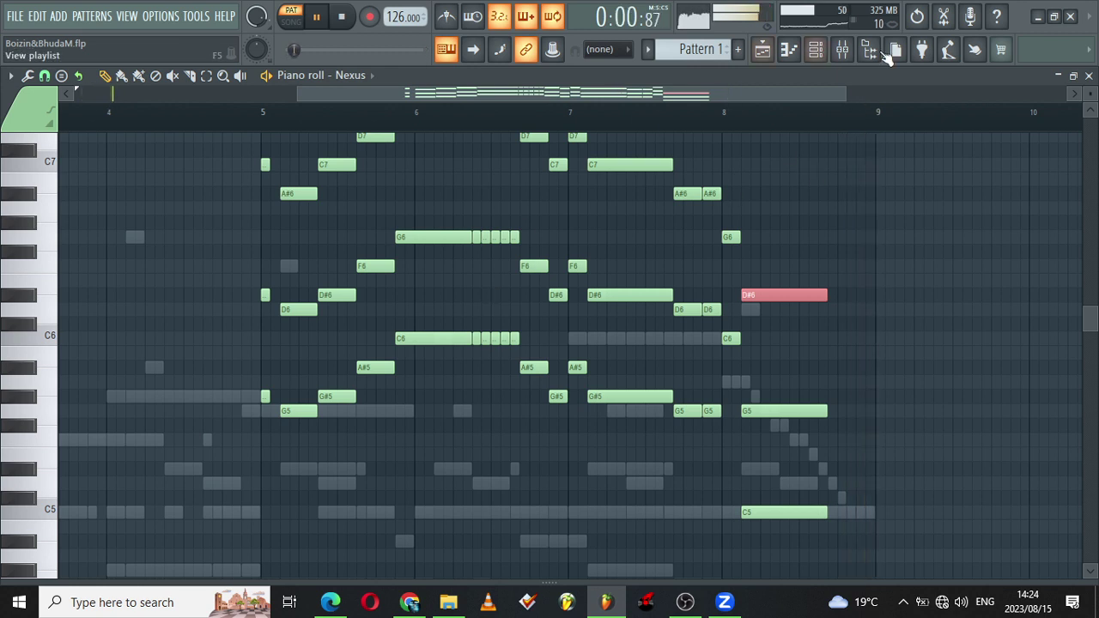
click(821, 52)
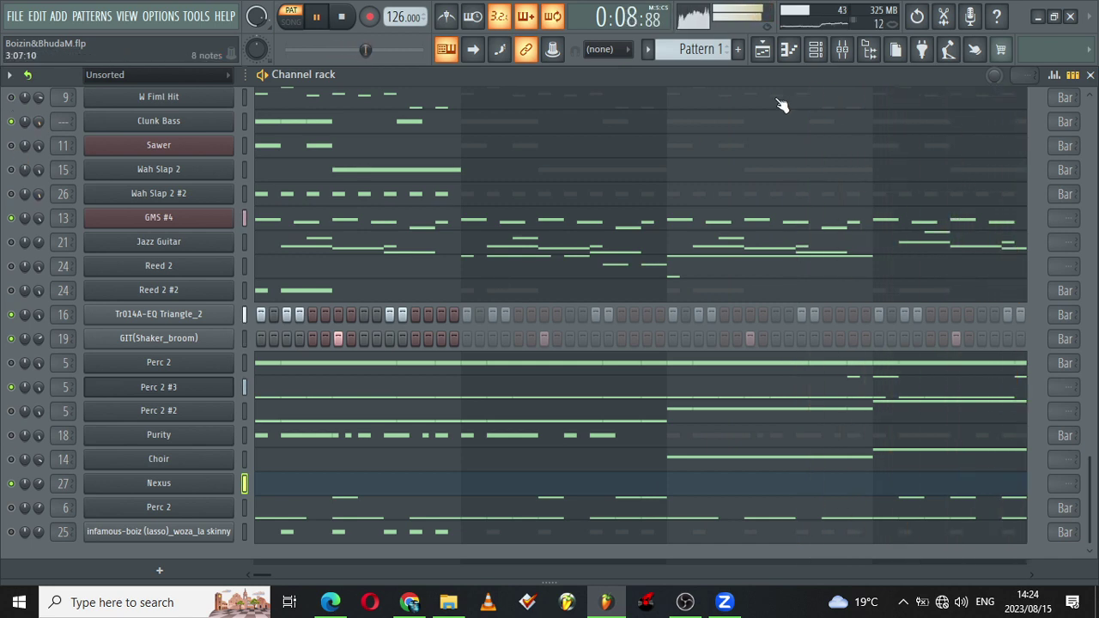
click(790, 50)
click(816, 50)
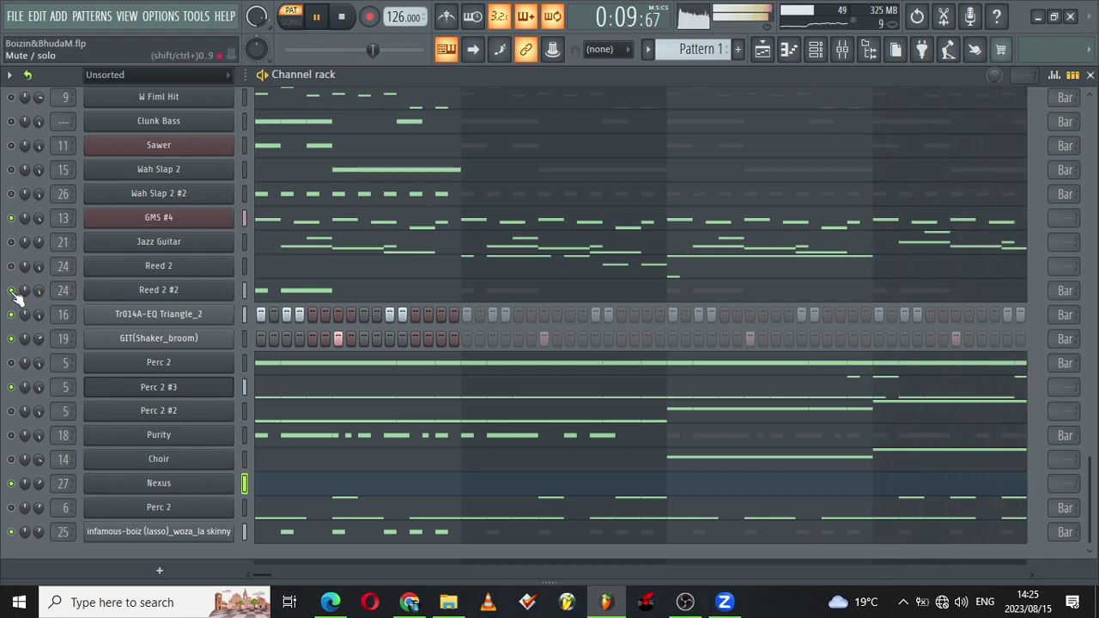
Step: Open the Reed 2 notes in the piano roll to inspect them, and return to the channel rack
click(350, 272)
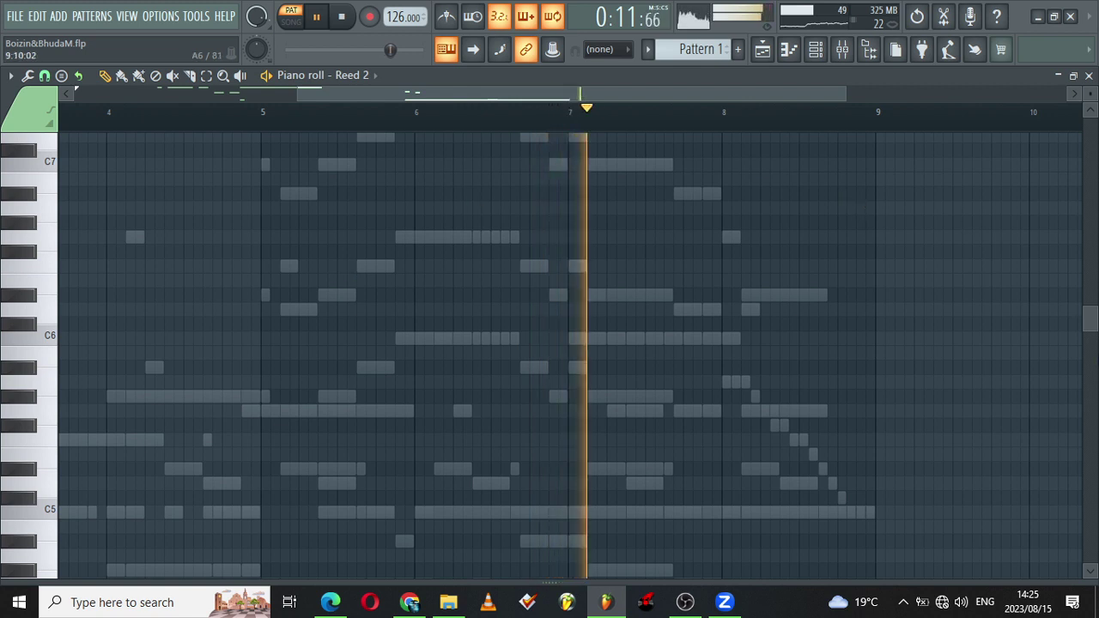
scroll(1091, 319, down, 3)
drag(1091, 418, 1091, 481)
click(817, 51)
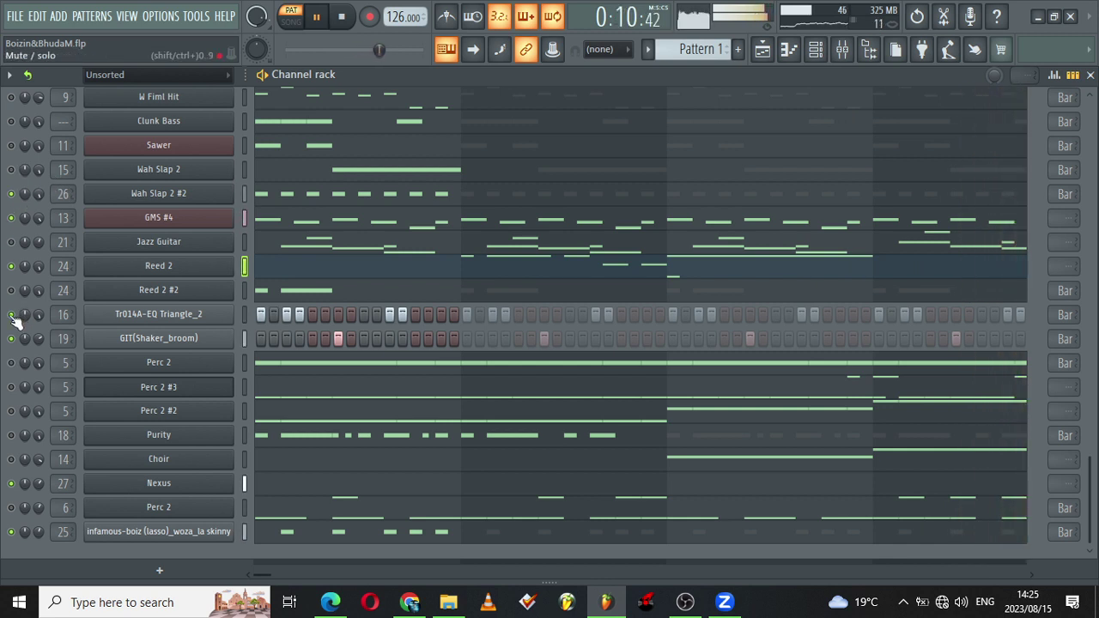
Step: Audition the full channel rack during playback with Nexus and Reed 2 muted and GMS unmuted
drag(1091, 504, 1092, 421)
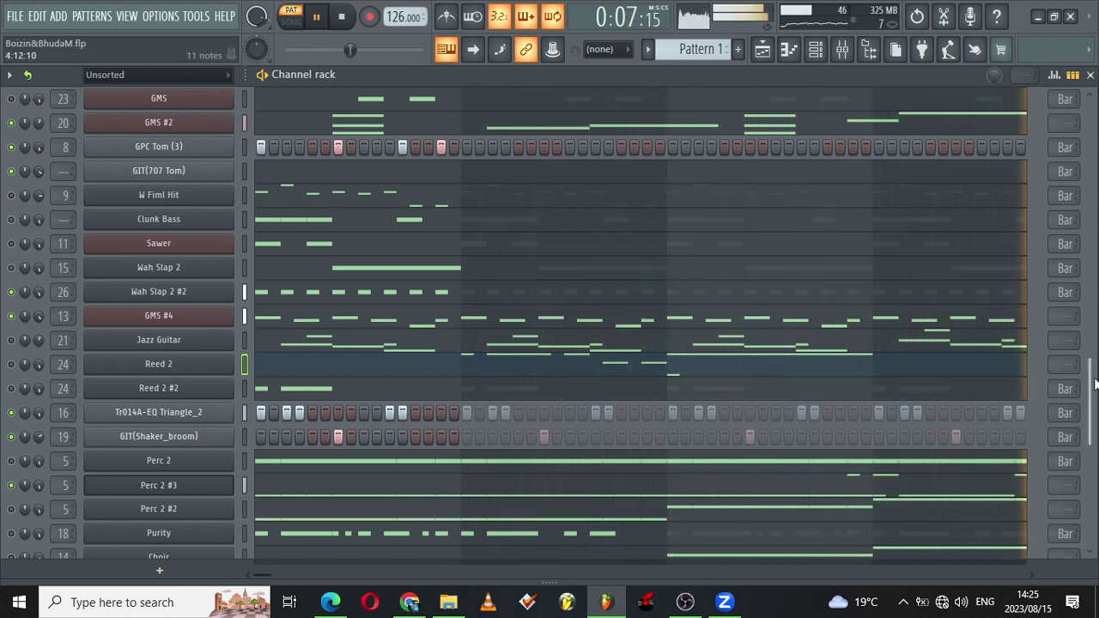
drag(1092, 368, 1094, 182)
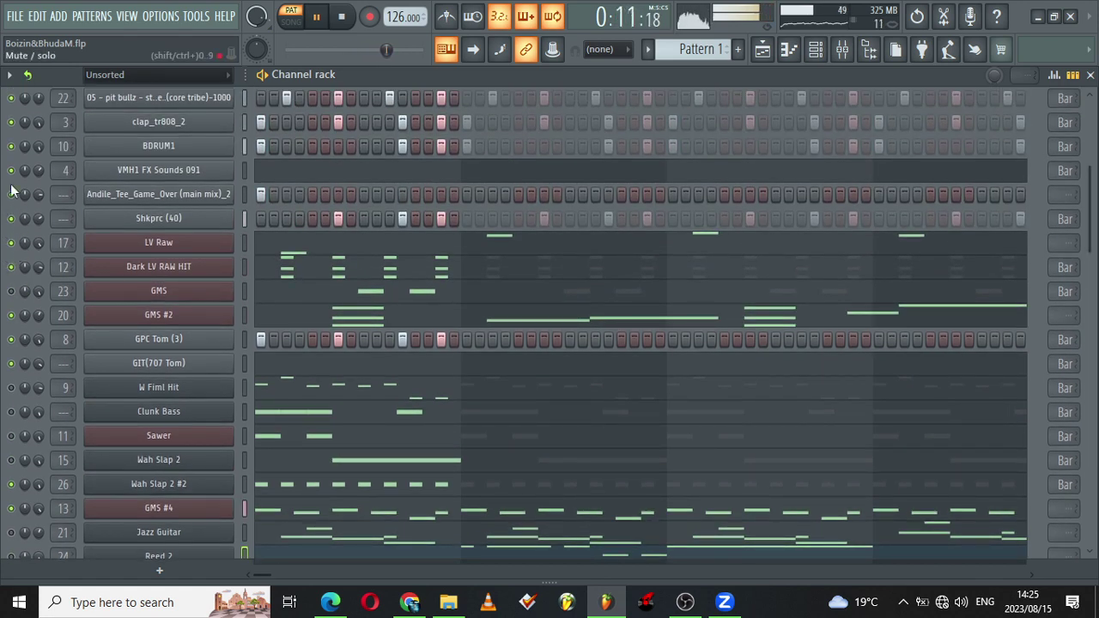
scroll(362, 148, up, 3)
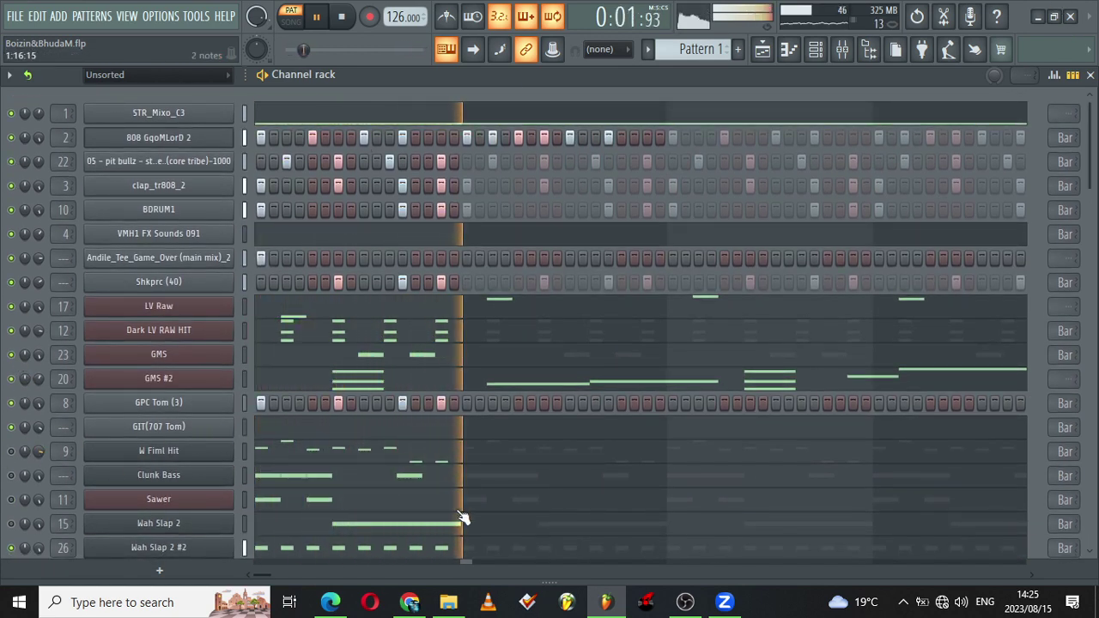
scroll(366, 340, down, 5)
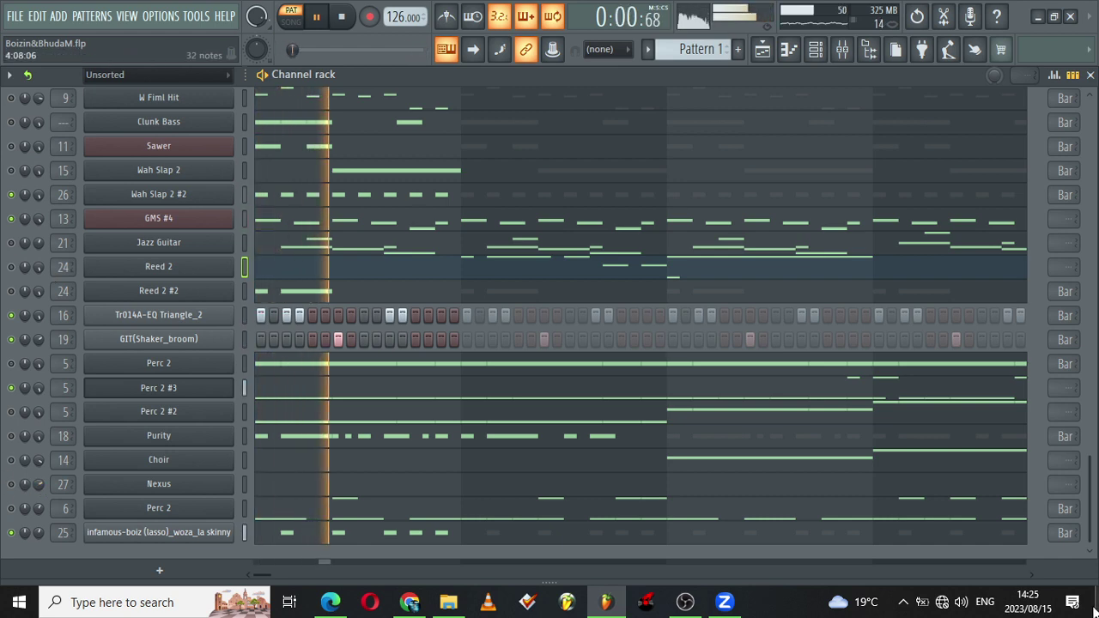
drag(1090, 525, 1083, 29)
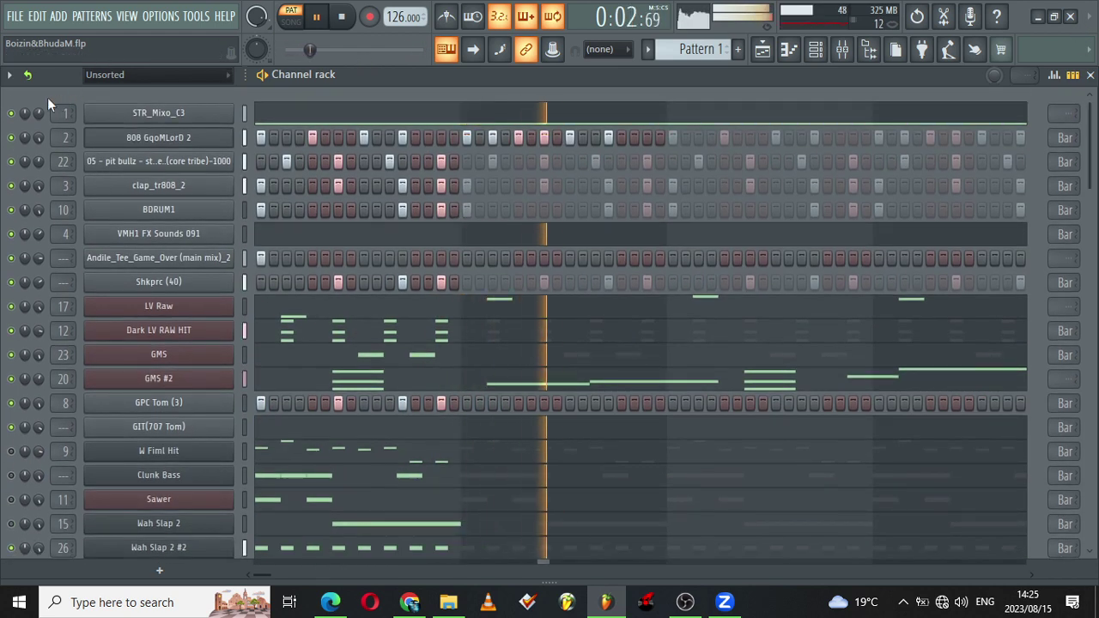
Step: Solo STR_Mixo_C3, unmute 808 GqoMLorD 2, the pit bullz sample and Dark LV RAW HIT, and stop playback
right_click(11, 114)
click(34, 123)
click(12, 138)
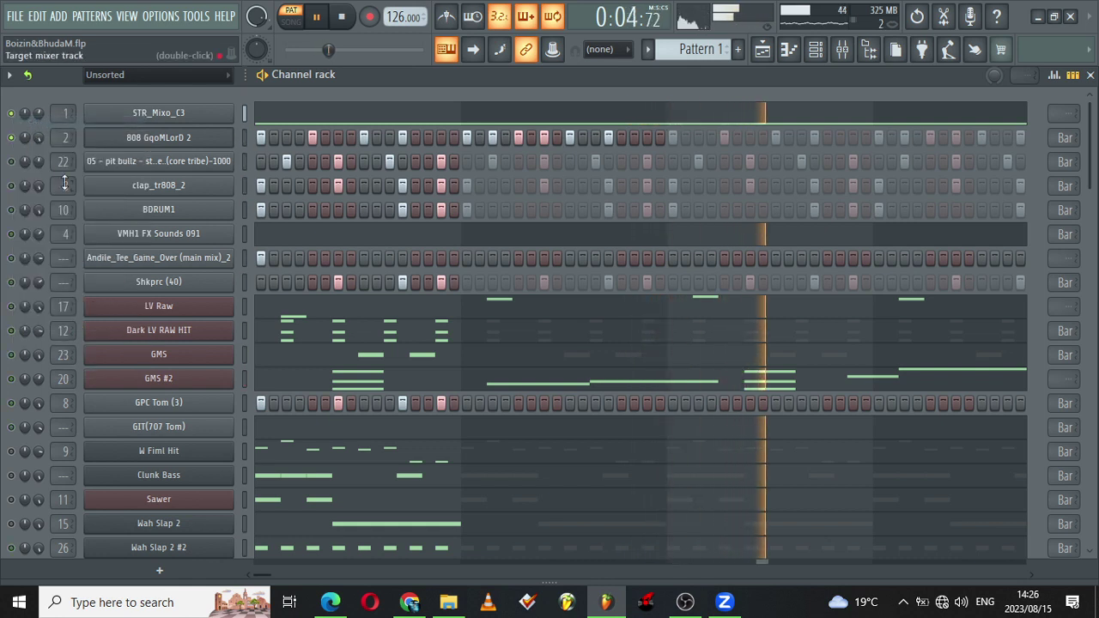
key(space)
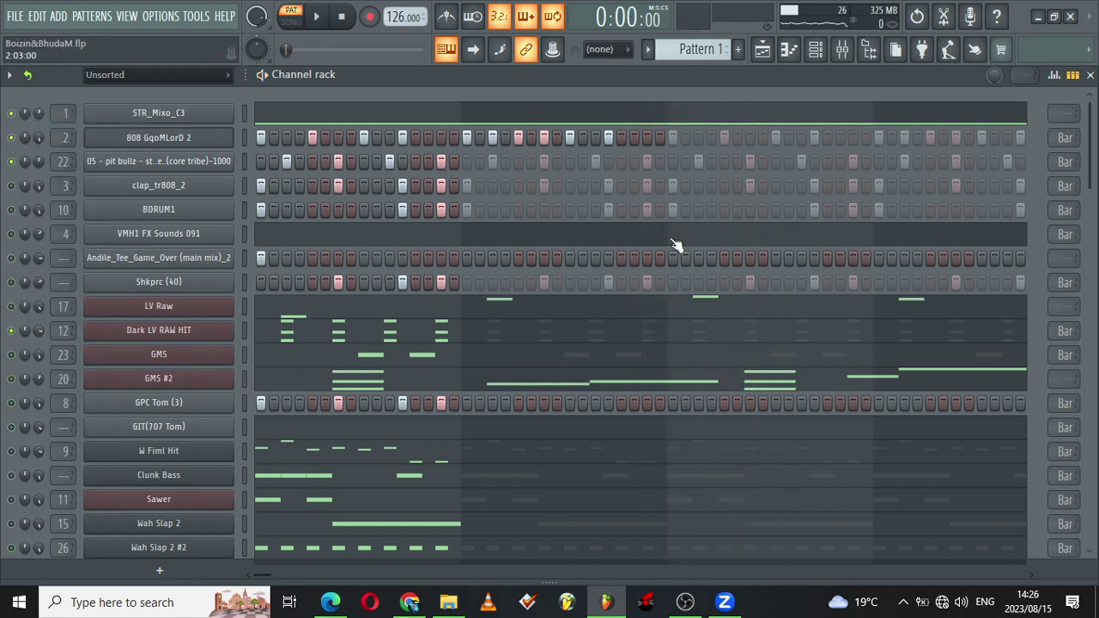
Step: Unmute GIT(Shaker_broom), Andile_Tee_Game_Over (main mix)_2 and GIT(707 Tom), and restart playback
scroll(629, 420, down, 5)
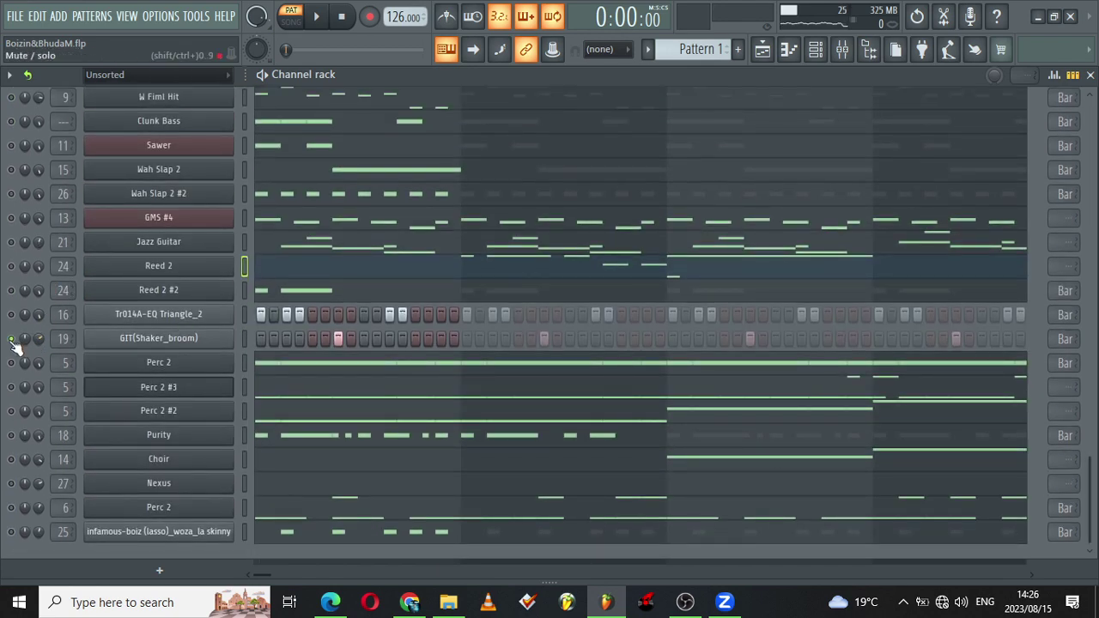
scroll(1093, 472, up, 5)
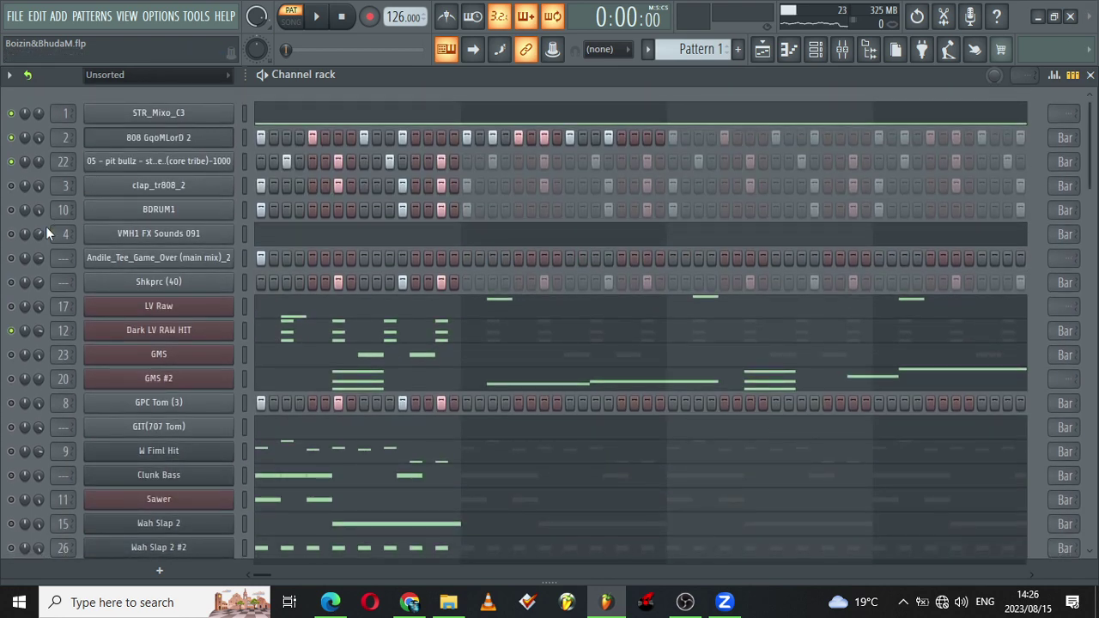
click(12, 258)
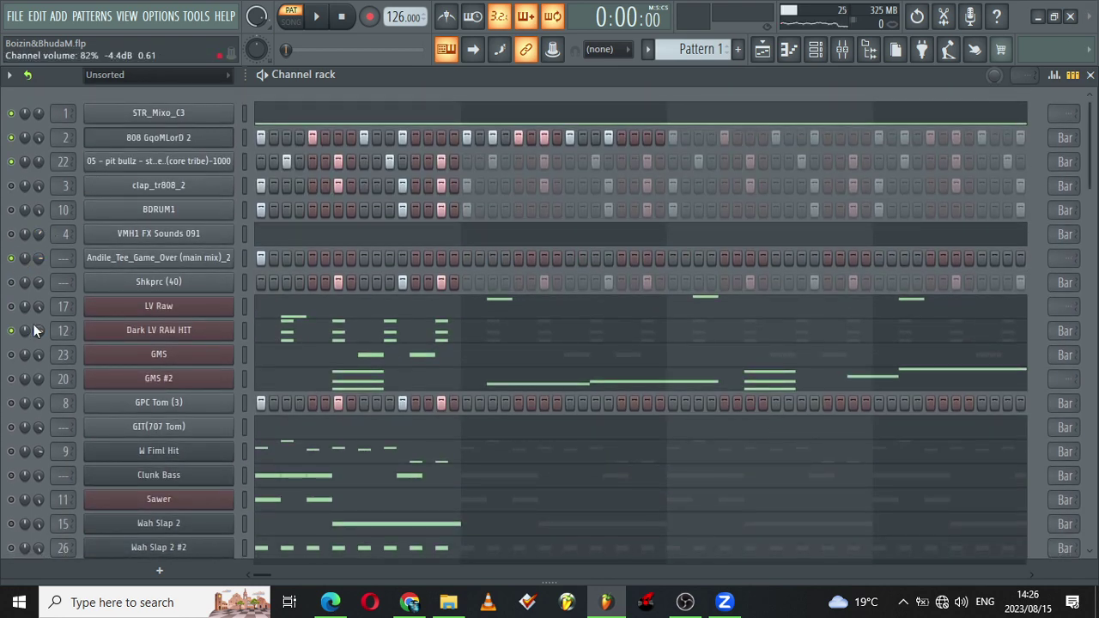
click(11, 427)
key(space)
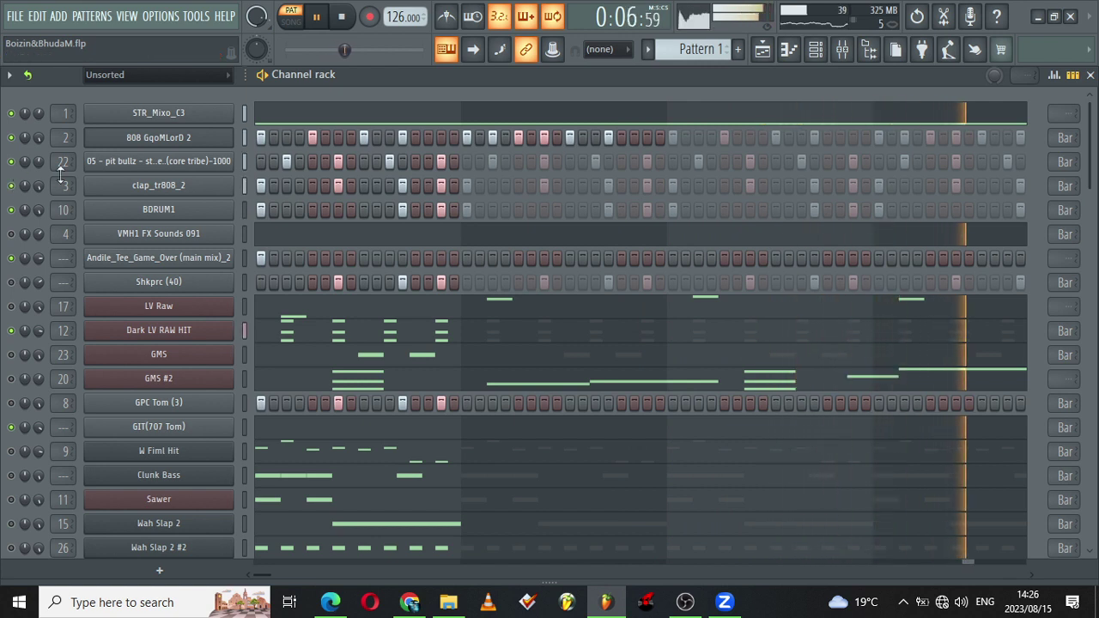
Step: Adjust the quick fade-out of the clap_tr808_2 sample during playback and close its sampler settings
click(158, 187)
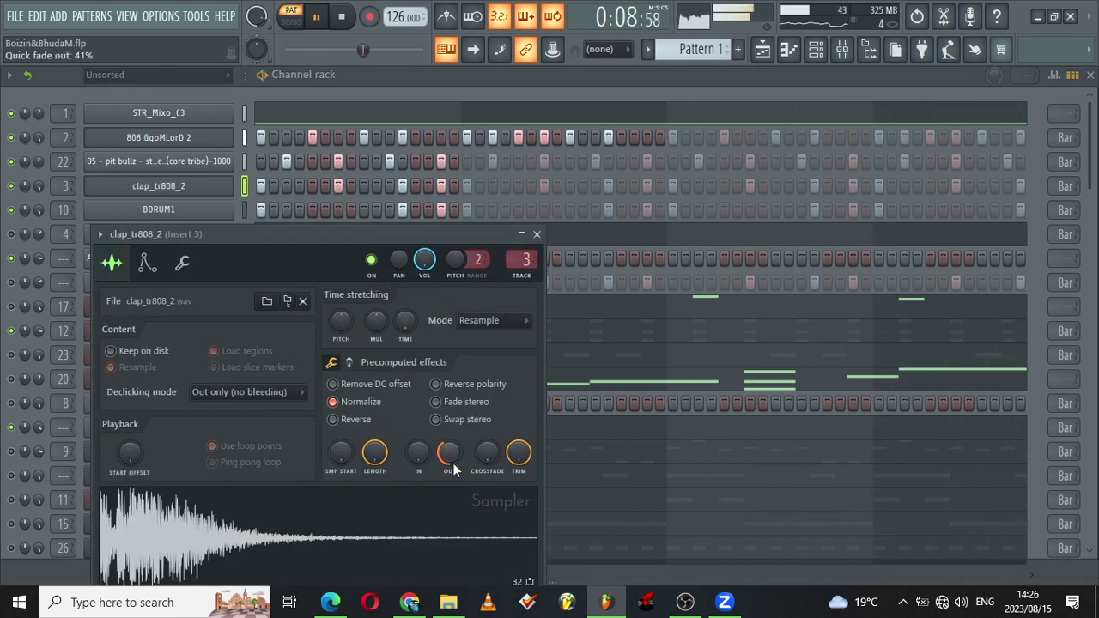
drag(450, 456, 450, 448)
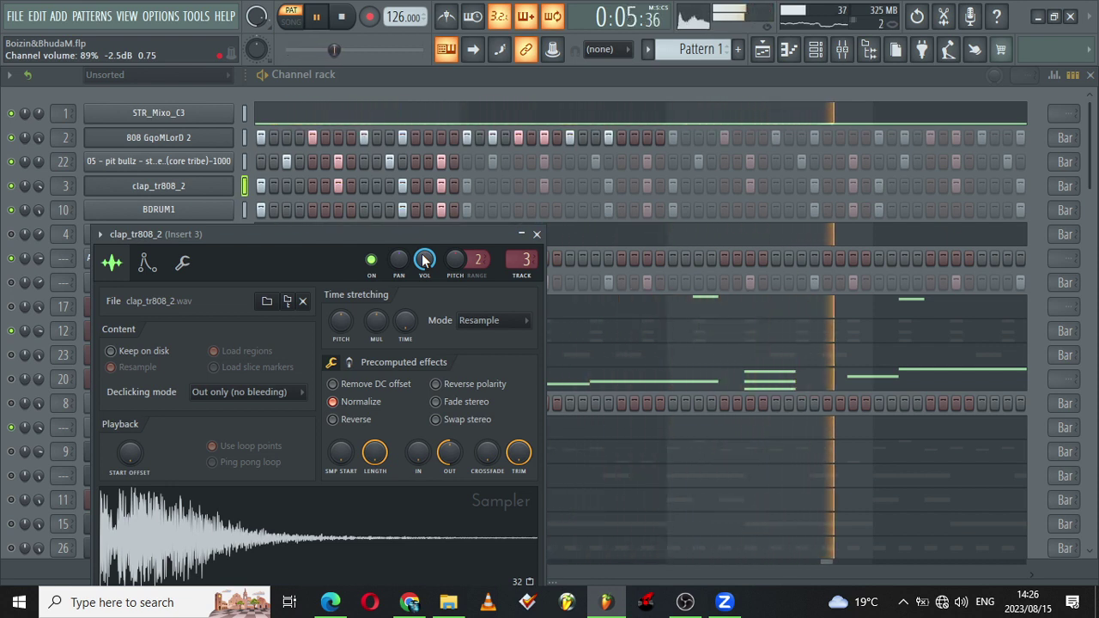
click(537, 233)
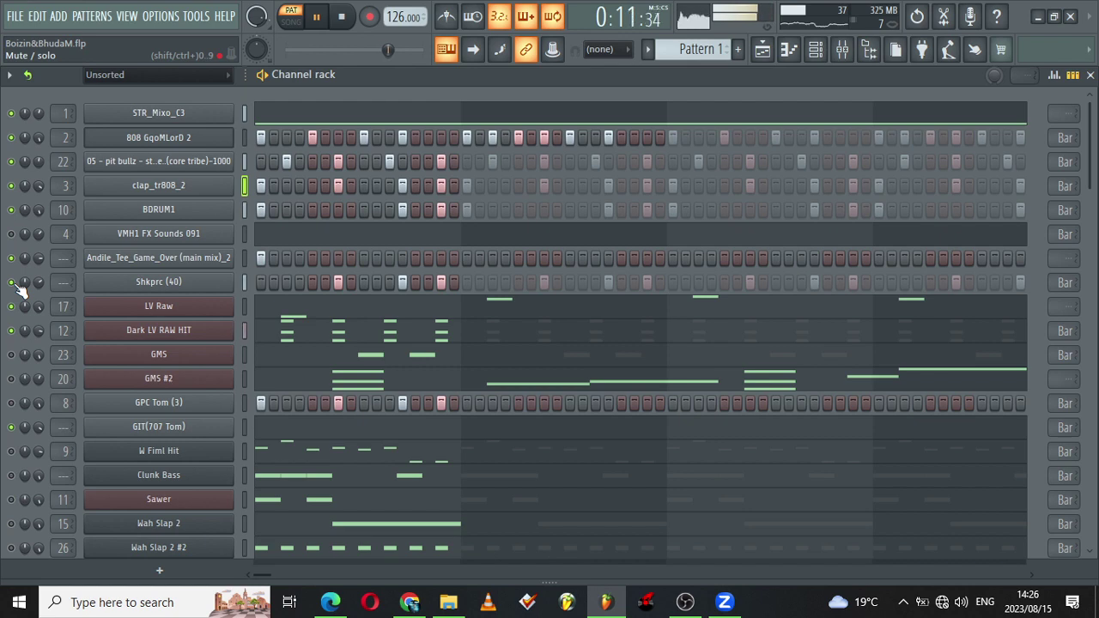
Step: Unmute Clunk Bass, Wah Slap 2, GMS #4 and the Perc 2 channel above Perc 2 #3, and open that Perc 2 synth
drag(1089, 129, 1098, 382)
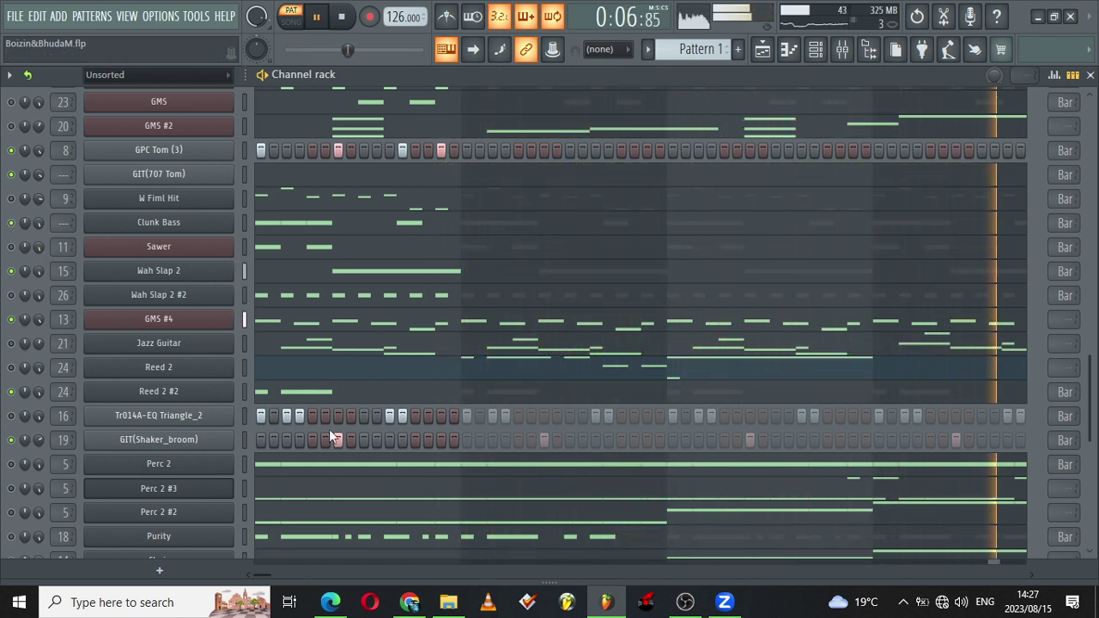
scroll(1089, 394, down, 4)
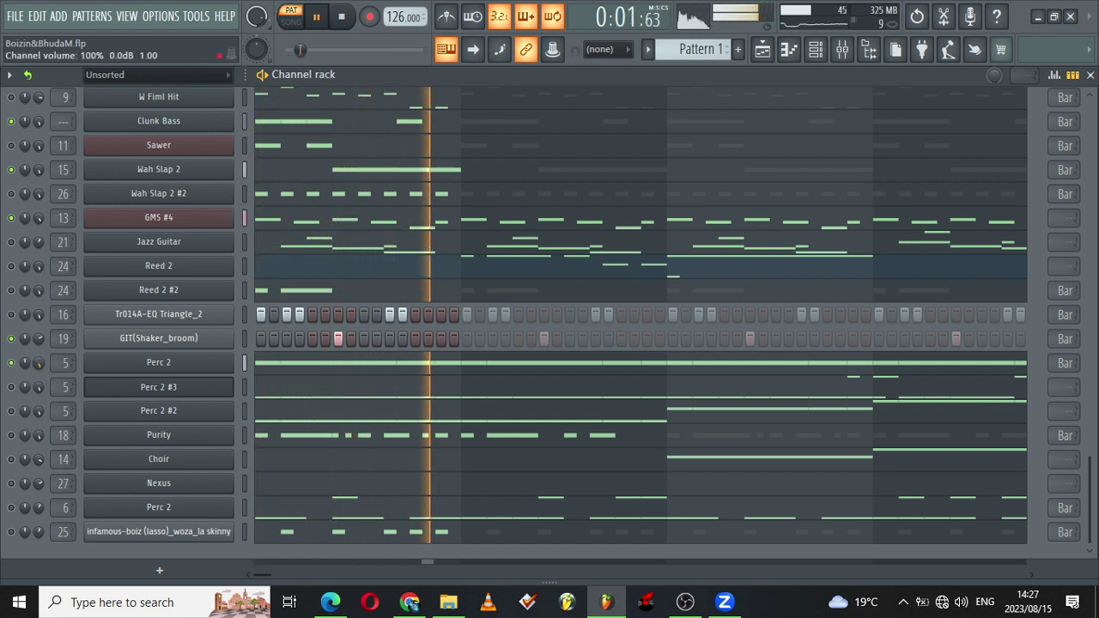
click(159, 367)
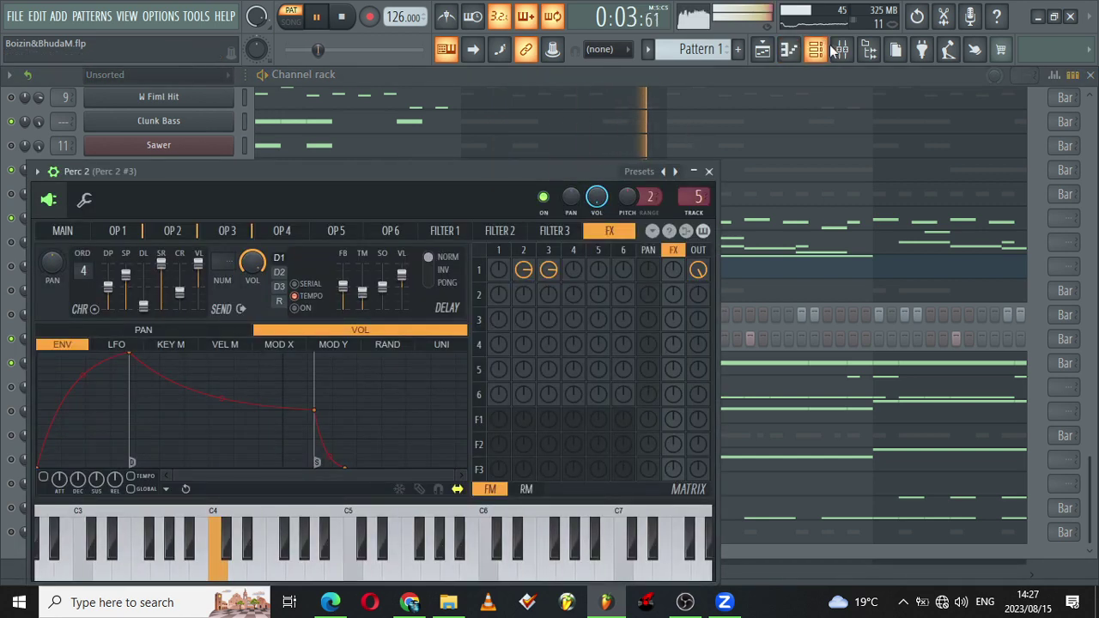
Step: Lower the mixer volume of the Perc 2 #3 track on insert 5 and return to the channel rack
click(832, 50)
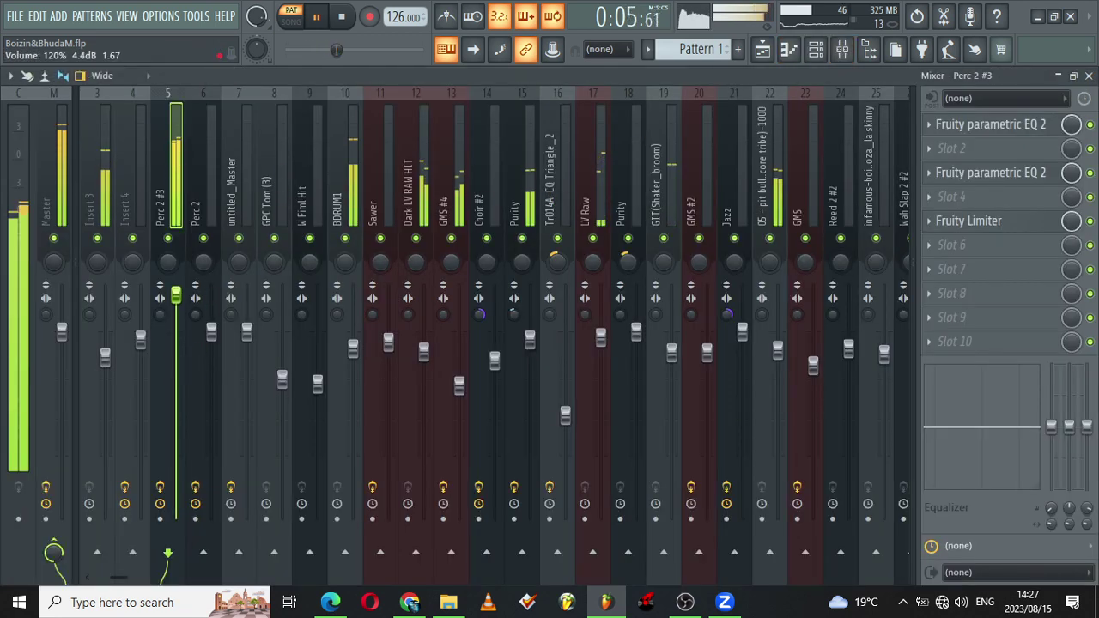
drag(175, 294, 175, 365)
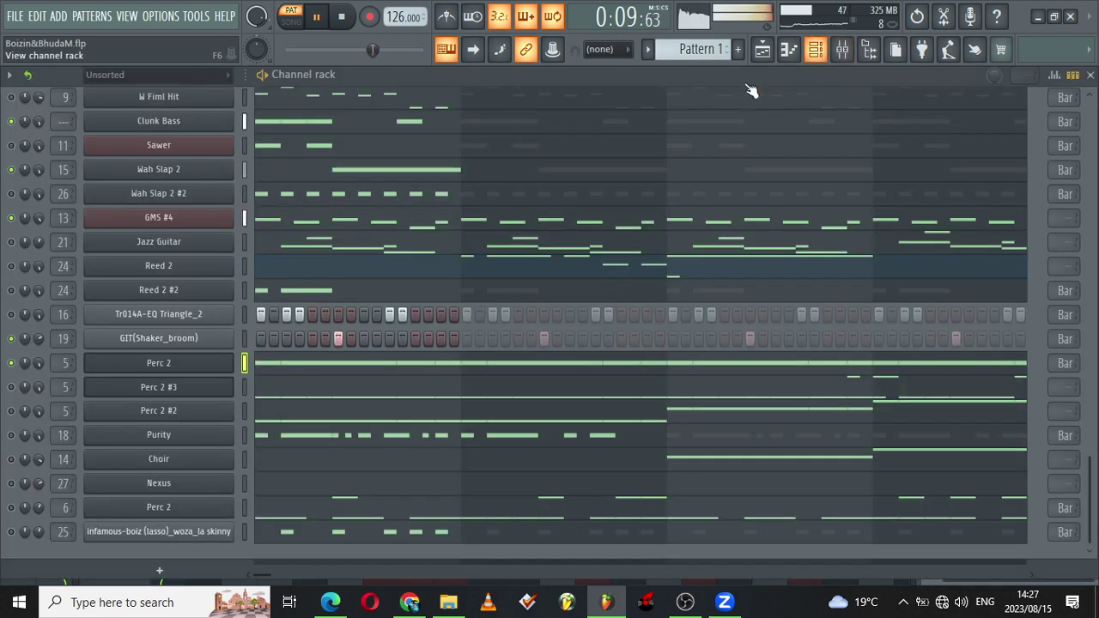
click(816, 50)
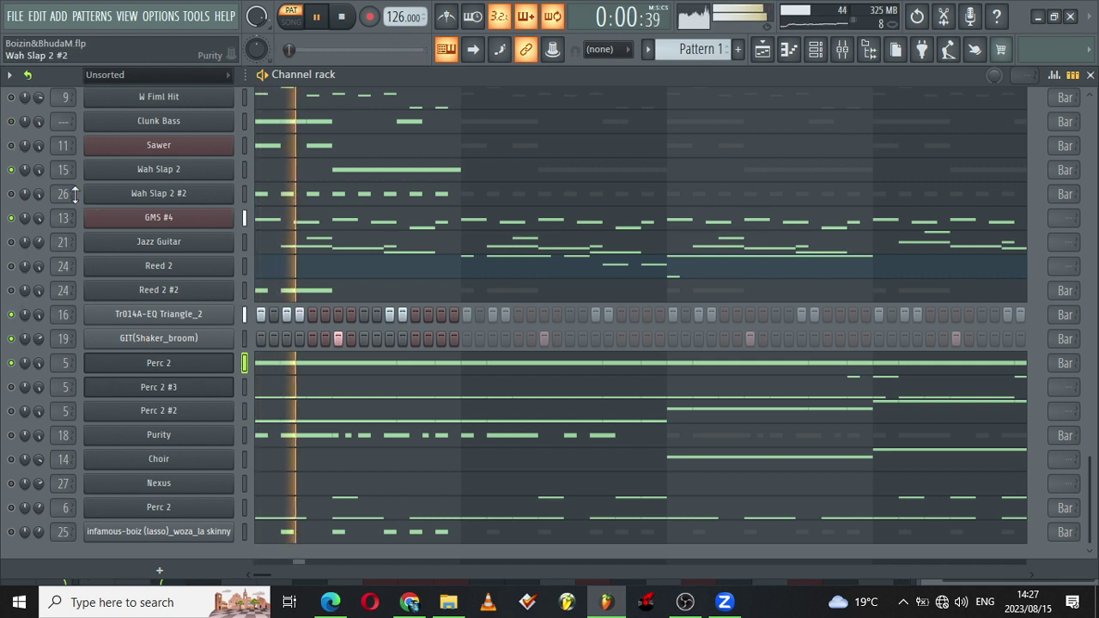
Step: Unmute Wah Slap 2 #2 and VMH1 FX Sounds 091 while Pattern 1 plays
click(11, 194)
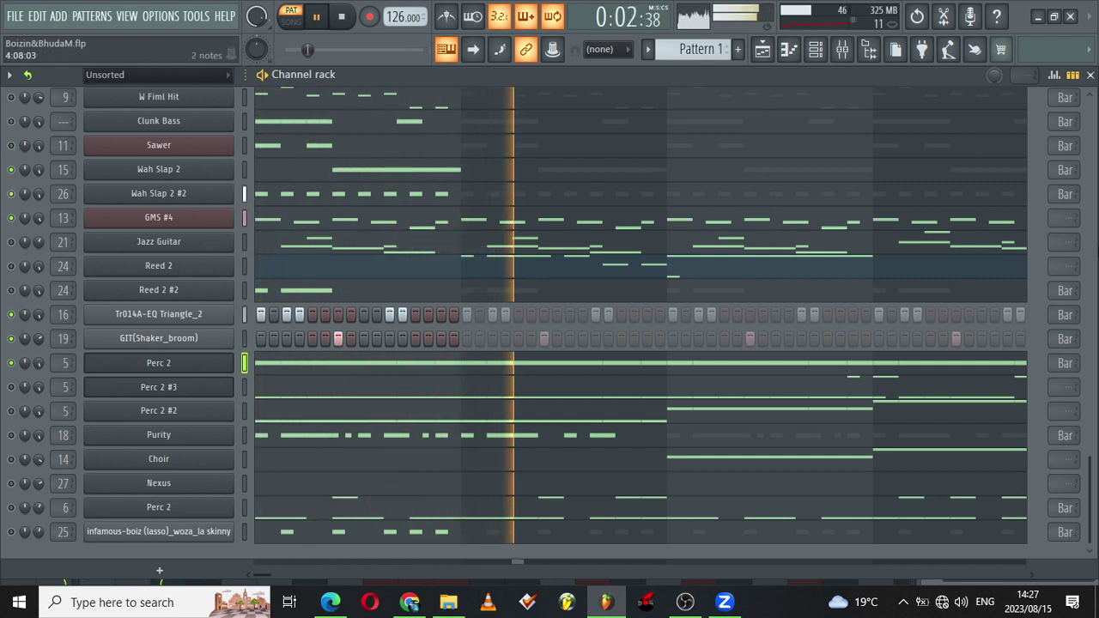
drag(1089, 522, 1056, 127)
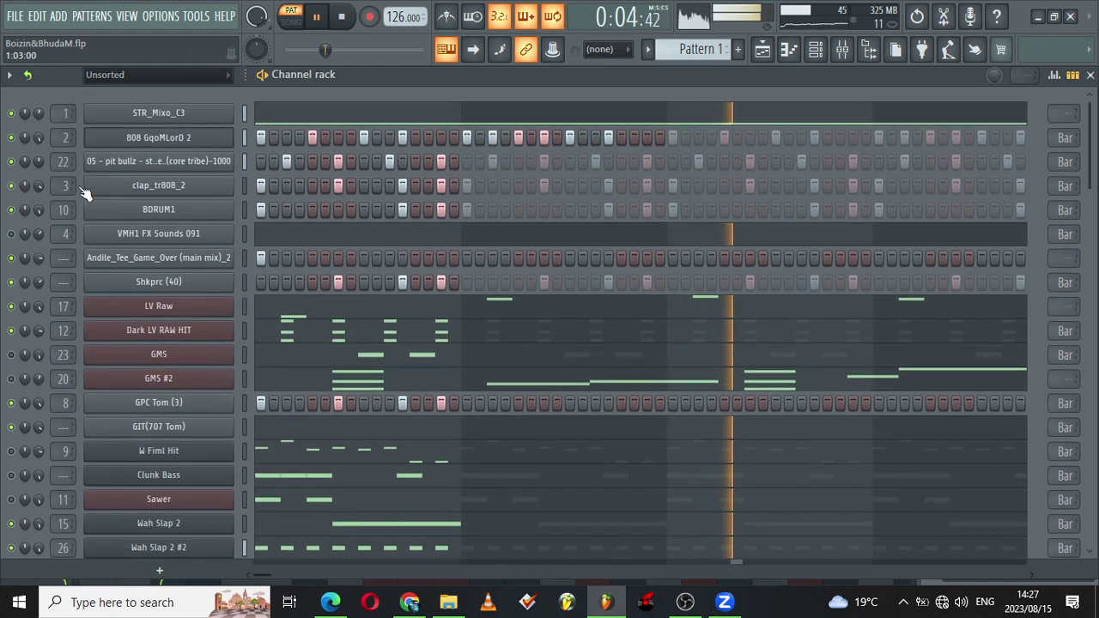
click(11, 236)
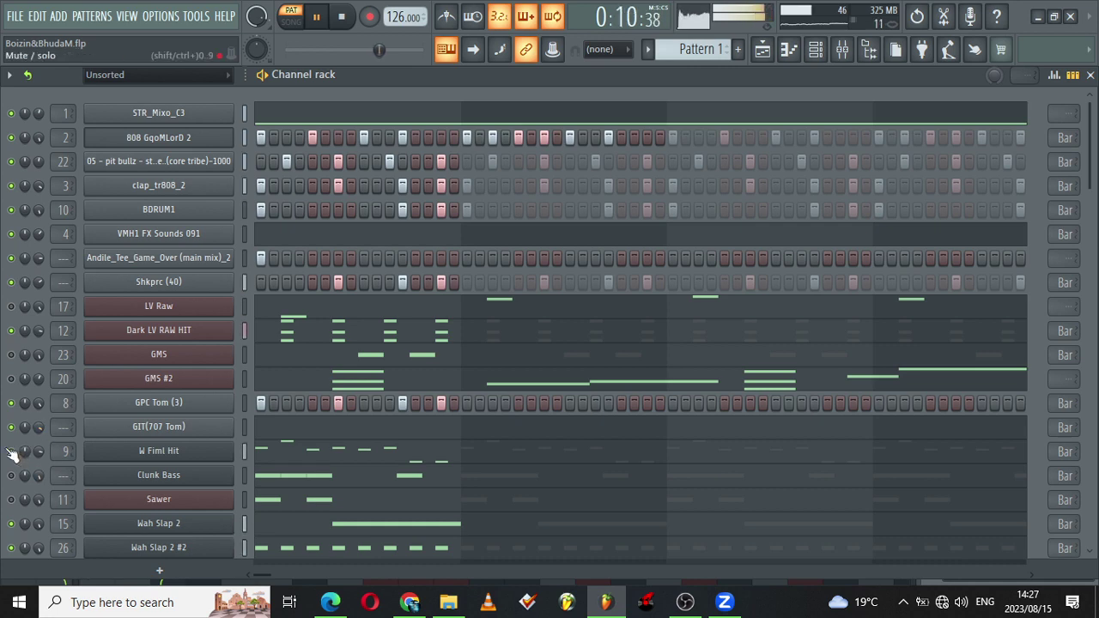
Step: View the Nexus channel's synth settings with the Commerse preset during playback and close the synth
drag(1089, 152, 1089, 481)
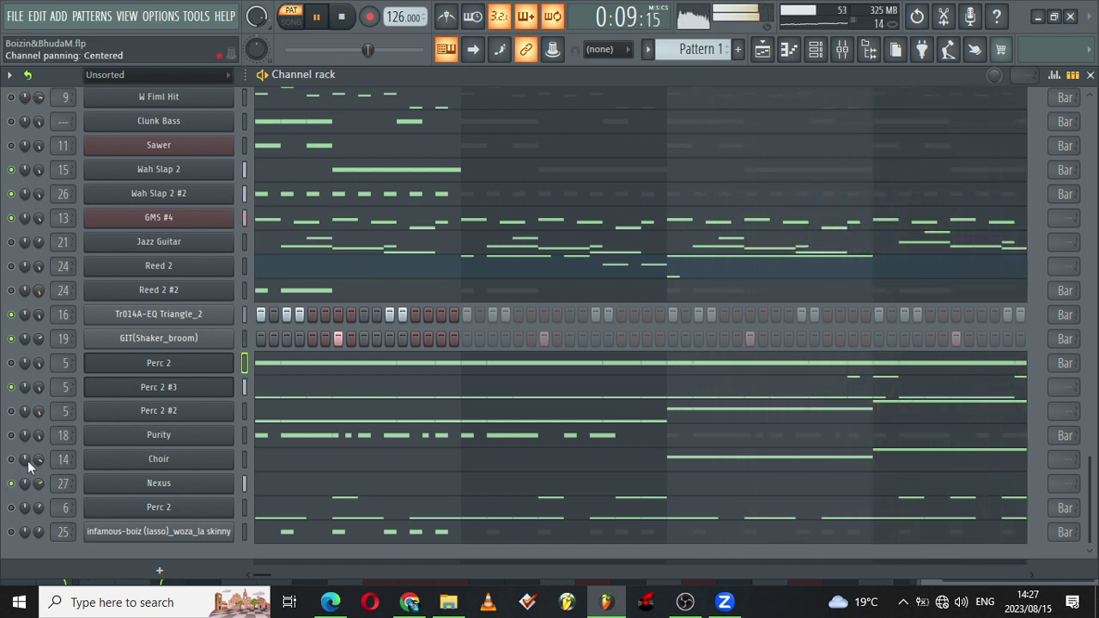
click(148, 486)
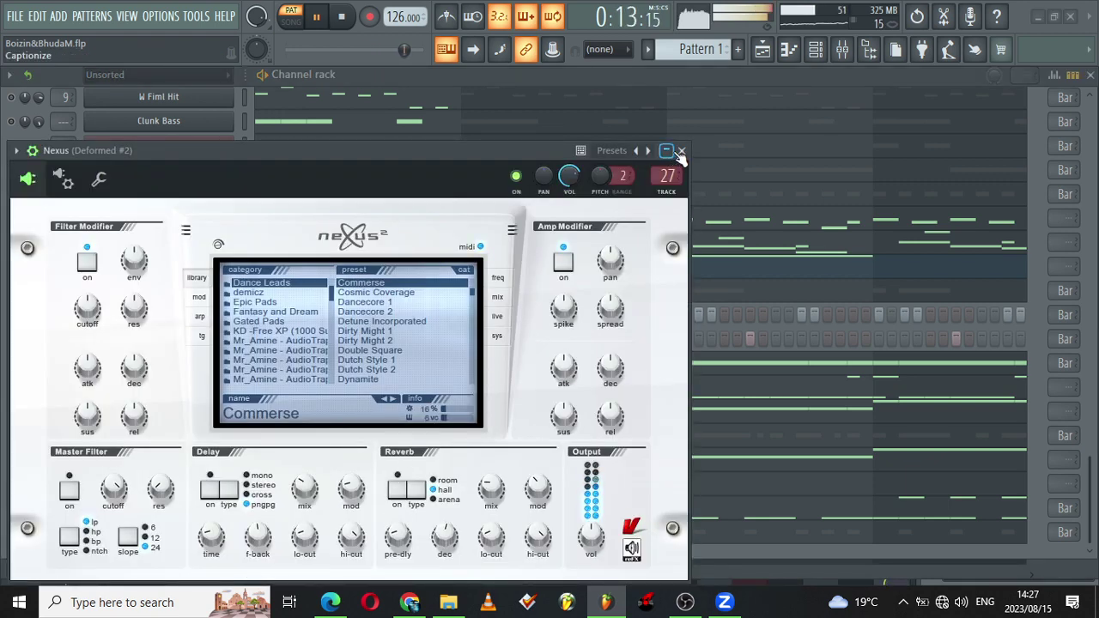
click(682, 151)
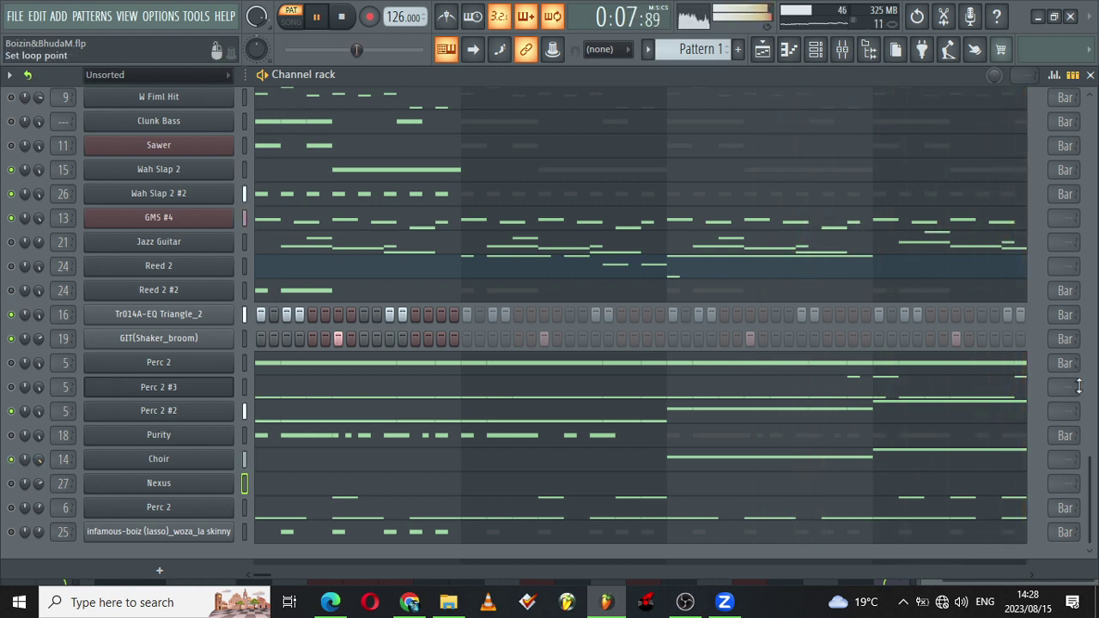
Step: Review which channels are active across the whole channel rack and stop playback of Pattern 1
drag(1089, 510, 1048, 85)
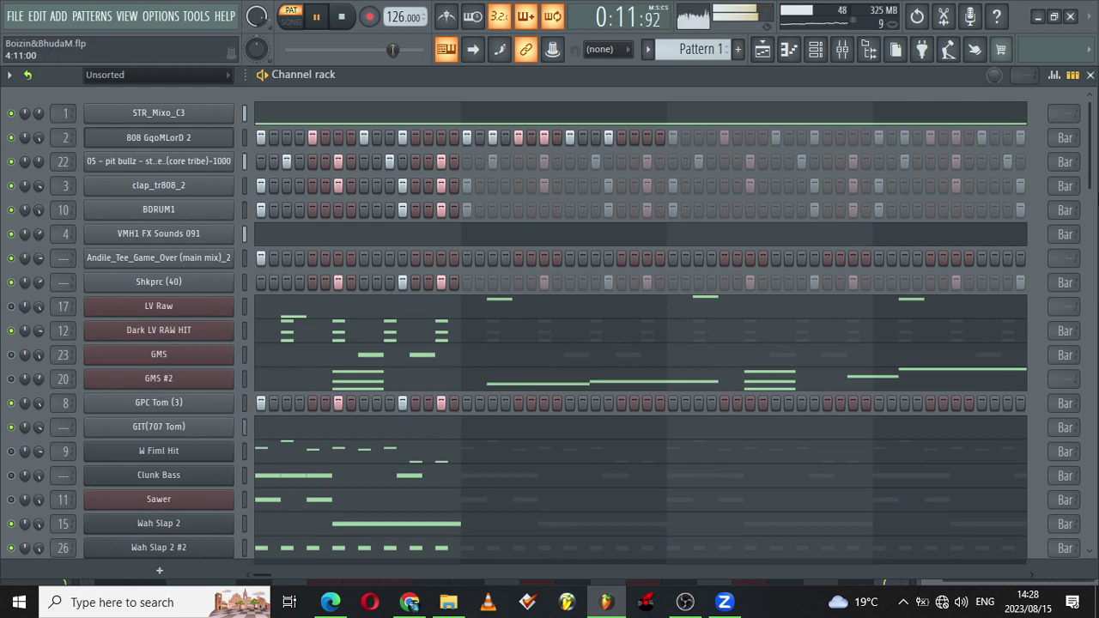
drag(1090, 146, 1070, 599)
key(space)
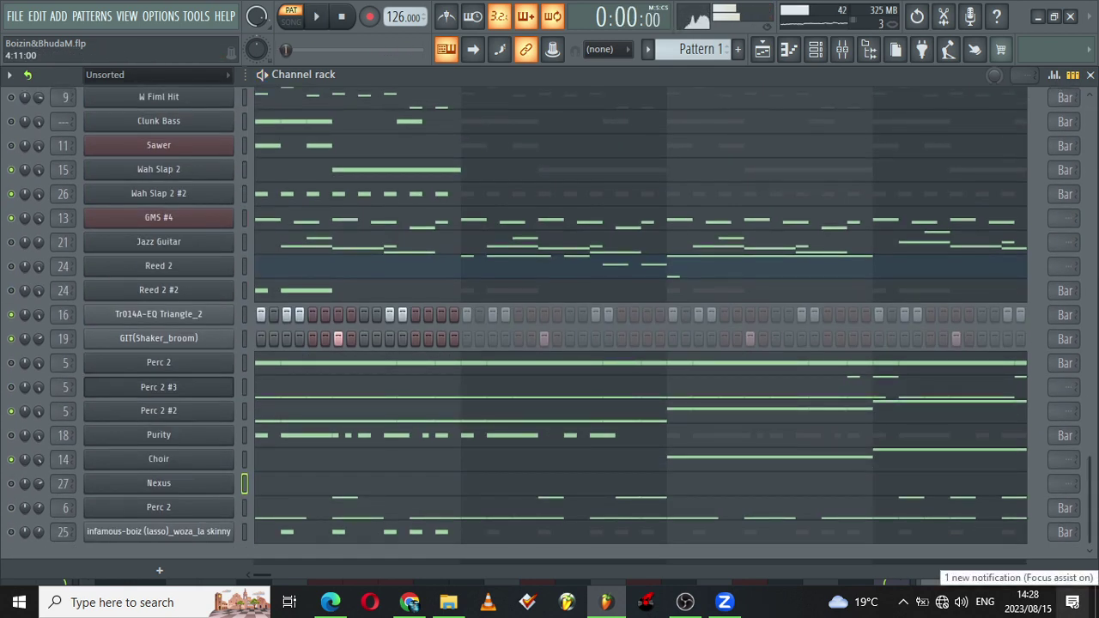
click(687, 604)
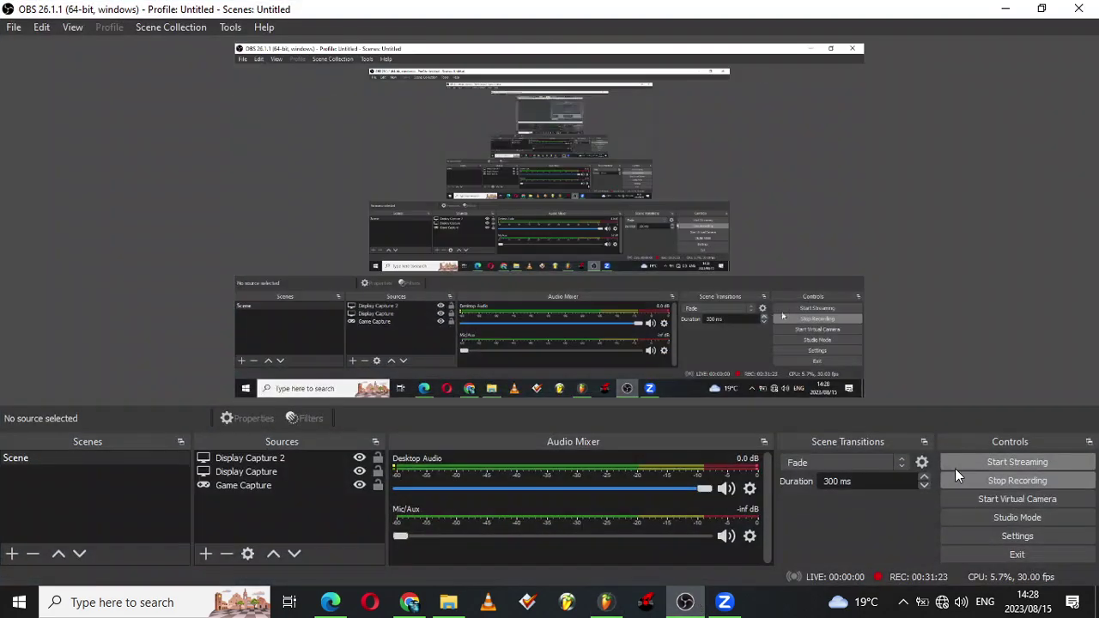